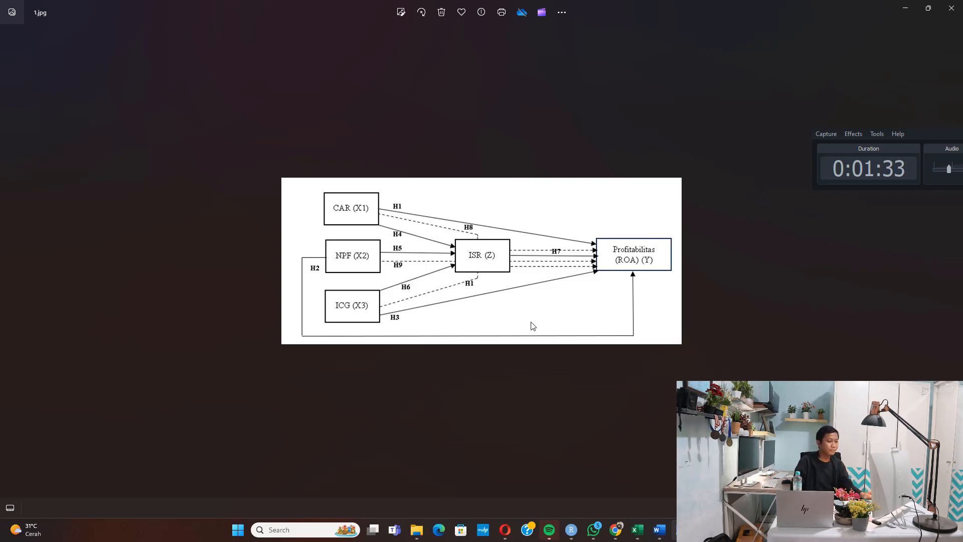
Switch to Excel and look over the variable columns in the dpanel workbook, comparing them with the research model diagram
click(638, 530)
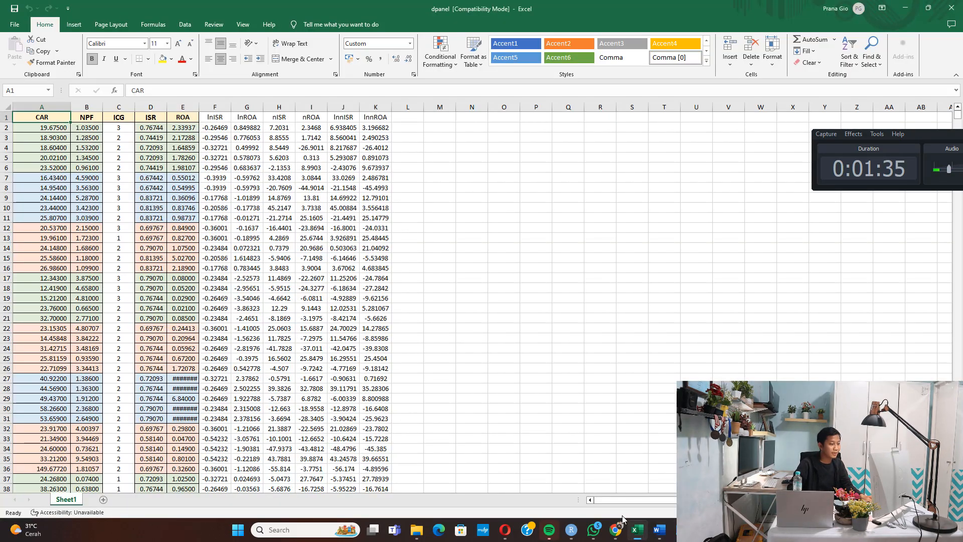
click(175, 257)
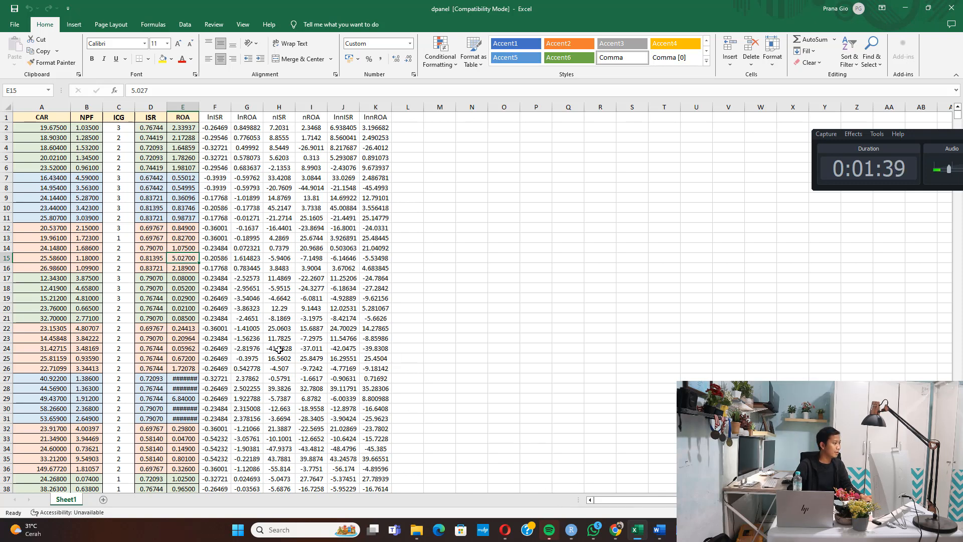
click(637, 531)
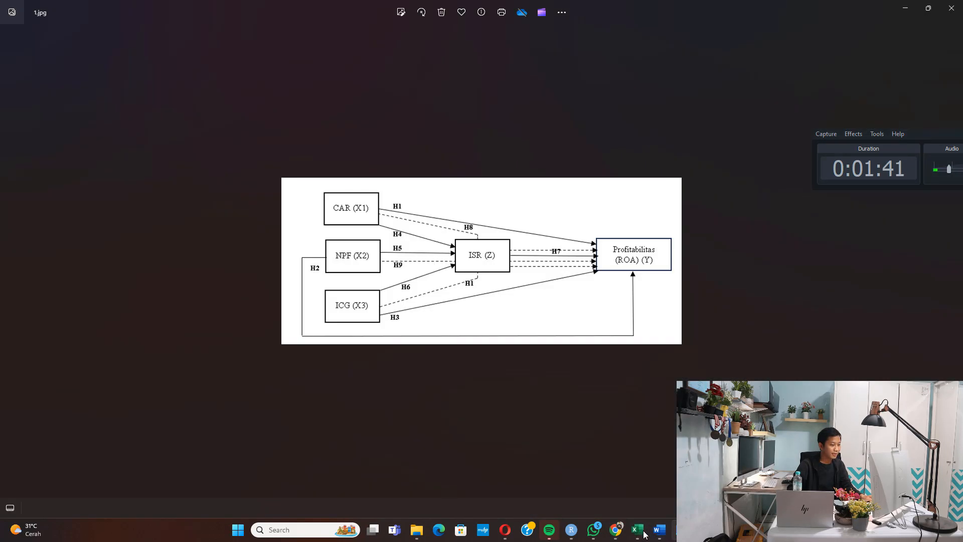
click(637, 531)
Open the Data workbook from the "REGRESI DATA PANEL DENGAN EVIEWS KASUS MEDIASI GAK NORMAL" folder and enable editing
mouse_move(417, 530)
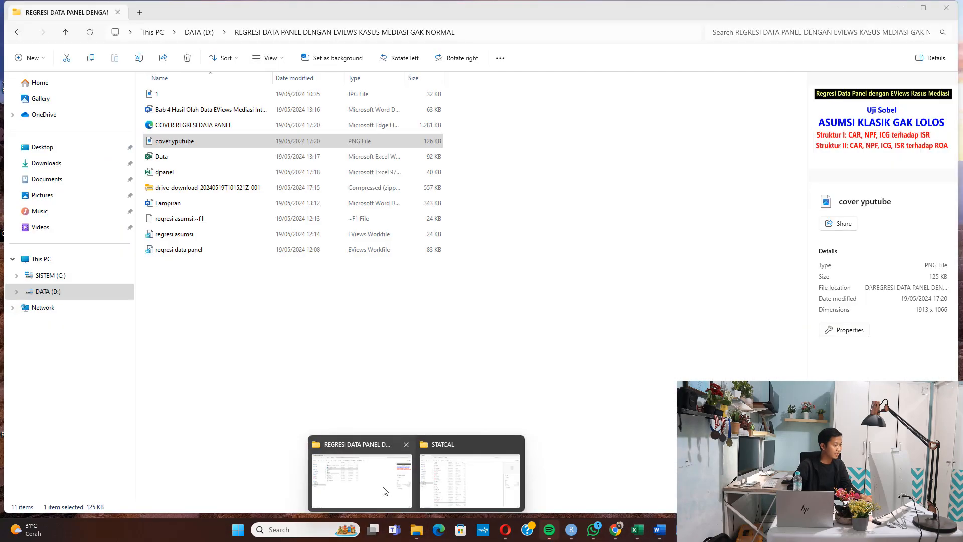
click(385, 490)
click(170, 158)
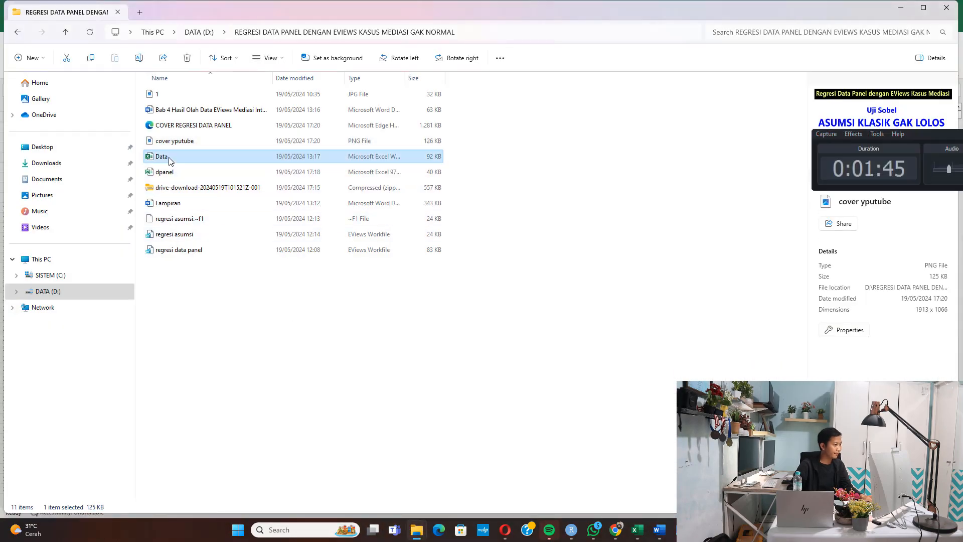
double_click(182, 171)
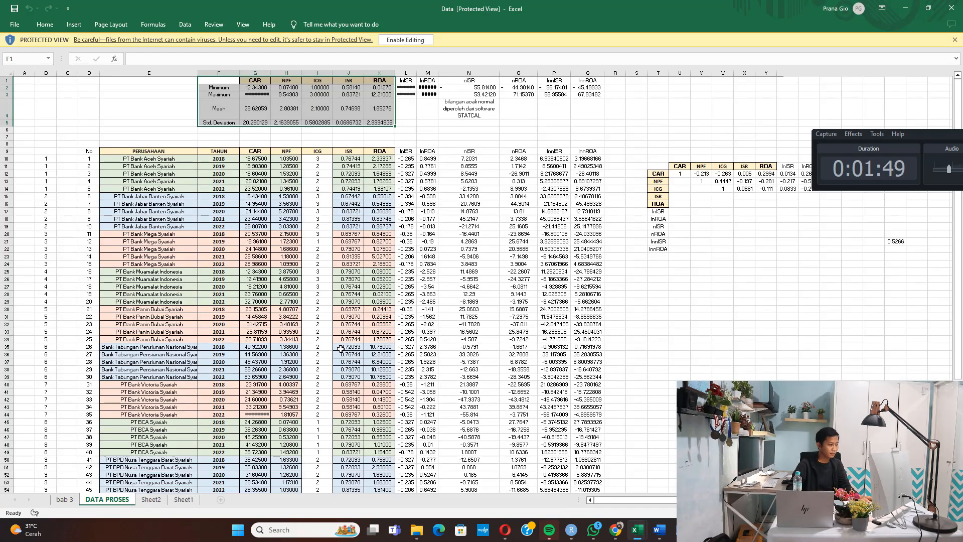
click(405, 40)
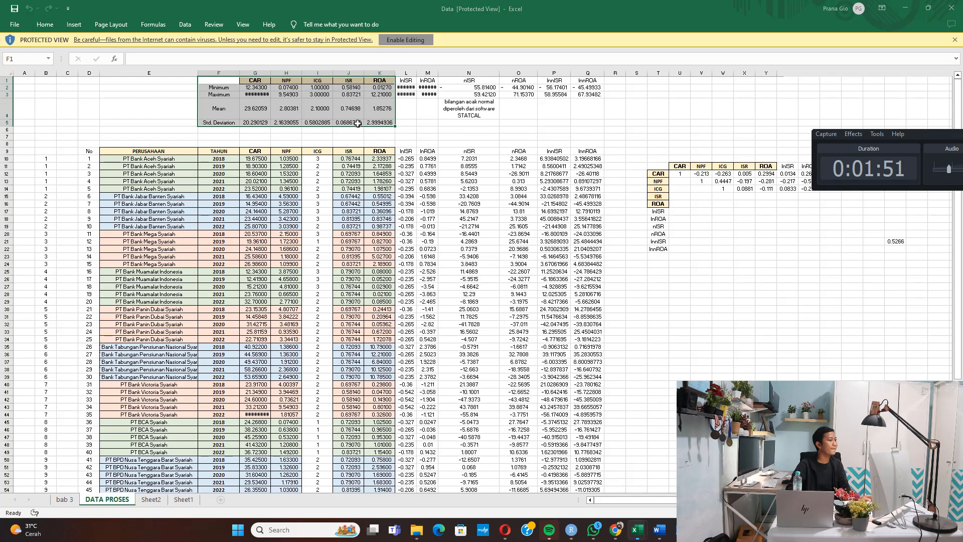
Examine the CAR, NPF, ICG, ISR and ROA headings and the first company's years 2018 to 2022 on the DATA PROSES sheet
scroll(295, 232, up, 4)
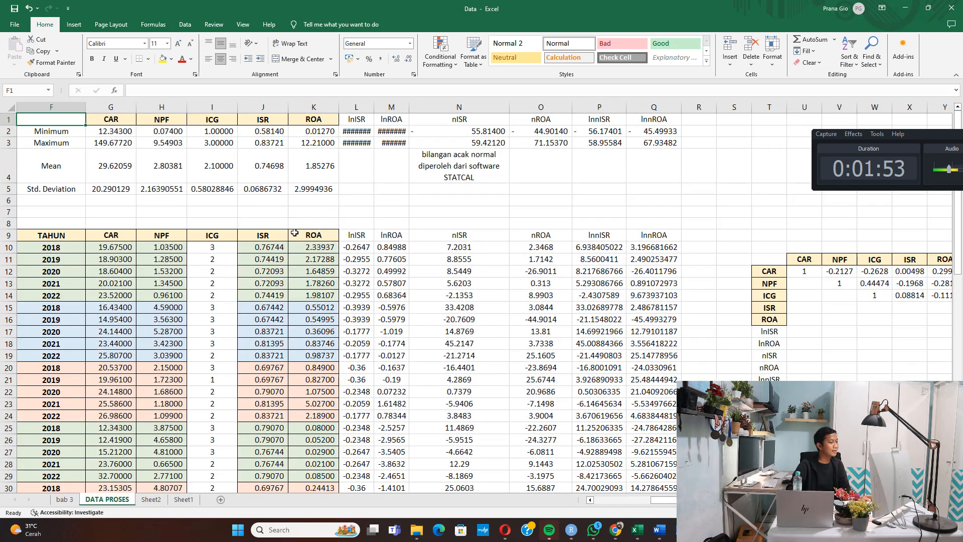
drag(662, 500, 603, 500)
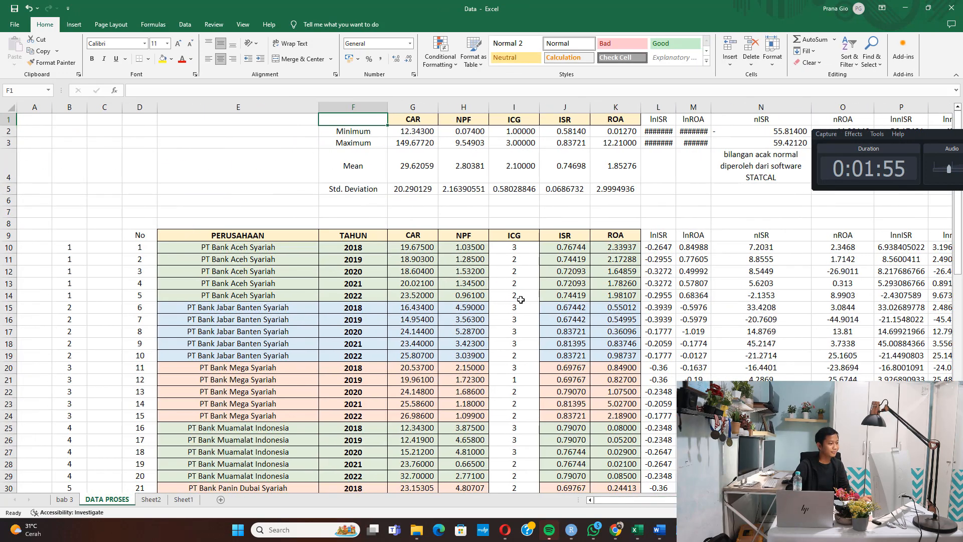
click(425, 237)
click(460, 238)
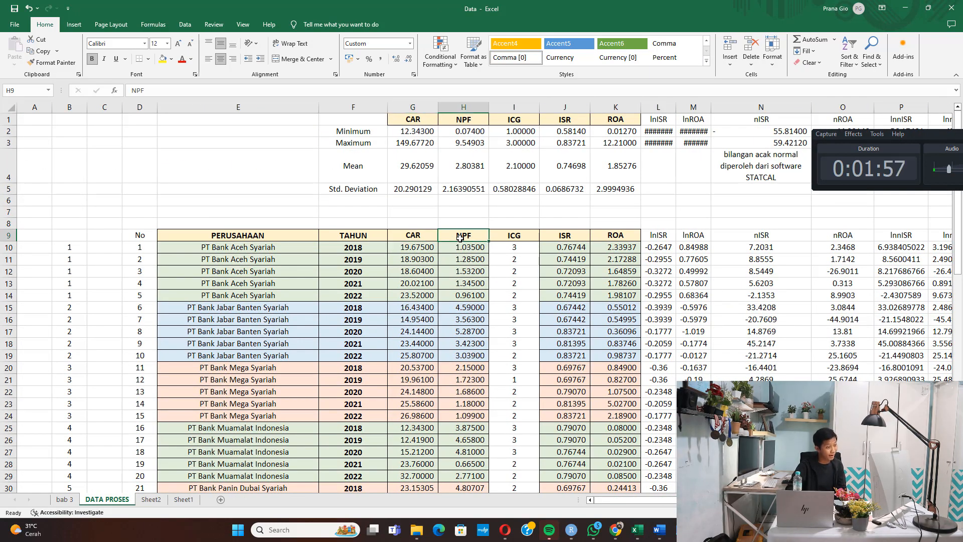
click(519, 236)
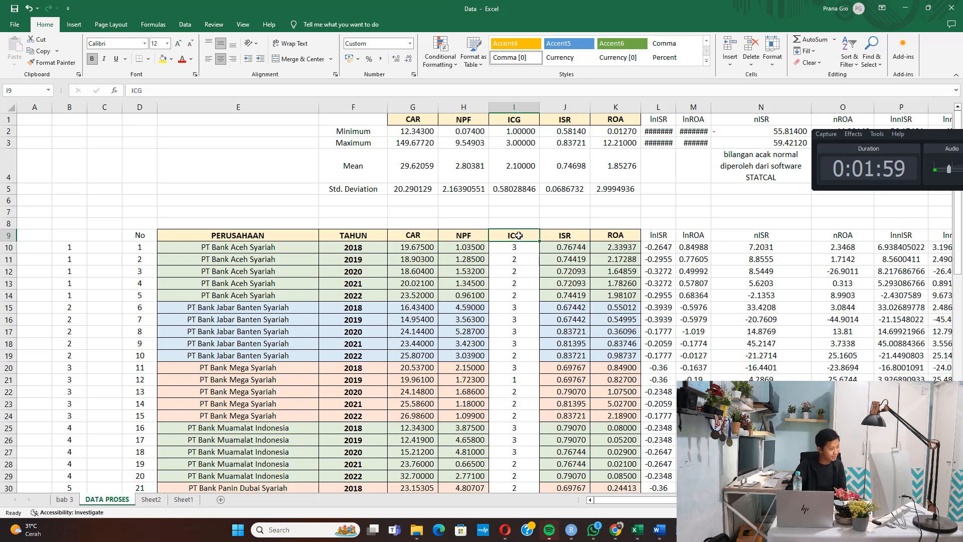
click(552, 237)
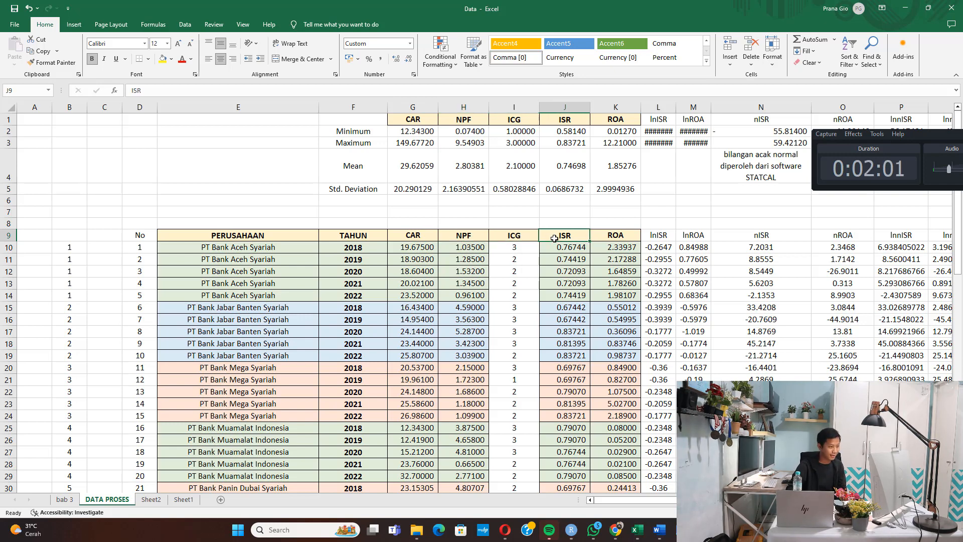
click(597, 236)
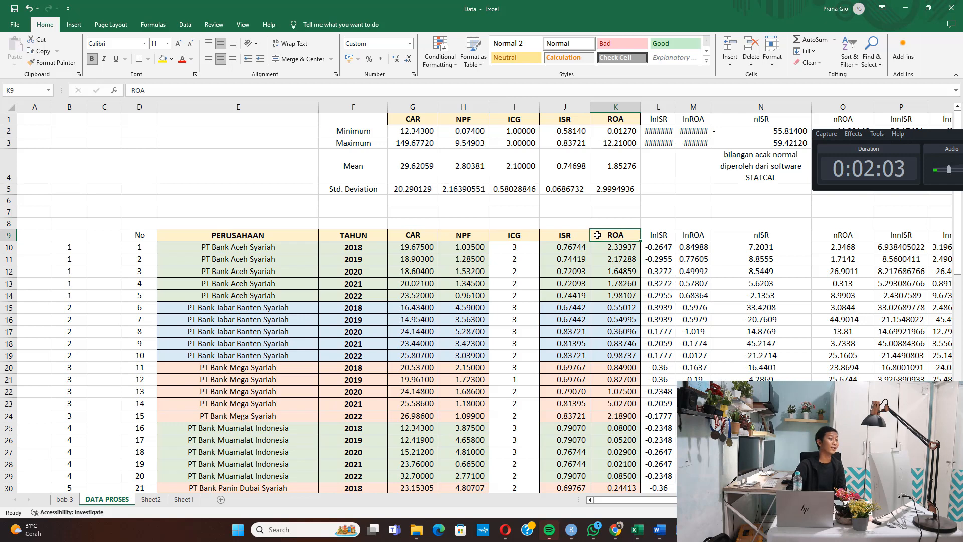
click(376, 249)
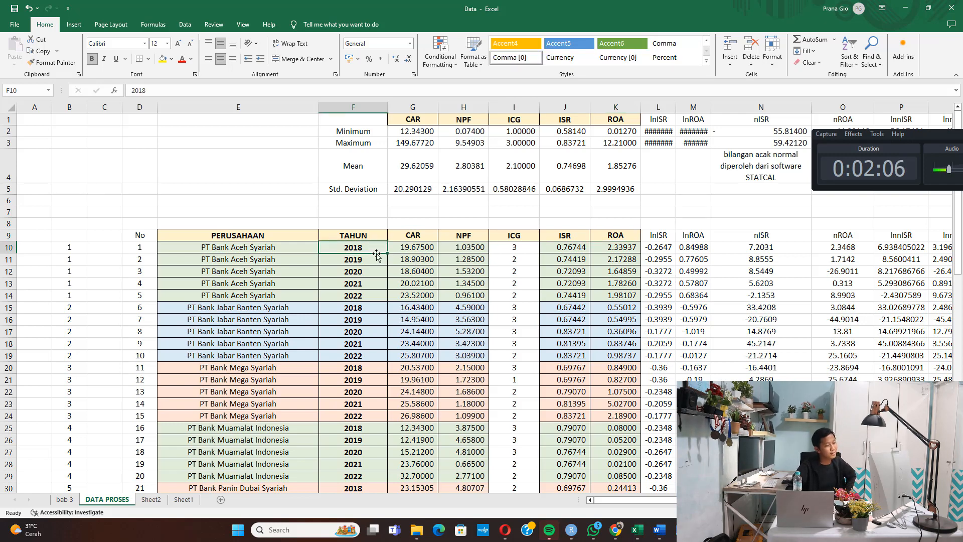
click(375, 298)
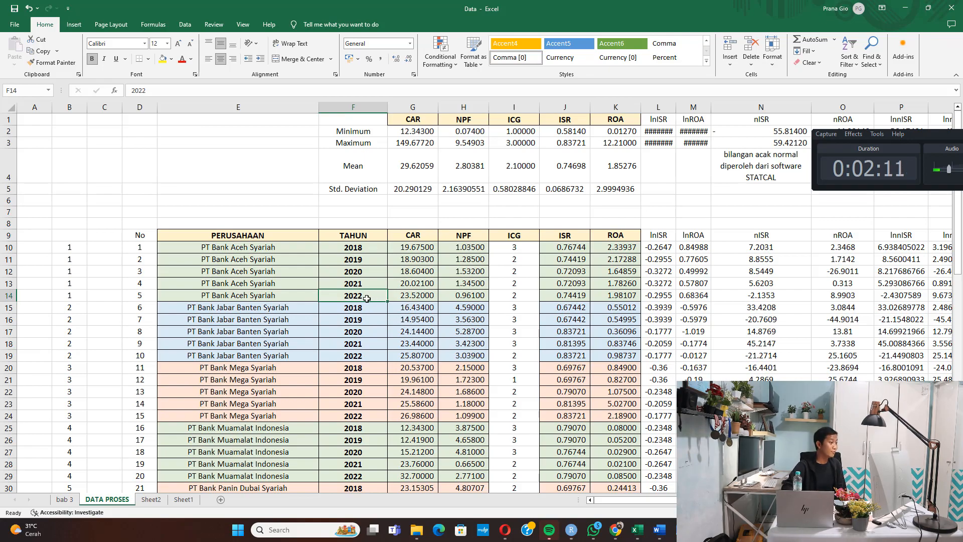
Review the company rows through the end of the DATA PROSES table and the codes _1 to _10 in B64:B73
scroll(293, 293, down, 6)
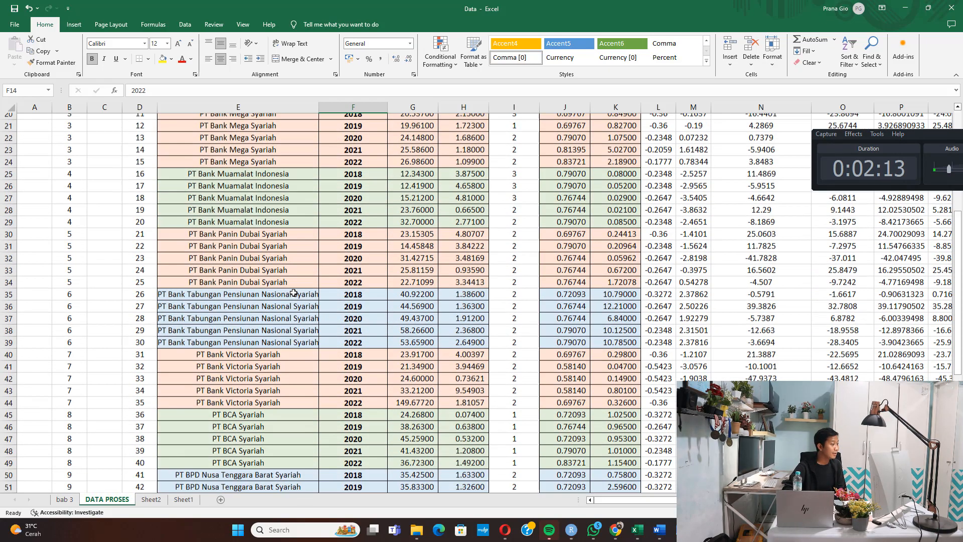
scroll(293, 293, down, 6)
scroll(82, 392, down, 3)
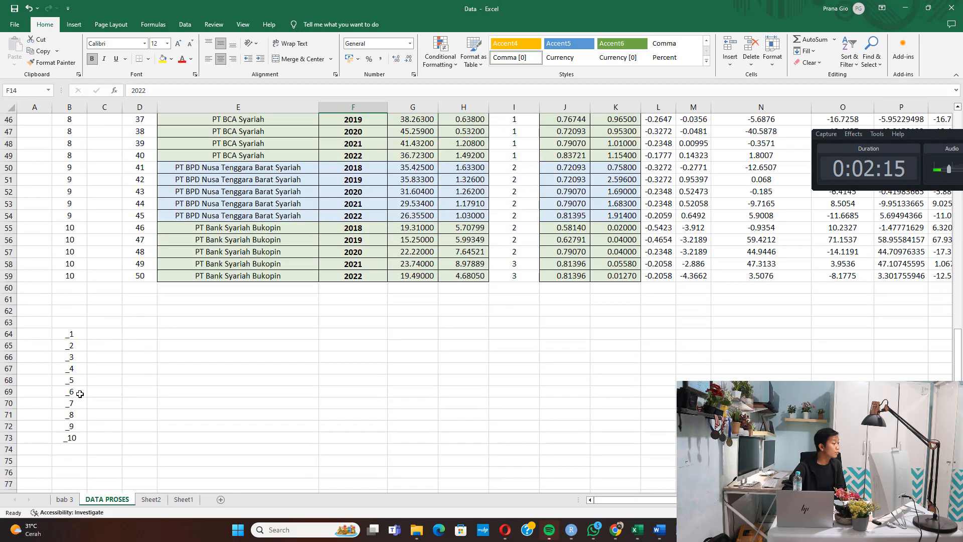
drag(74, 335, 75, 439)
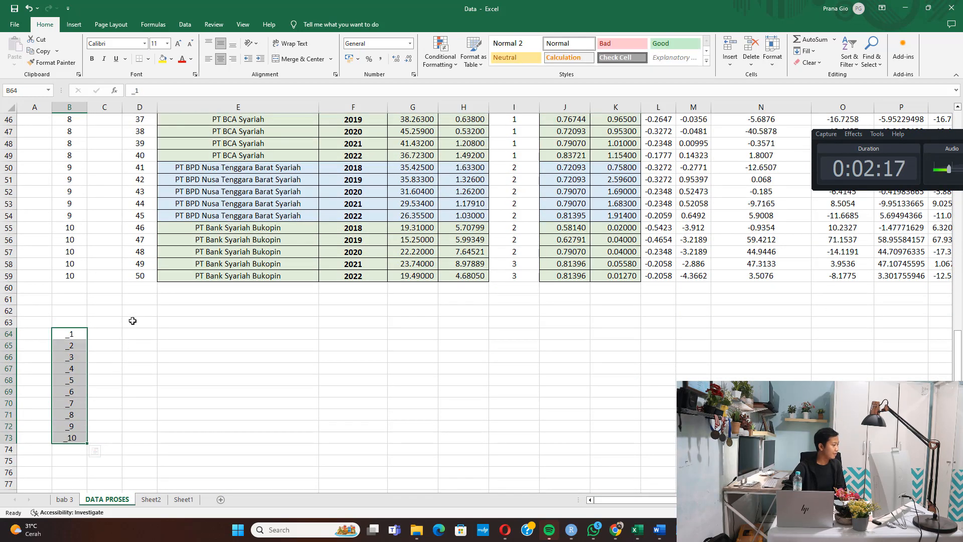
click(171, 278)
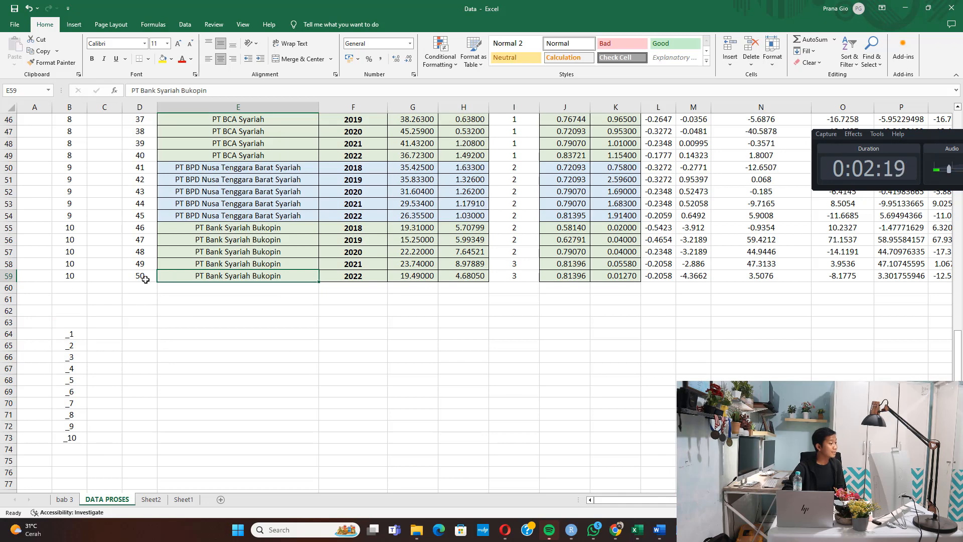
scroll(308, 286, up, 15)
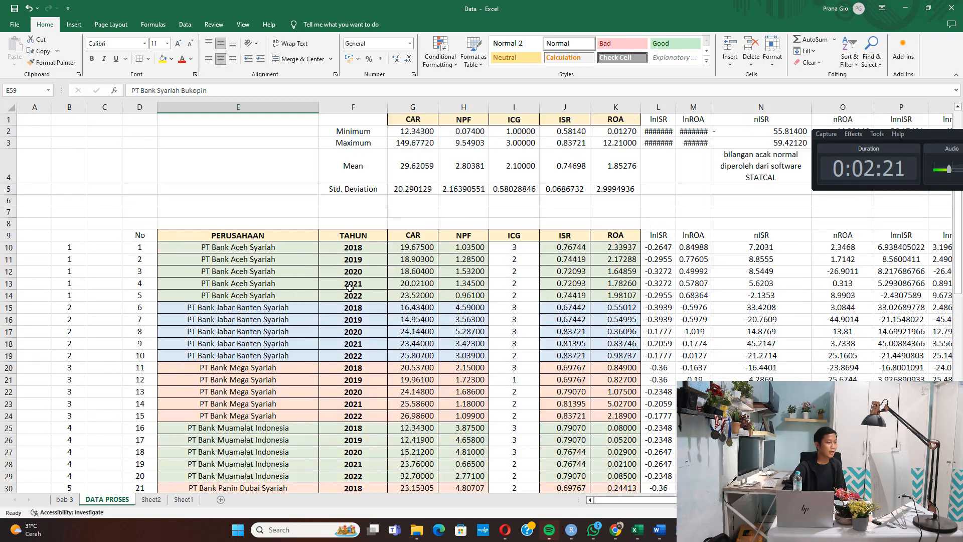
click(459, 279)
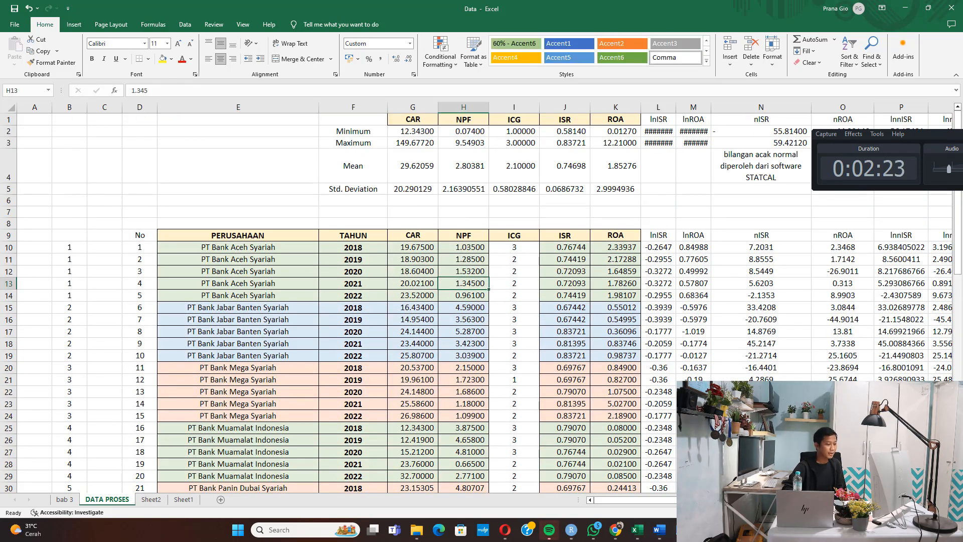
Switch to Notepad and add the line "Struktur I: regresi CAR, NPF, ICG terhadap ISR" below the assumption list, separated by a blank line
key(alt+Tab)
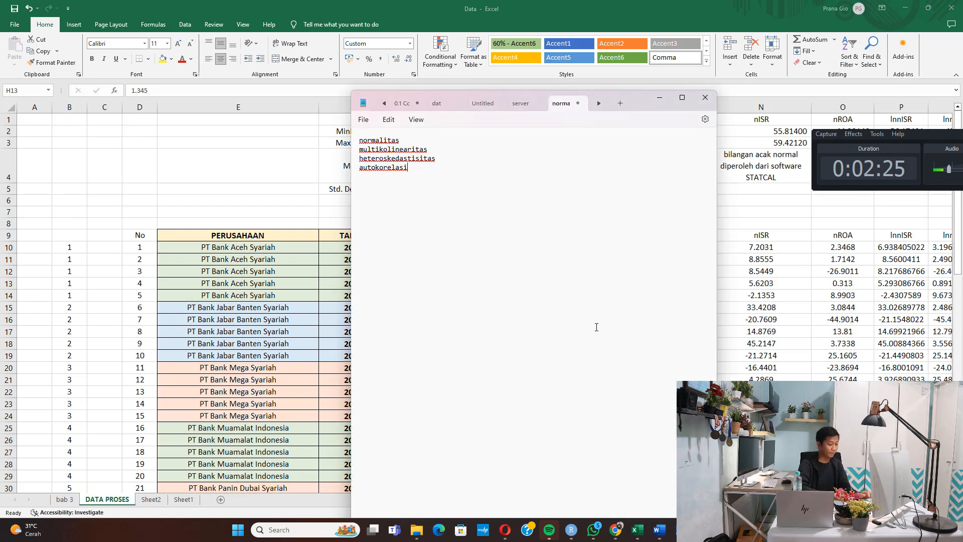
key(Return)
key(Return)
text(regresi)
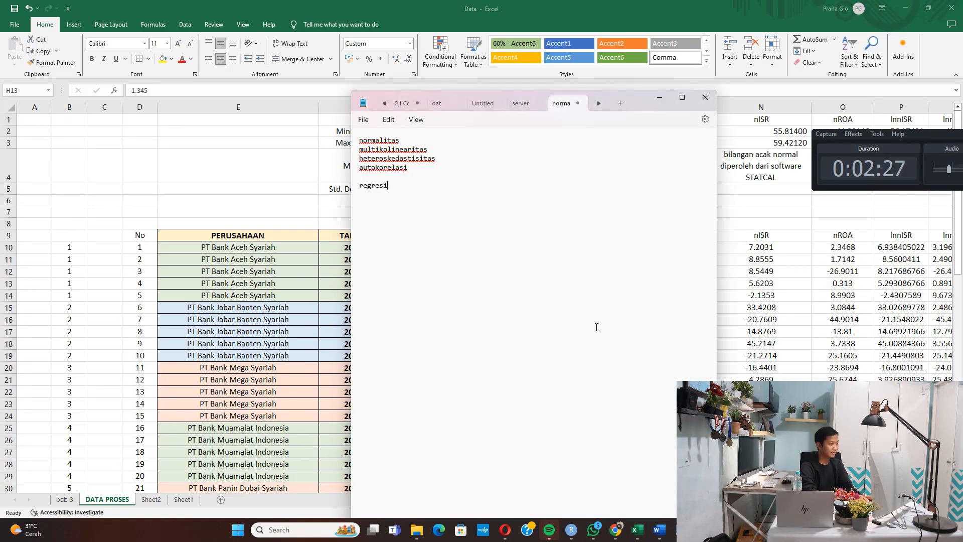
drag(646, 106, 437, 283)
key(shift+Up)
key(shift+Down)
text(S)
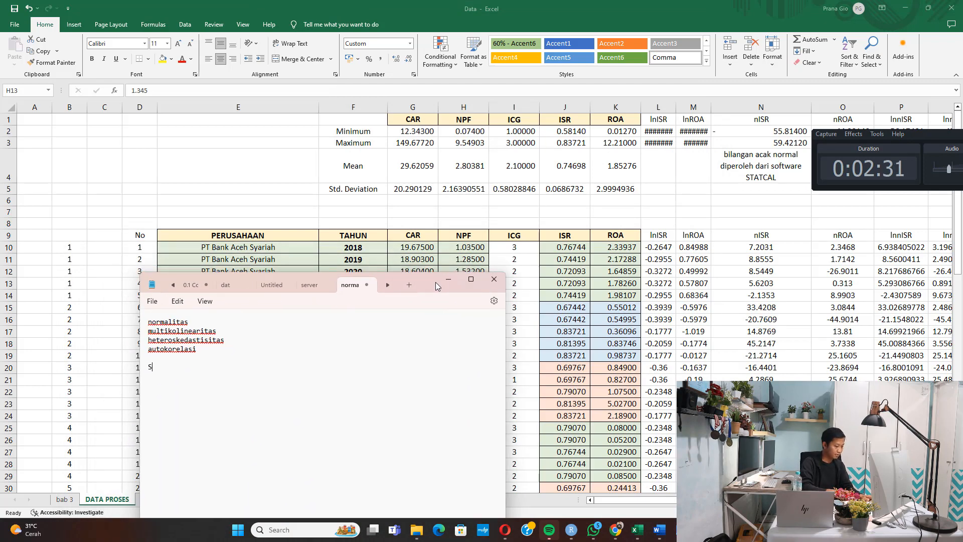
text(truktur I)
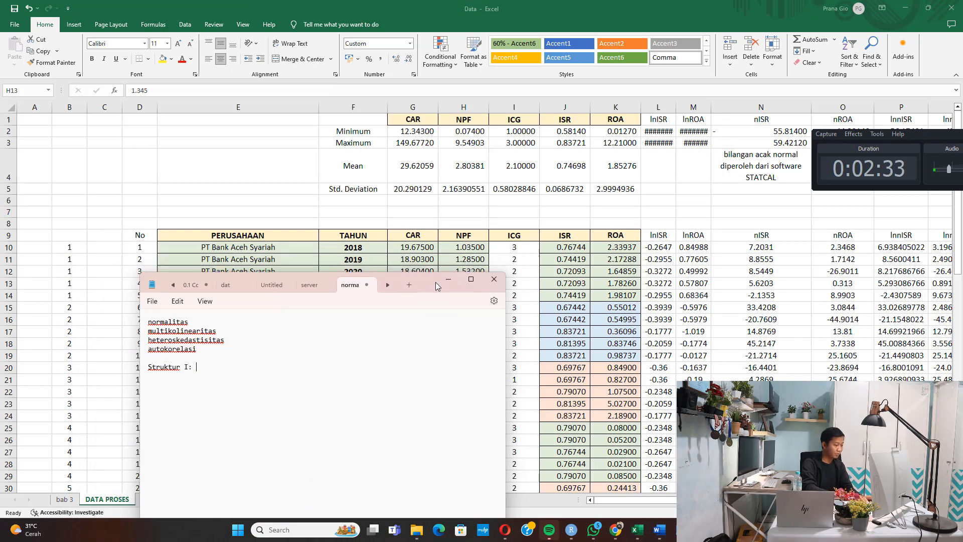
text(: regresi CA)
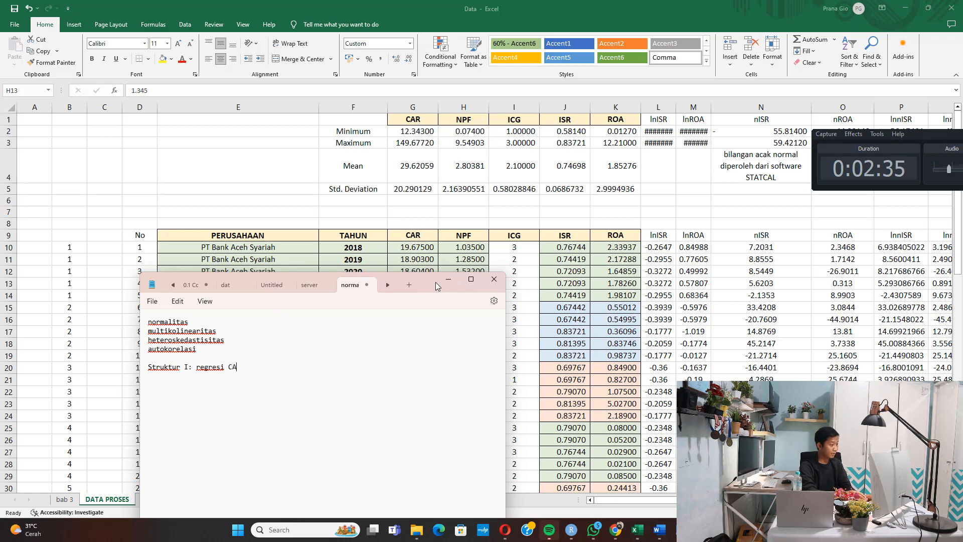
text(R, M)
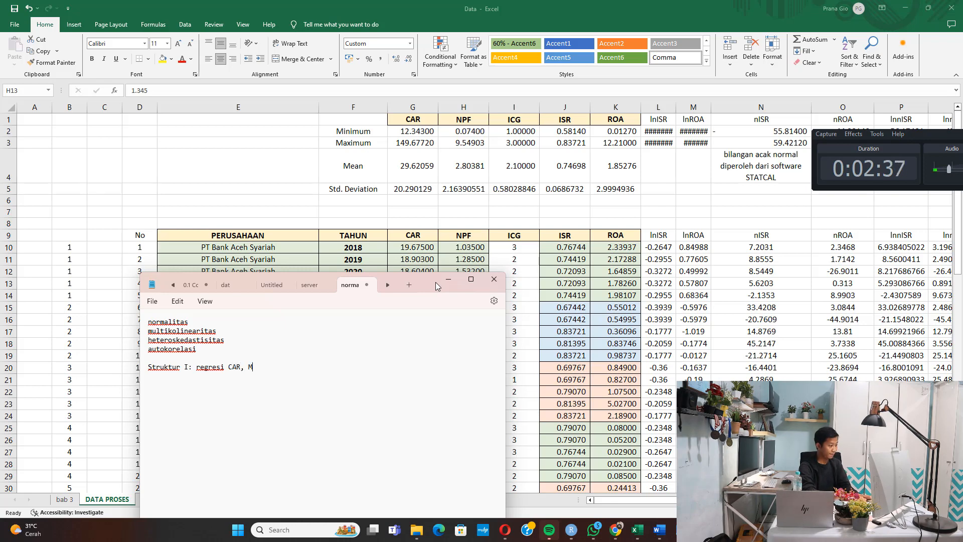
key(BackSpace)
text(NPF, ICG terhadap ISR)
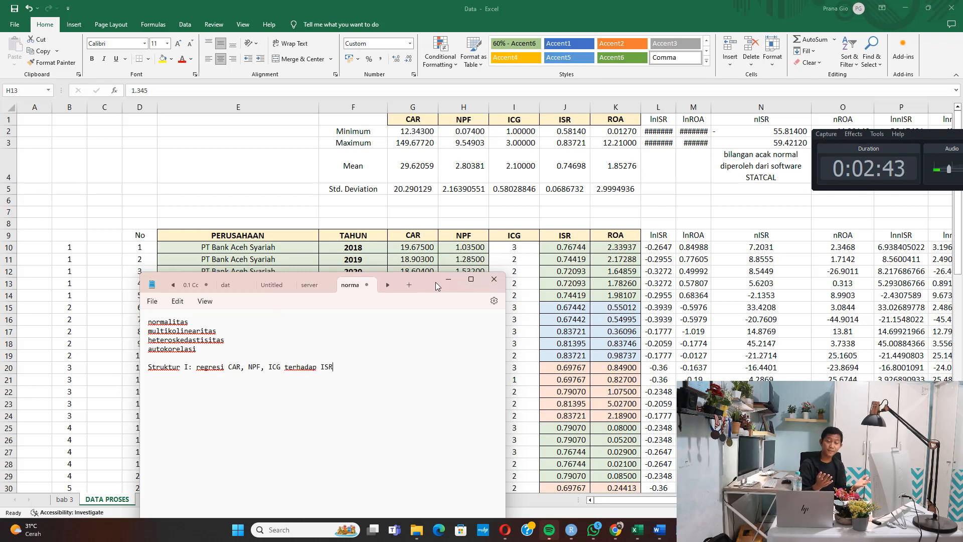
Add the note "cek asumsi klasiknya" below the Struktur I line, separated by a blank line
key(Return)
key(Return)
text(cek as)
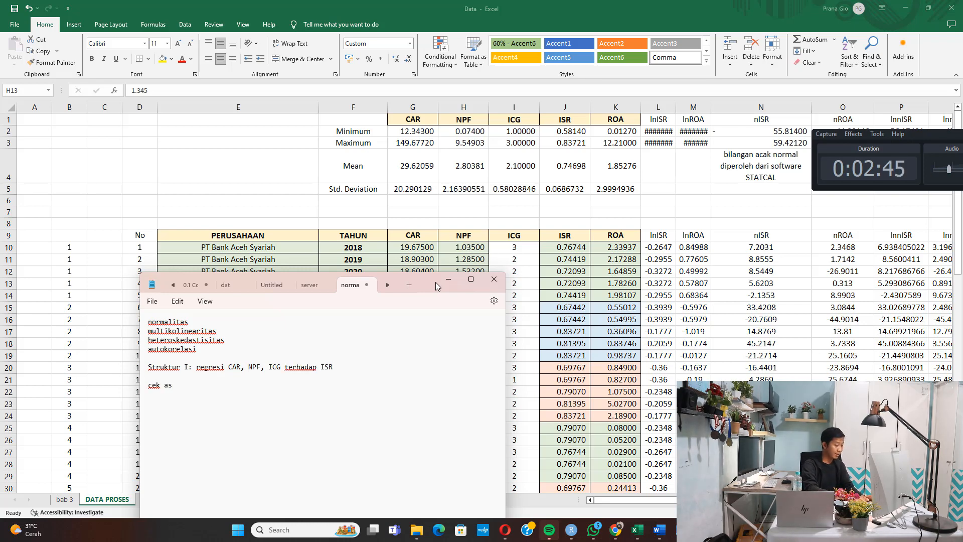
text(umsi klasiknya)
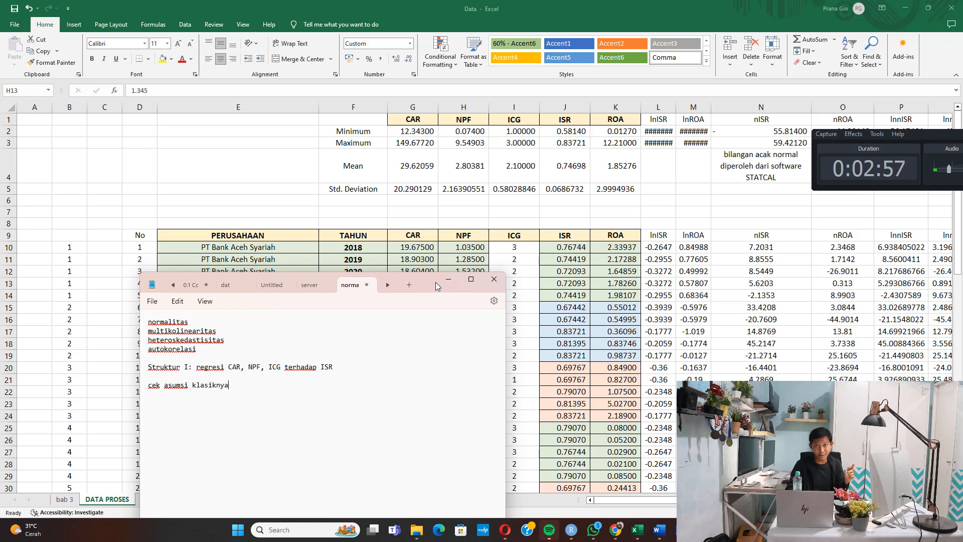
Return to Excel and view the panel data in the dpanel workbook
key(alt+Tab)
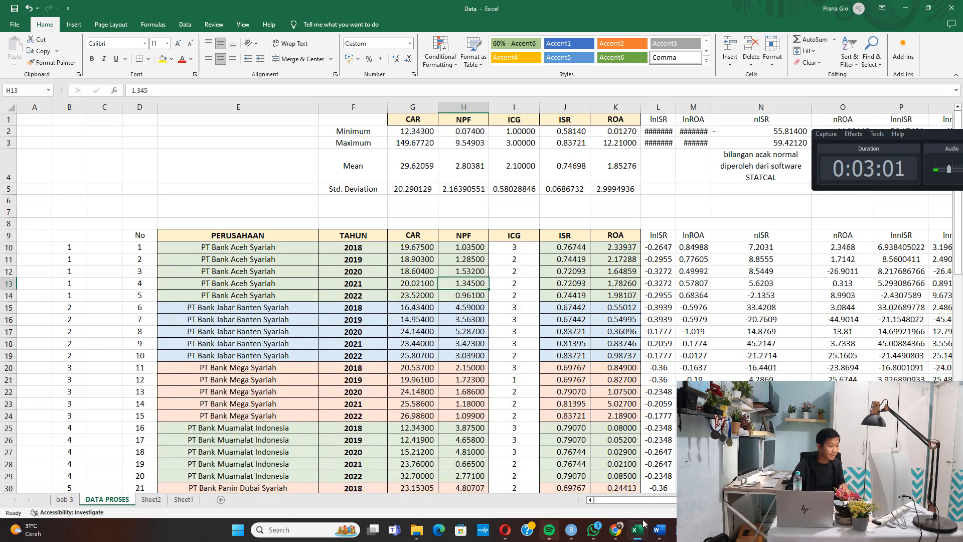
mouse_move(641, 531)
click(615, 464)
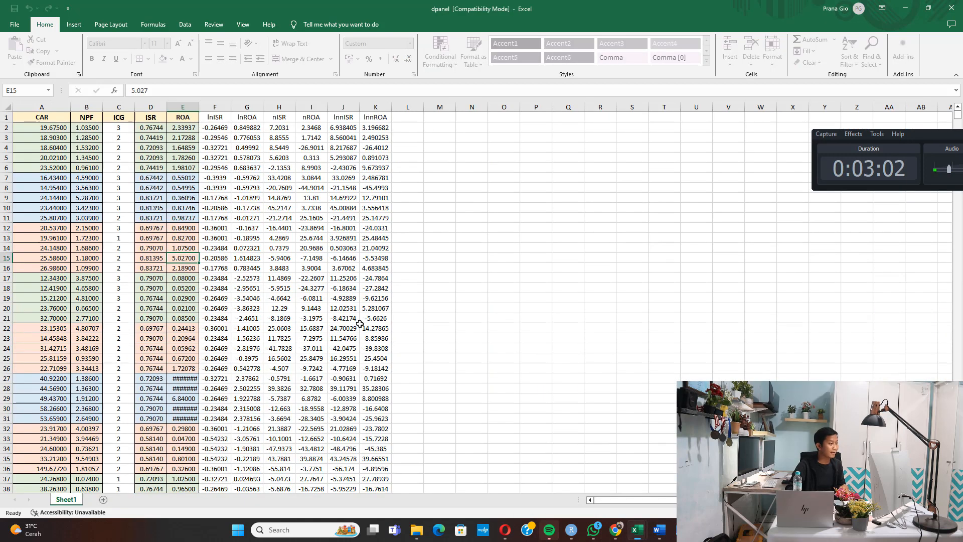
click(176, 275)
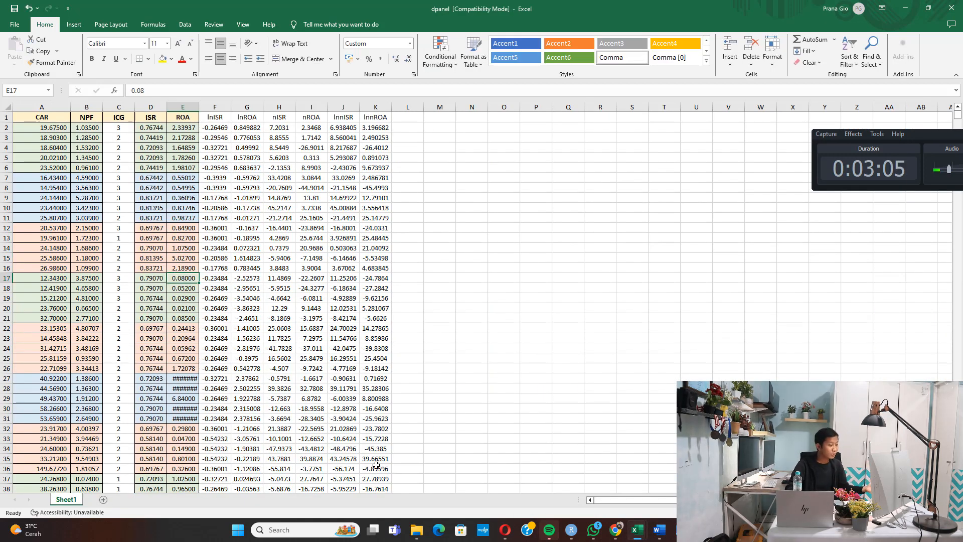
Switch to File Explorer, widen the Type column in the REGRESI DATA PANEL folder, and check the file type of dpanel
click(426, 529)
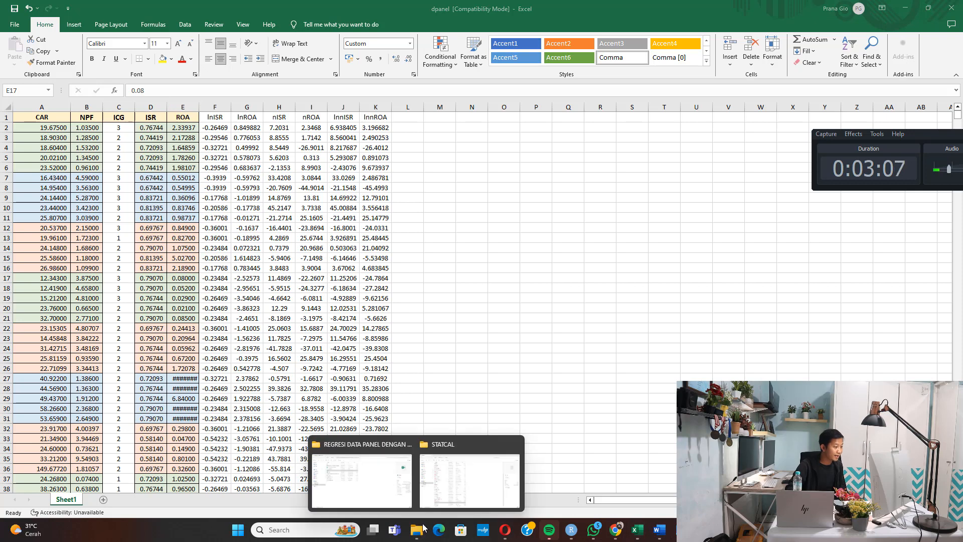
click(389, 491)
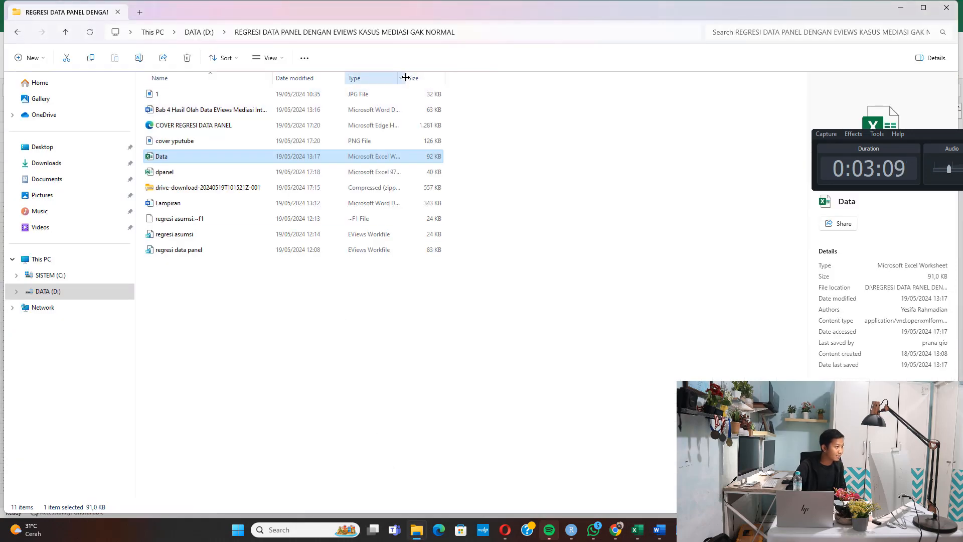
drag(405, 75, 496, 75)
click(223, 176)
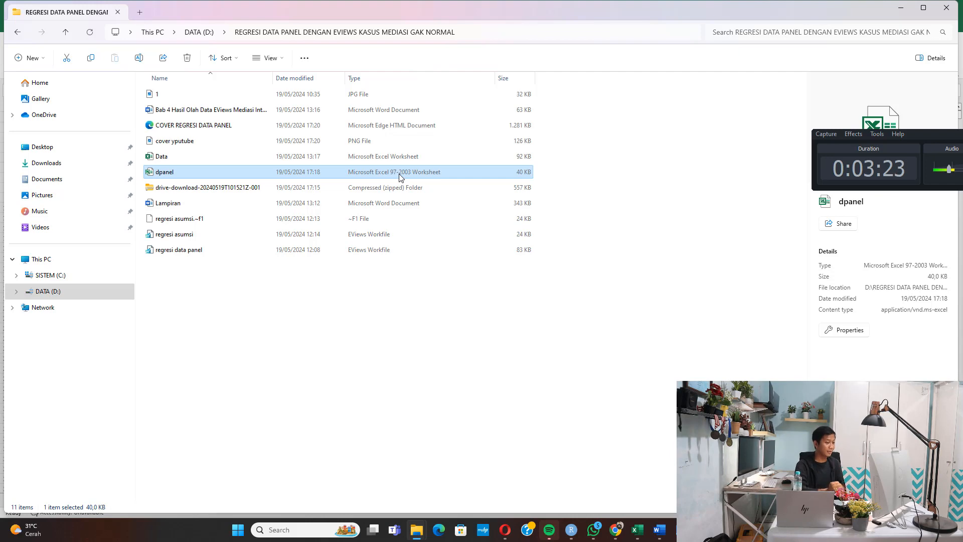
Launch EViews and dismiss its startup screen and the component registration prompt
key(super)
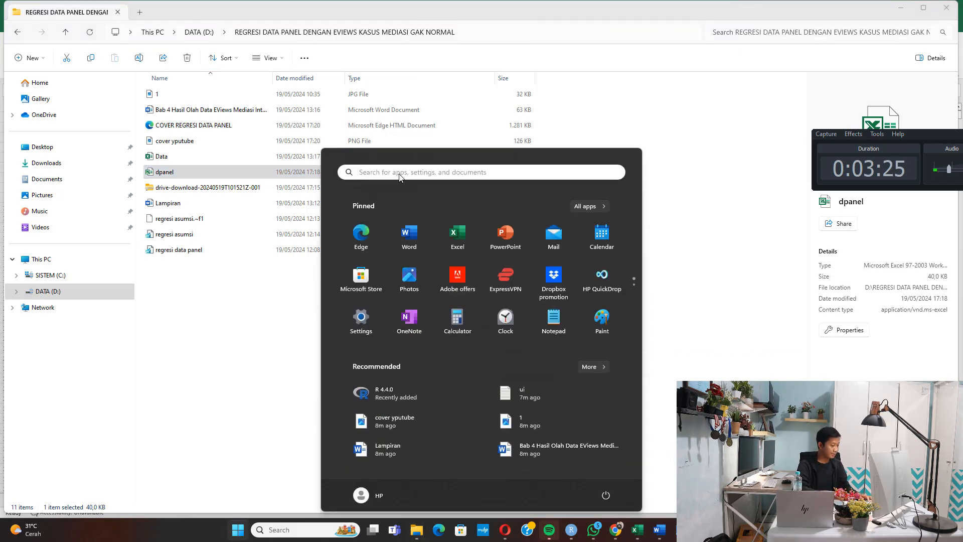
text(ev)
key(Return)
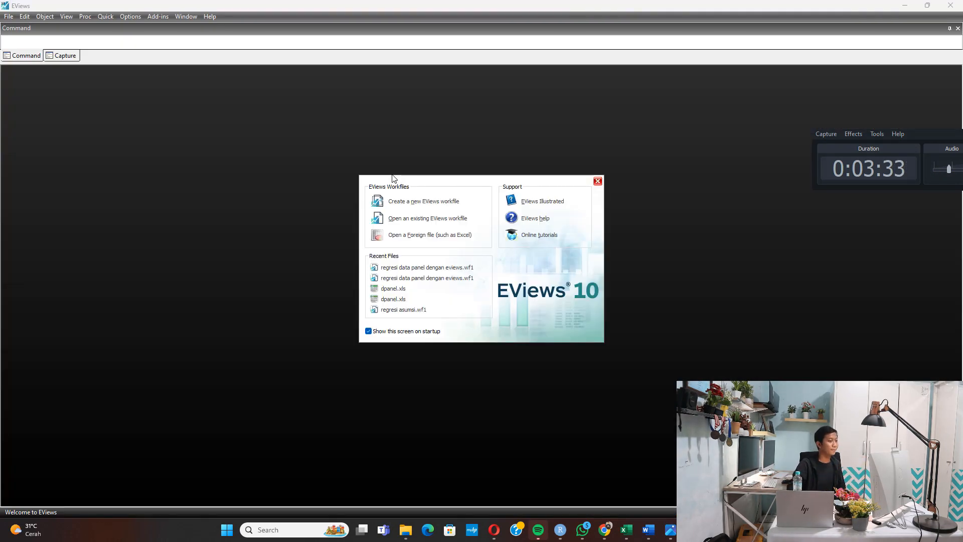
click(597, 181)
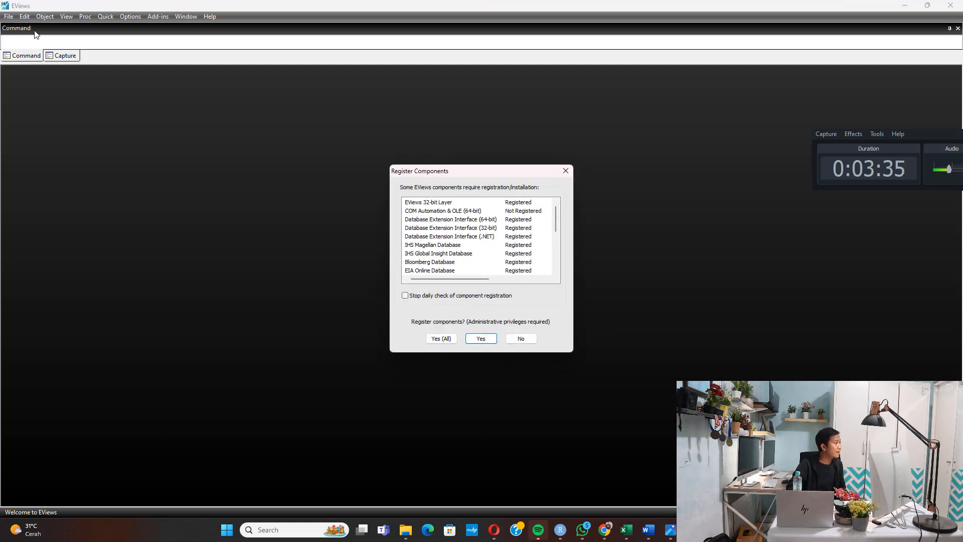
click(566, 171)
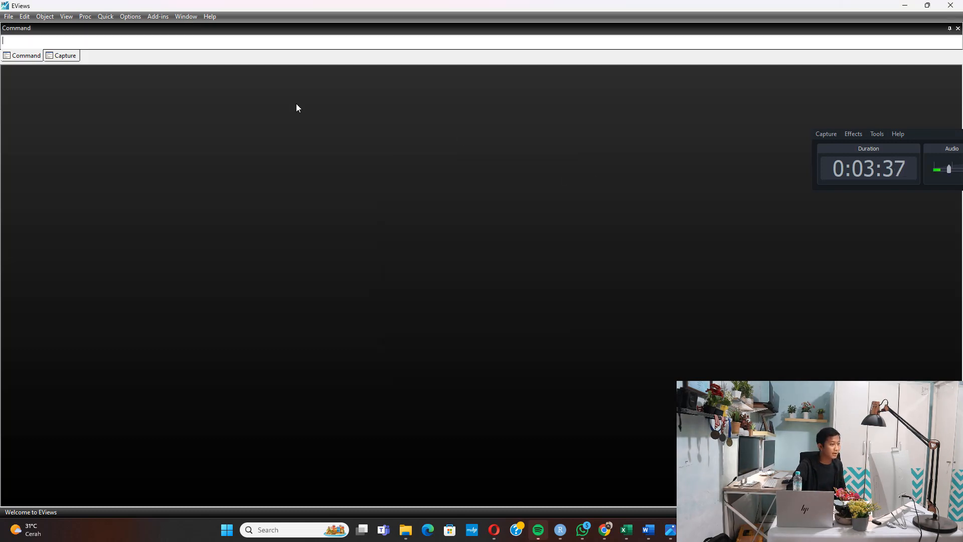
Create a new Unstructured / Undated workfile with 50 observations and maximize its window
click(9, 16)
mouse_move(140, 28)
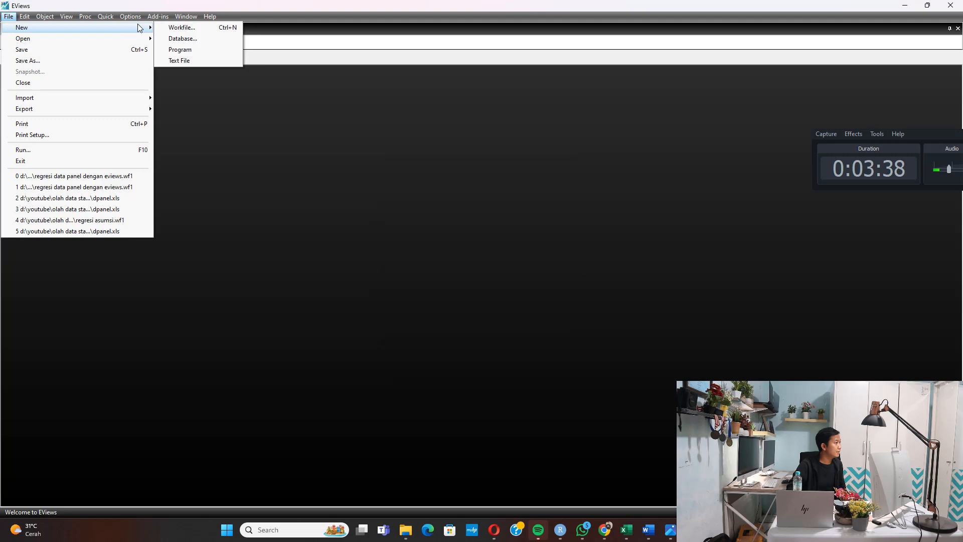
click(172, 28)
click(416, 207)
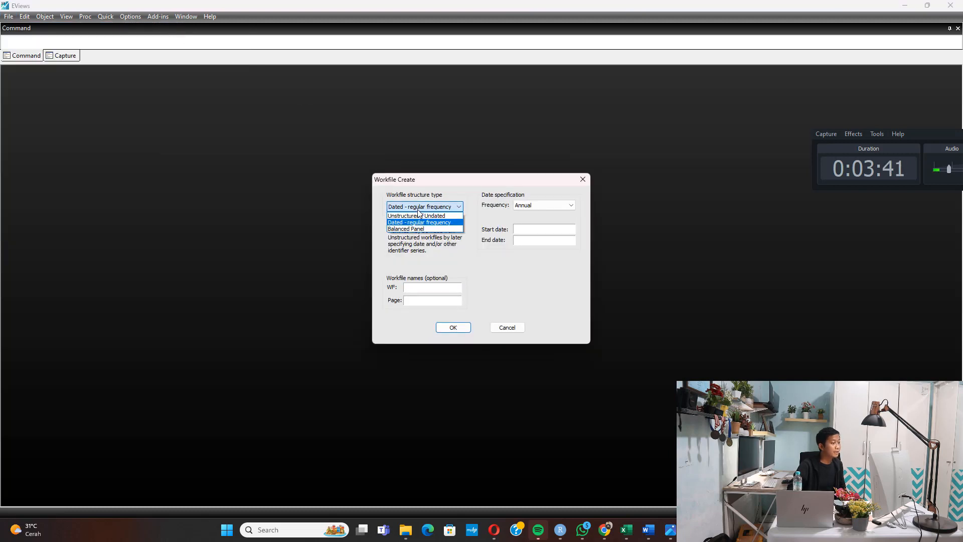
click(420, 216)
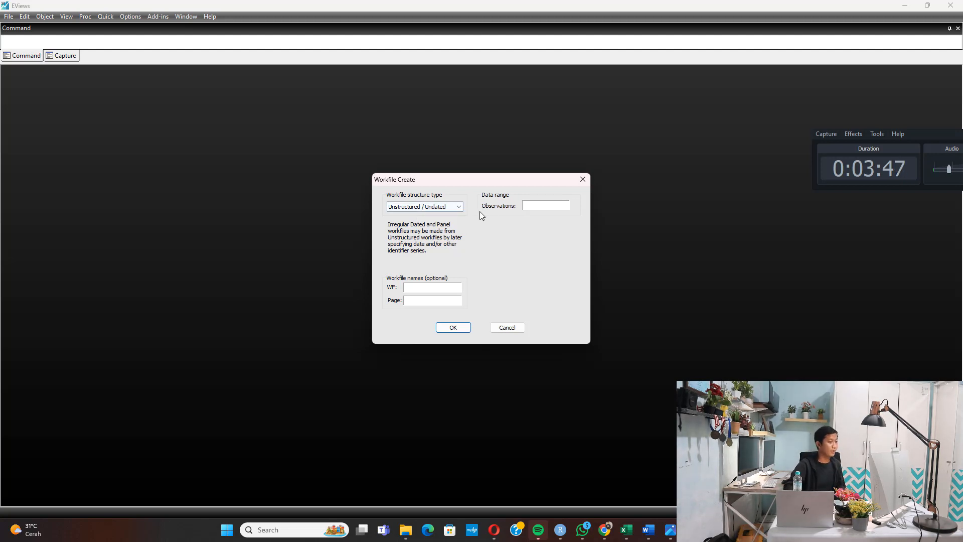
click(532, 209)
text(50)
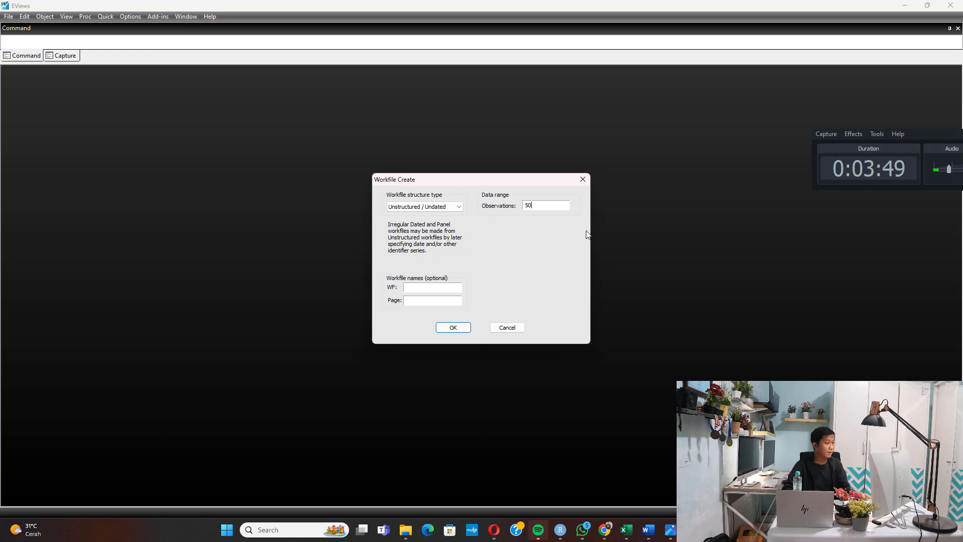
click(451, 327)
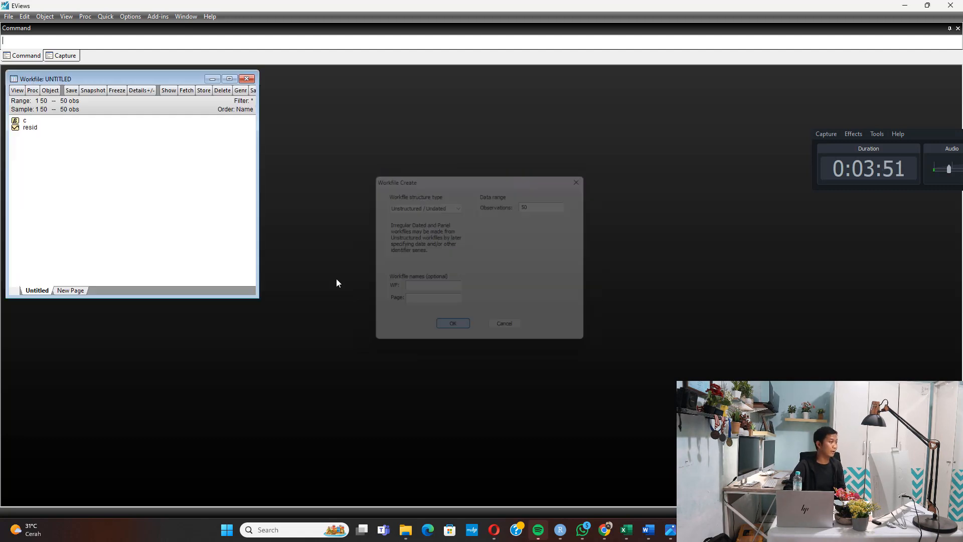
click(229, 79)
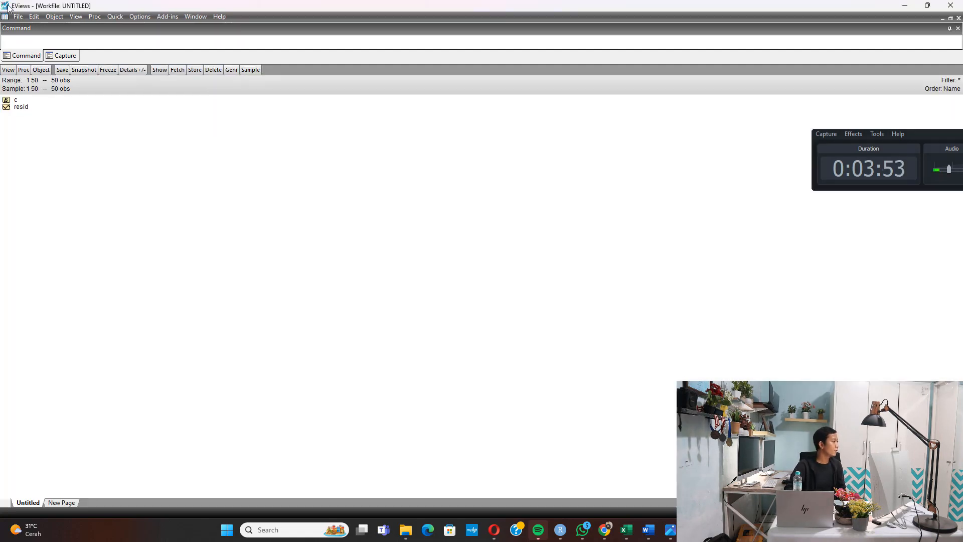
Import the dpanel Excel file from the REGRESI DATA PANEL folder on drive D into the workfile, keeping the default read settings
click(17, 17)
mouse_move(133, 98)
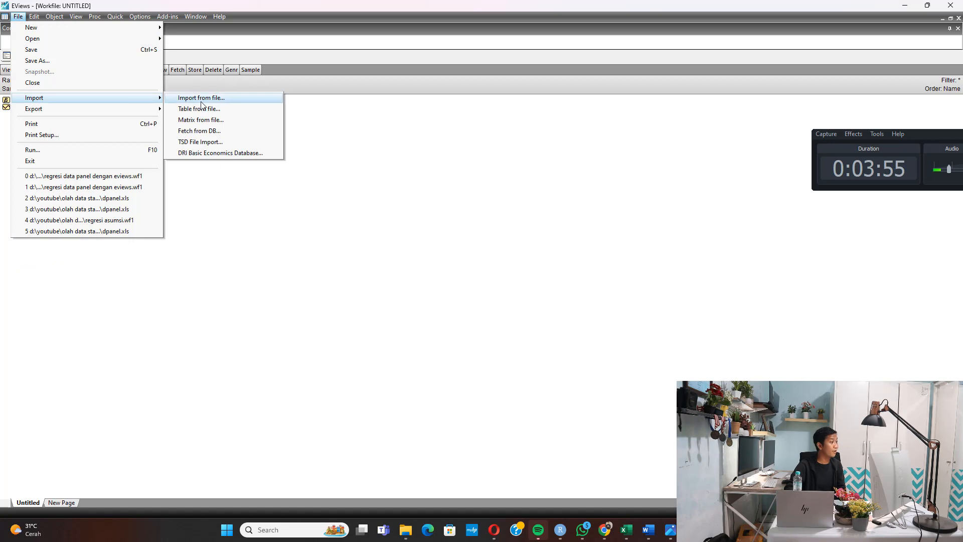
click(202, 101)
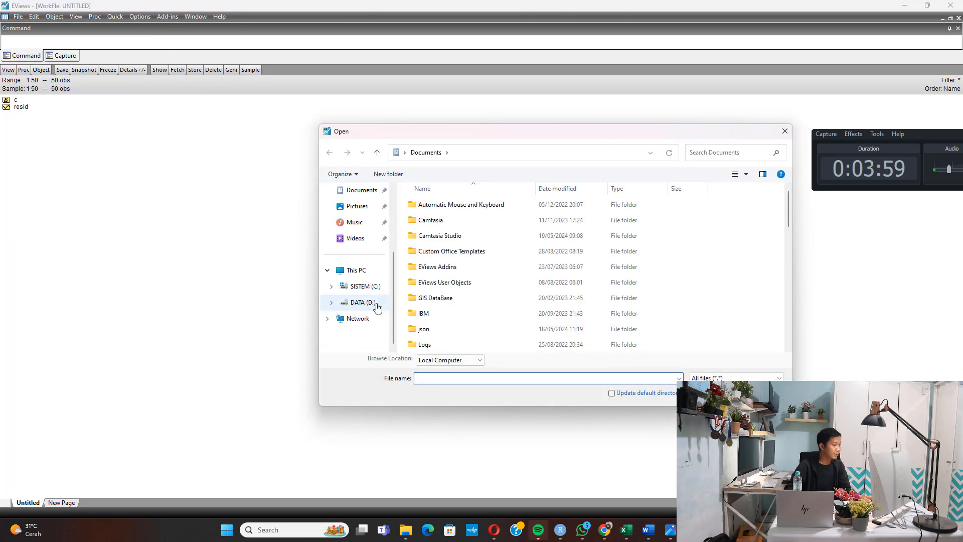
click(363, 302)
double_click(549, 221)
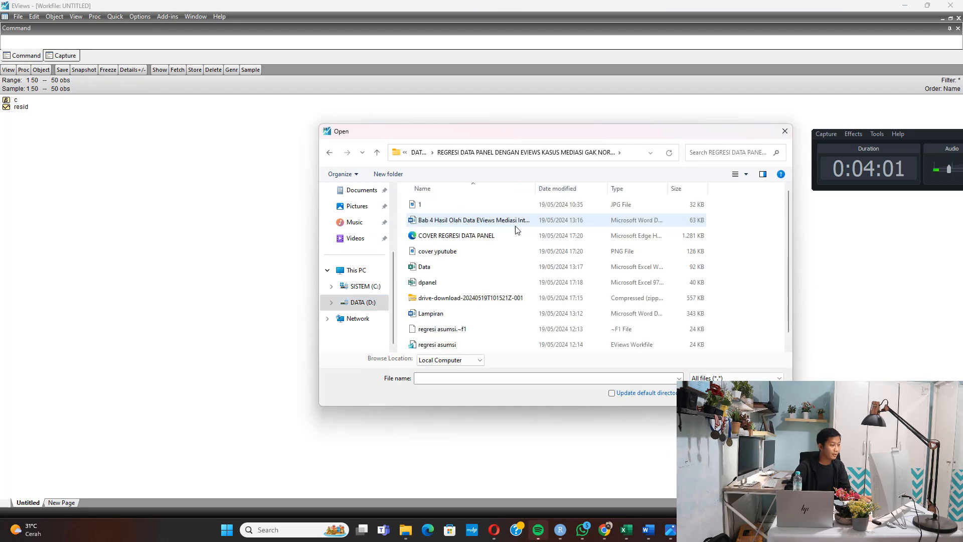
click(432, 287)
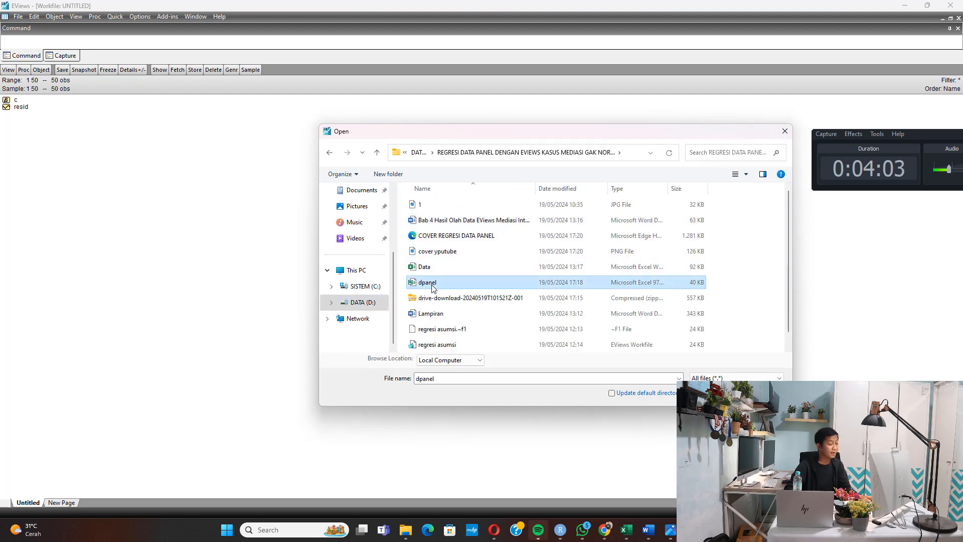
double_click(432, 287)
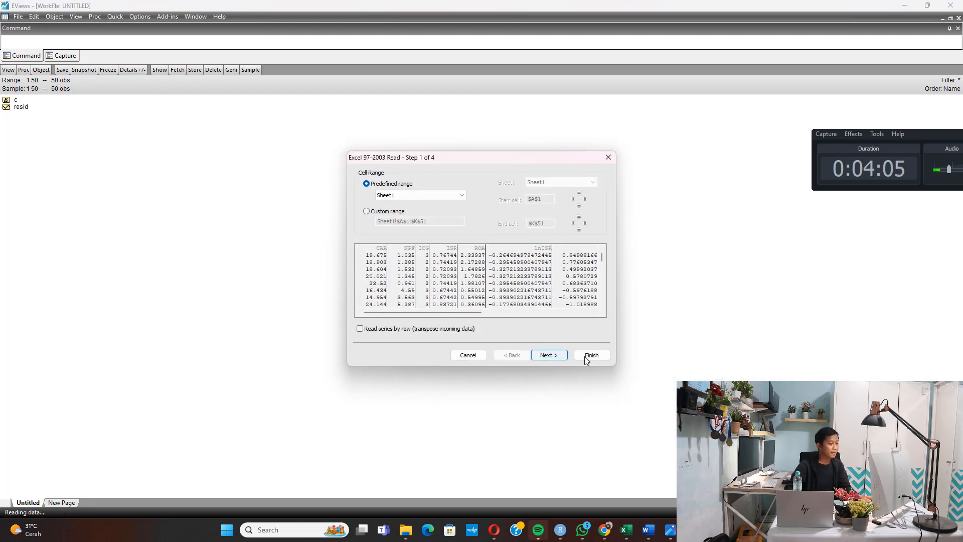
click(587, 356)
click(499, 281)
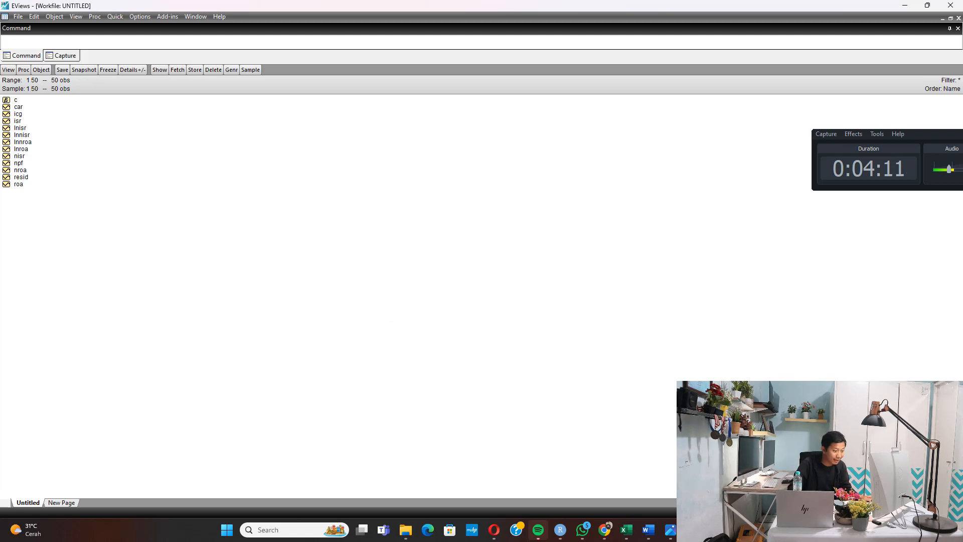
Check the Struktur I note, then estimate a least squares equation with isr as dependent variable and car, npf, icg and c as regressors
click(693, 530)
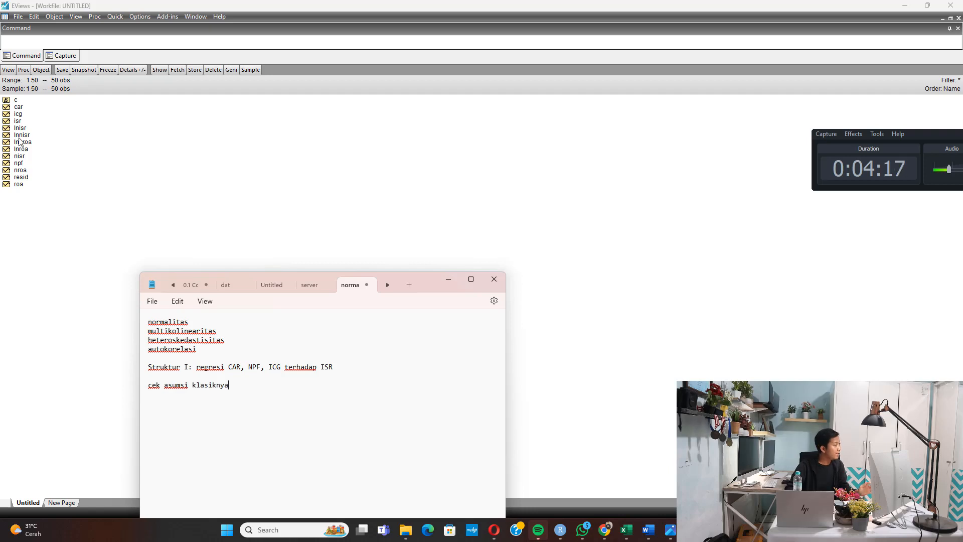
click(15, 123)
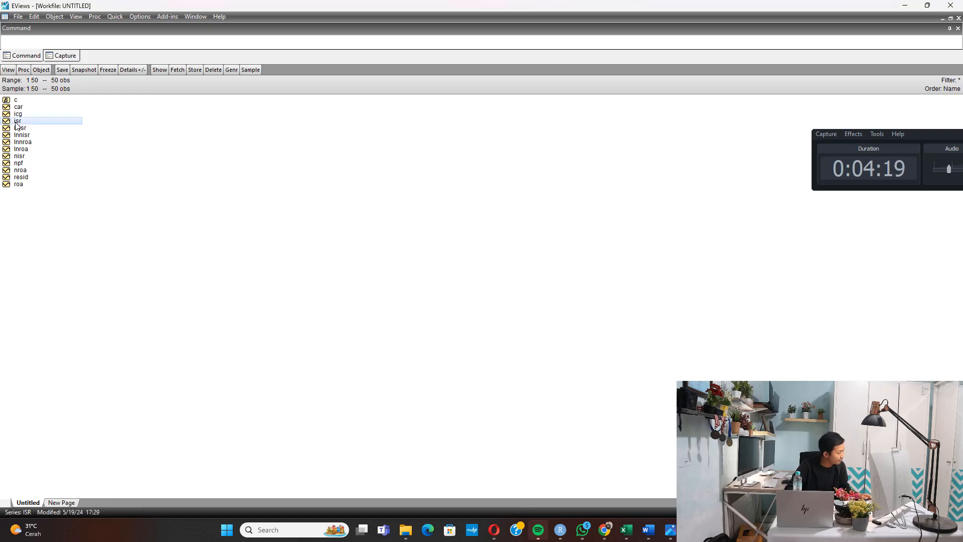
ctrl+click(19, 108)
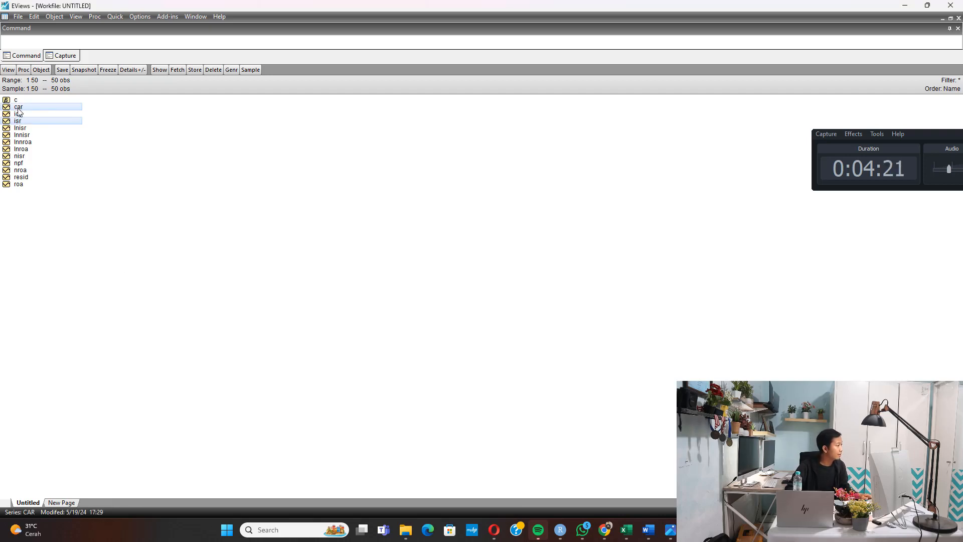
ctrl+click(21, 164)
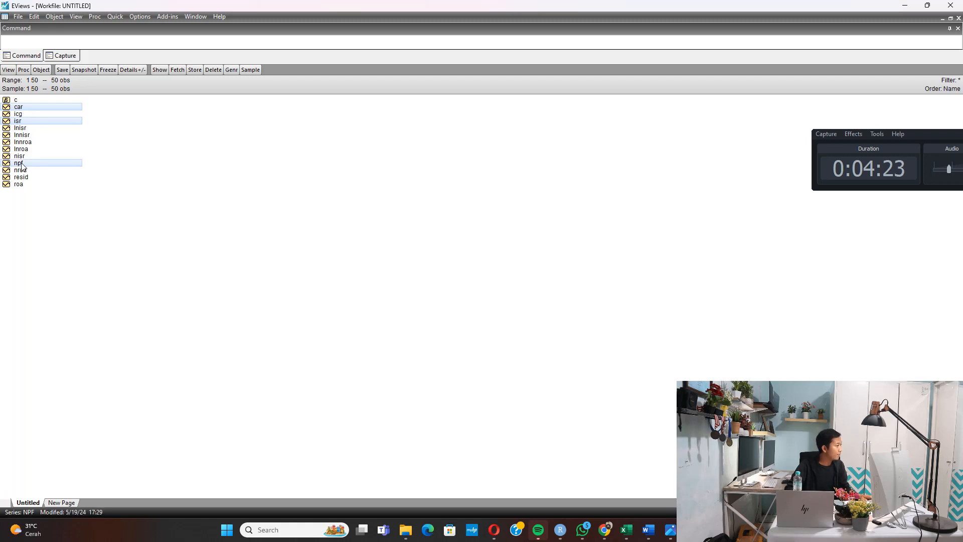
ctrl+click(18, 113)
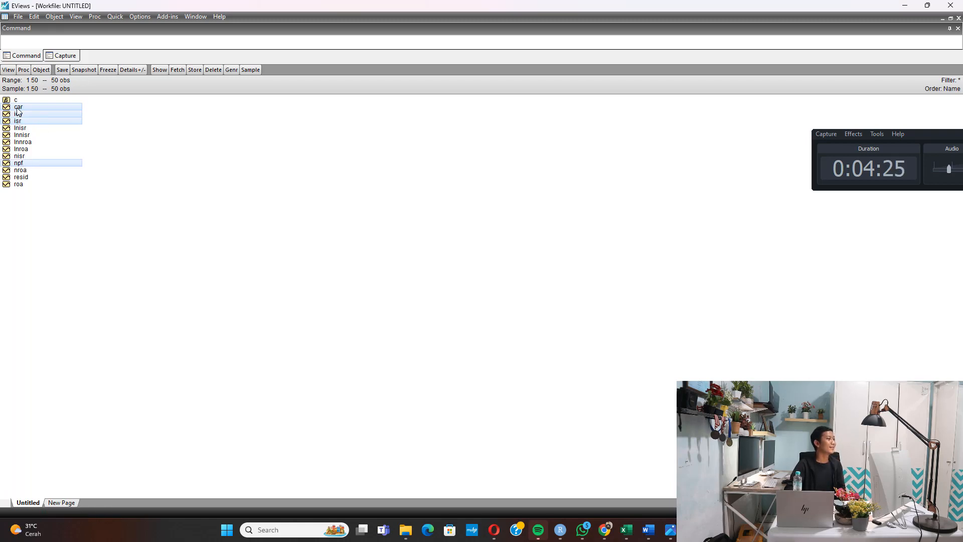
right_click(18, 111)
mouse_move(75, 114)
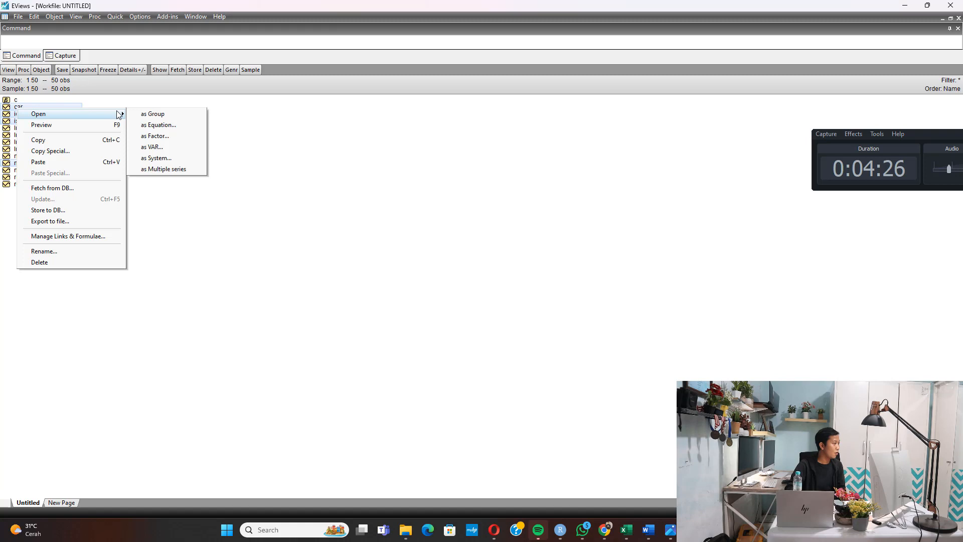
click(154, 125)
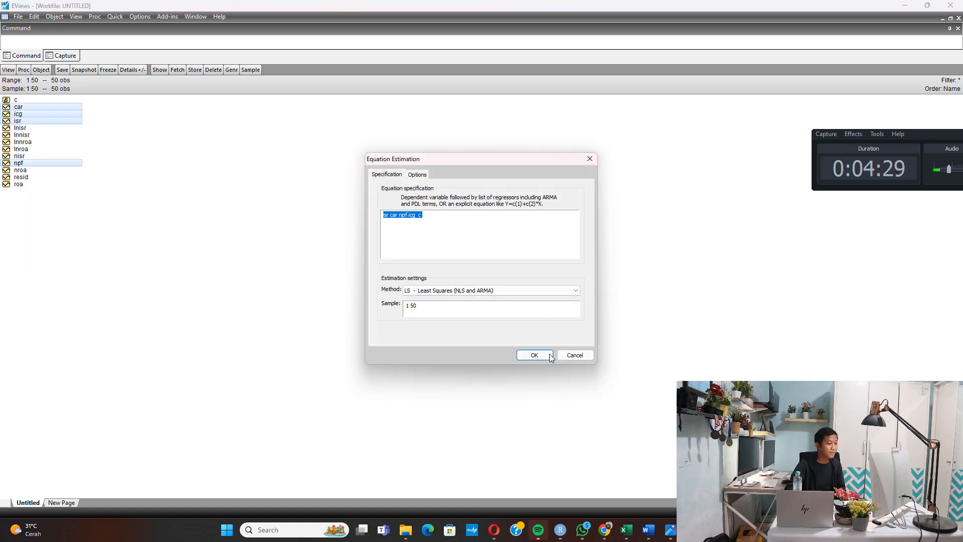
click(550, 356)
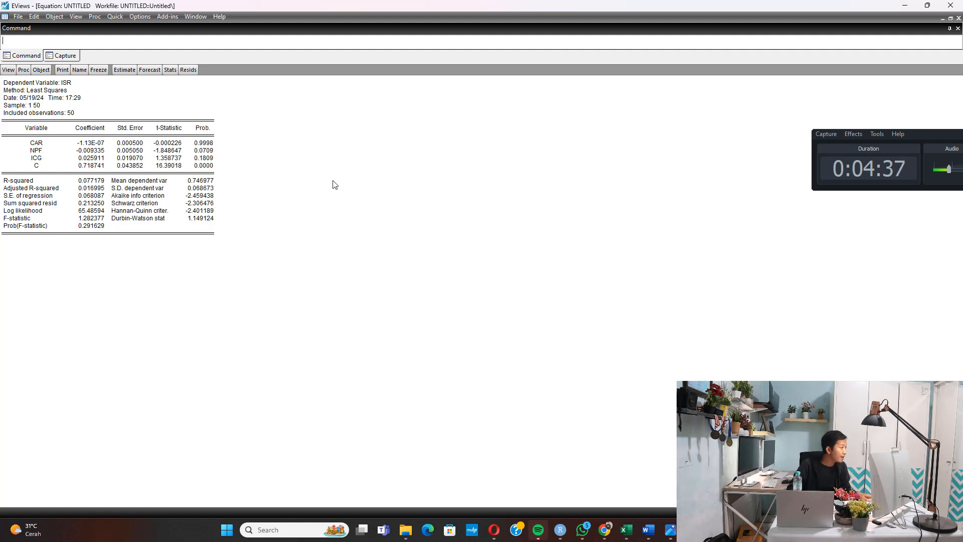
Copy the entire ISR regression output with numbers as displayed and paste it into the blank Word document between placeholder lines "D" and "d"
key(ctrl+a)
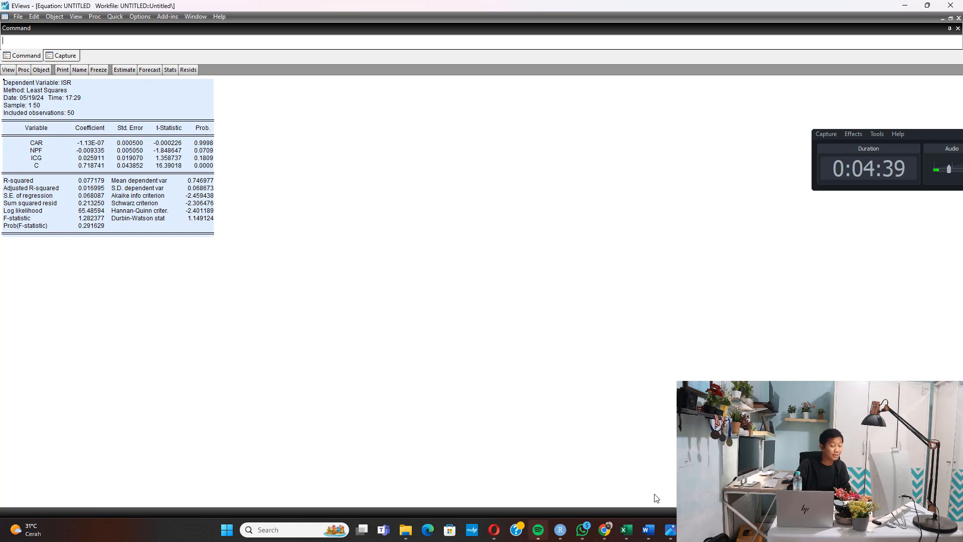
click(648, 530)
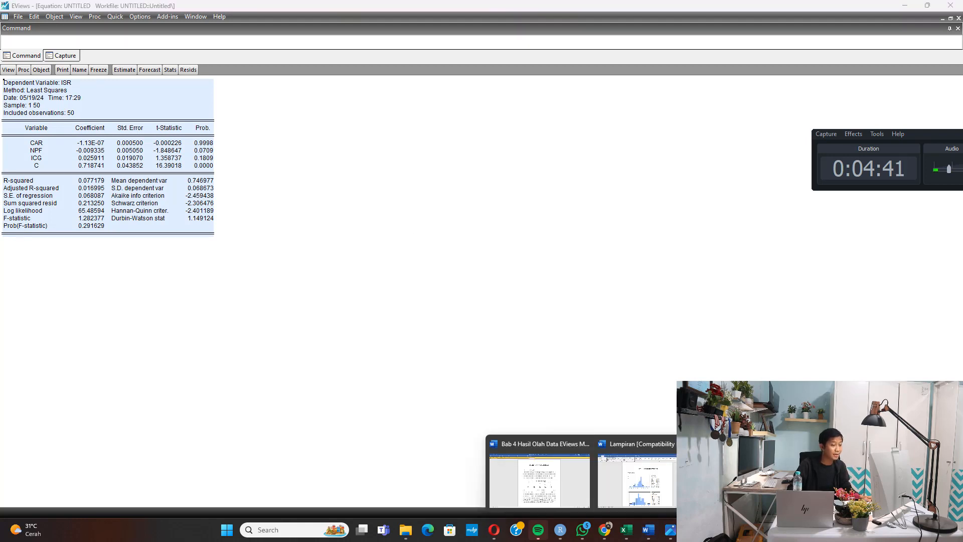
click(638, 469)
text(d)
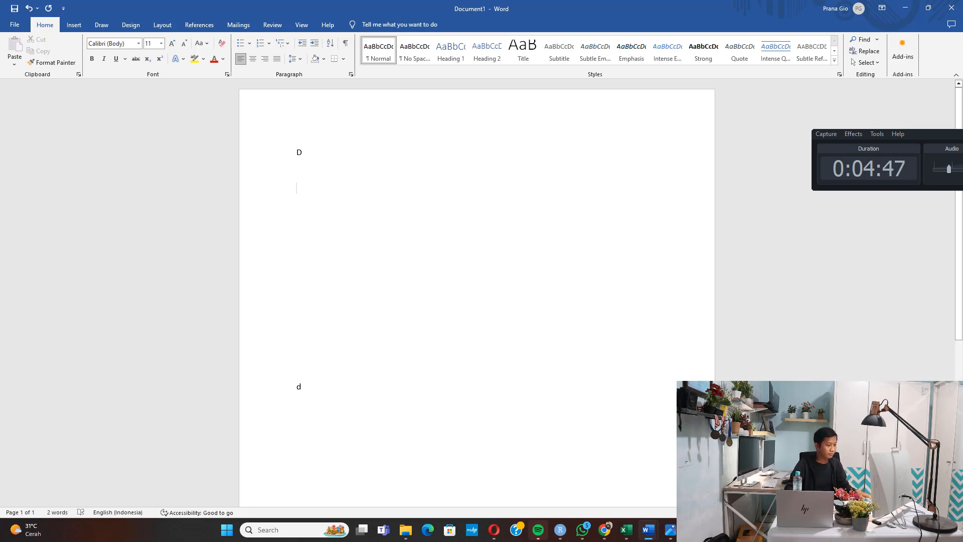
key(alt+Tab)
key(ctrl+c)
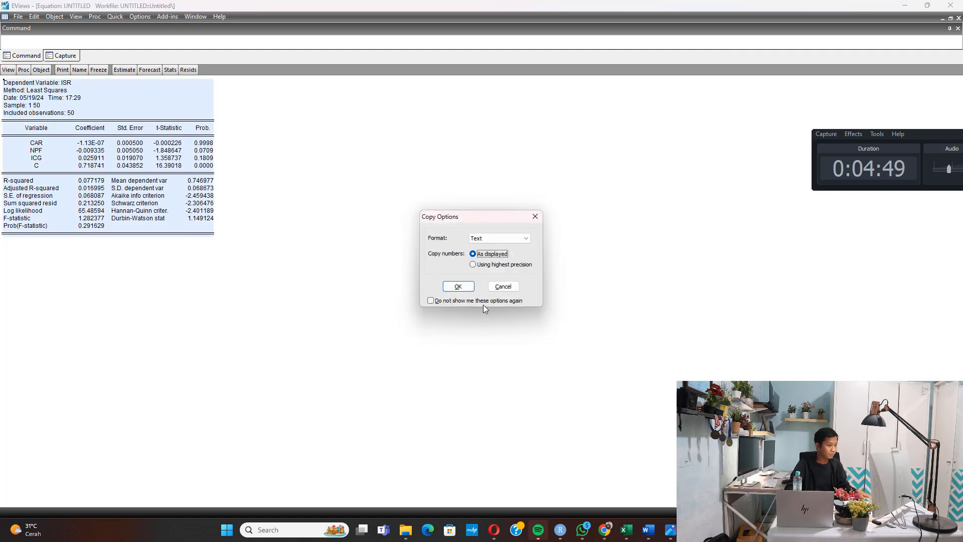
click(456, 284)
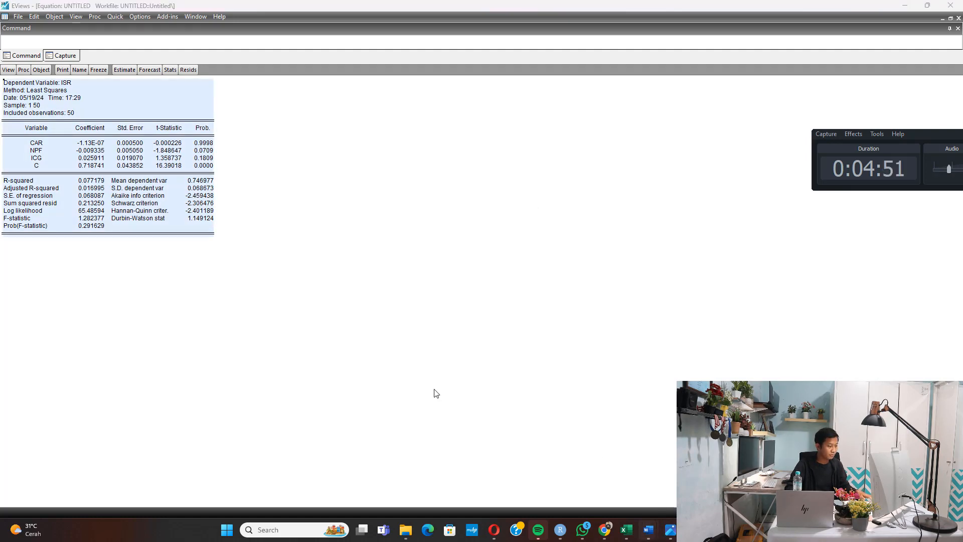
mouse_move(657, 531)
click(626, 436)
key(ctrl+v)
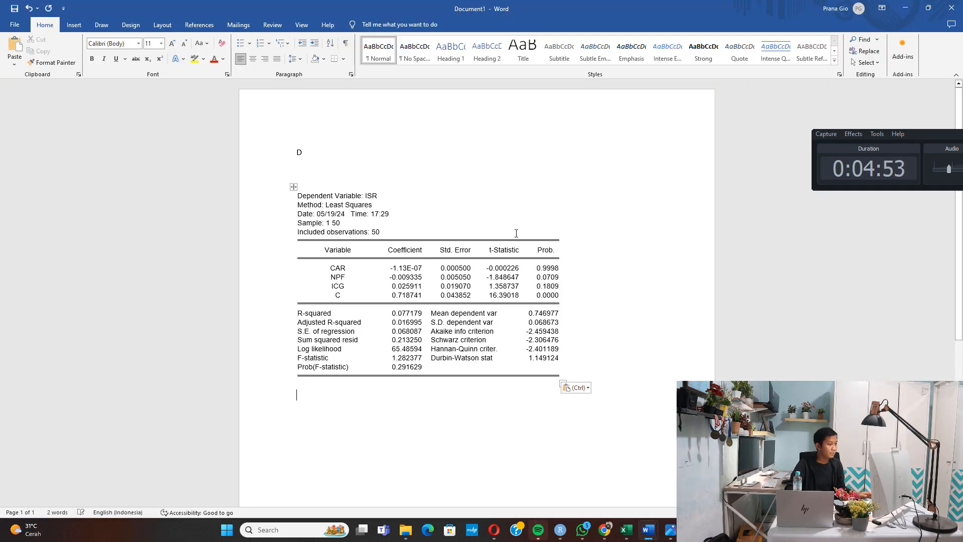
Highlight the Prob. values of CAR, NPF and ICG in yellow in the pasted regression table
drag(544, 271, 559, 287)
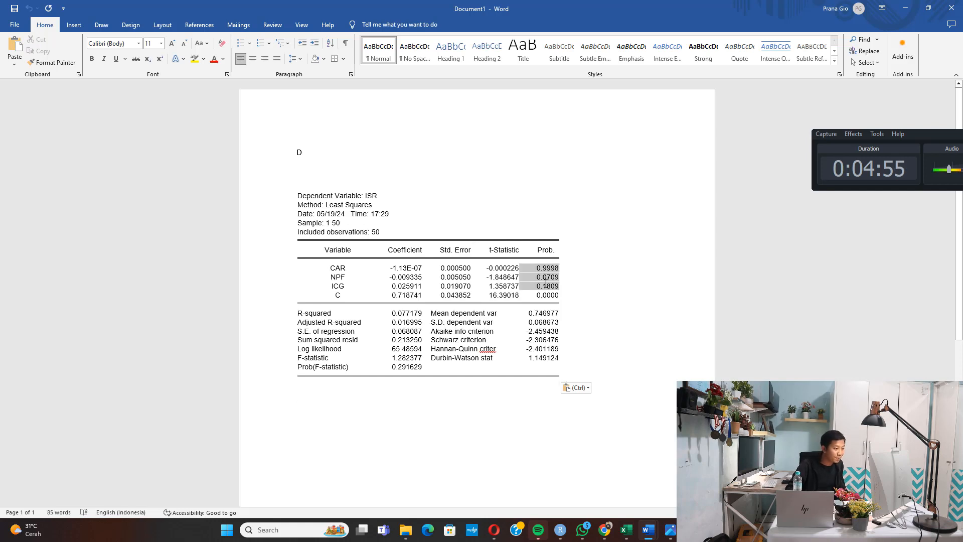
click(194, 59)
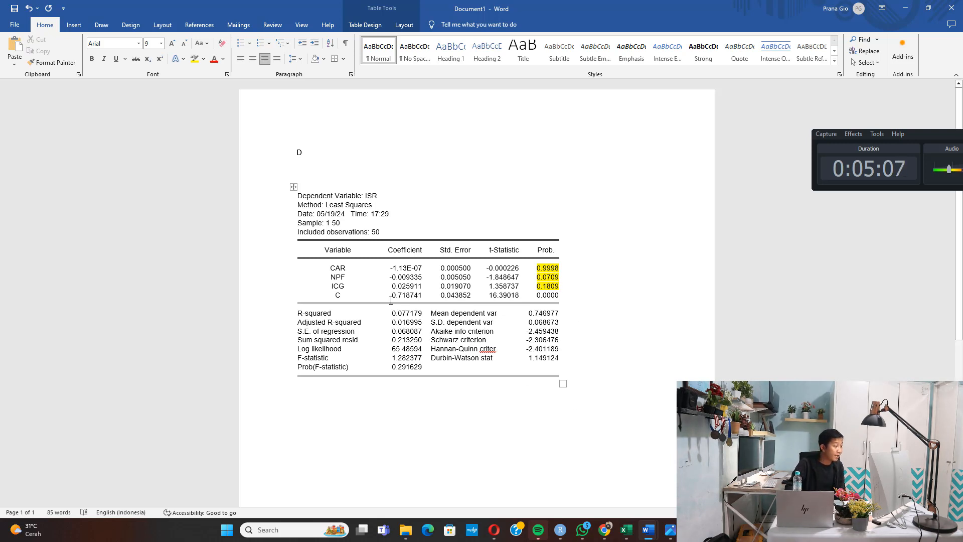
drag(540, 279, 558, 279)
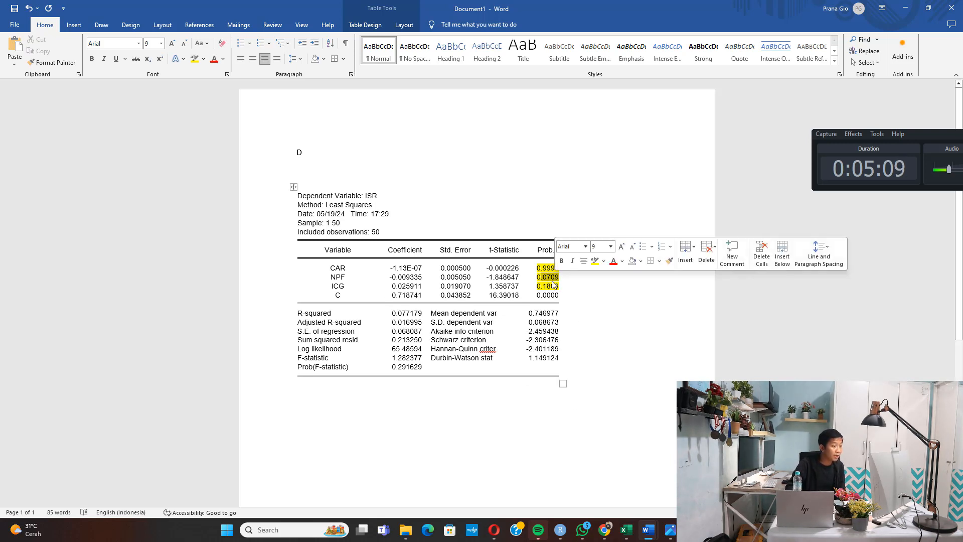
shift+click(549, 285)
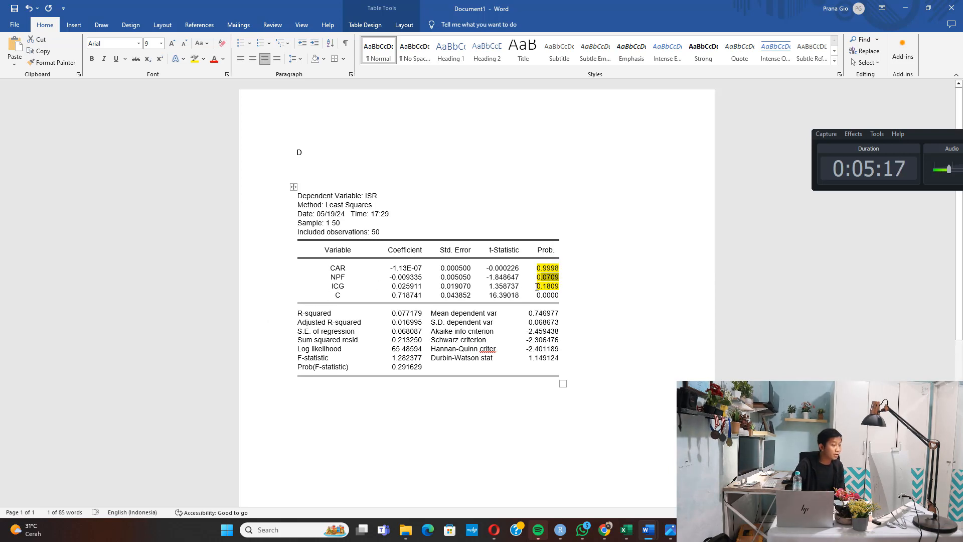
drag(536, 287, 558, 287)
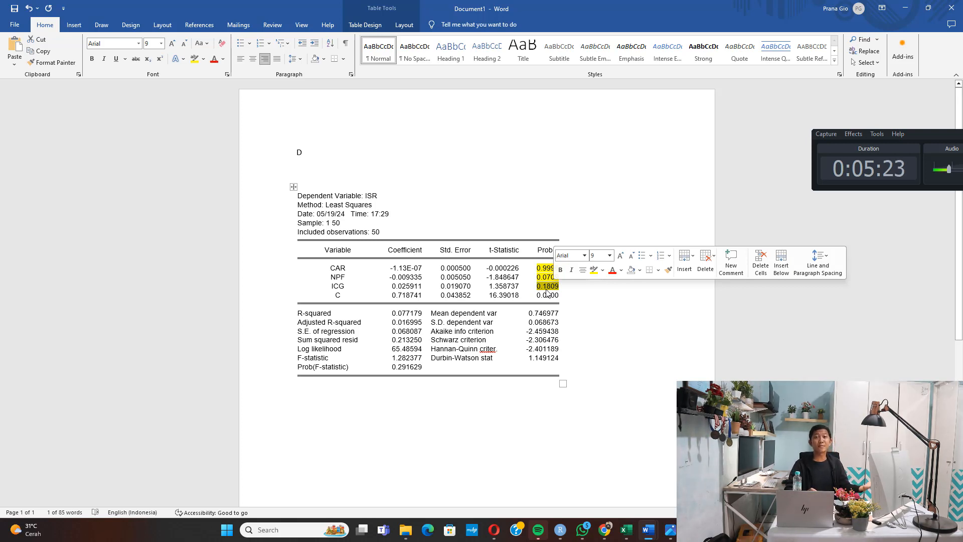
Add the heading "Normalitas" below the regression table, and run the residual histogram normality test on the ISR equation in EViews
click(409, 432)
text(Normalitas)
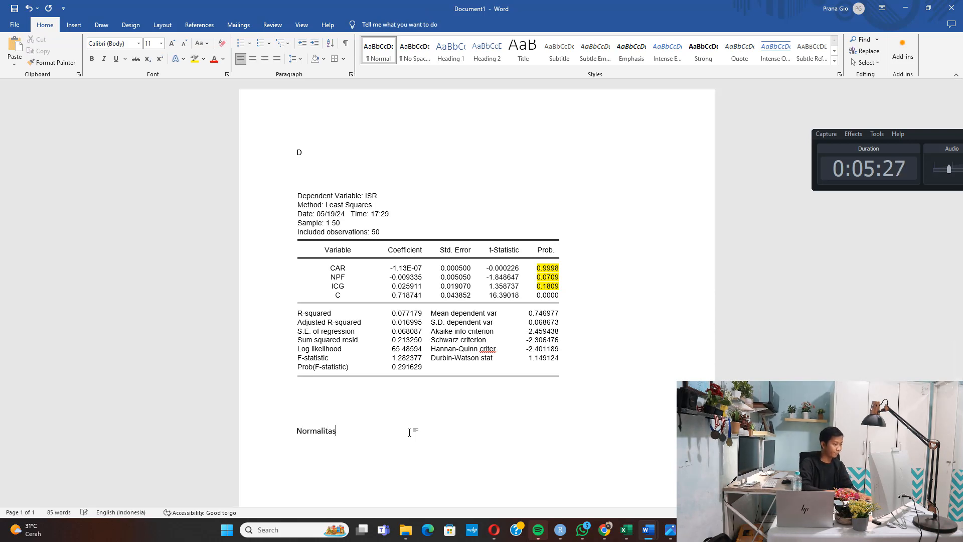
key(alt+Tab)
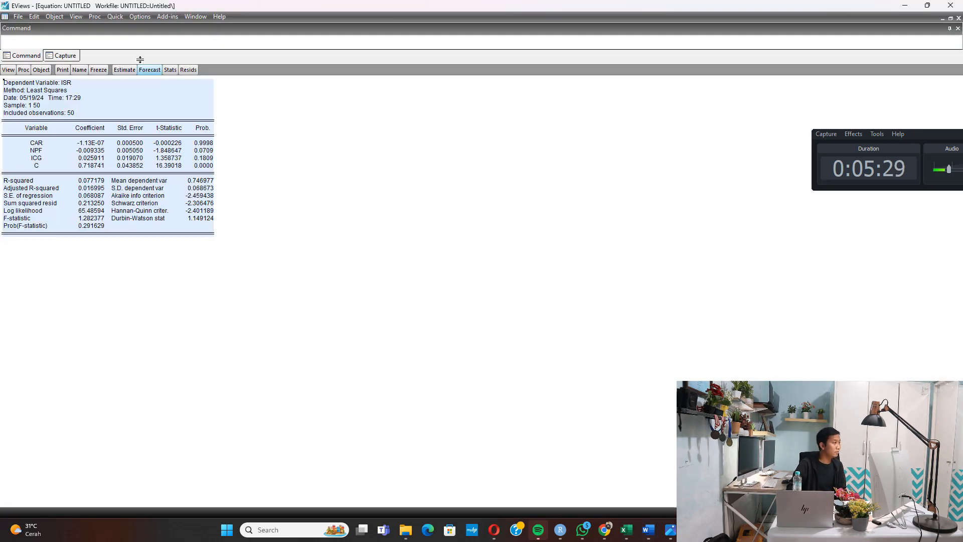
click(75, 16)
mouse_move(152, 110)
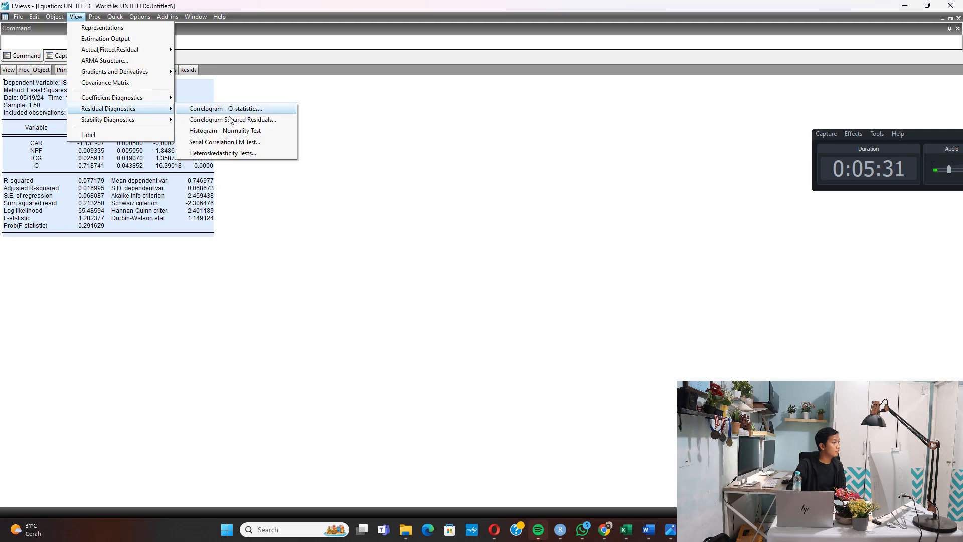
click(236, 133)
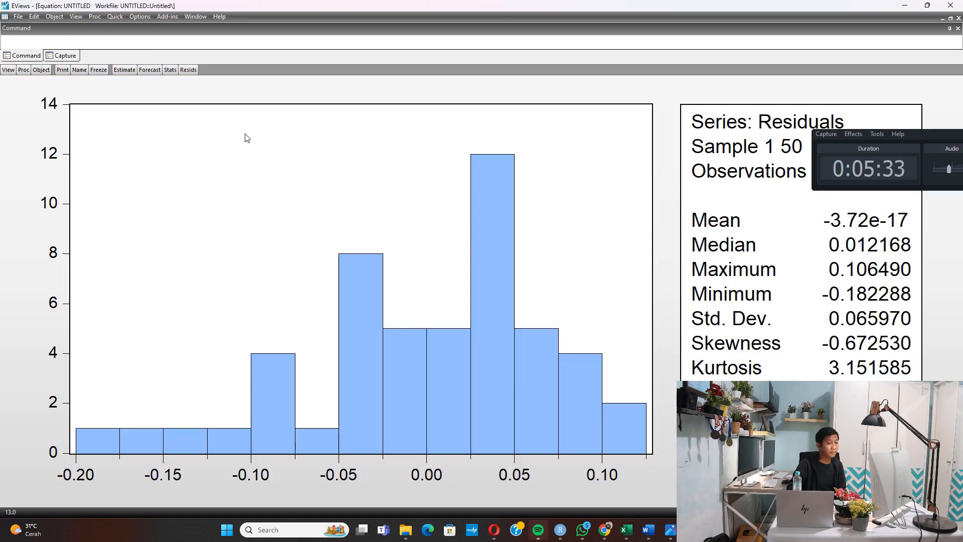
Copy the residual histogram with its statistics box and paste it under the "Normalitas" heading in the Word document
click(534, 86)
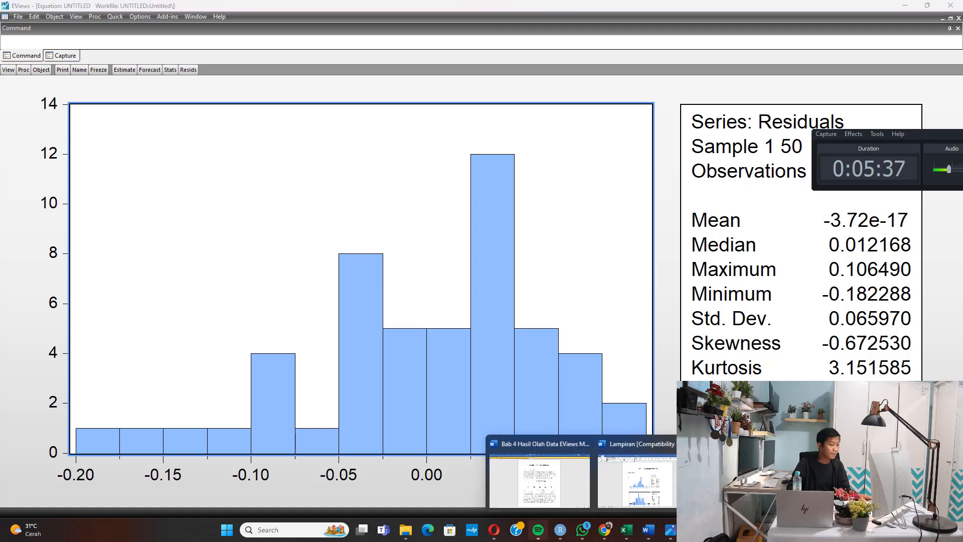
key(alt+Tab)
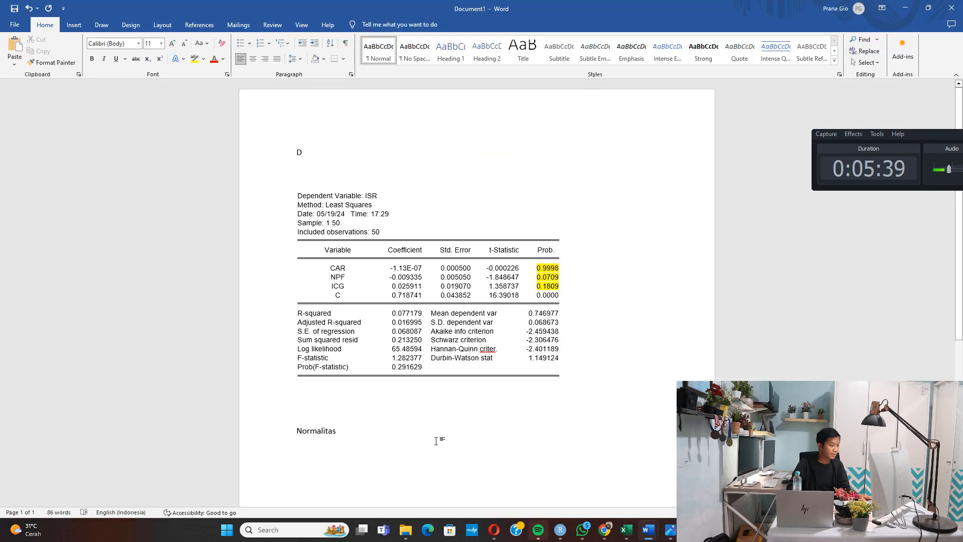
key(ctrl+v)
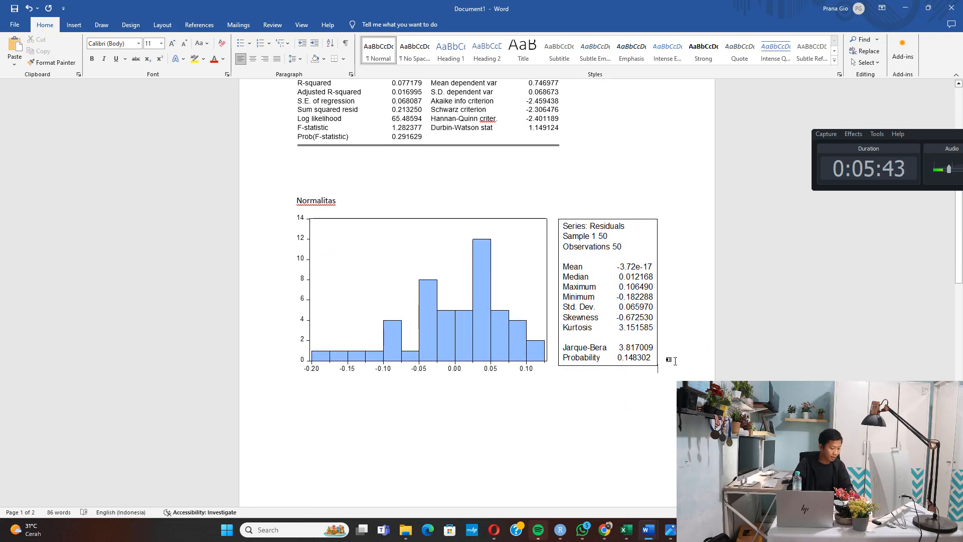
Write the note "Probability = 0.148302 > 0.05, normalitas residual dipenuhi . . ." below the histogram
key(Return)
key(Return)
text(Probabilit)
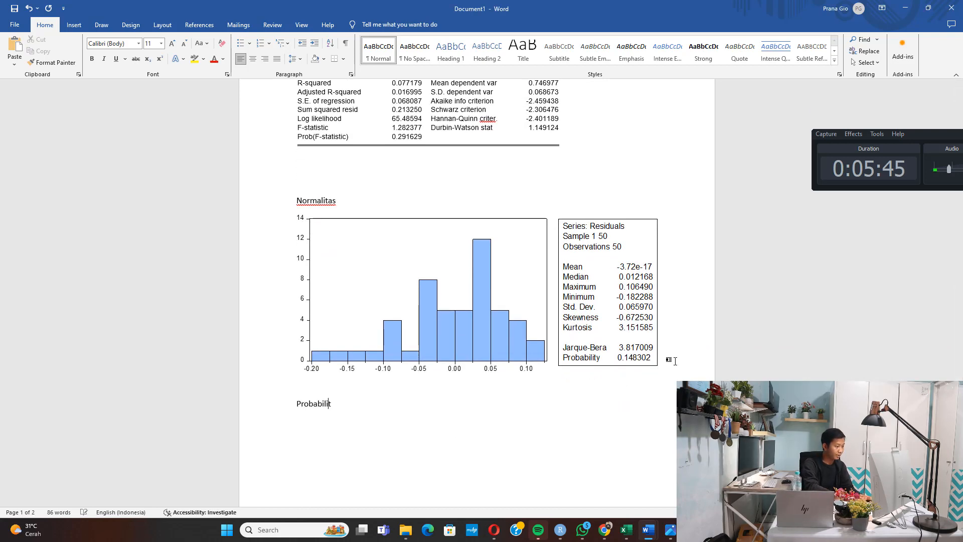
text(y = 0)
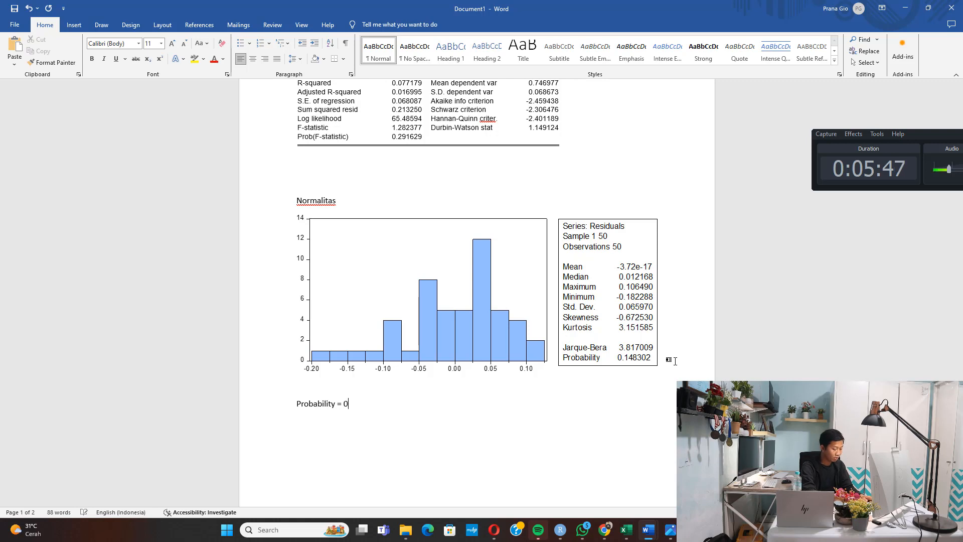
text(.148)
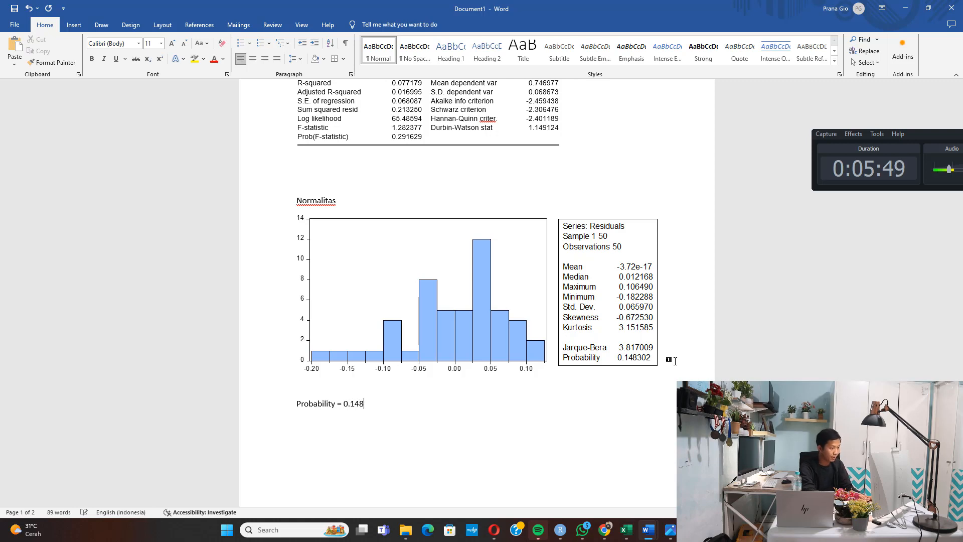
text(302 > 0)
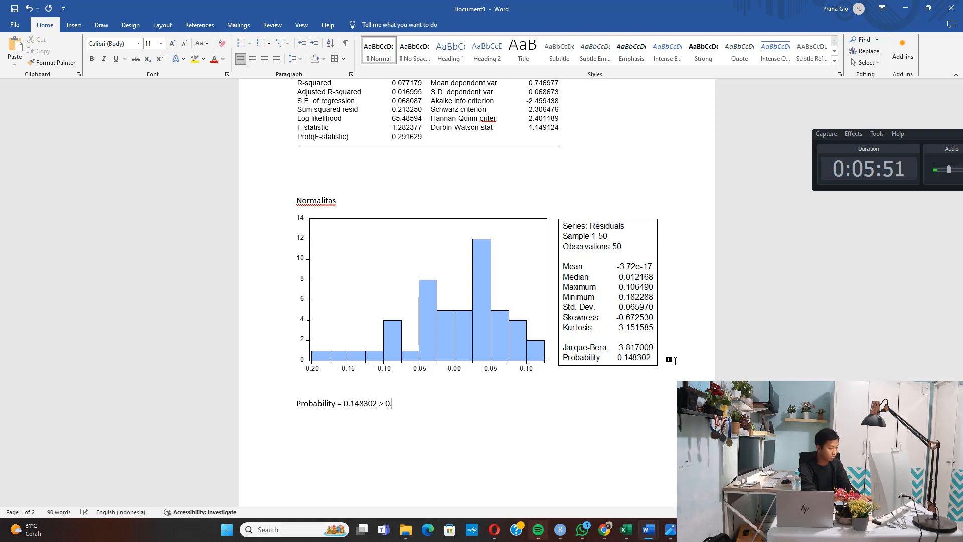
text(.05, normalitas resiu)
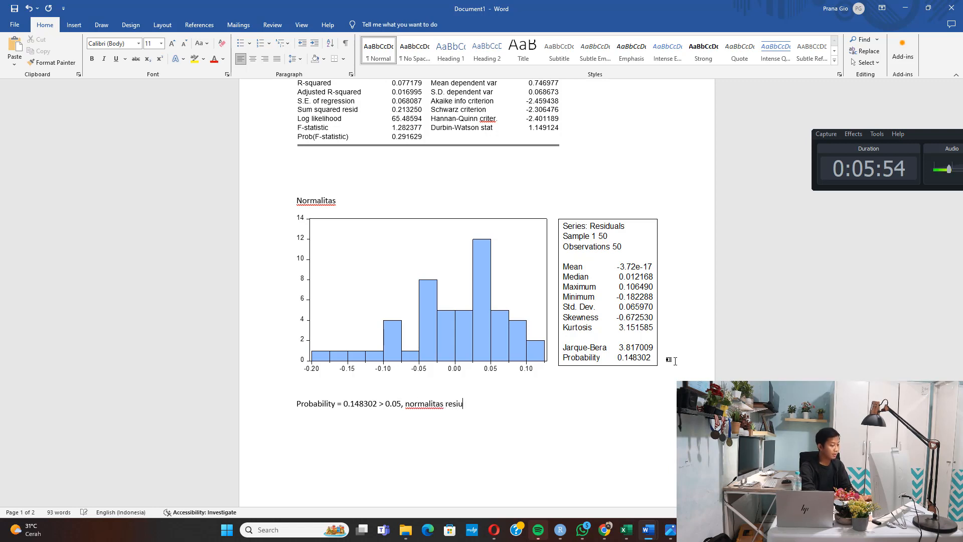
key(BackSpace)
text(dua)
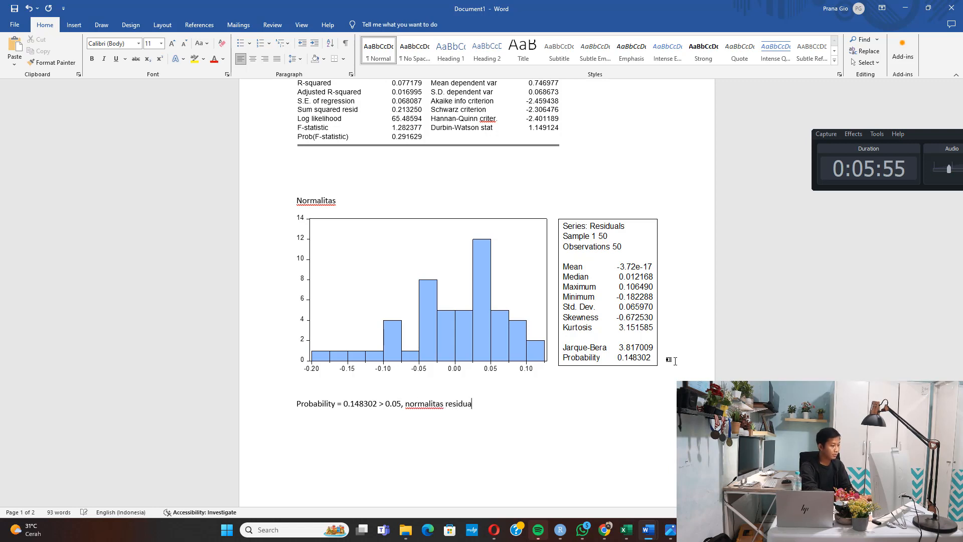
text(l dipenuhi . . .)
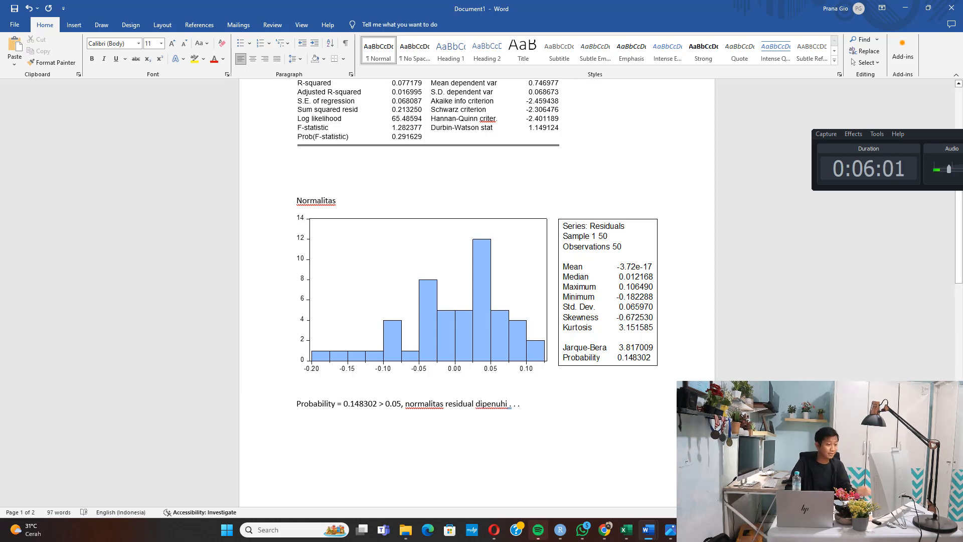
Switch to EViews and run the Breusch-Pagan-Godfrey heteroskedasticity test with regressors car, npf, icg and c
key(alt+Tab)
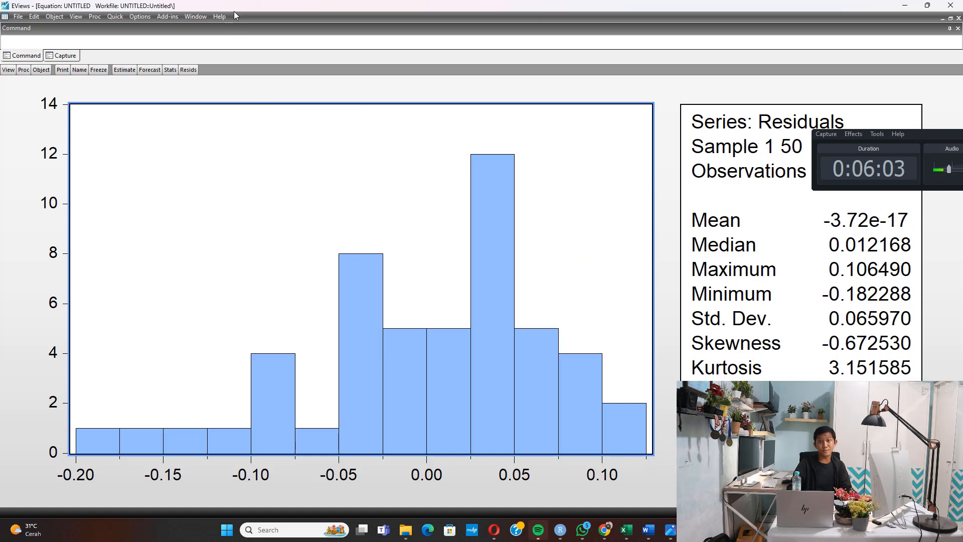
click(76, 16)
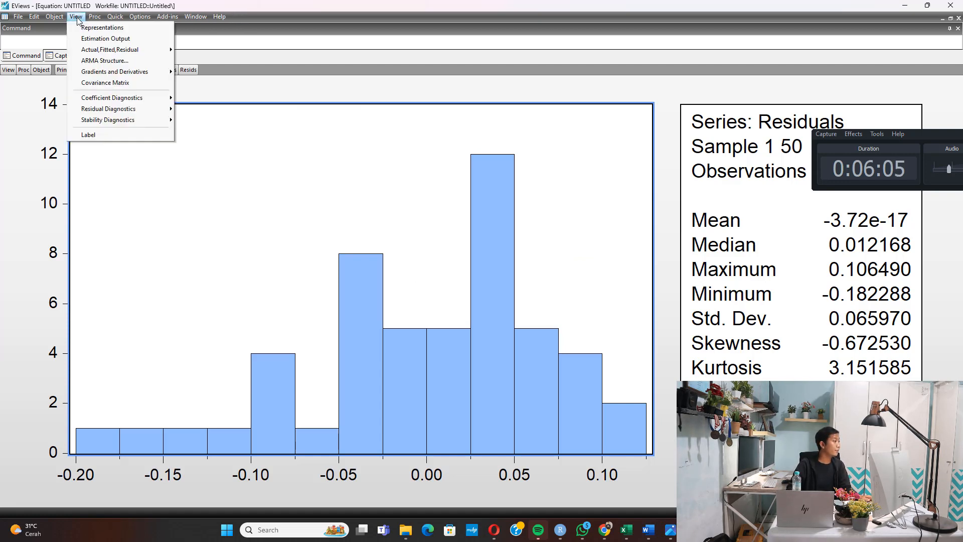
mouse_move(143, 111)
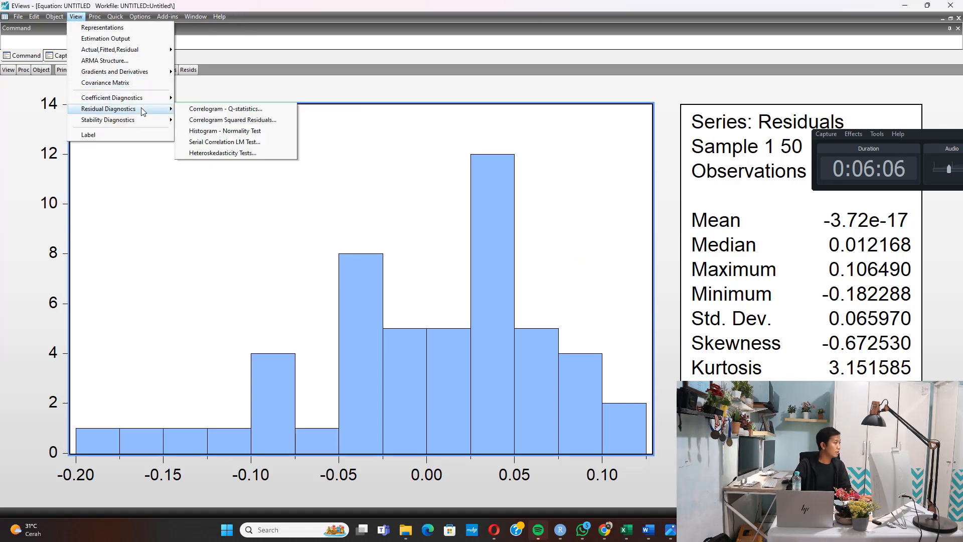
click(240, 153)
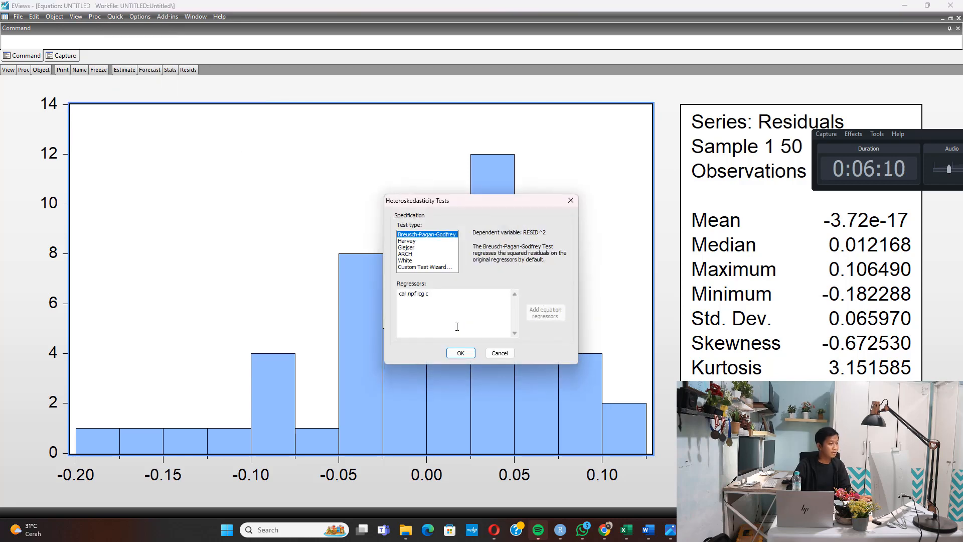
click(462, 354)
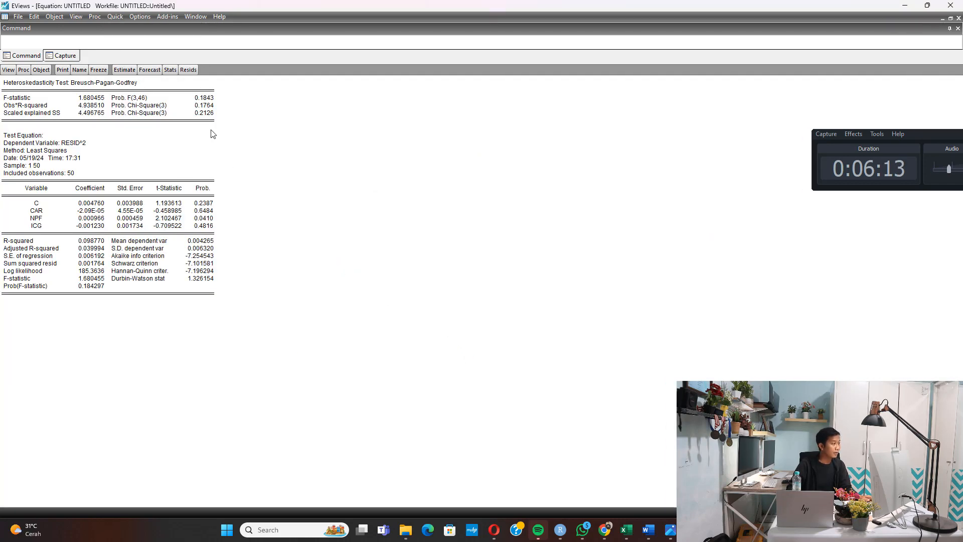
Copy the entire heteroskedasticity output with numbers as displayed and paste it on the Word document's second page under a new heading "Uji Hetero"
key(ctrl+a)
key(ctrl+c)
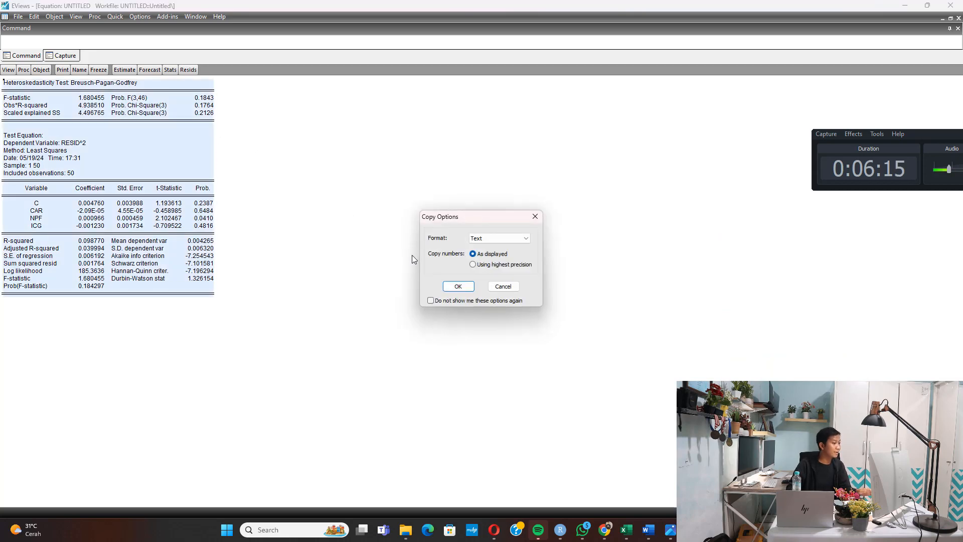
click(457, 287)
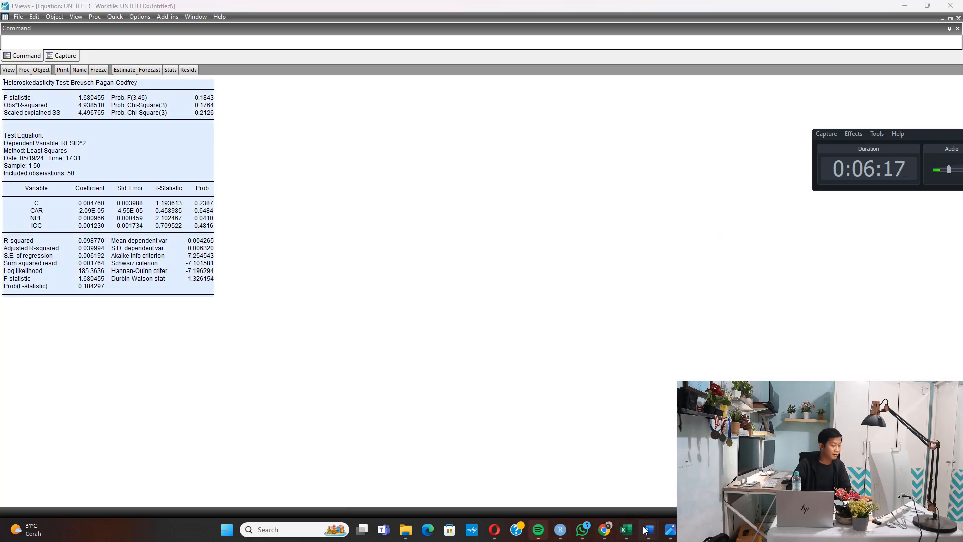
mouse_move(649, 529)
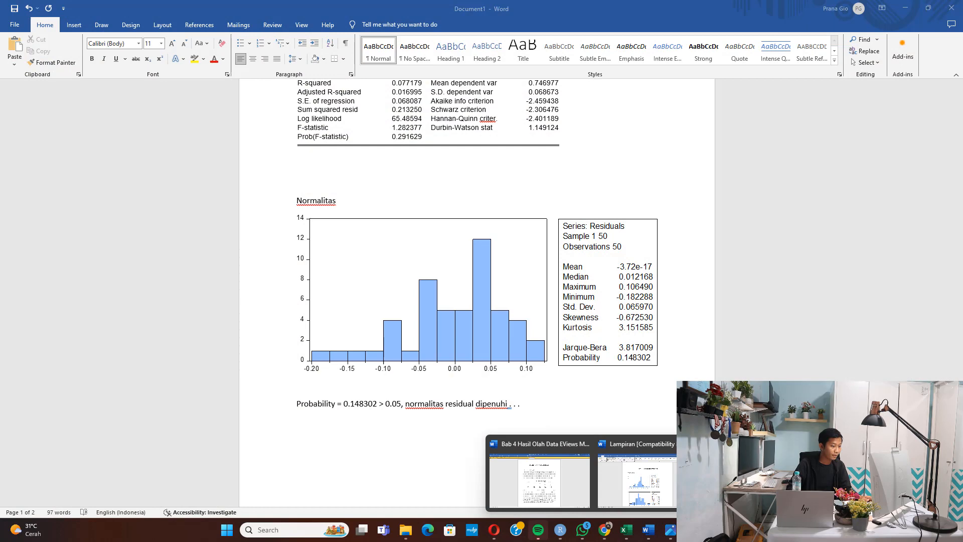
click(577, 480)
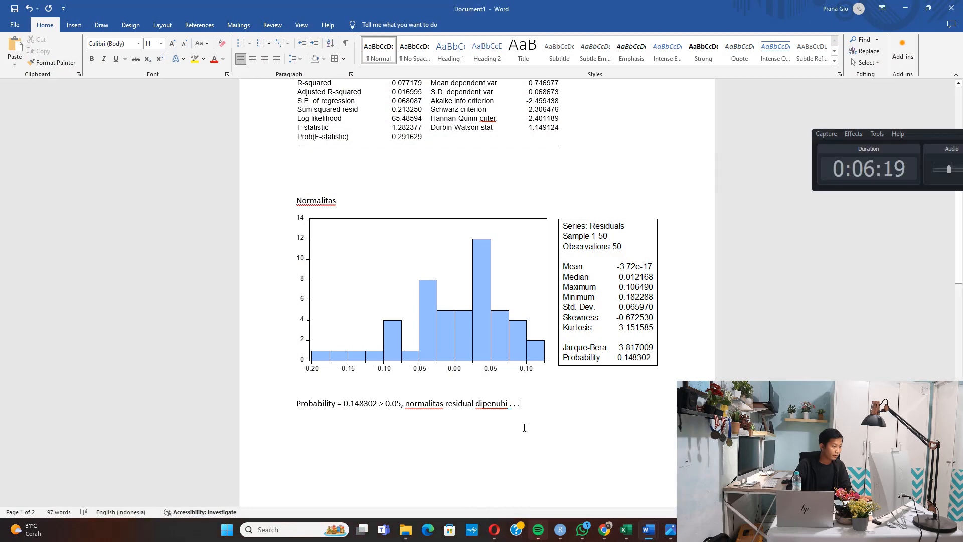
click(525, 423)
scroll(415, 316, down, 5)
click(401, 265)
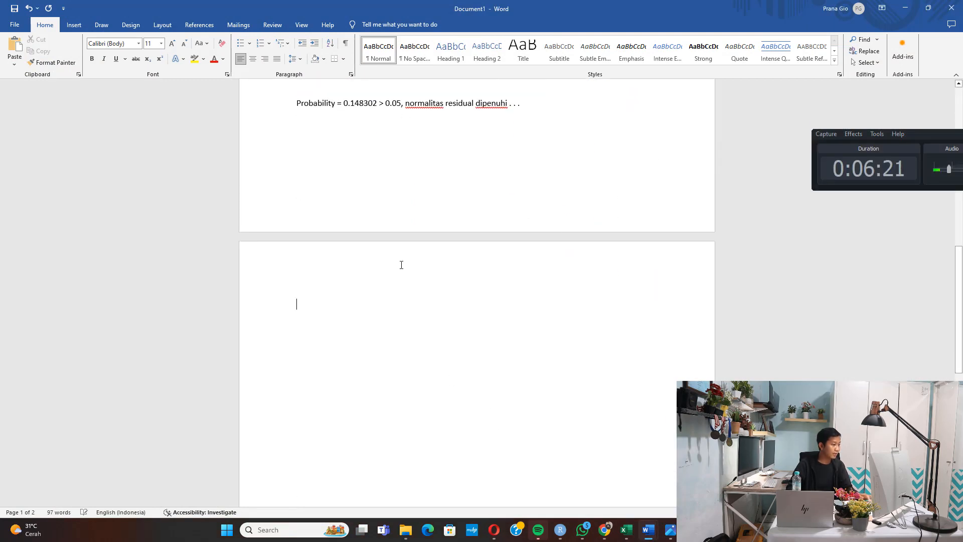
text(Uji Hetero)
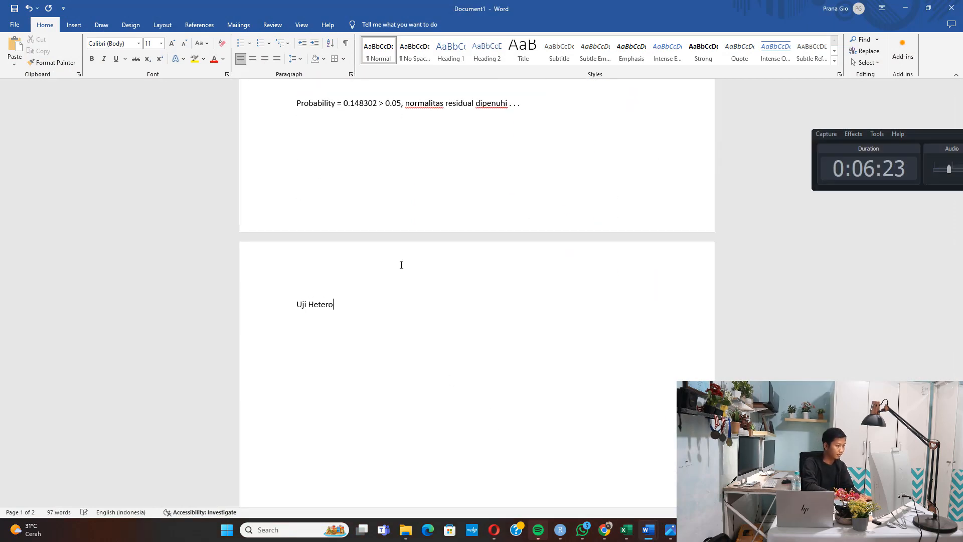
key(Return)
key(ctrl+v)
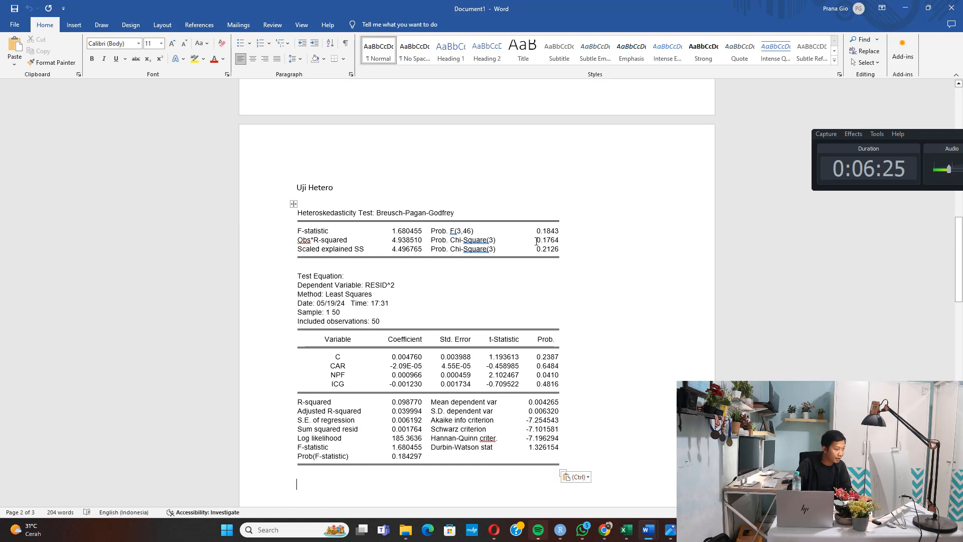
Highlight the Obs*R-squared probability in yellow and write "Prob = 0.1764 > 0.05 tidak terjadi hetero masi aman" below the test table
double_click(551, 241)
click(194, 59)
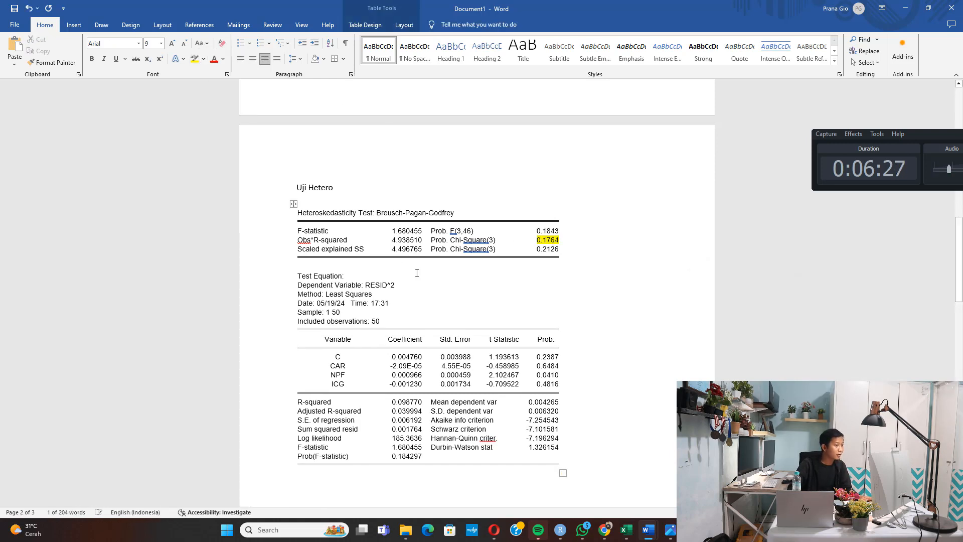
scroll(394, 384, down, 2)
click(389, 384)
text(Pr)
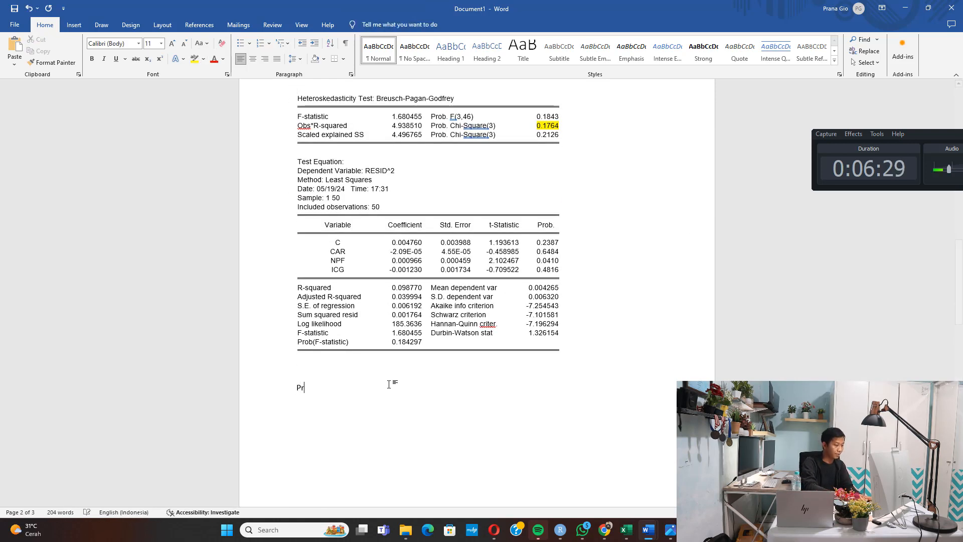
text(ob = 0.17)
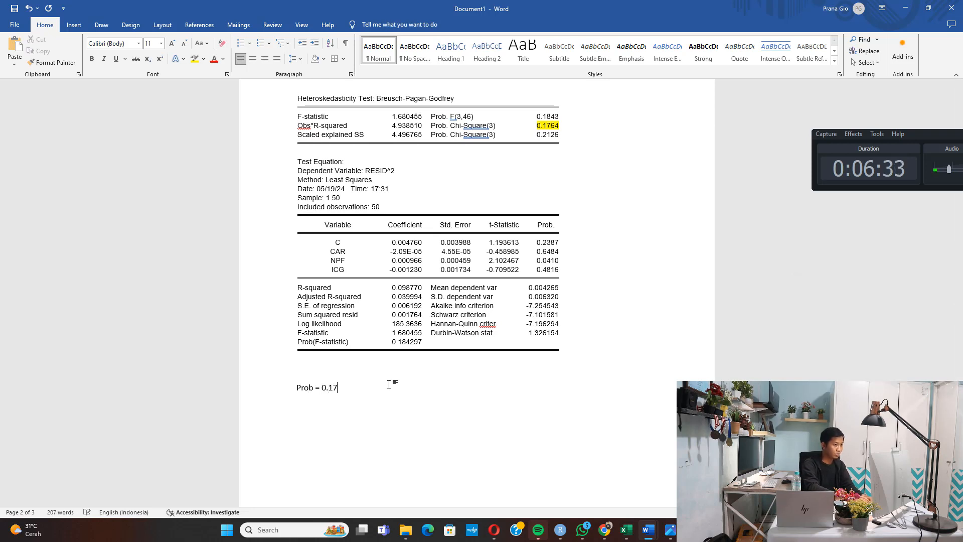
text(64 > 0.05)
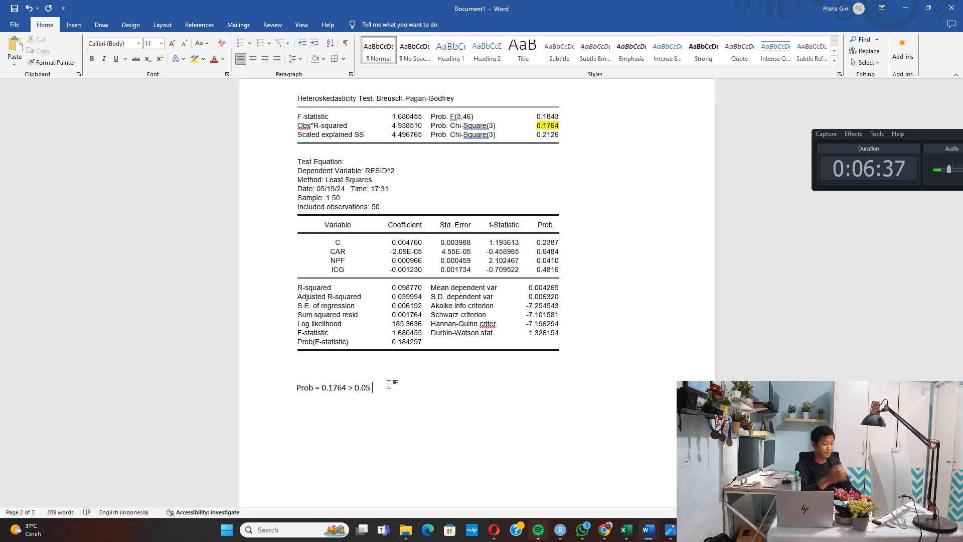
text( tidak terjadi h)
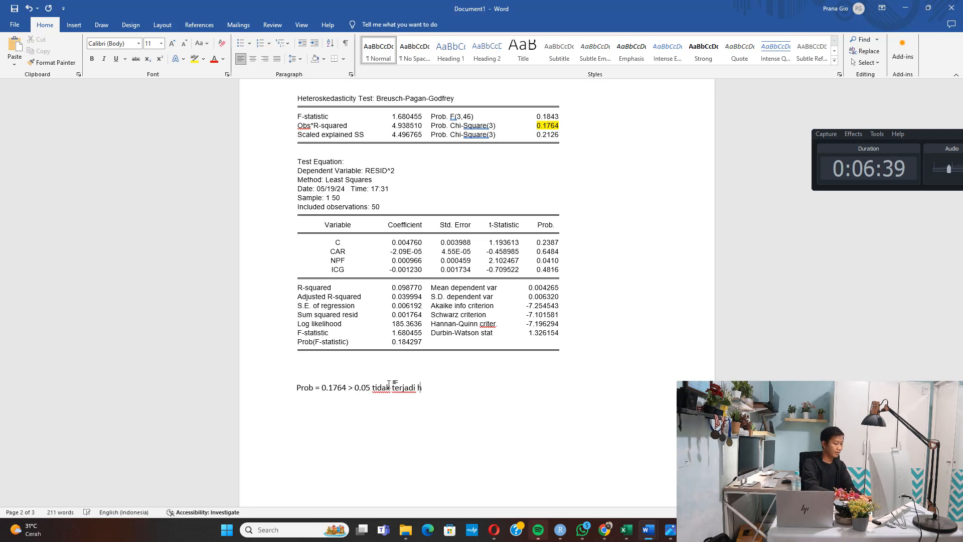
text(etero masi aman )
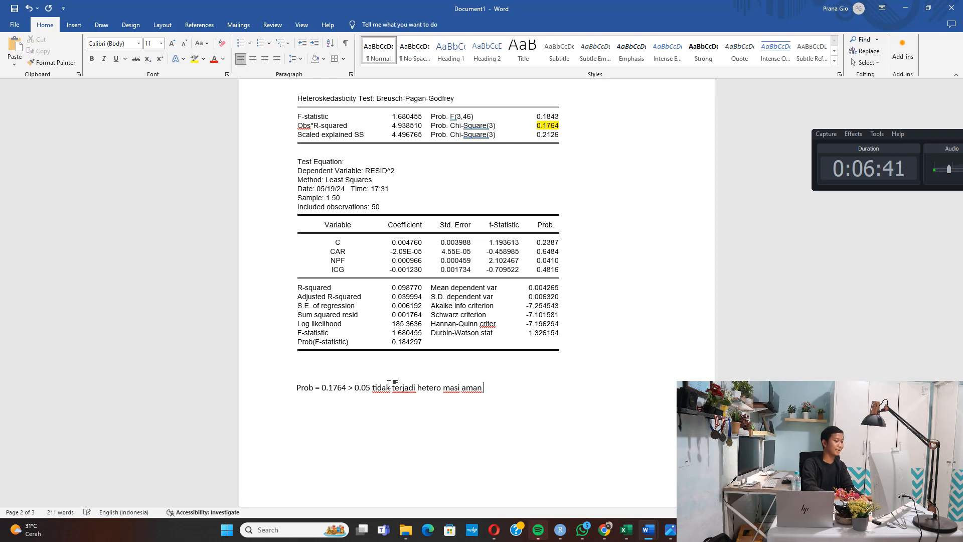
Complete the heteroskedasticity note with trailing dots and add the heading "Multikol" a few lines below it
text(. . . . .)
key(Return)
key(Return)
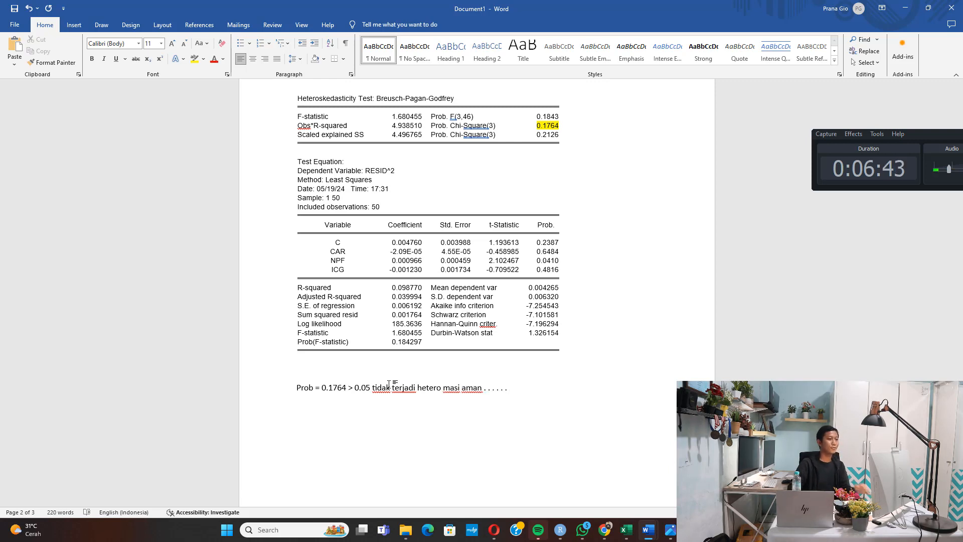
key(Return)
text(Multikol)
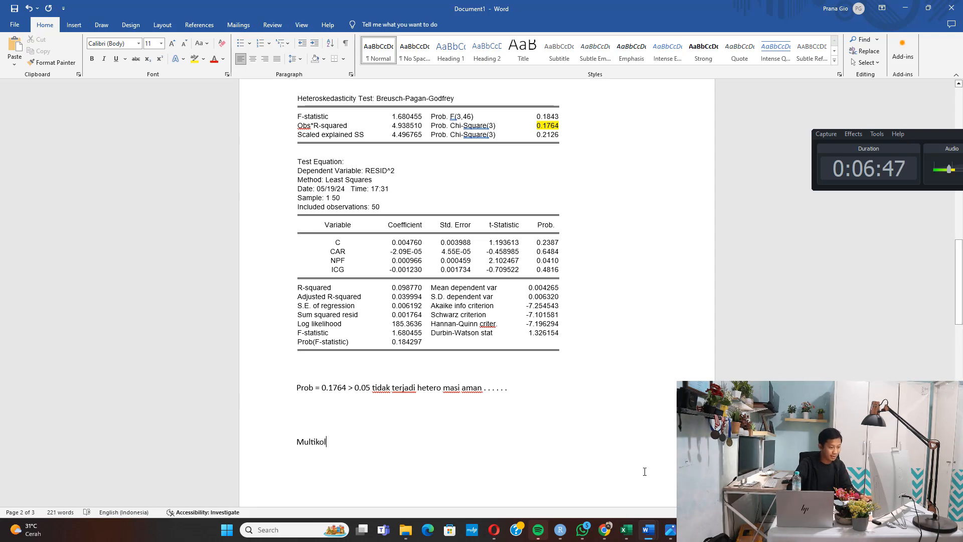
Switch to EViews and display the Variance Inflation Factors for the regression equation
click(692, 530)
click(75, 17)
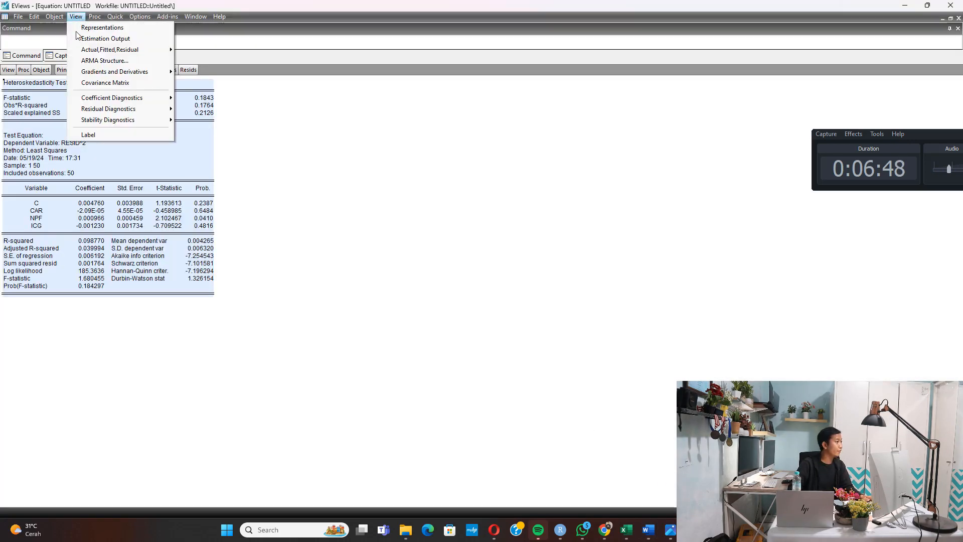
mouse_move(161, 97)
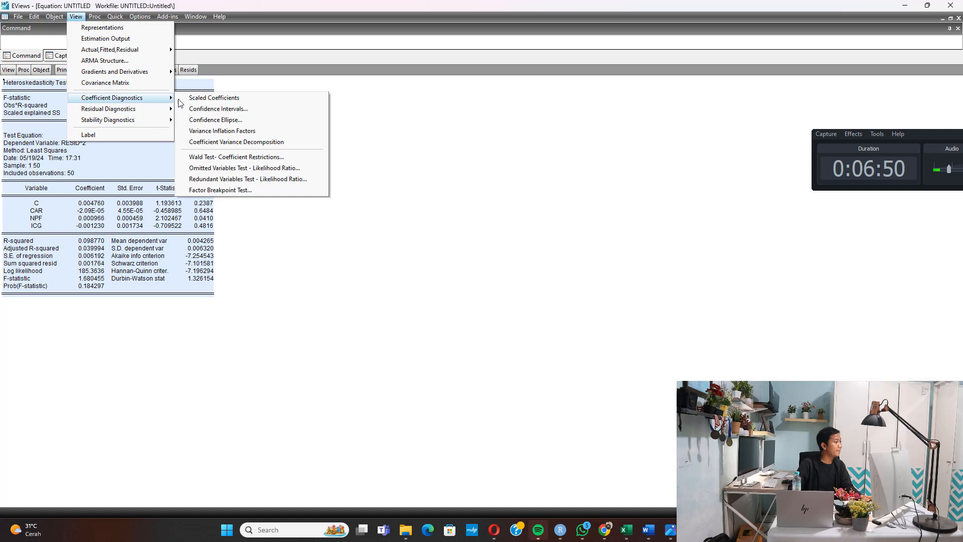
click(224, 132)
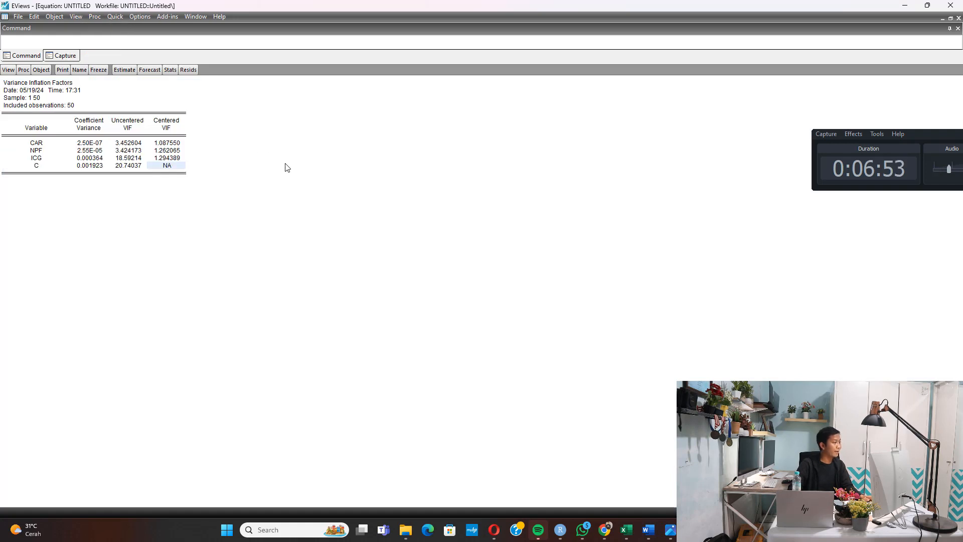
Copy the entire Variance Inflation Factors table and paste it under the "Multikol" heading in the Word document
key(ctrl+a)
key(ctrl+c)
key(Return)
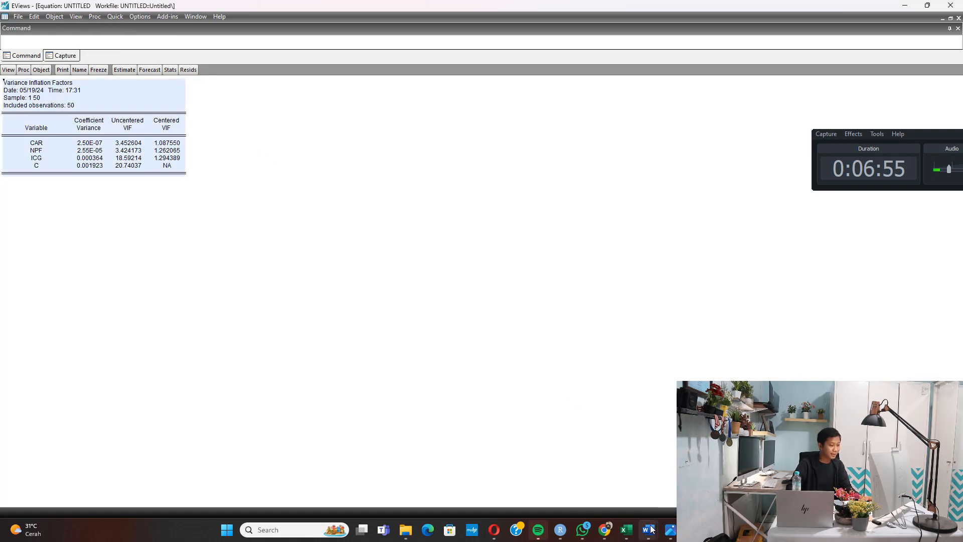
click(648, 529)
click(521, 457)
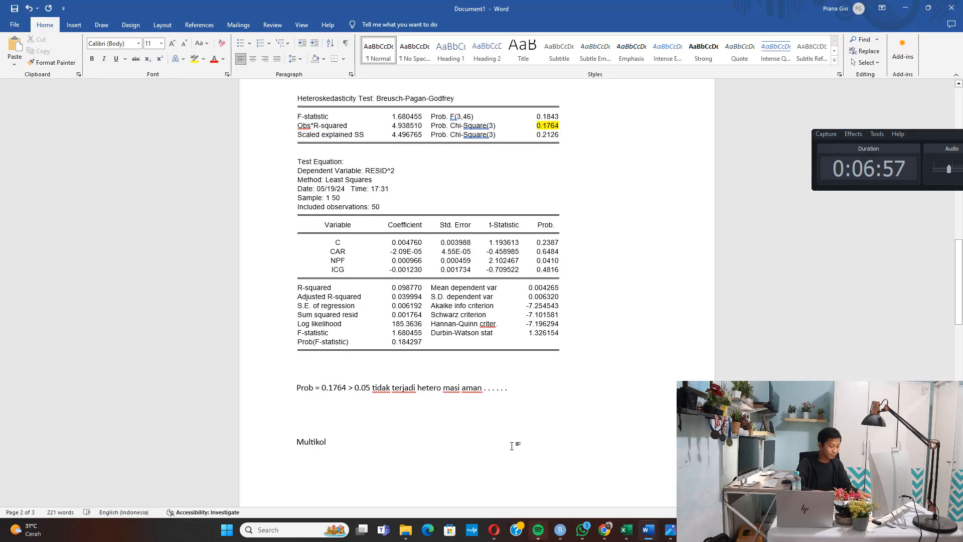
key(Return)
key(ctrl+v)
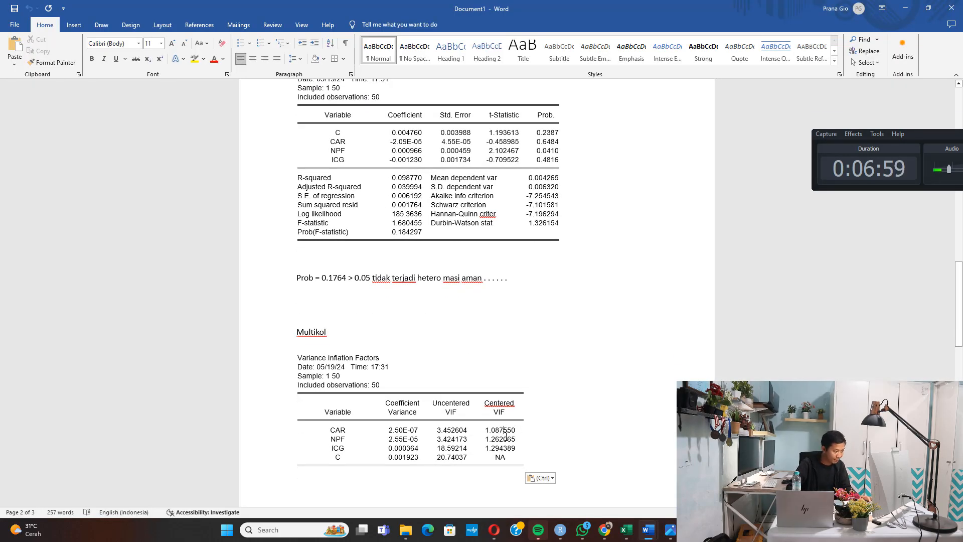
Highlight the Centered VIF values of CAR, NPF and ICG in yellow and add the heading "Autokorelasi" on the third page
drag(504, 426, 502, 448)
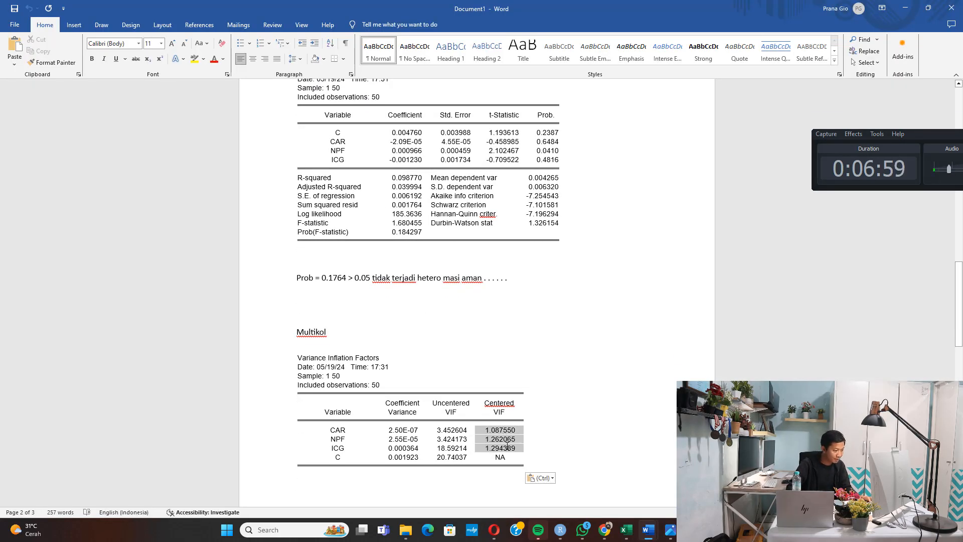
click(195, 59)
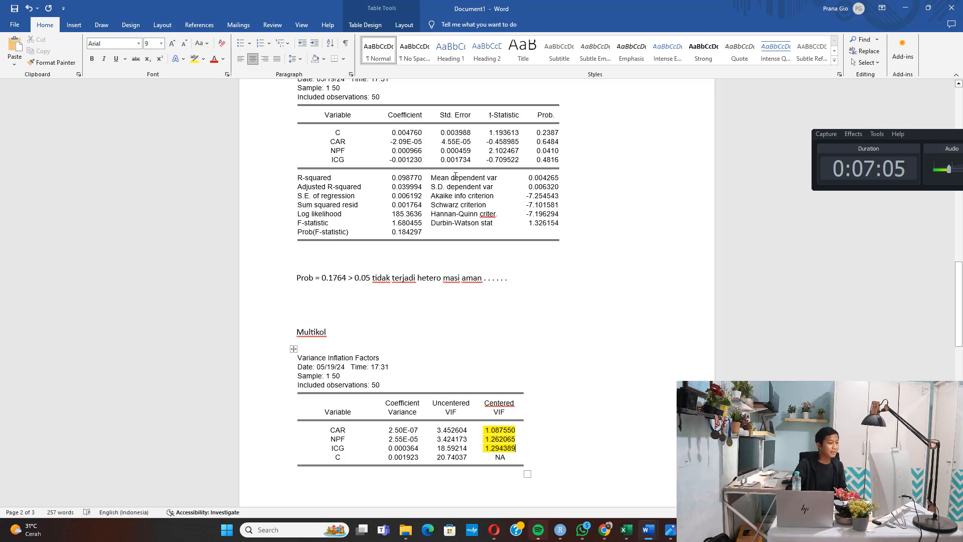
scroll(449, 198, up, 3)
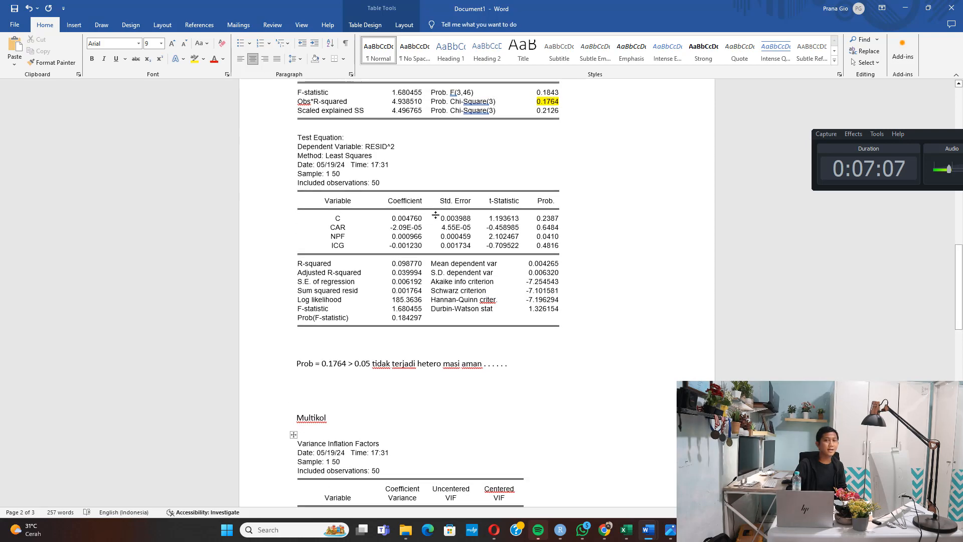
scroll(391, 254, down, 10)
click(338, 405)
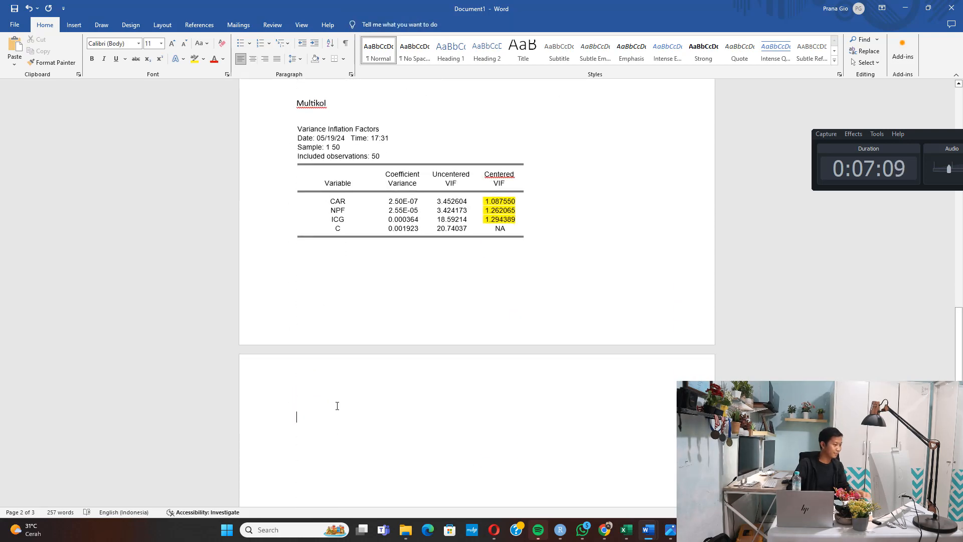
text(Autokorelasi)
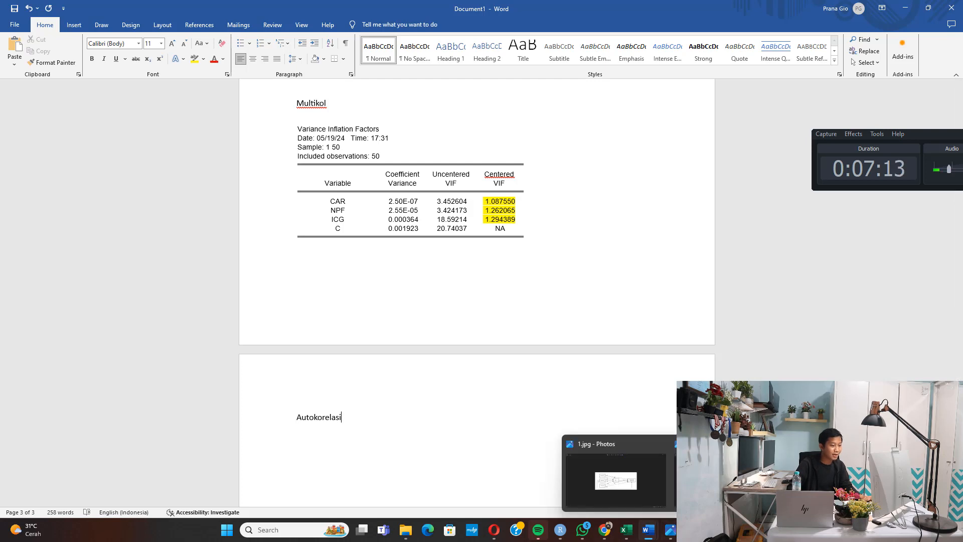
Switch to EViews, re-estimate the least squares equation of ISR on car, npf, icg and c, and copy the whole output
click(671, 529)
click(125, 70)
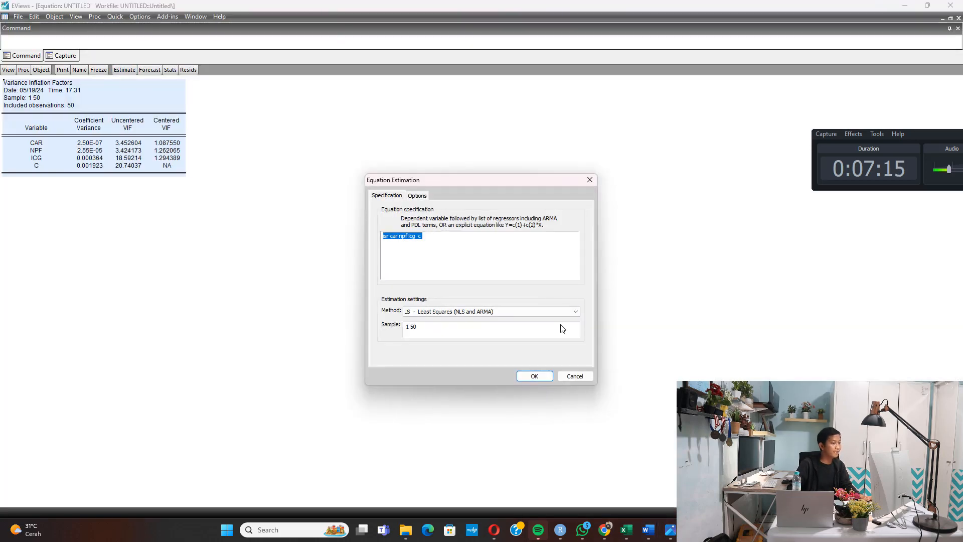
click(535, 376)
key(ctrl+a)
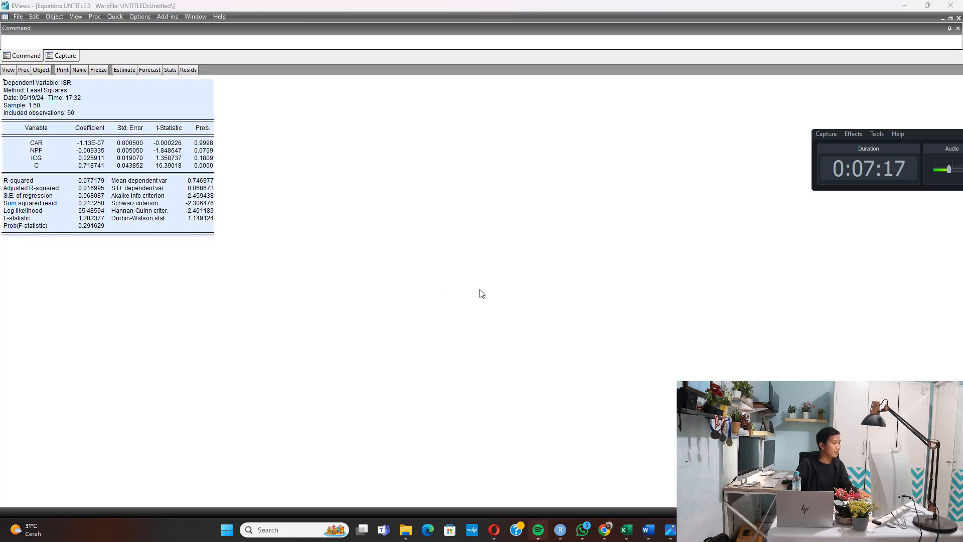
key(ctrl+c)
click(452, 289)
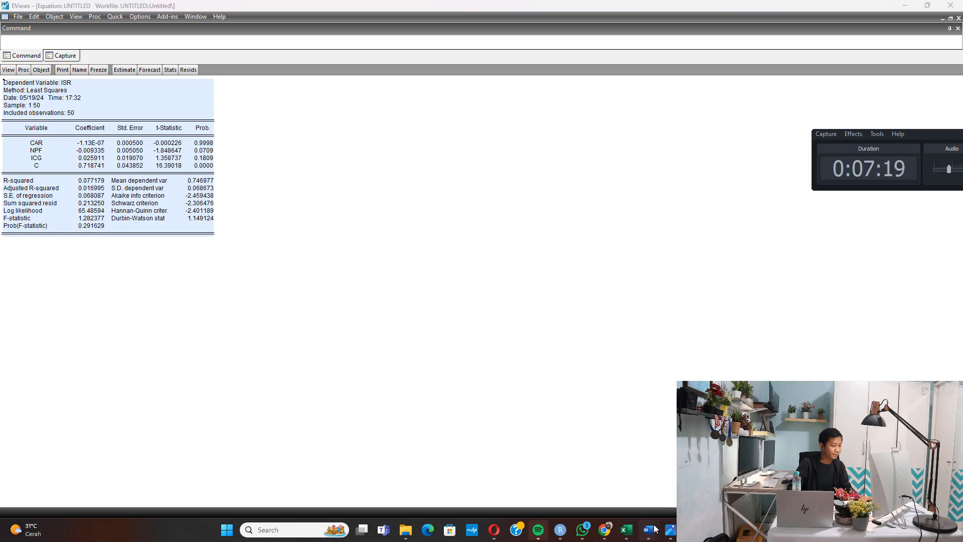
Paste the regression output under the "Autokorelasi" heading in Word and highlight the Durbin-Watson stat and its value in yellow
mouse_move(648, 528)
click(748, 480)
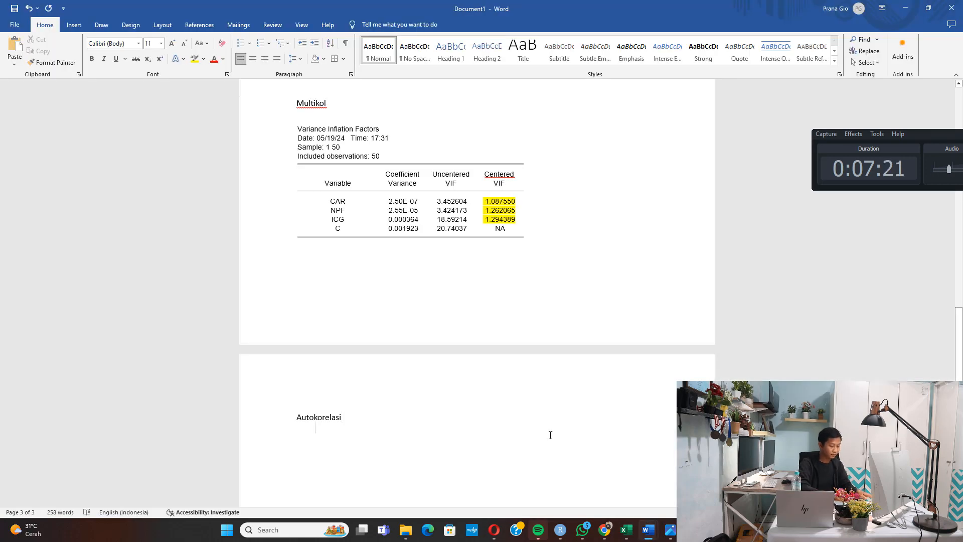
key(Return)
key(ctrl+v)
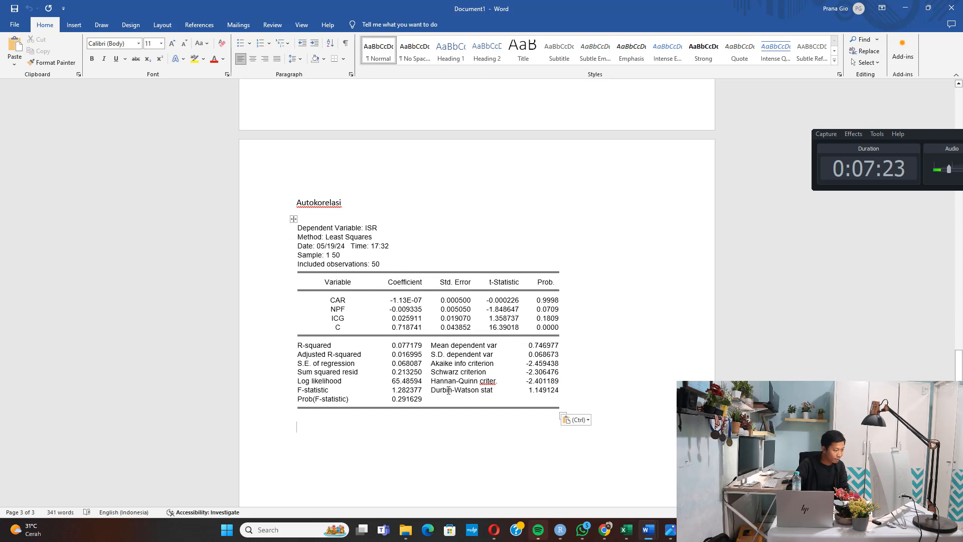
drag(515, 391, 544, 390)
click(194, 60)
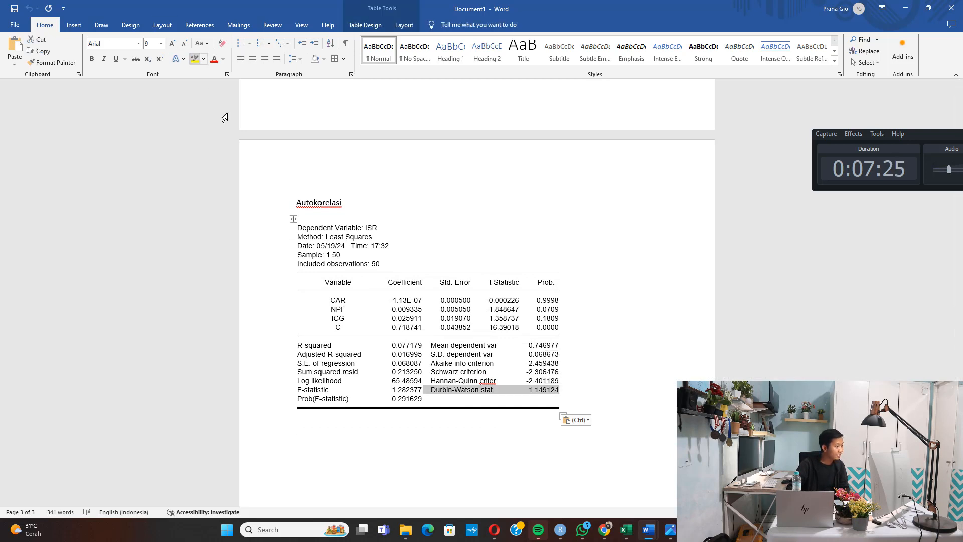
Write "Batas tidak terjadi autokorelasi di antara 1 dan 3" below the regression table, followed by the line "1 < 1.149124 < 3"
click(411, 446)
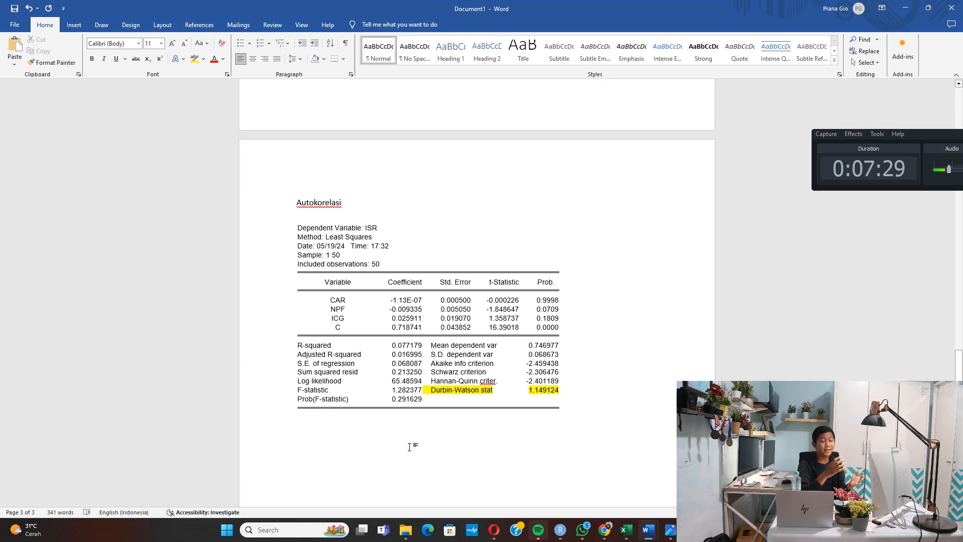
text(Batas tidak )
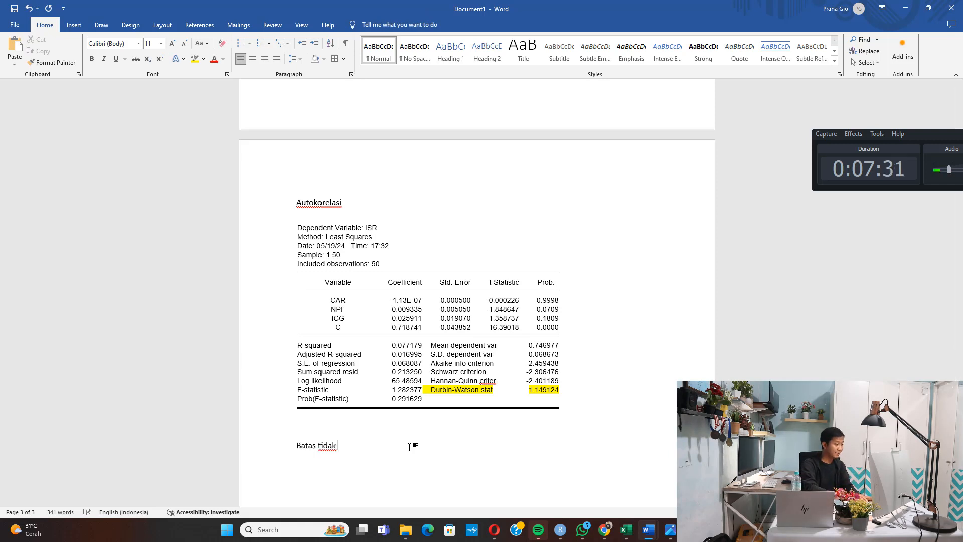
text(terjadi autokorelasi)
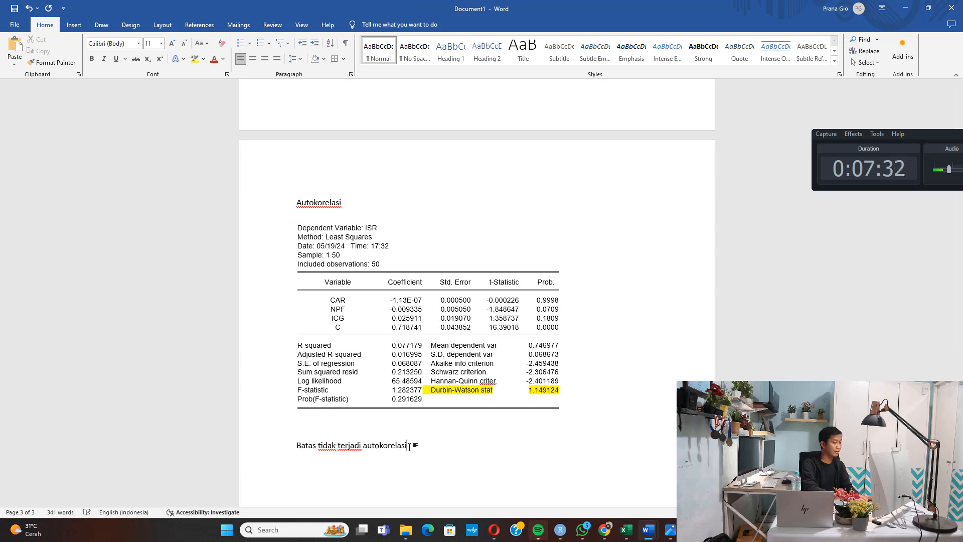
text( diantara 1 d)
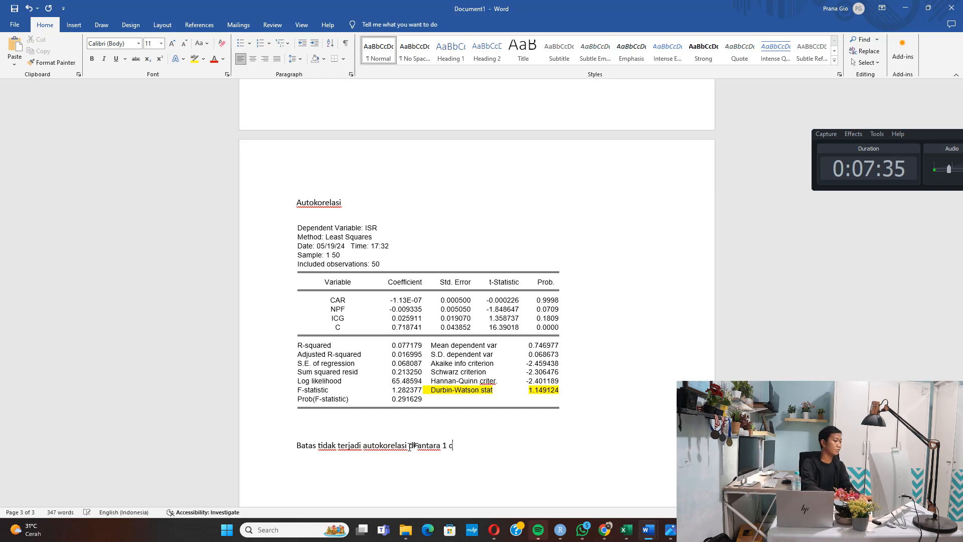
text(an 3)
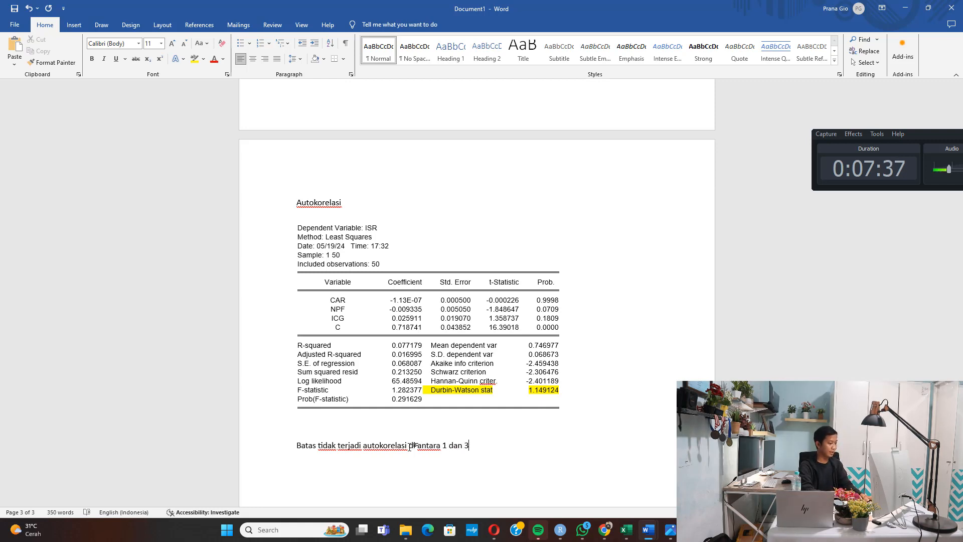
text(1 <)
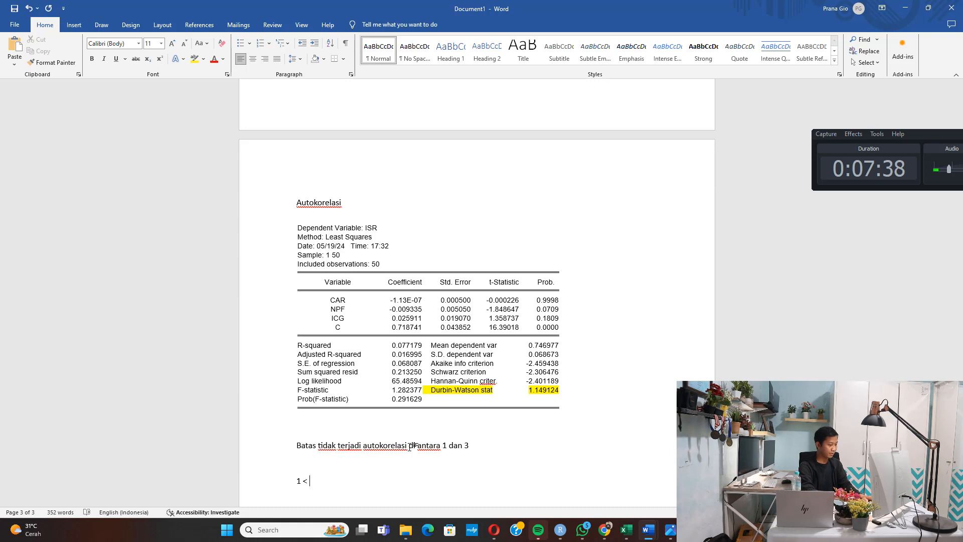
text(1.149124)
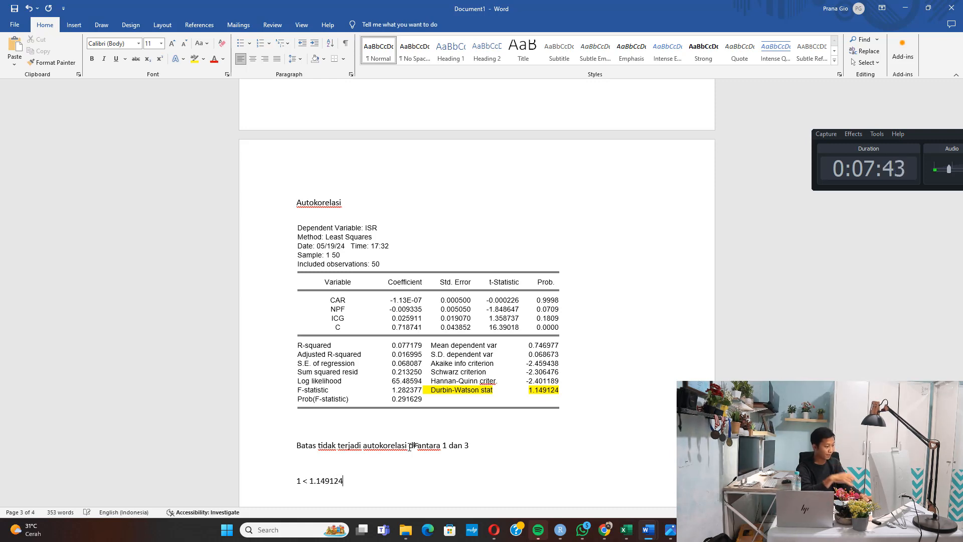
text( < 3)
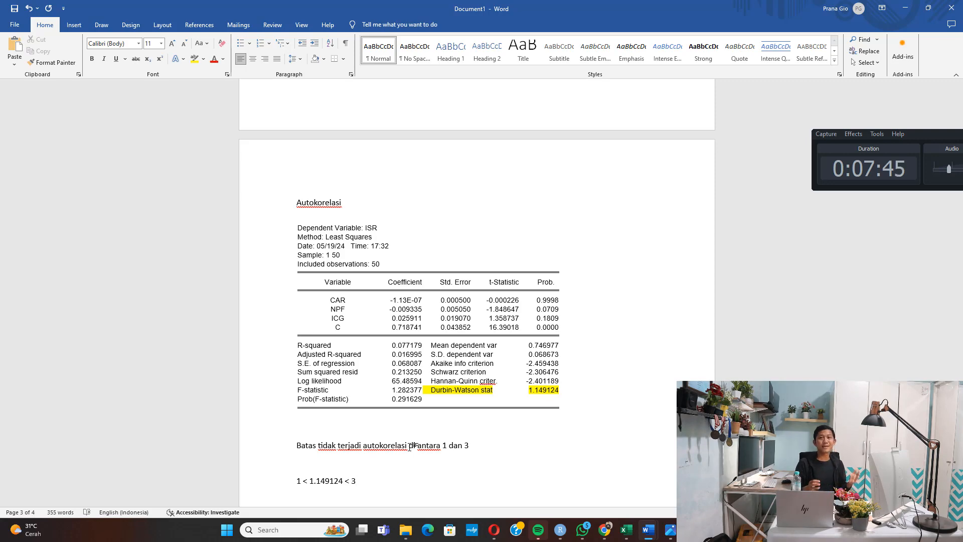
Review the earlier results in the document, focusing on the highlighted CAR, NPF and ICG probabilities in the first regression table
scroll(508, 387, up, 15)
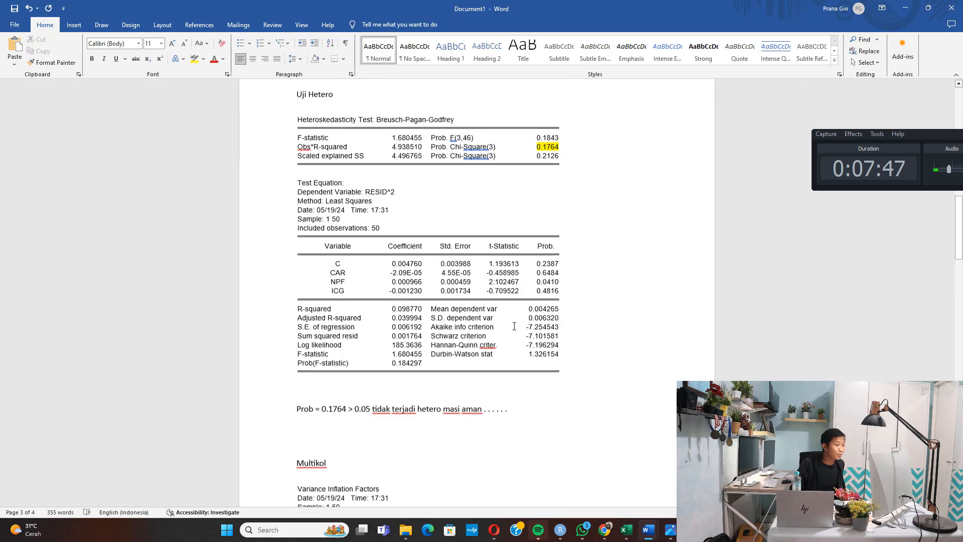
scroll(551, 193, up, 12)
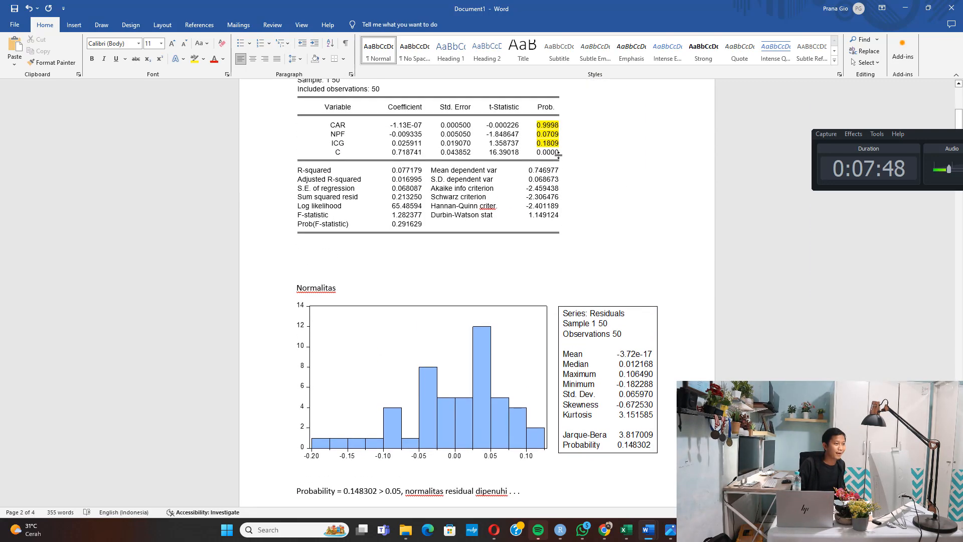
drag(554, 126, 553, 142)
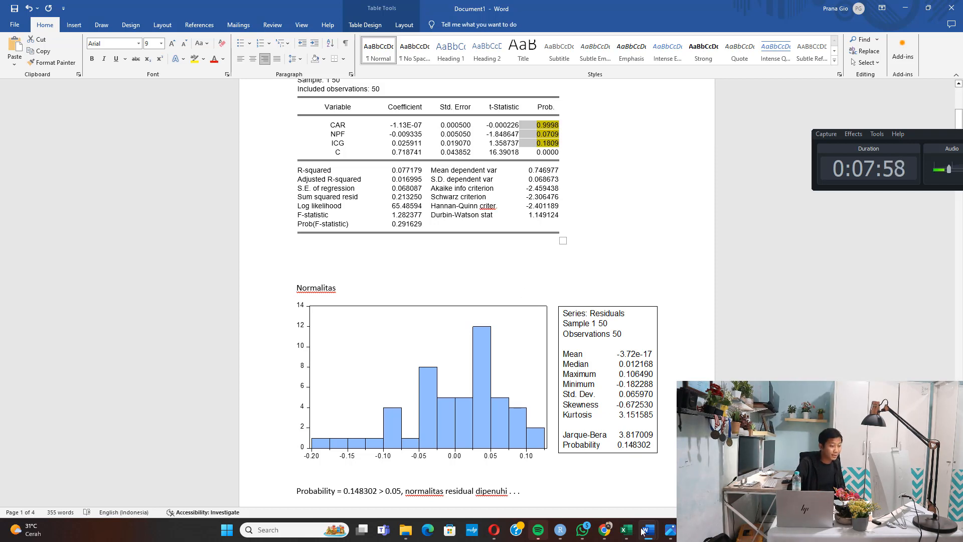
Switch to the Data workbook in Excel and inspect the formulas behind the lnROA and lnISR columns
mouse_move(635, 534)
click(652, 452)
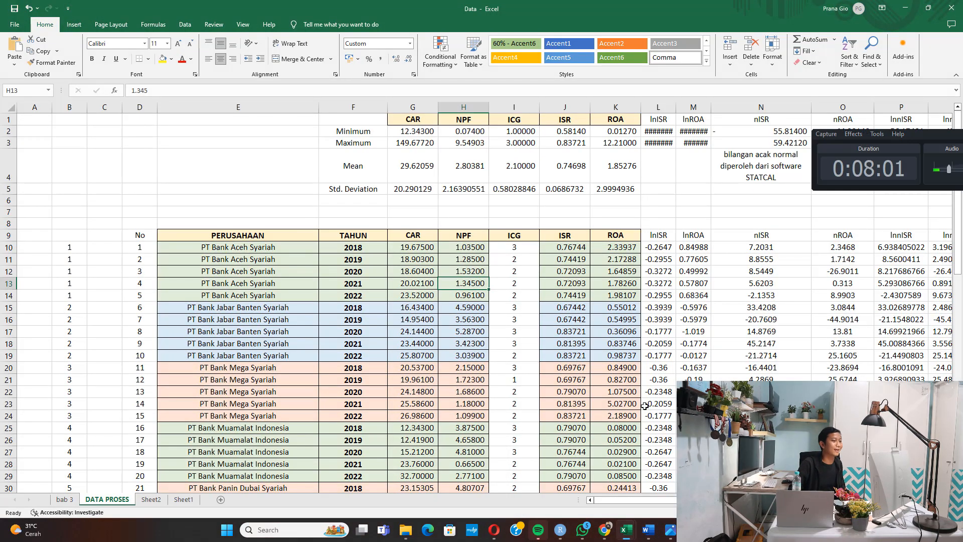
click(696, 288)
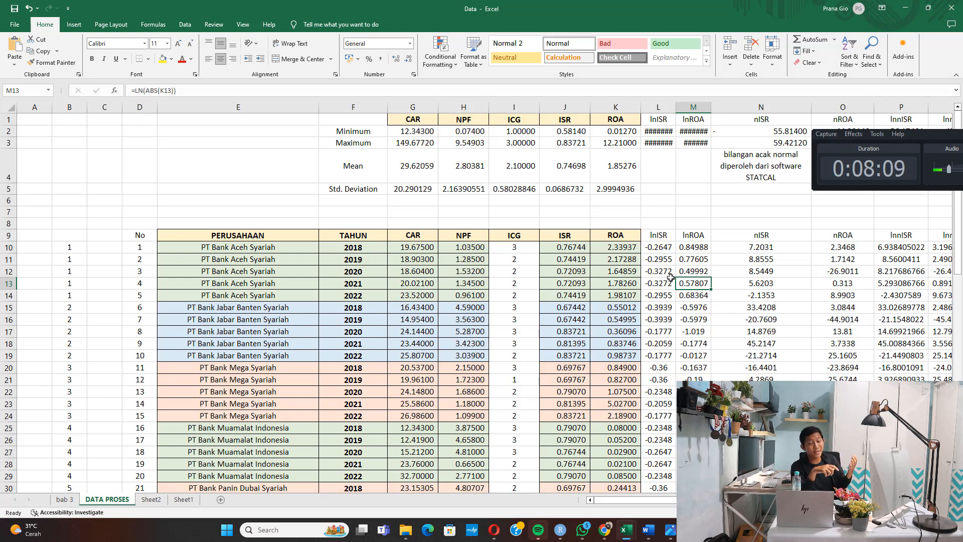
click(653, 249)
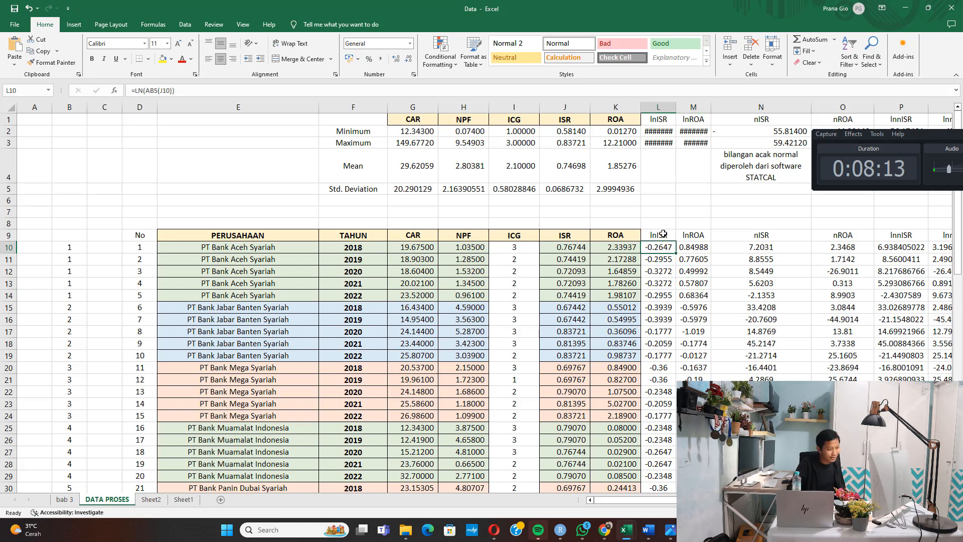
click(659, 235)
click(660, 246)
click(257, 86)
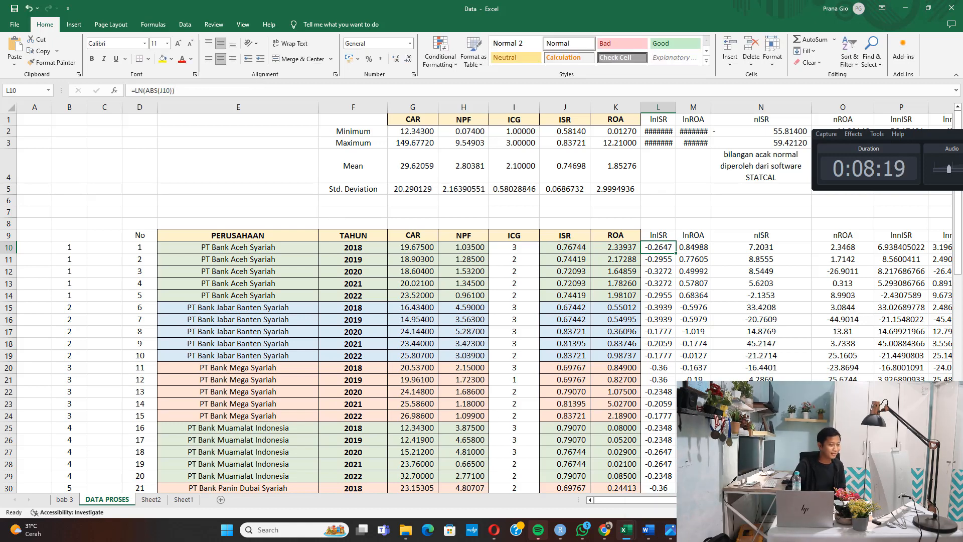
Switch to EViews and re-estimate the equation by least squares with lnisr as dependent variable on car, npf, icg and c
click(693, 530)
click(125, 70)
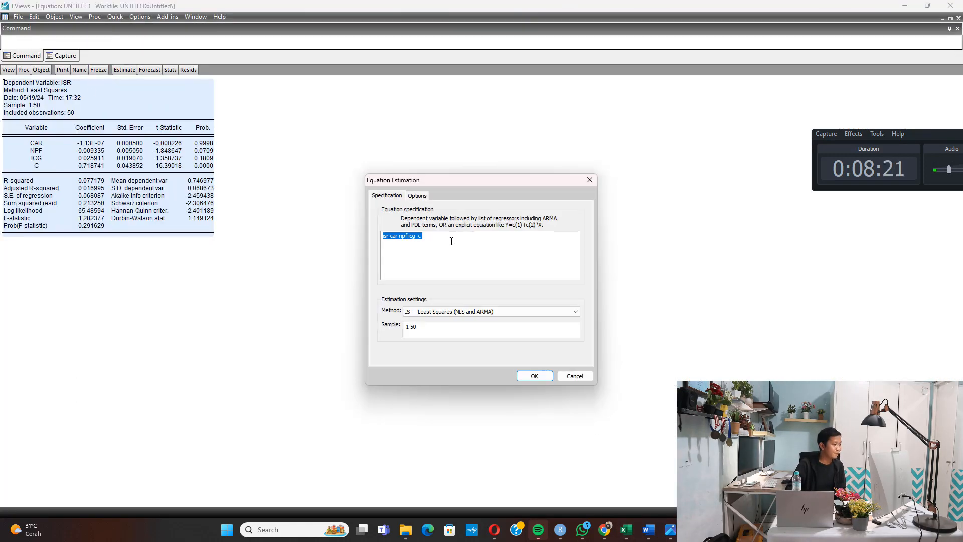
click(418, 249)
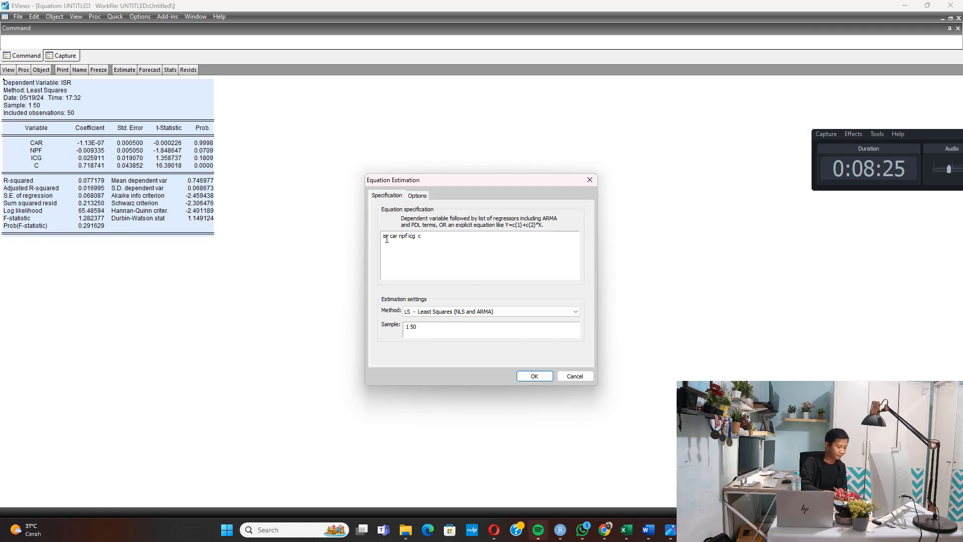
click(387, 239)
text(ln)
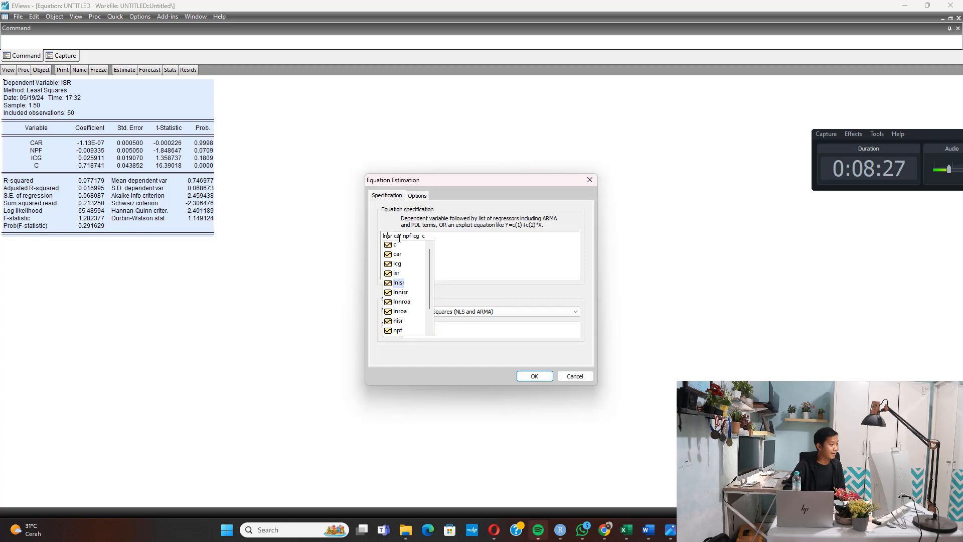
click(460, 236)
click(530, 376)
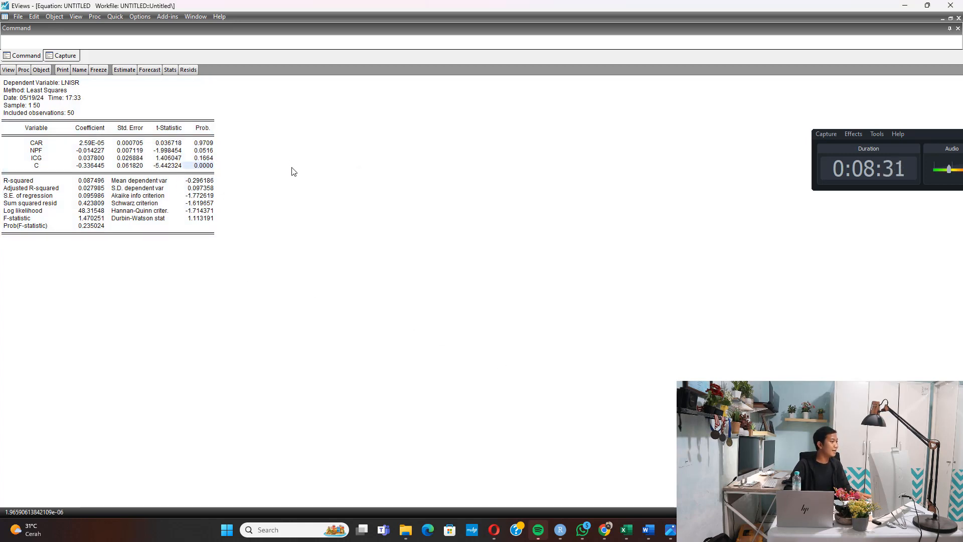
Copy the full LNISR regression output and switch to Document1 in Word, at the blank area after the autocorrelation results
key(ctrl+a)
key(ctrl+c)
click(458, 287)
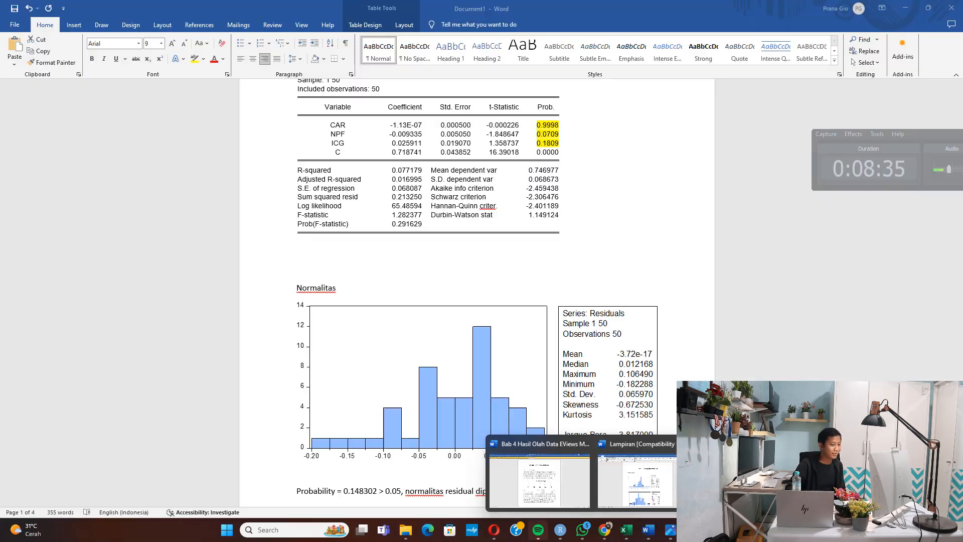
key(alt+Tab)
scroll(406, 377, down, 15)
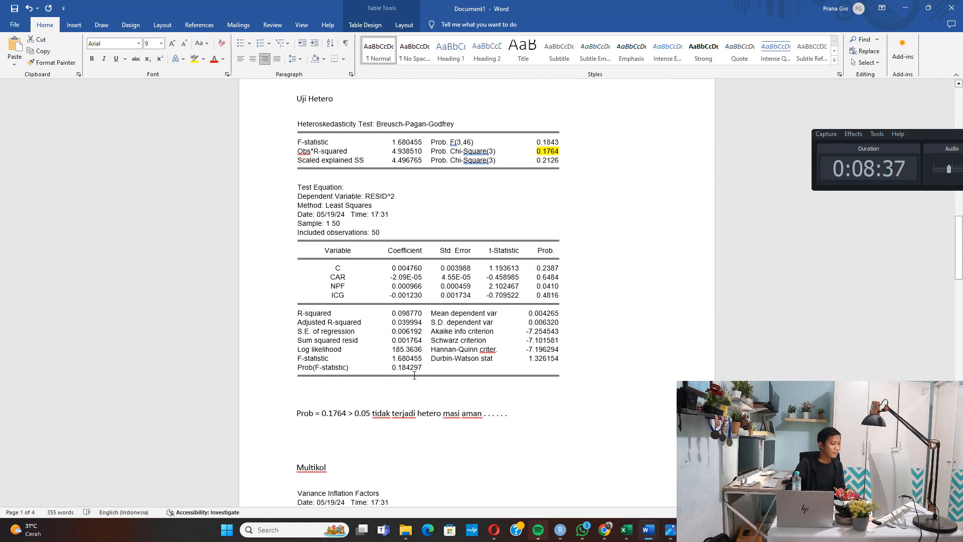
scroll(406, 376, down, 10)
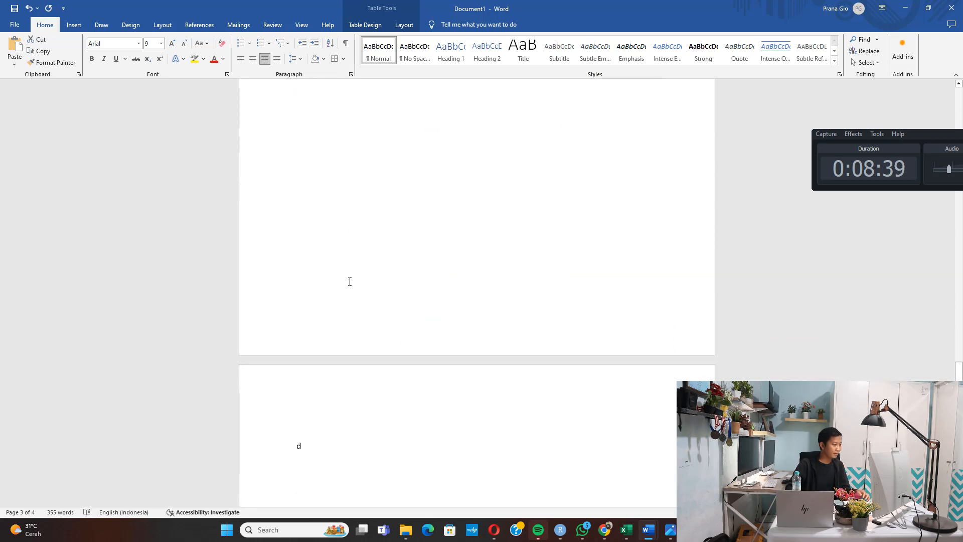
scroll(348, 280, up, 3)
Write the heading "Regresi CAR, NPF, ICG terhadap LNISR" below the line "1 < 1.149124 < 3"
double_click(341, 178)
text(Regre)
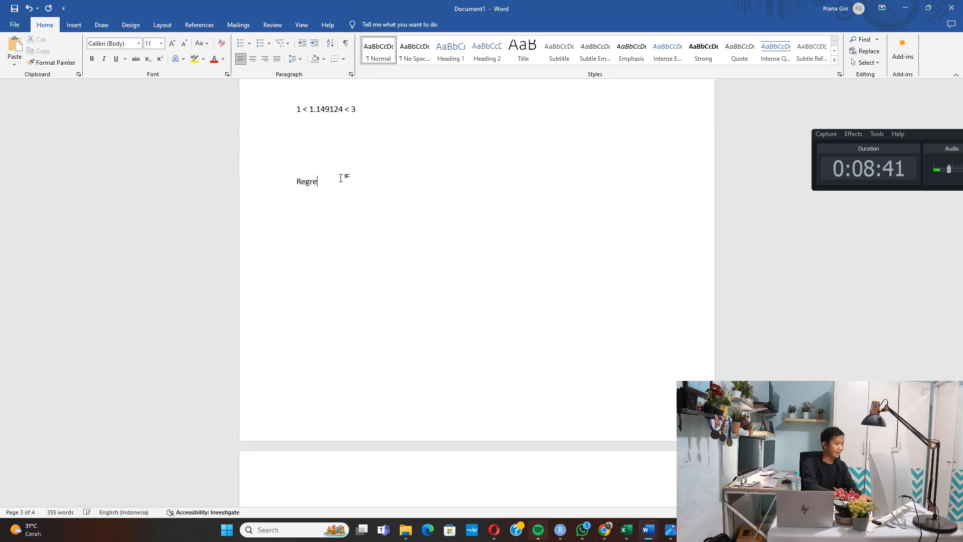
text(si CAR)
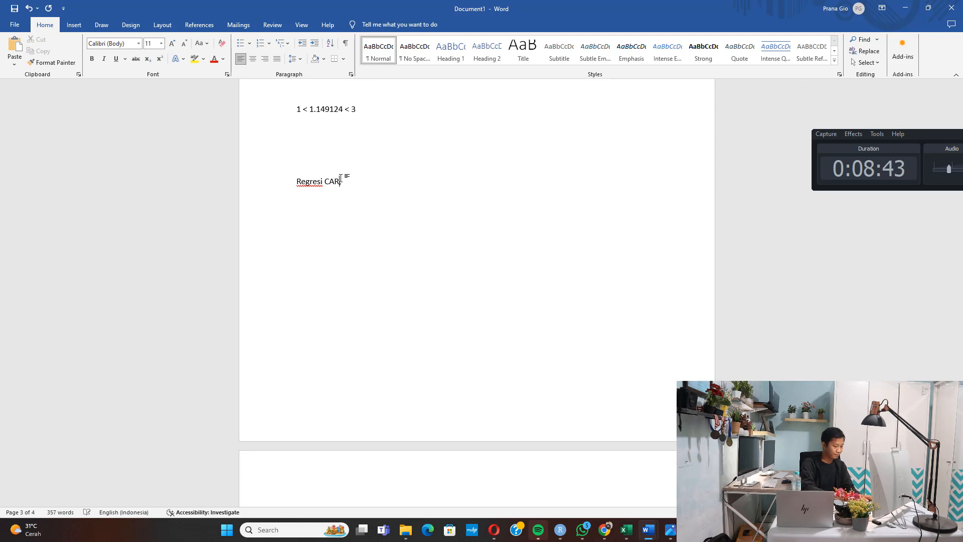
text(, NPF, )
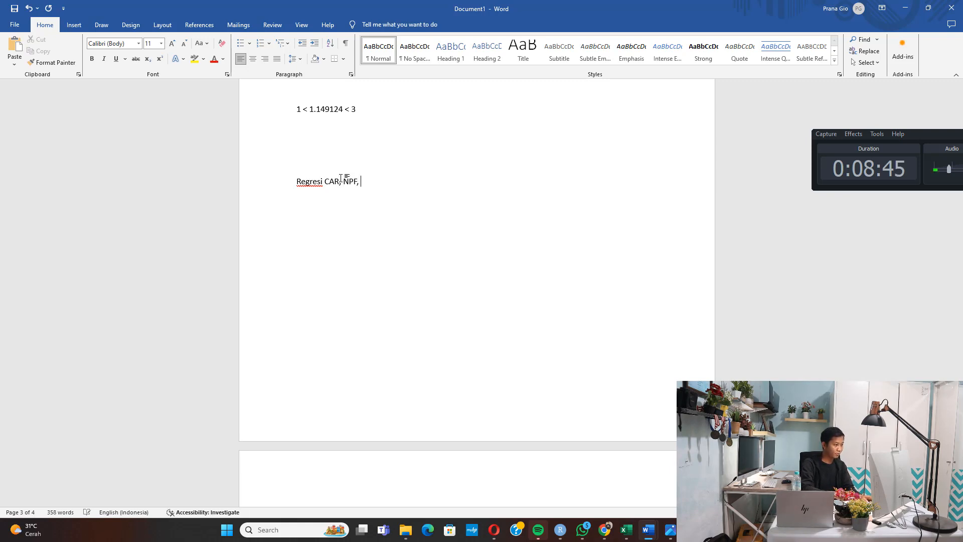
text(IG)
key(BackSpace)
text(CG terhadap )
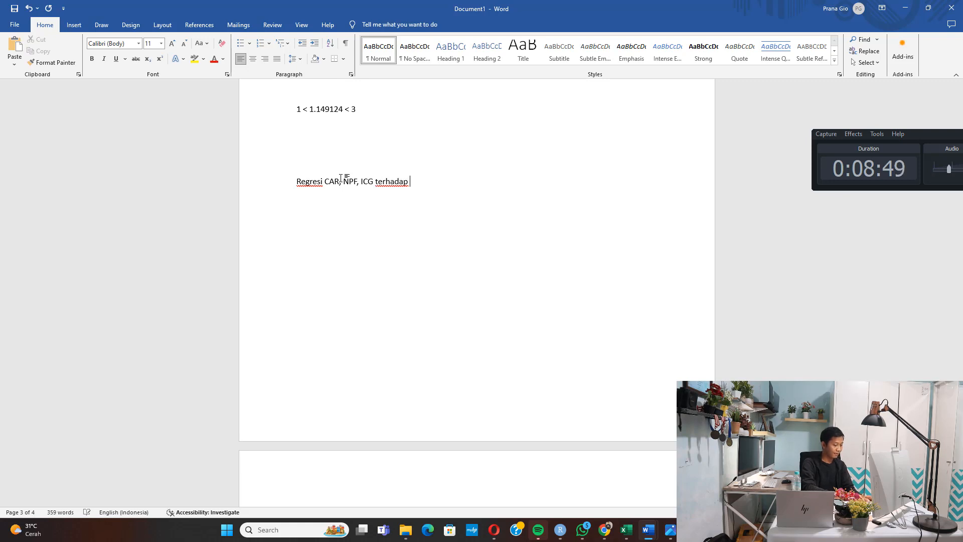
text(LNISR)
key(Return)
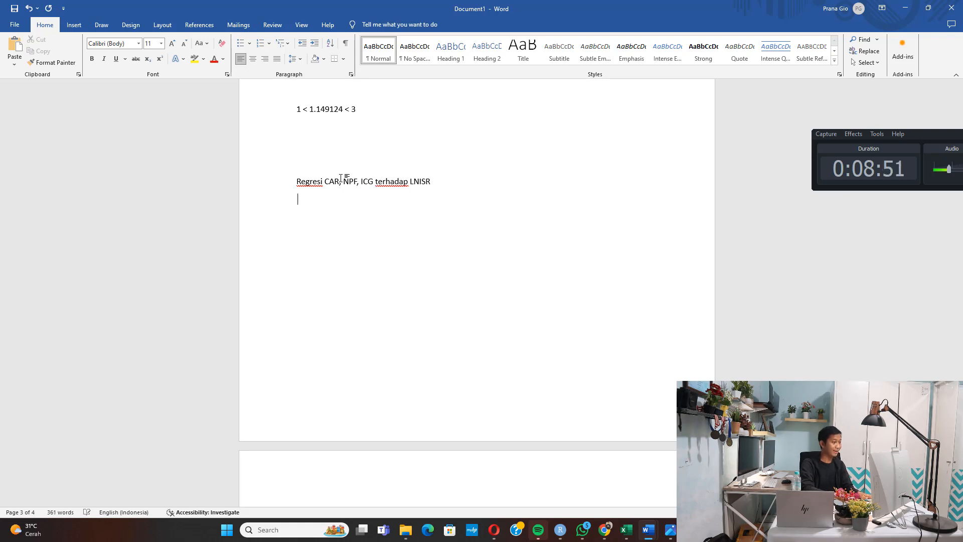
Paste the LNISR regression output under its heading and highlight the CAR, NPF and ICG probabilities in yellow
key(ctrl+v)
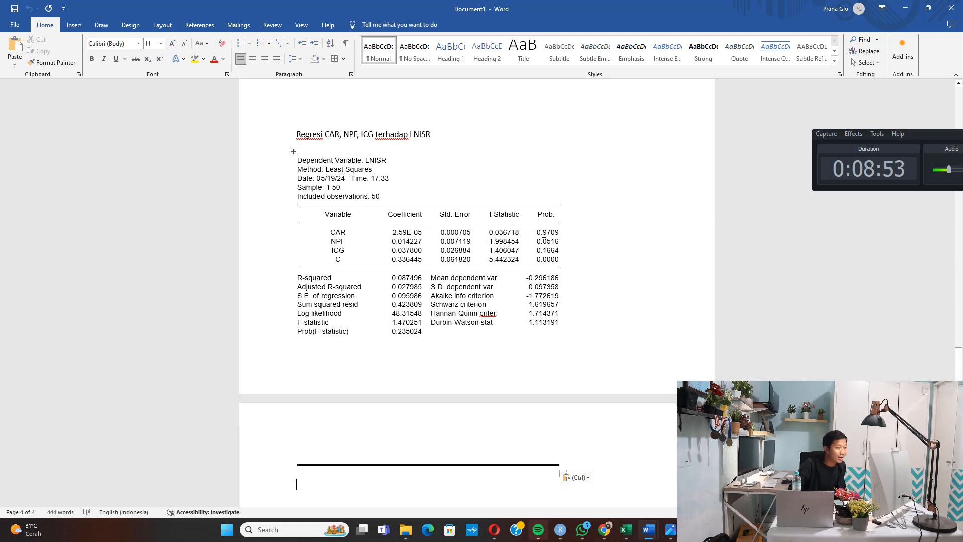
drag(544, 233, 551, 252)
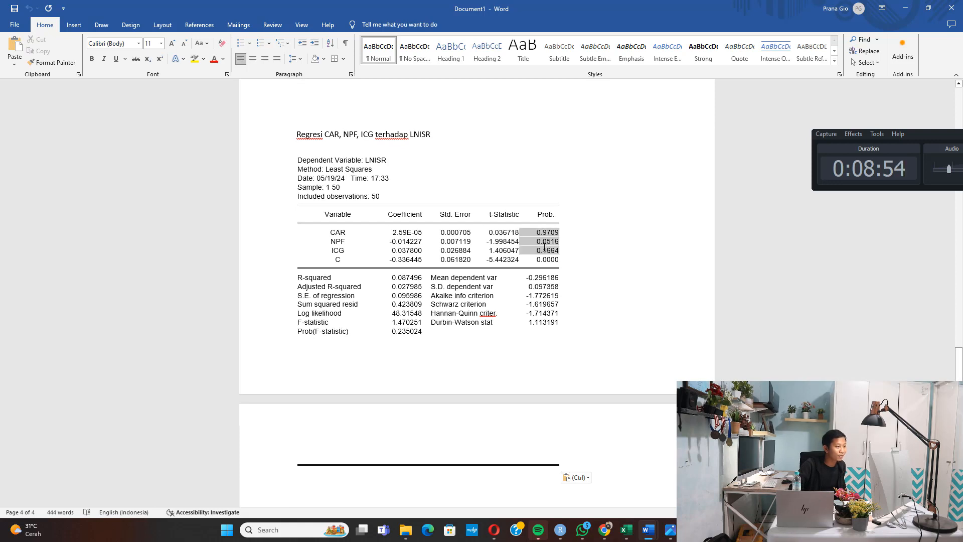
click(193, 60)
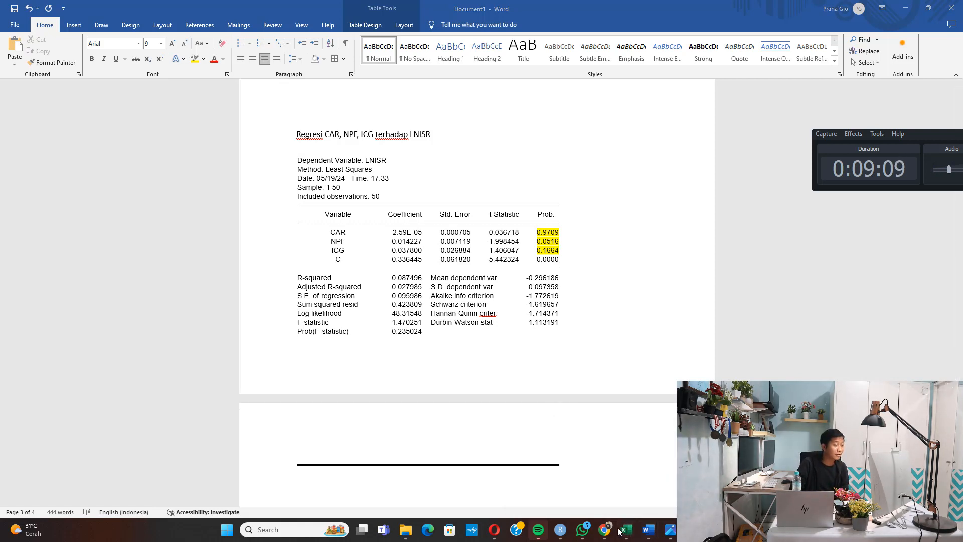
Switch to the Data workbook in Excel and examine the nISR and nROA columns of normal random numbers
mouse_move(628, 530)
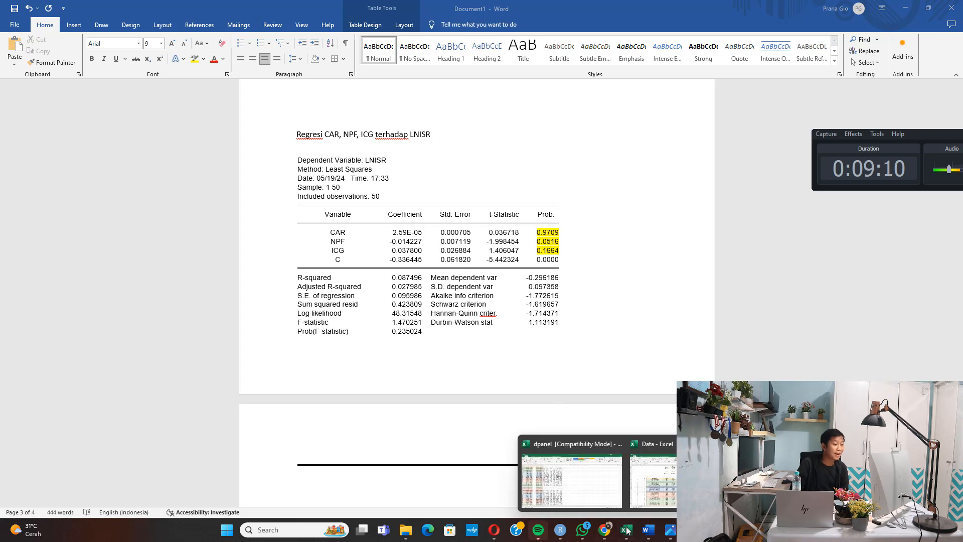
click(636, 500)
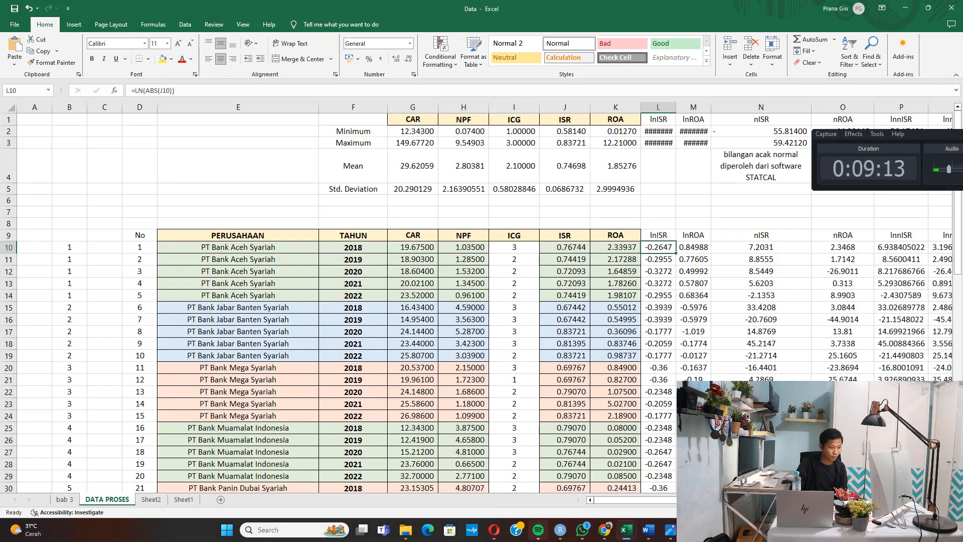
drag(713, 500, 759, 499)
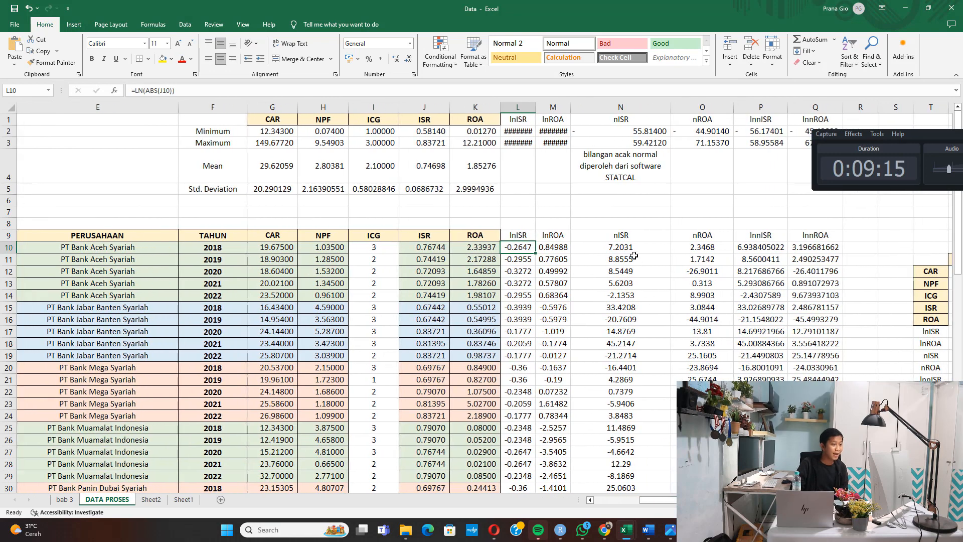
click(627, 236)
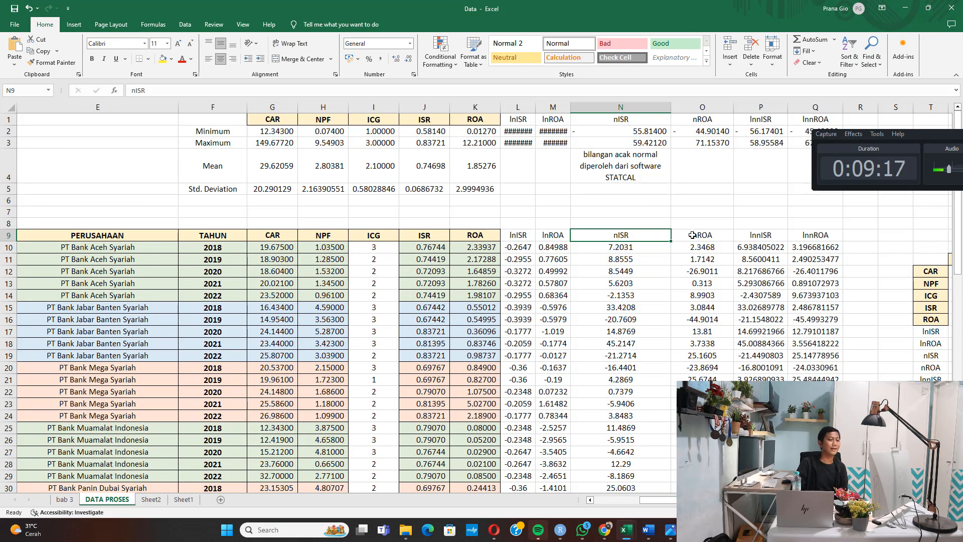
click(692, 234)
click(640, 235)
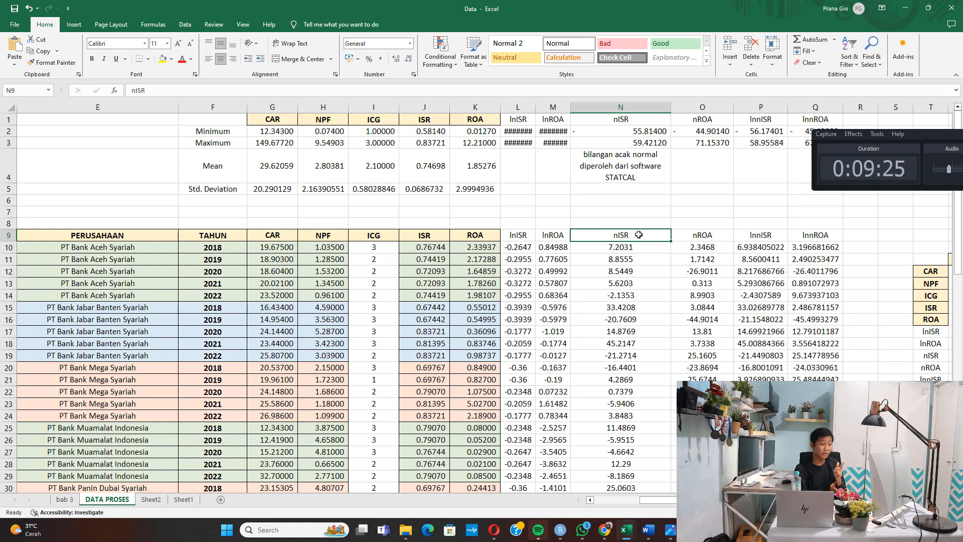
Switch to Chrome and view the STATCAL homepage at statcal.com
click(604, 533)
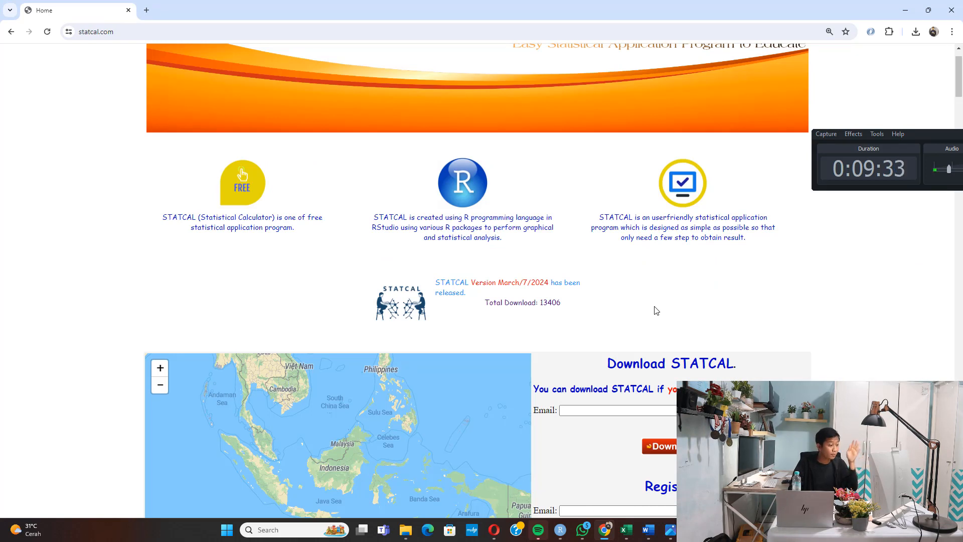
click(427, 530)
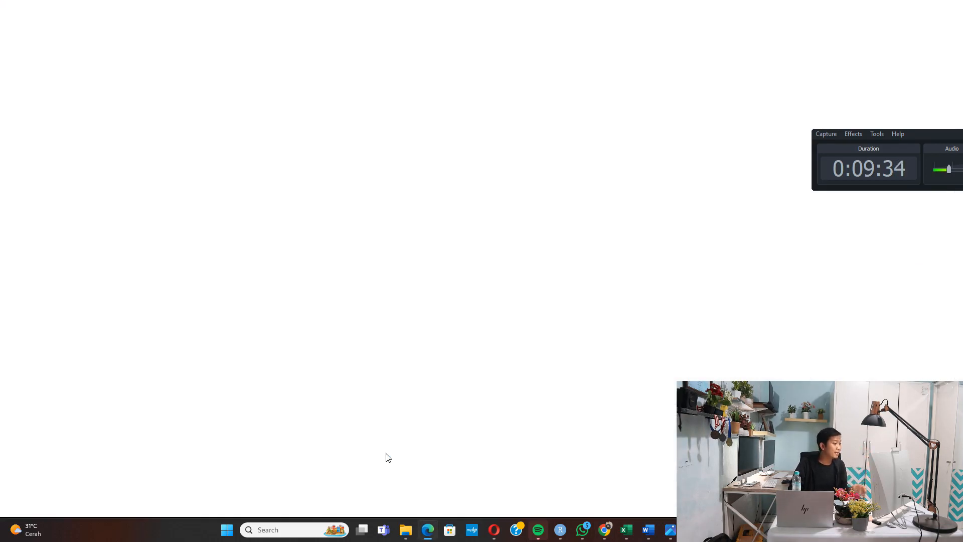
click(953, 9)
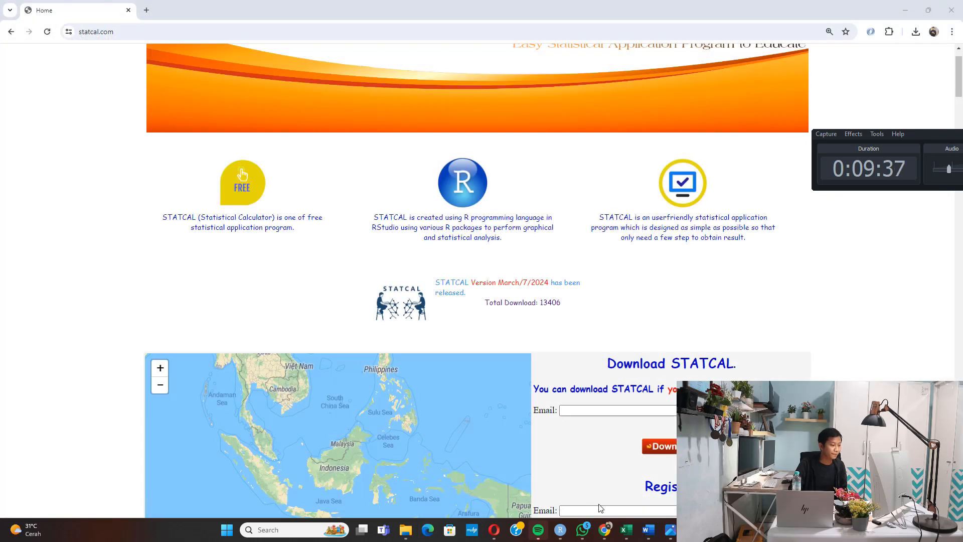
mouse_move(606, 531)
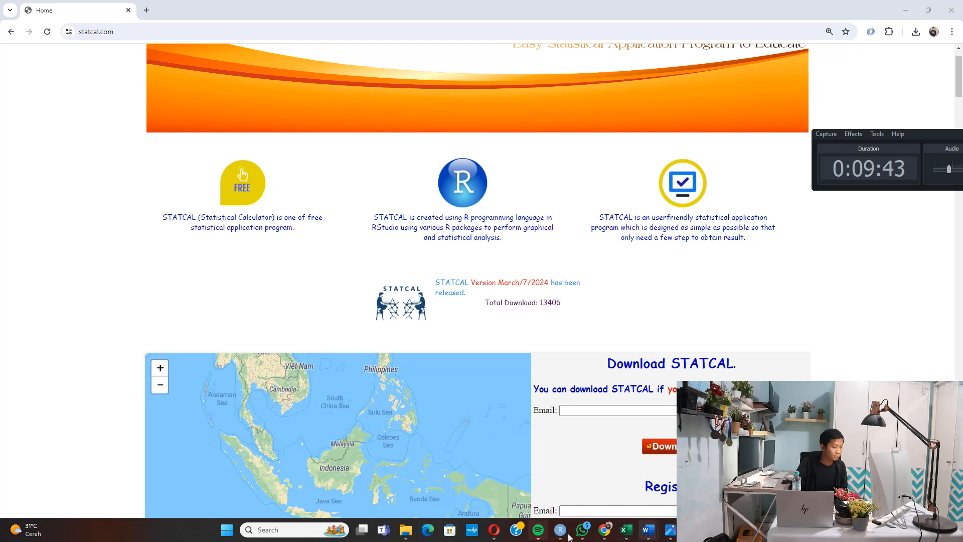
Switch to STATCAL in Opera and open the normal-distribution parameters of its random number simulation
click(494, 530)
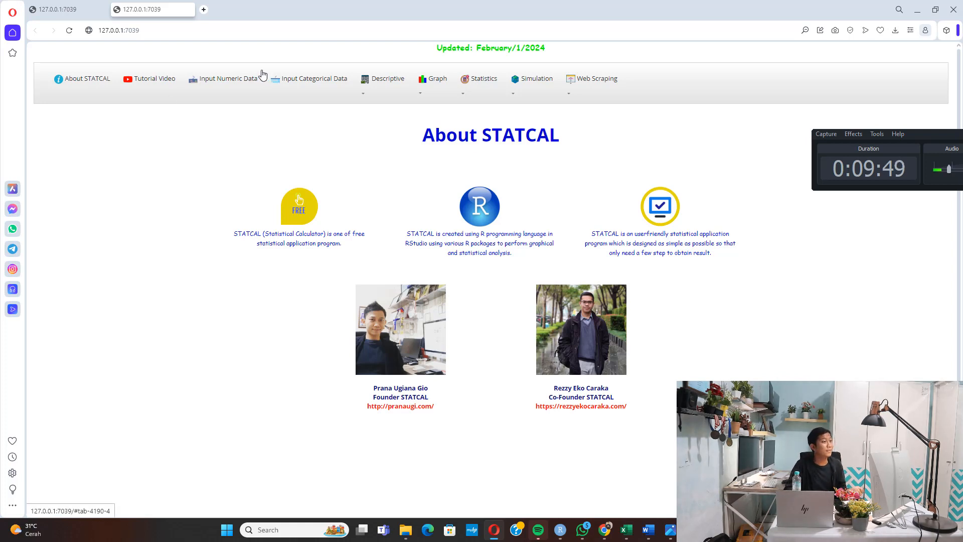
click(531, 94)
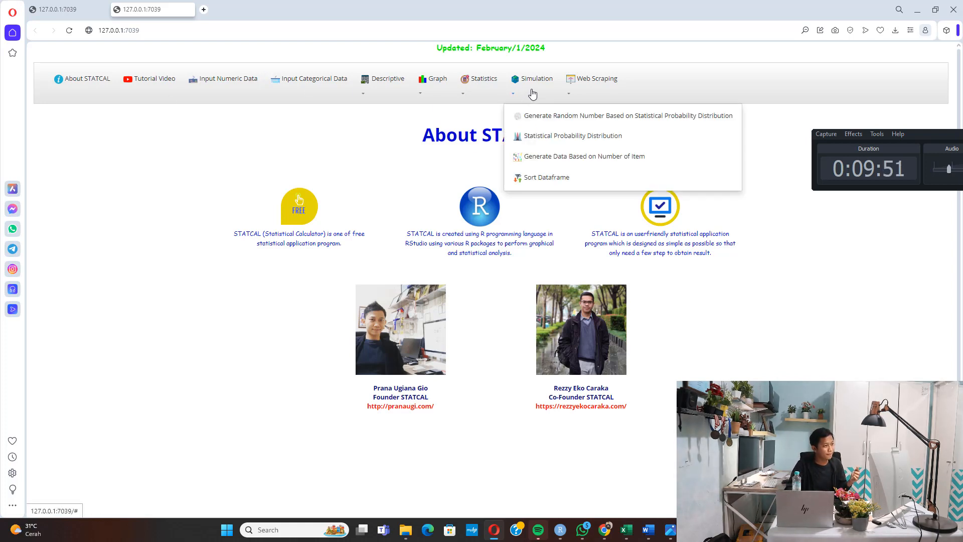
click(544, 122)
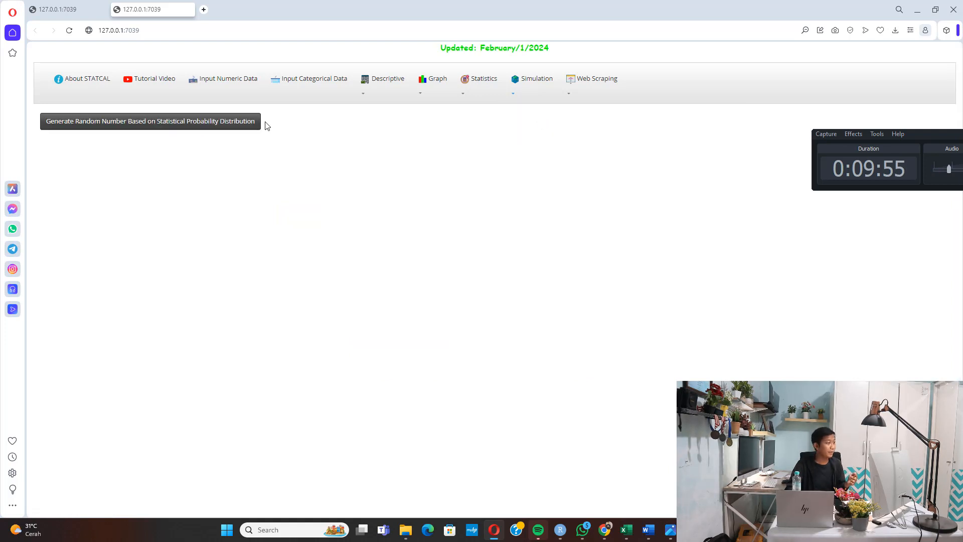
click(173, 128)
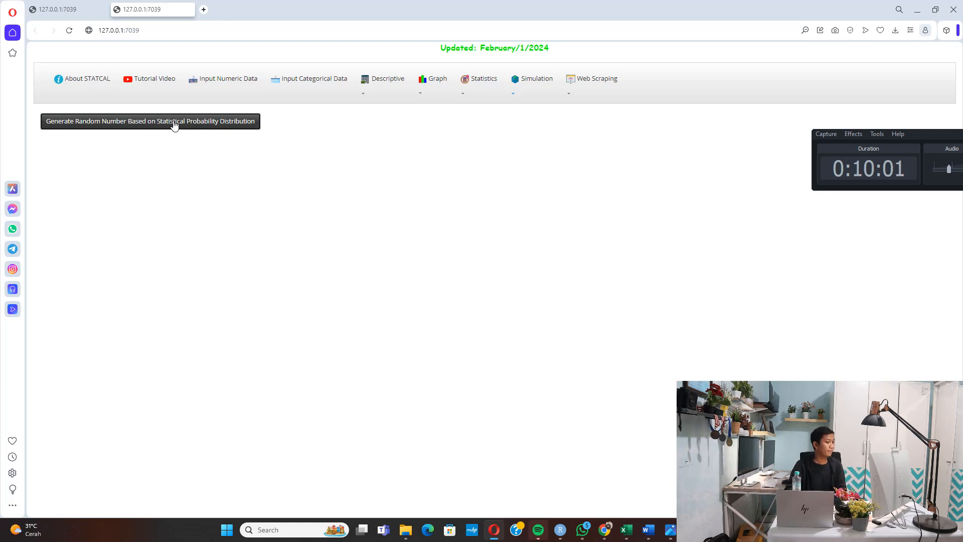
click(177, 159)
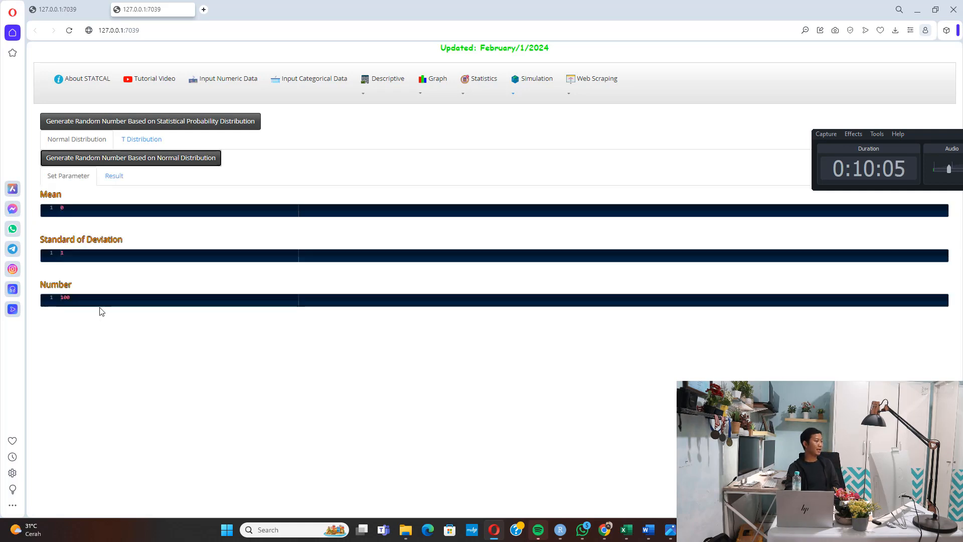
Set the number of random values to 50 and the standard deviation to 10
click(103, 300)
key(ctrl+a)
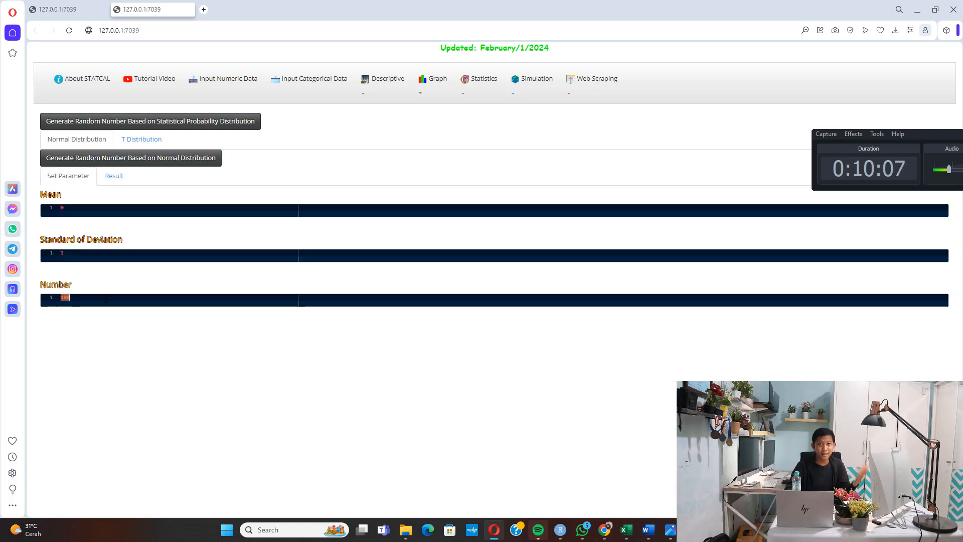
text(5)
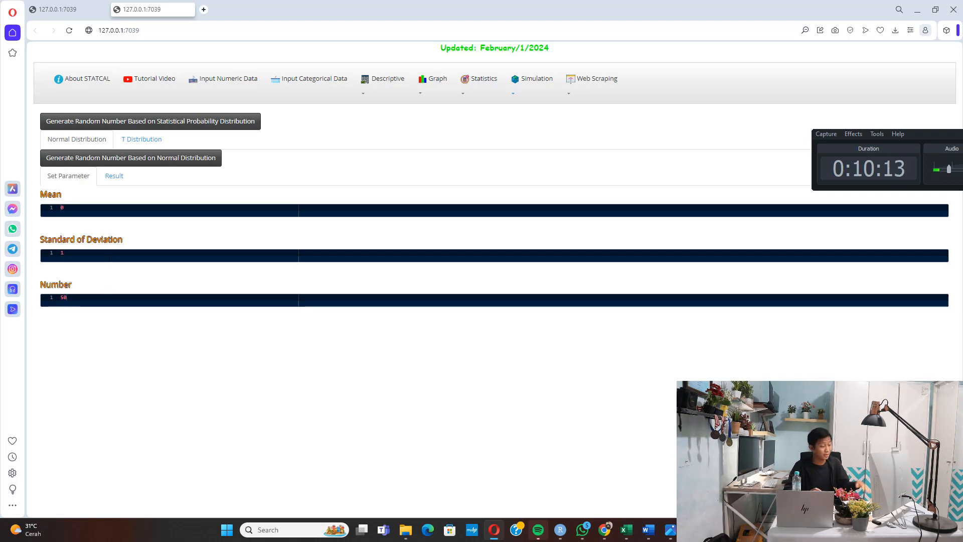
text(0)
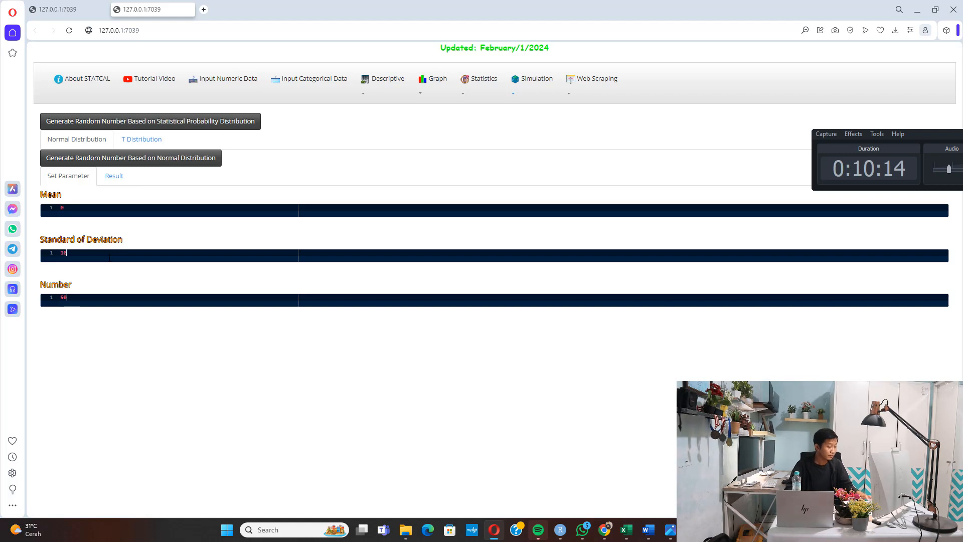
Show the normal random number result and select all the generated values below the Q-Q plot
click(113, 179)
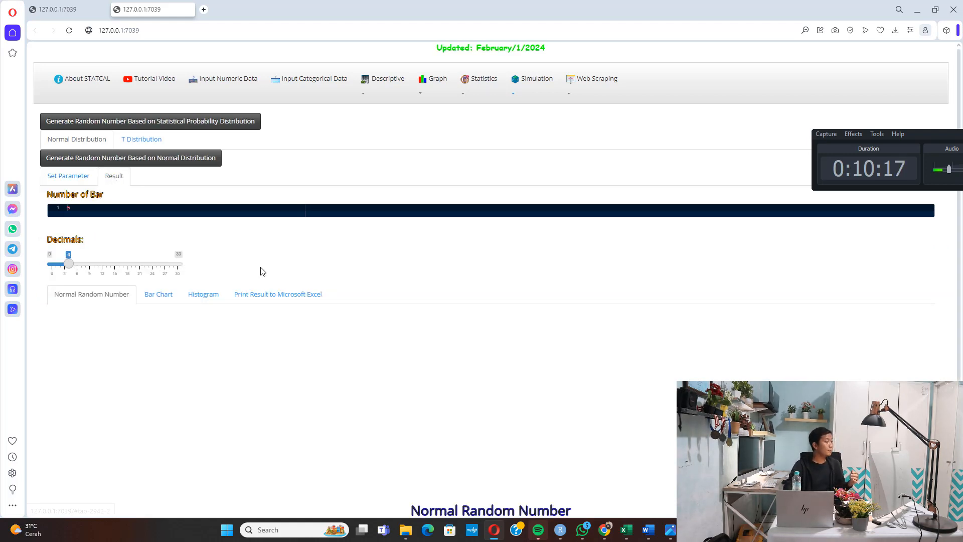
scroll(243, 279, down, 2)
scroll(236, 282, down, 1)
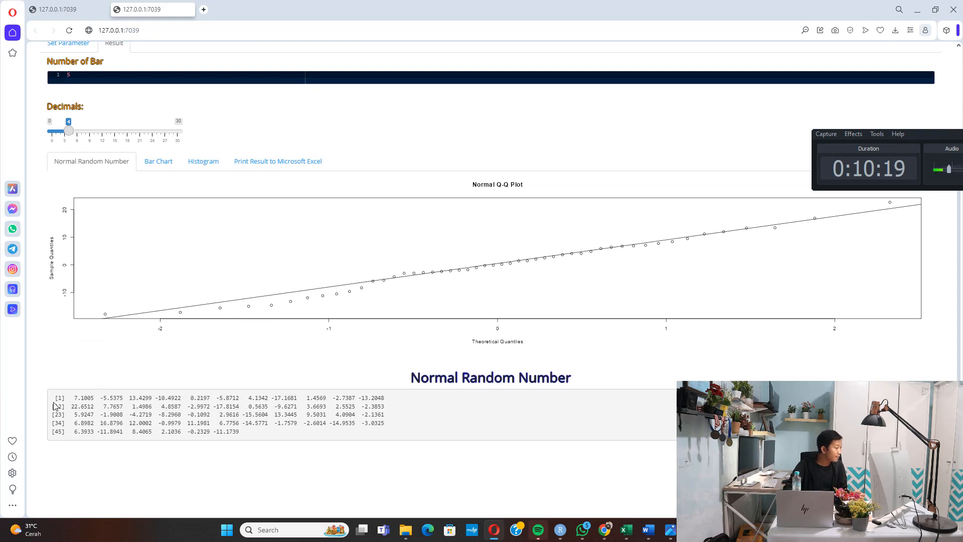
drag(86, 405, 255, 438)
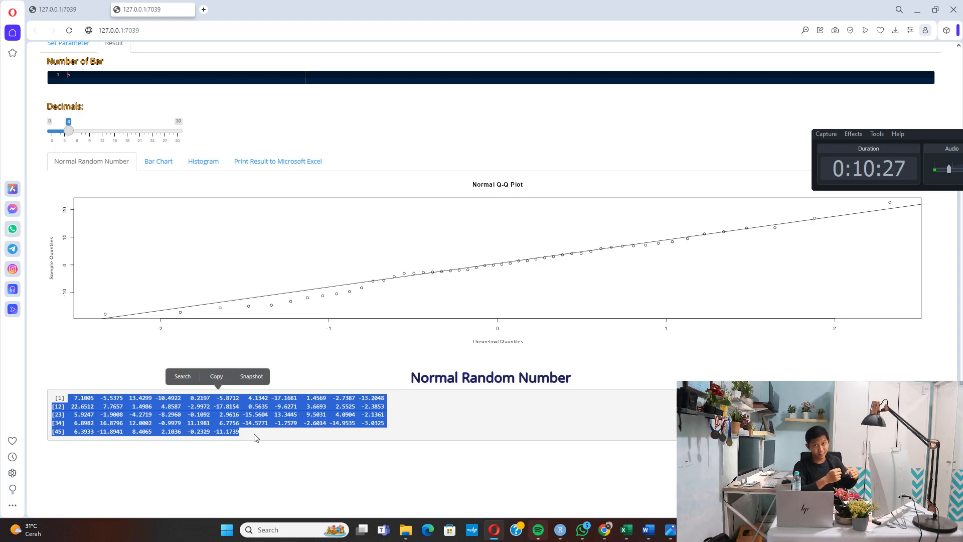
Print the normal random number result to Microsoft Excel and view the exported column of values
click(284, 161)
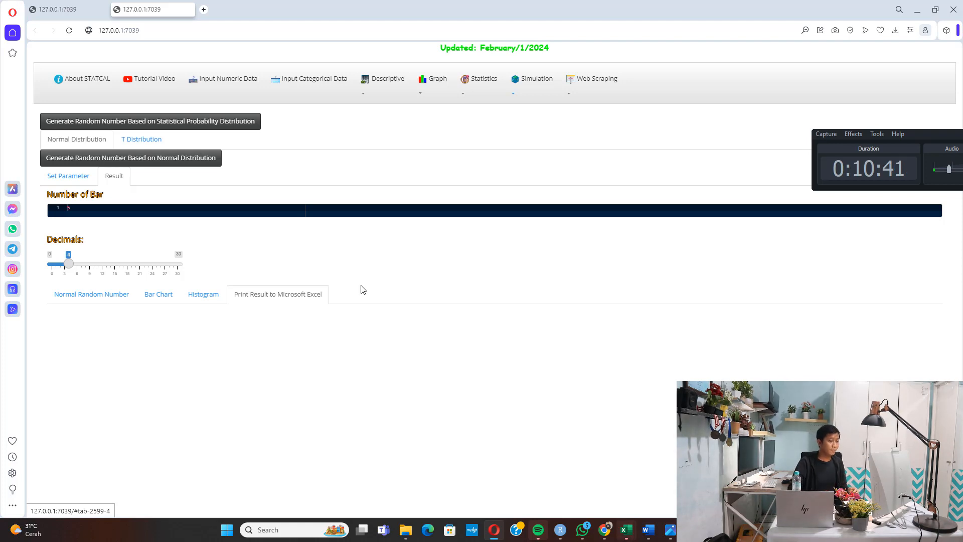
mouse_move(630, 533)
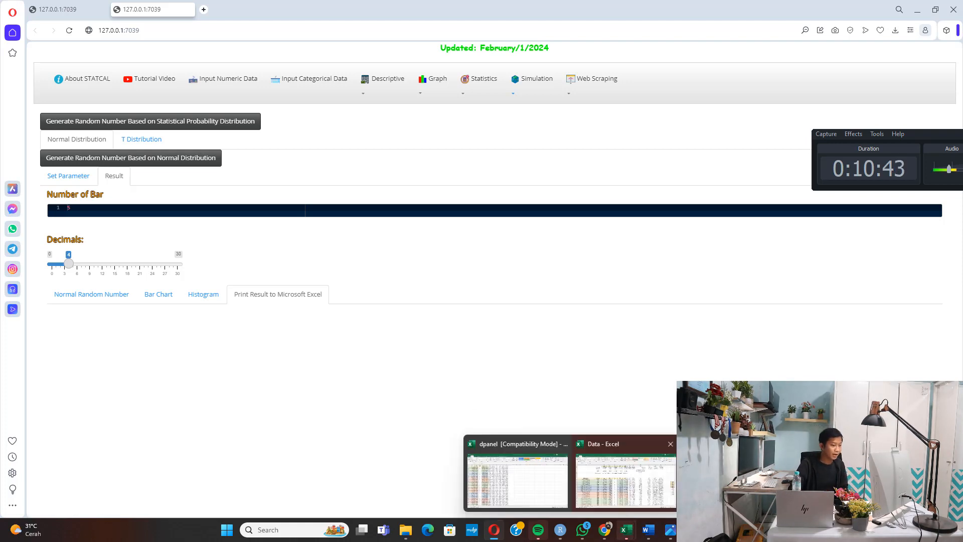
click(617, 477)
click(84, 234)
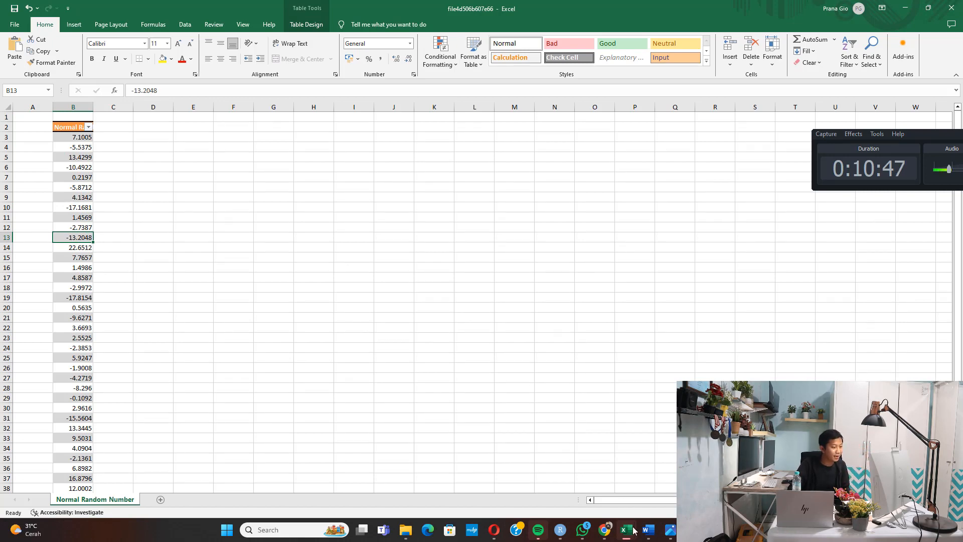
Show the nISR and nROA values in the Data workbook and close the exported random-number workbook
mouse_move(634, 531)
click(625, 480)
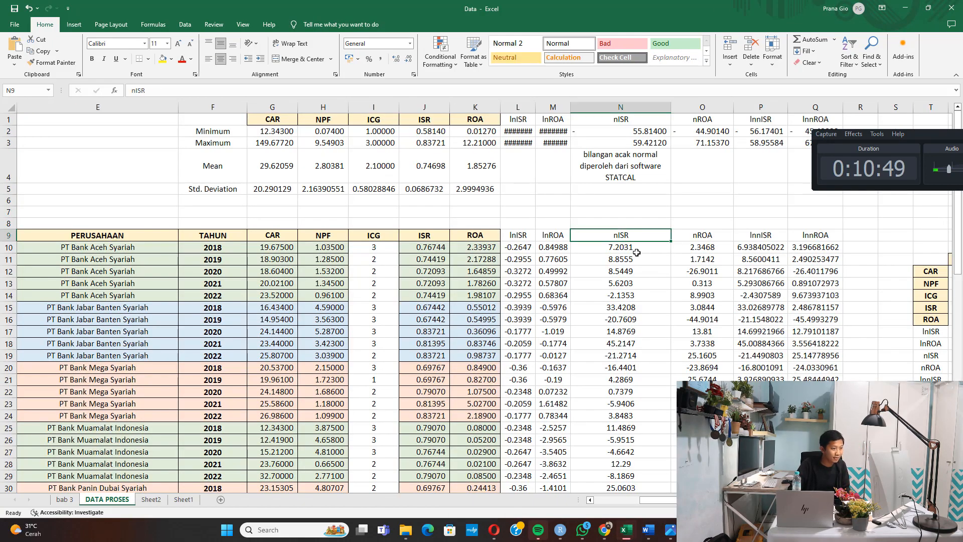
drag(636, 250, 687, 355)
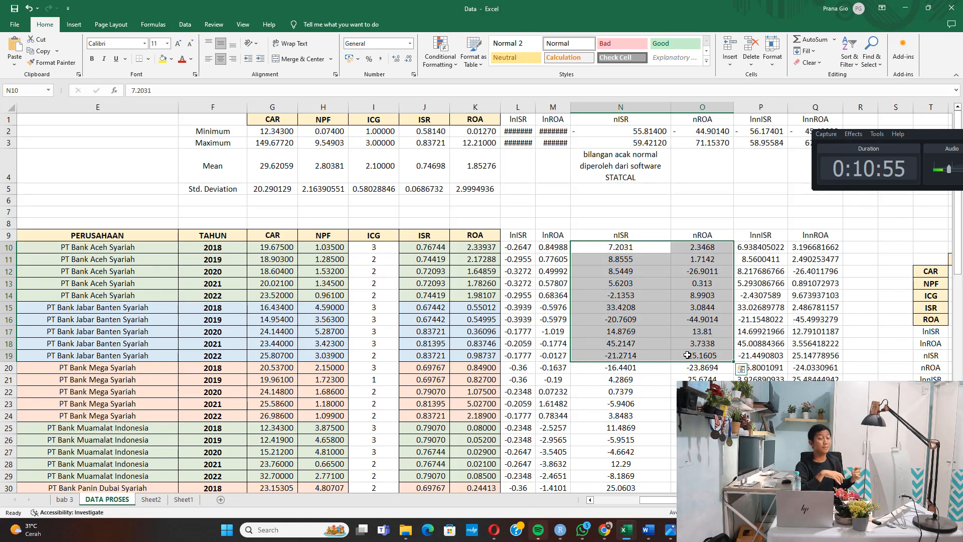
click(625, 309)
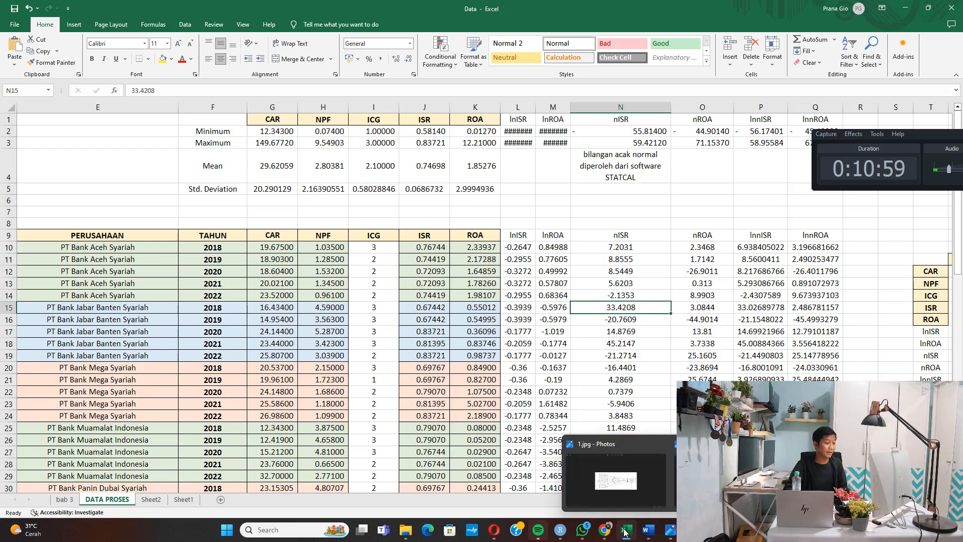
click(622, 454)
click(957, 8)
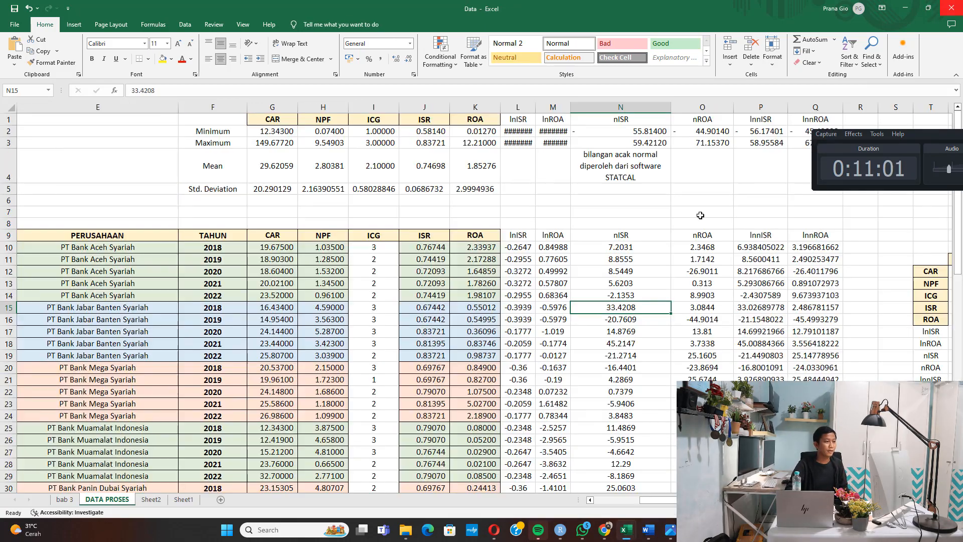
Compare the lnISR, nISR and lnnISR columns in the DATA PROSES sheet by selecting their headers and first values
click(633, 260)
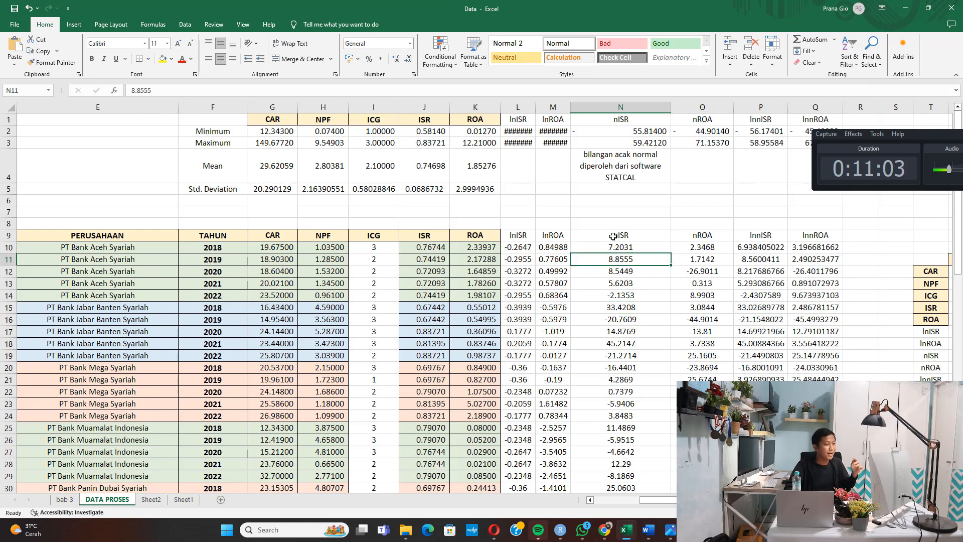
drag(613, 236, 625, 337)
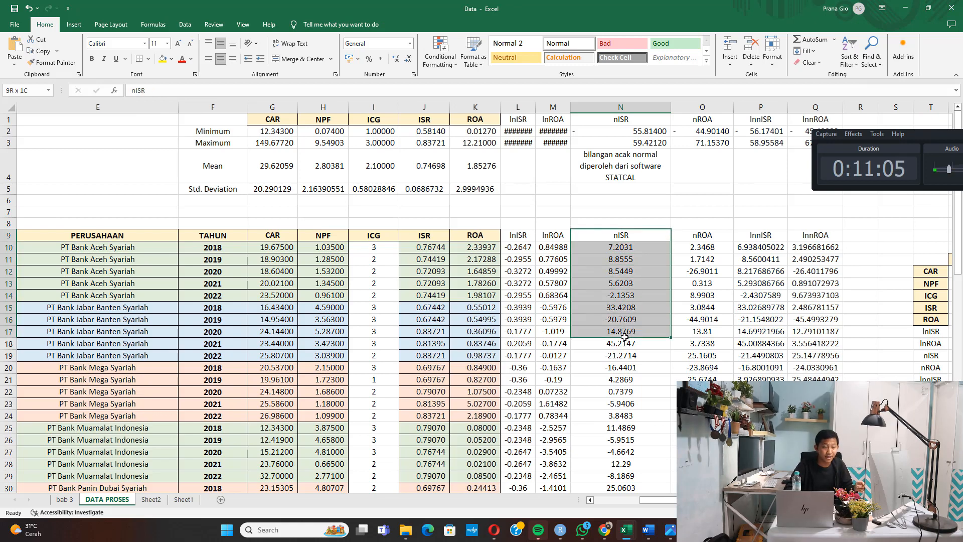
click(520, 236)
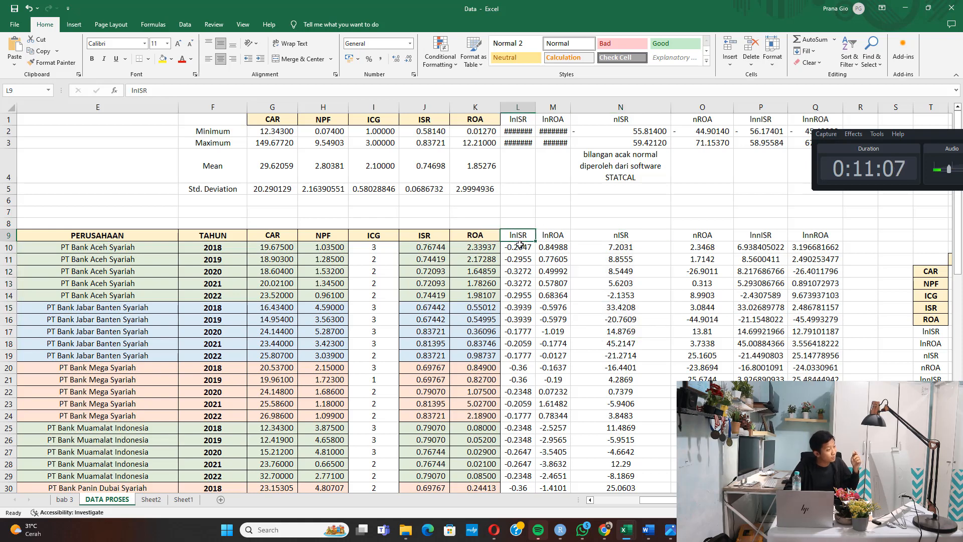
drag(520, 244, 529, 308)
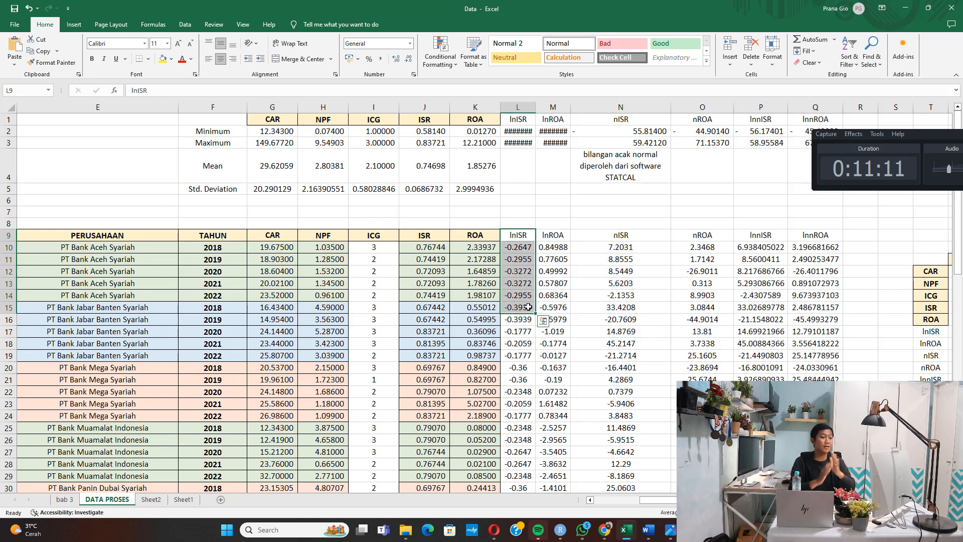
drag(621, 236, 621, 294)
drag(761, 236, 762, 274)
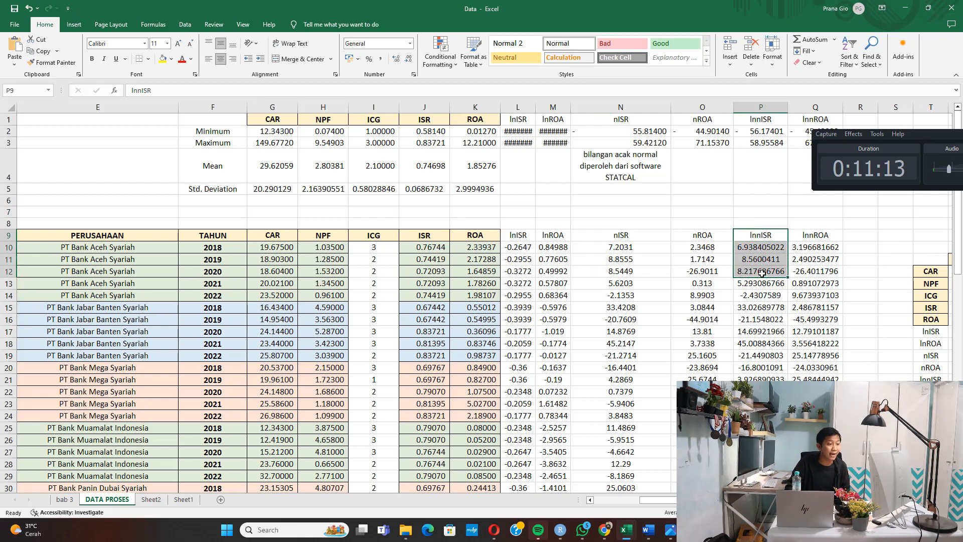
click(764, 236)
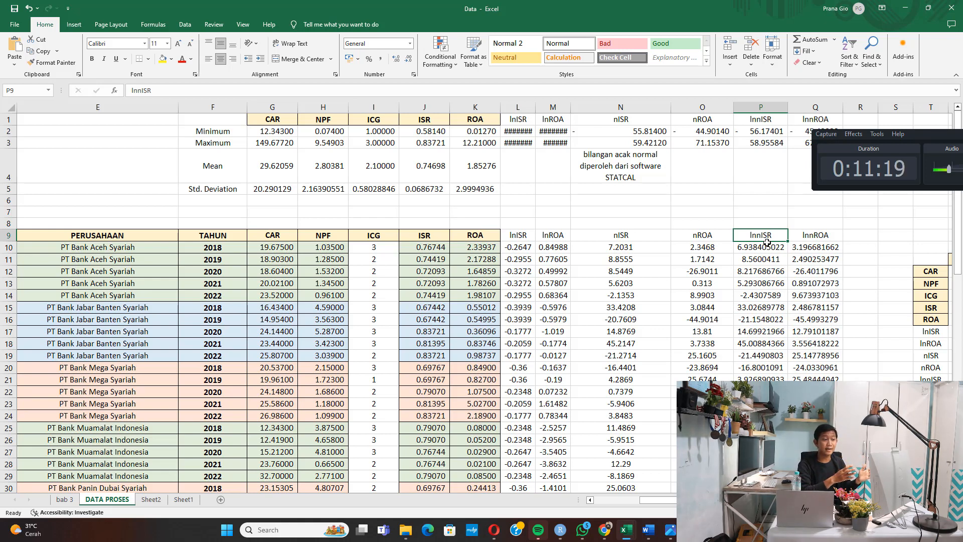
drag(648, 234, 645, 284)
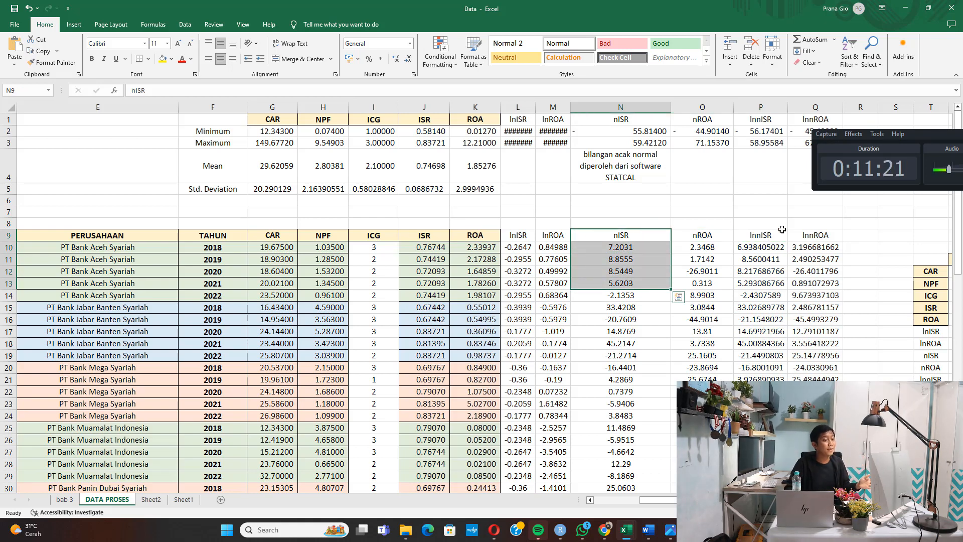
drag(776, 234, 777, 283)
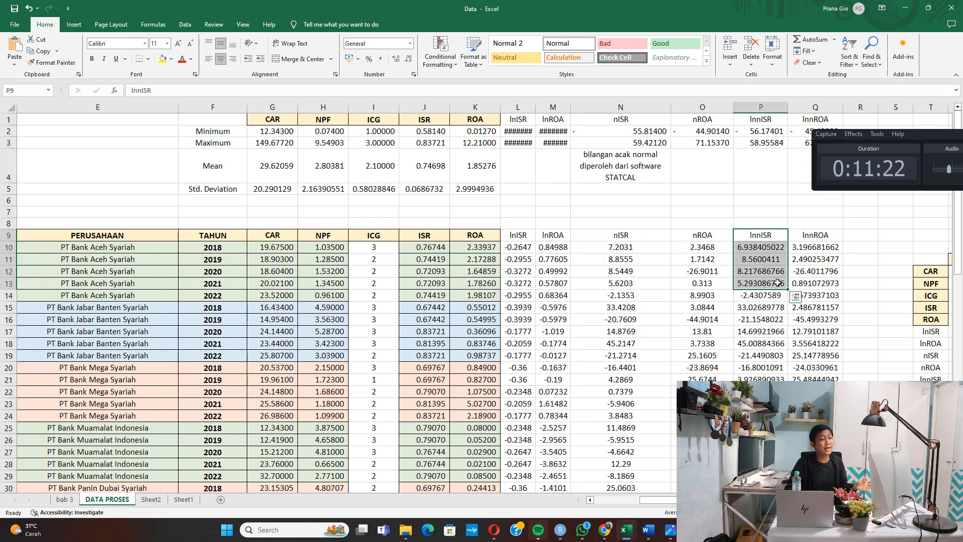
Enter the formula =L10+N10 for the first lnnISR value in P10 and select the first lnnISR cells
click(777, 248)
text(=L10+N10)
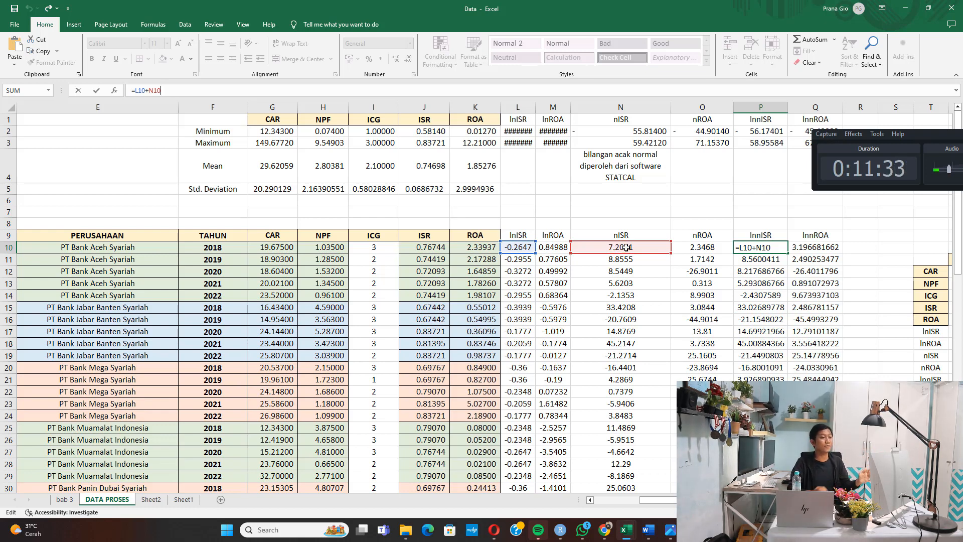
key(Return)
drag(761, 235, 763, 275)
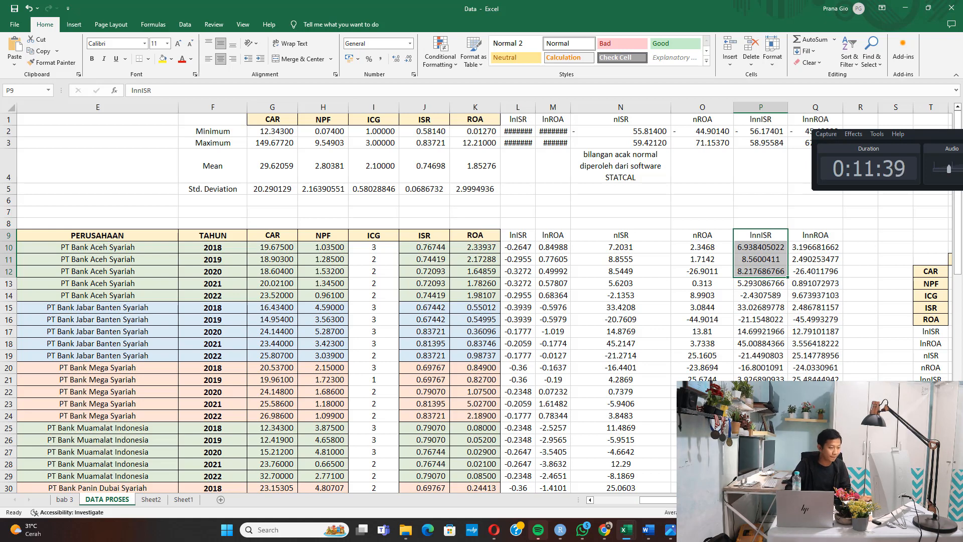
Switch to EViews and re-estimate the least squares equation with lnnisr as dependent variable and car, npf, icg and c as regressors
key(alt+Tab)
click(122, 70)
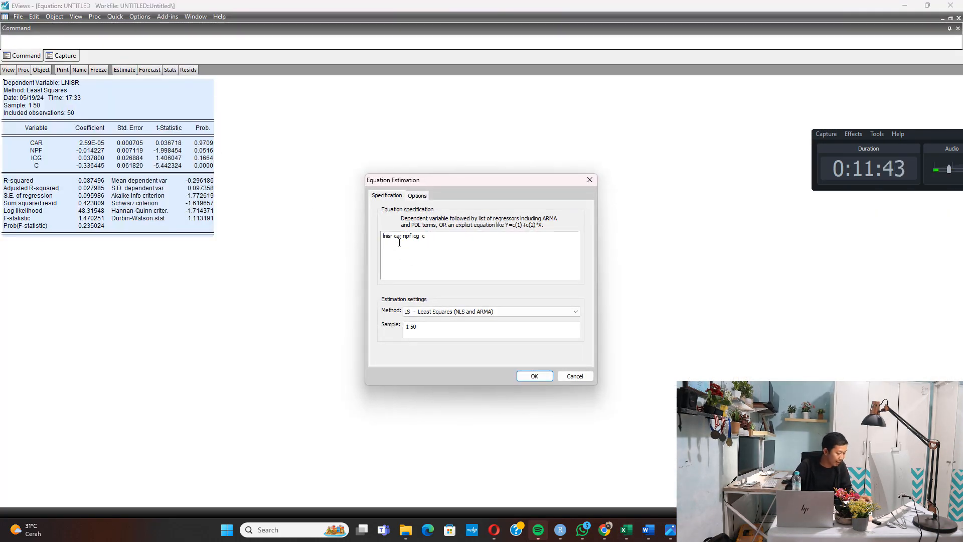
click(475, 239)
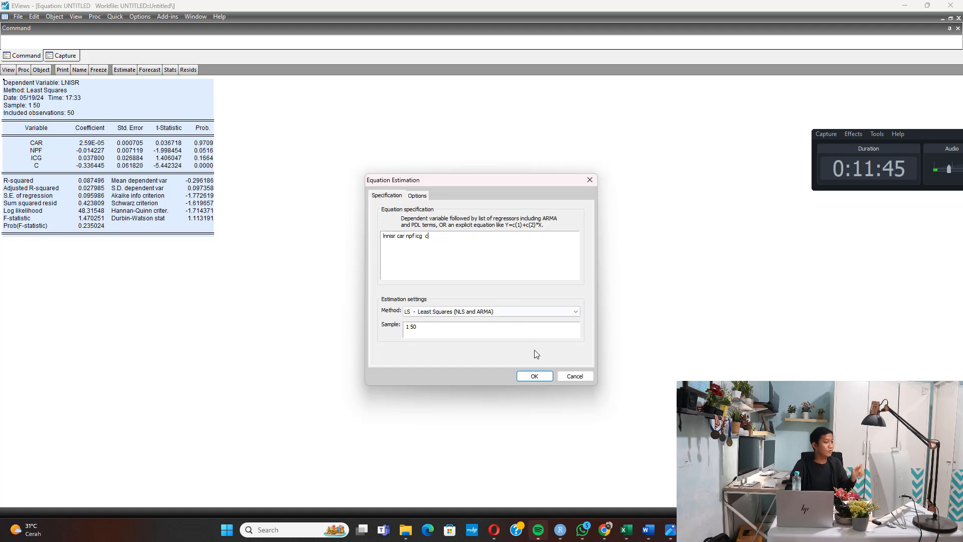
click(534, 376)
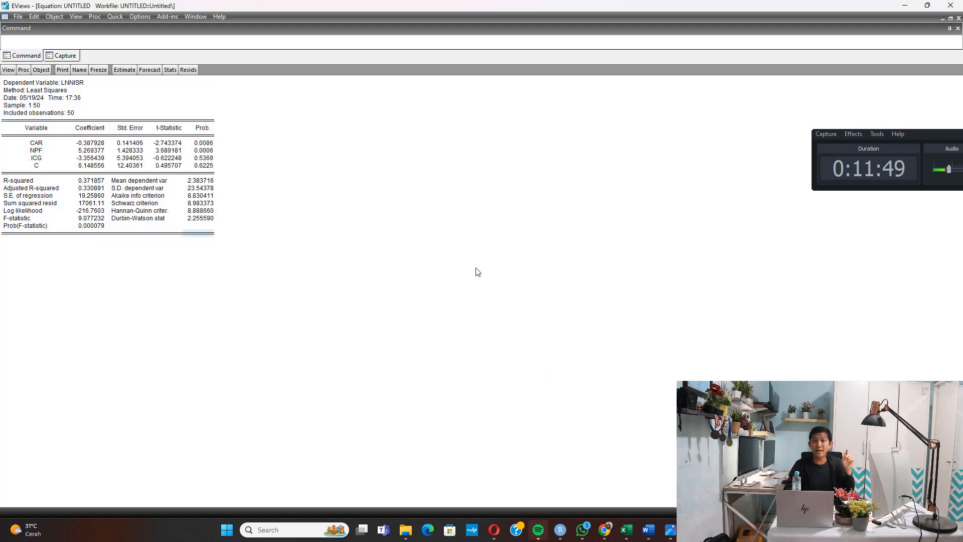
Copy the whole LNNISR estimation output as displayed and paste it into Document1 in Word, below the LNISR regression
key(ctrl+a)
key(ctrl+c)
click(458, 283)
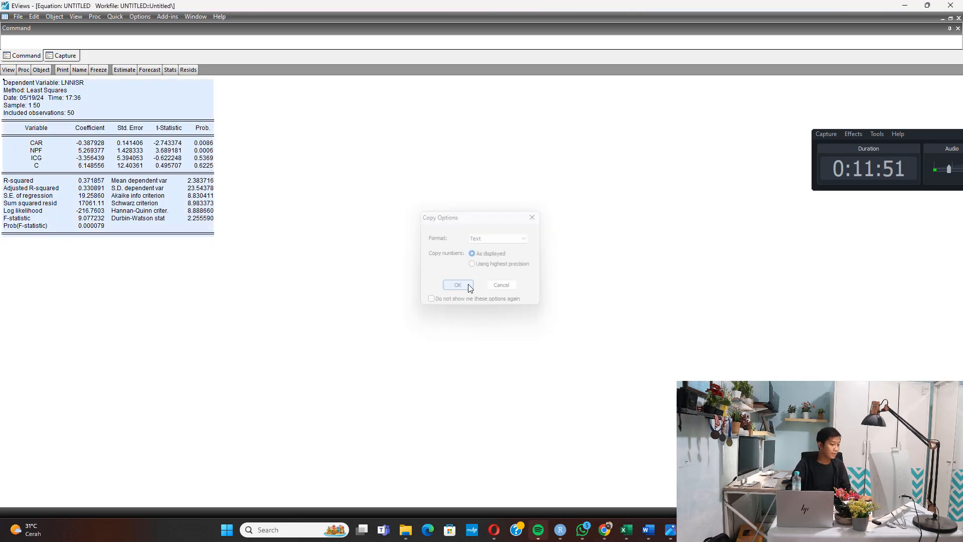
mouse_move(649, 530)
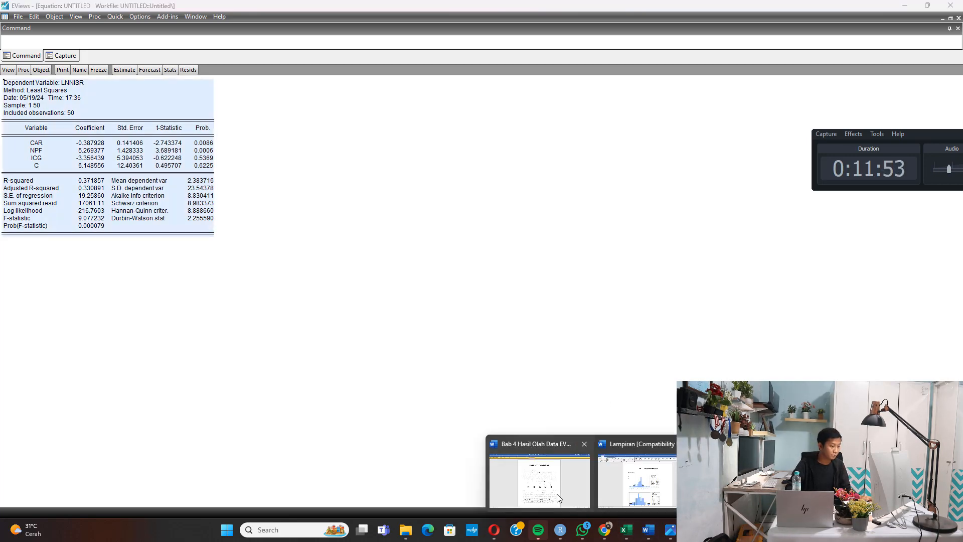
mouse_move(623, 491)
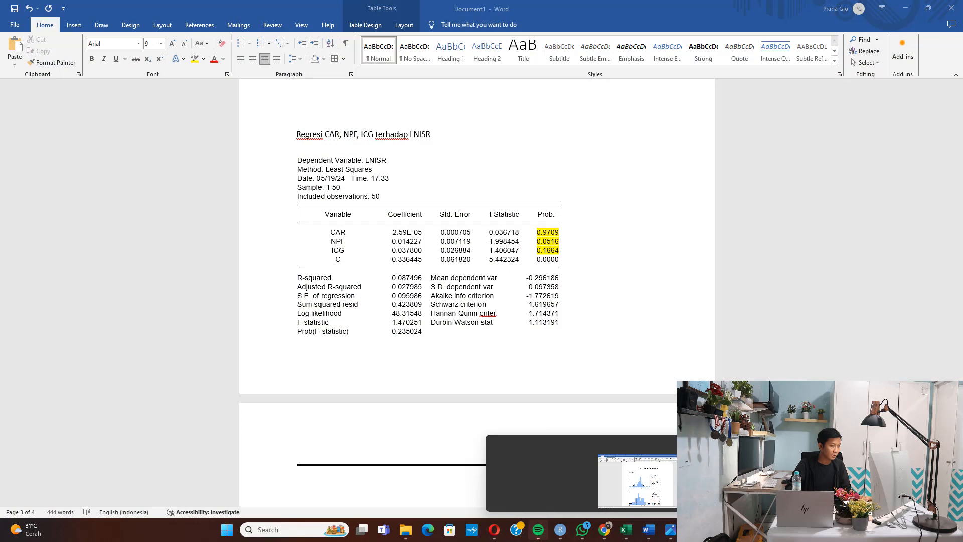
click(539, 482)
scroll(367, 154, down, 10)
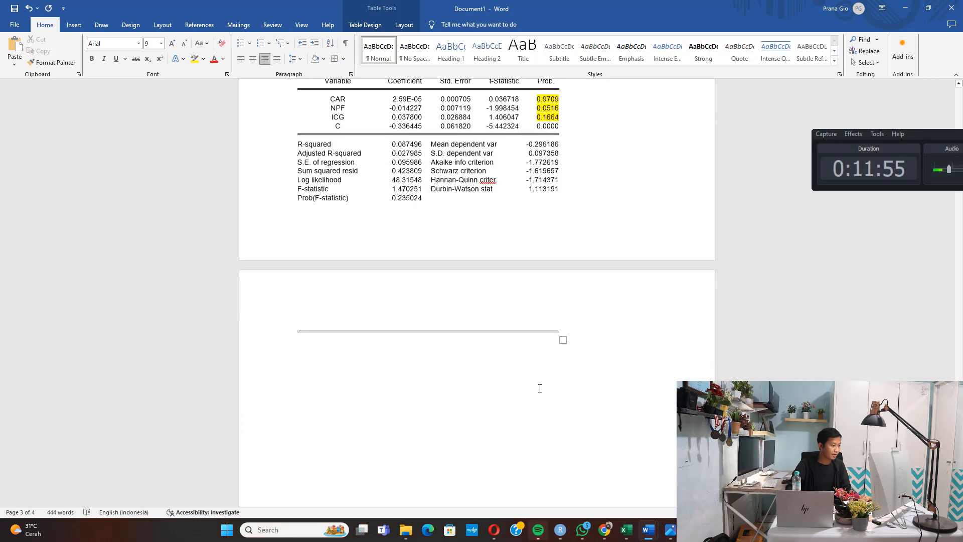
click(367, 154)
key(ctrl+v)
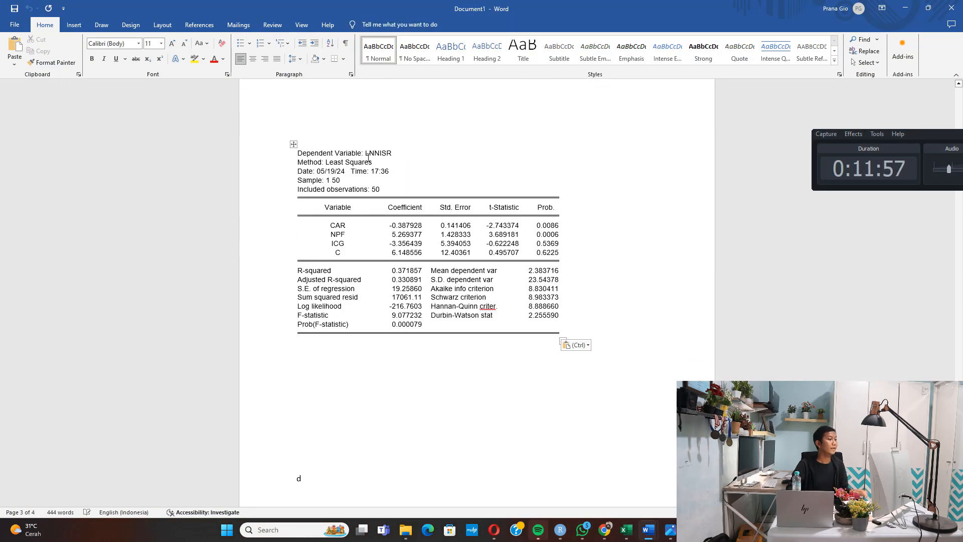
Highlight the CAR and NPF probabilities in the LNNISR table in yellow and point out the ICG probability
drag(538, 225, 549, 234)
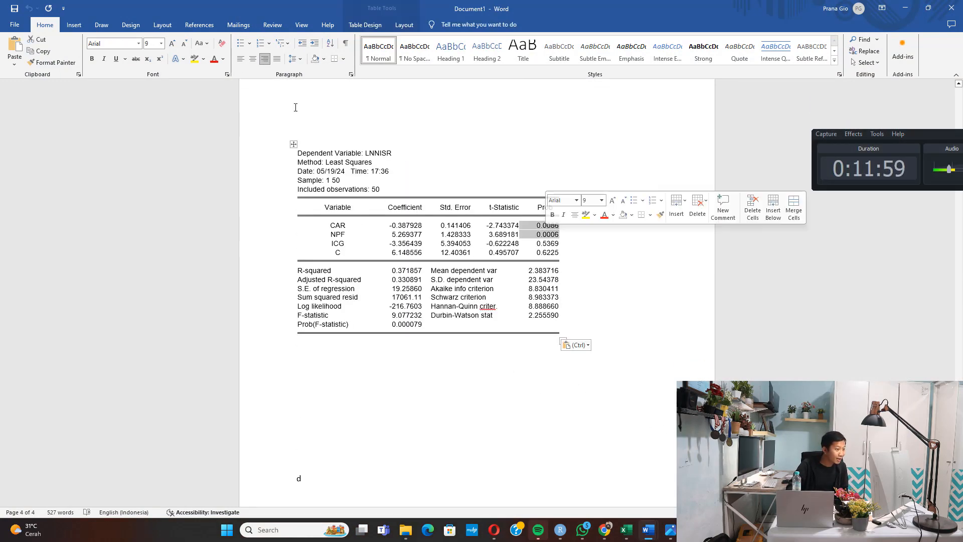
click(194, 59)
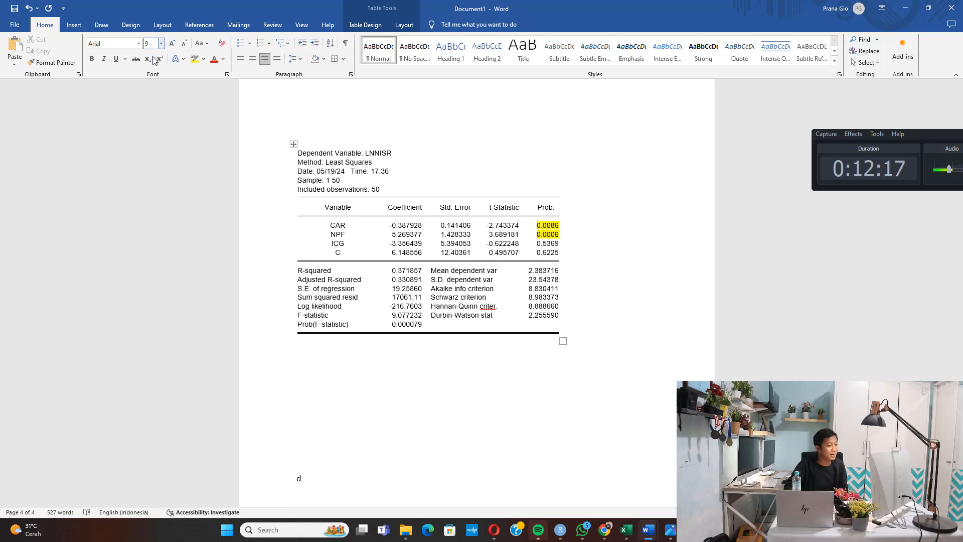
double_click(548, 244)
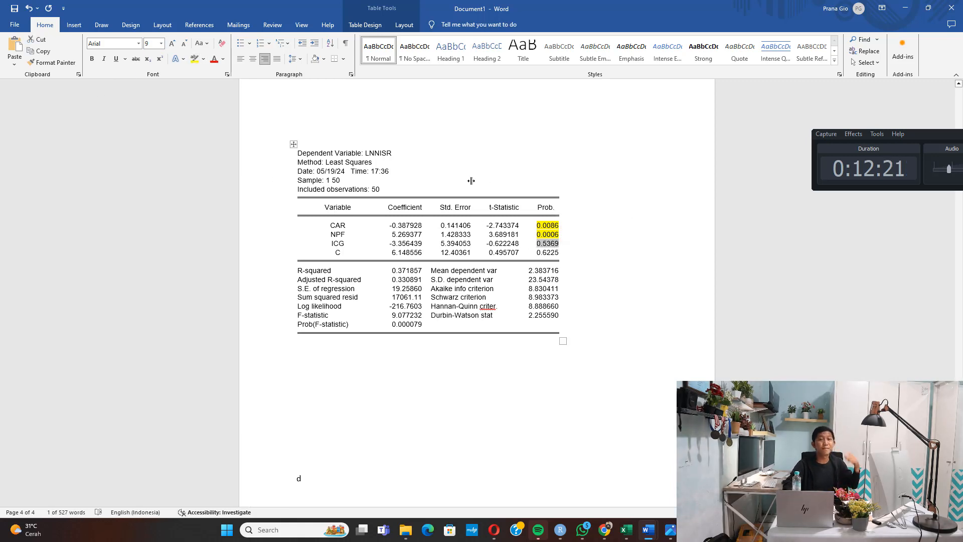
click(398, 414)
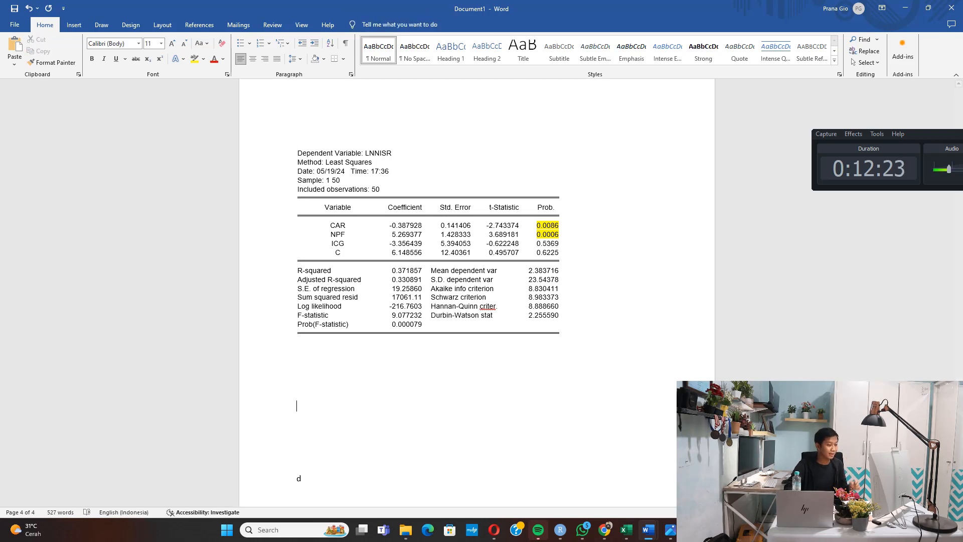
Switch to EViews and run the histogram normality test on the residuals of the LNNISR equation
key(alt+Tab)
click(76, 16)
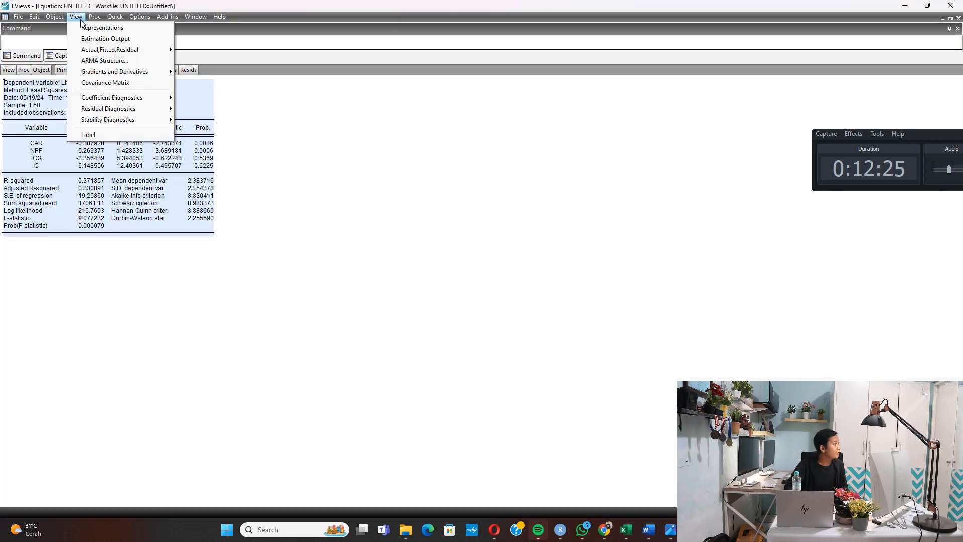
mouse_move(152, 111)
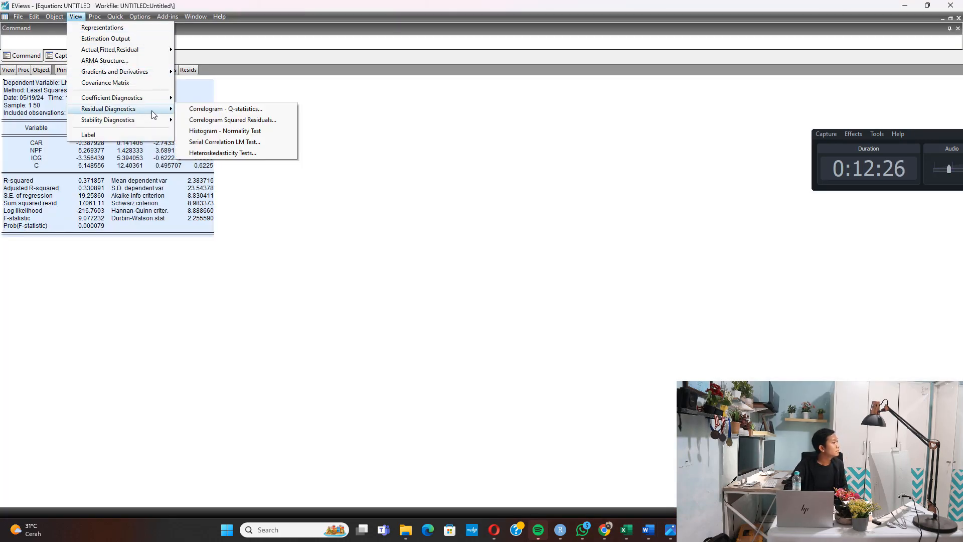
click(248, 132)
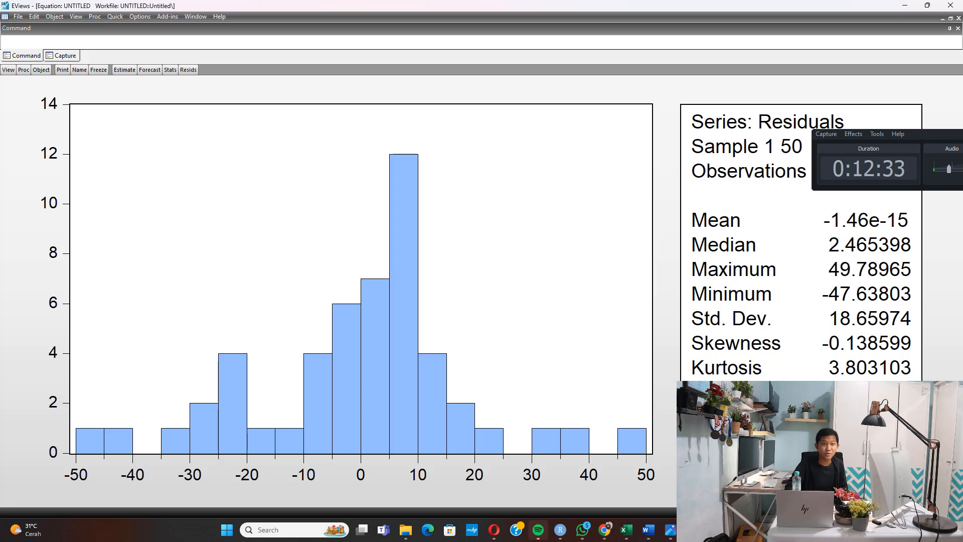
Compare the residual histogram with Gambar 4.1, the Structure I Jarque-Bera normality test, in the Bab 4 Word document
click(649, 530)
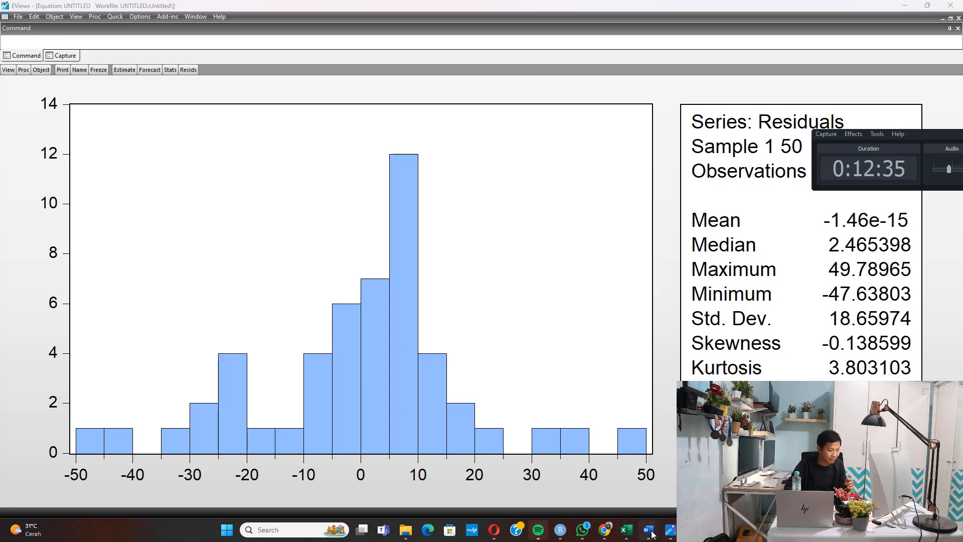
click(540, 476)
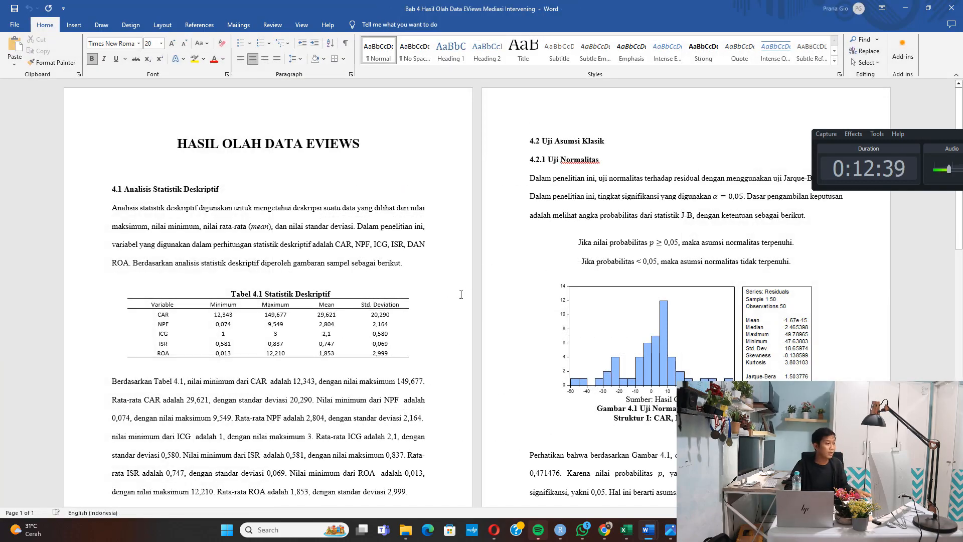
scroll(512, 312, down, 15)
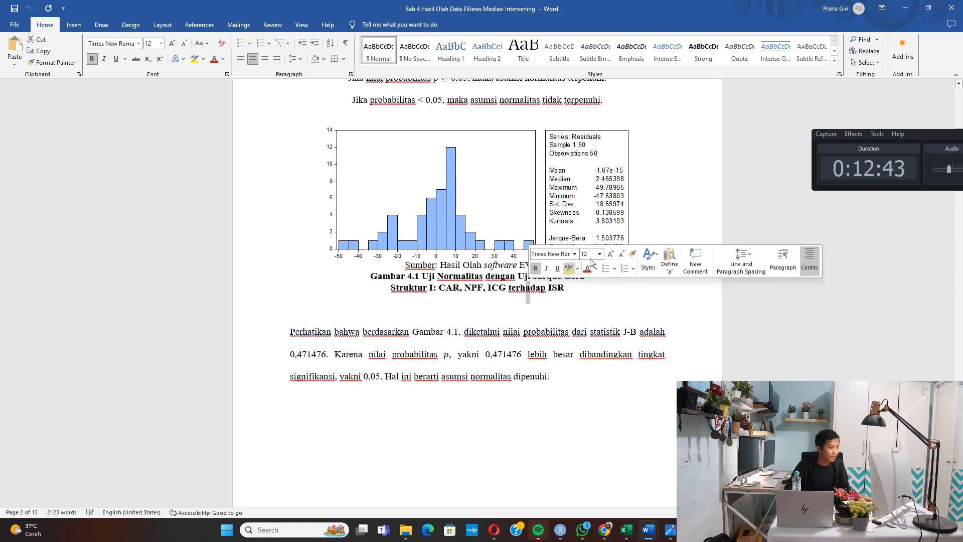
click(607, 254)
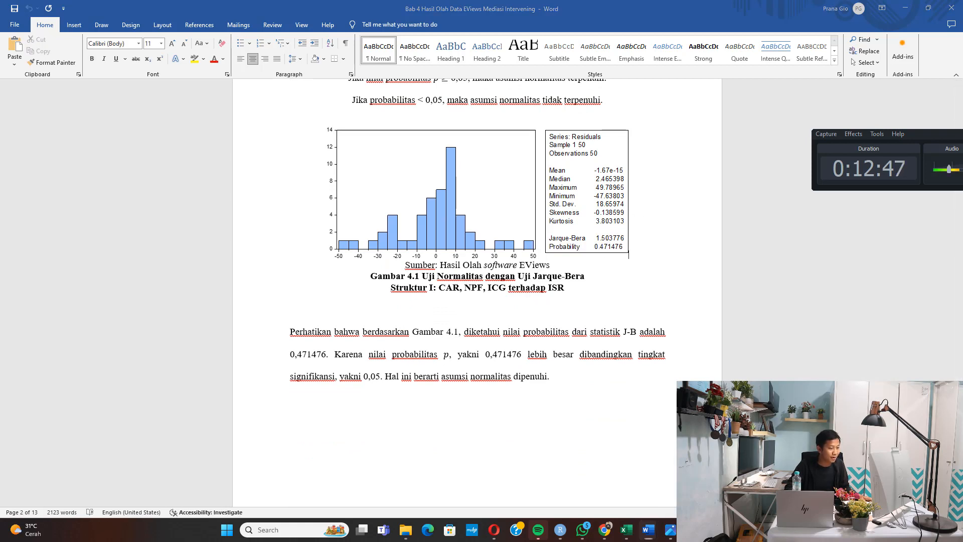
key(alt+Tab)
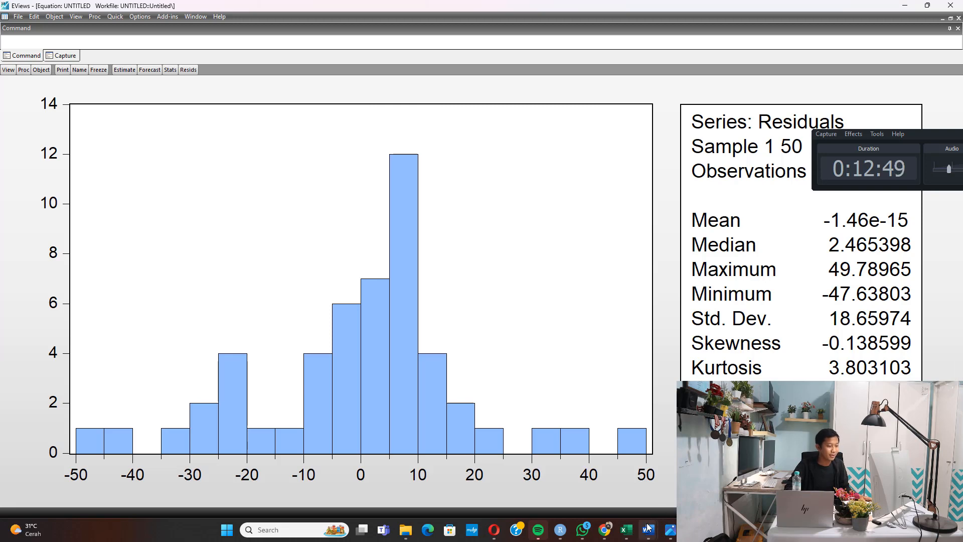
Review the Structure I VIF table under 4.2.2 Uji Multikolinearitas in the Bab 4 document and return to EViews
mouse_move(649, 530)
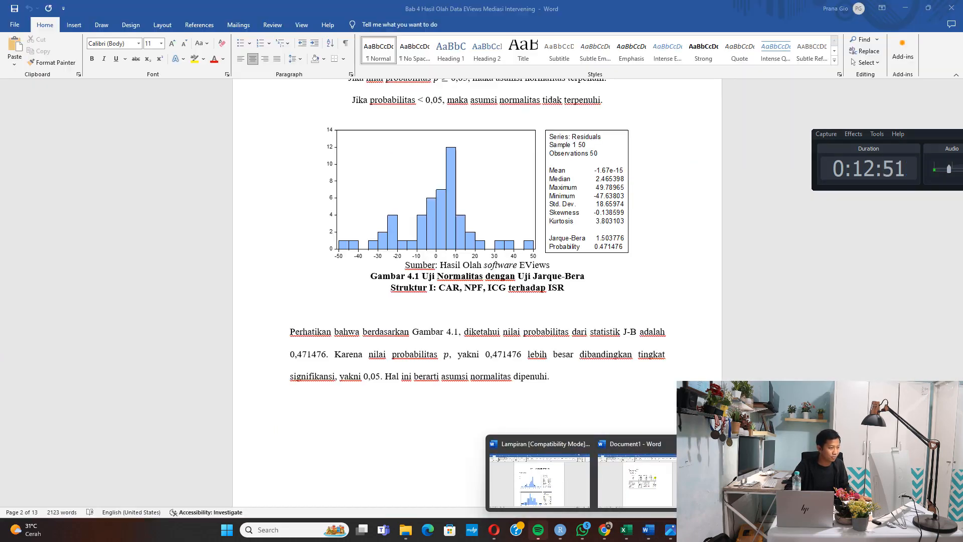
click(752, 476)
scroll(537, 345, down, 7)
scroll(536, 346, down, 7)
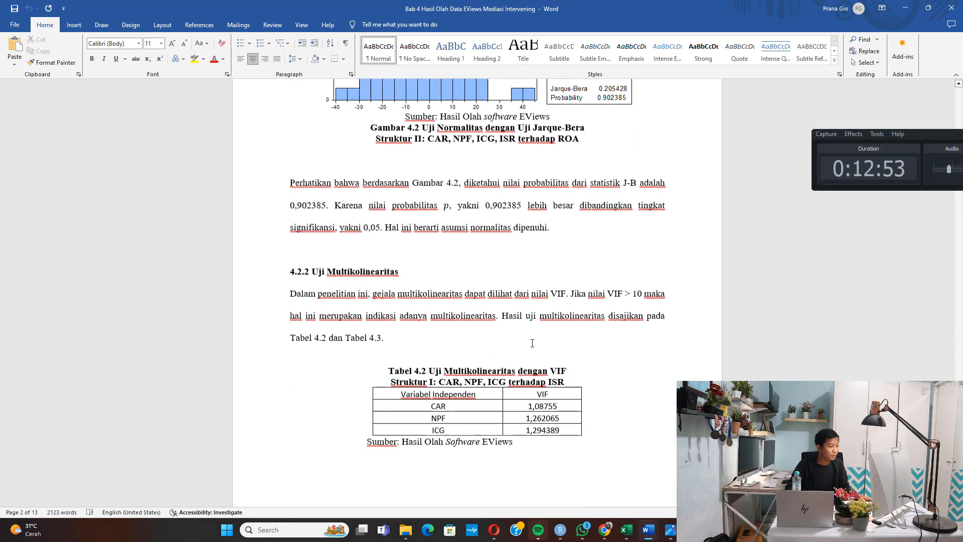
key(alt+Tab)
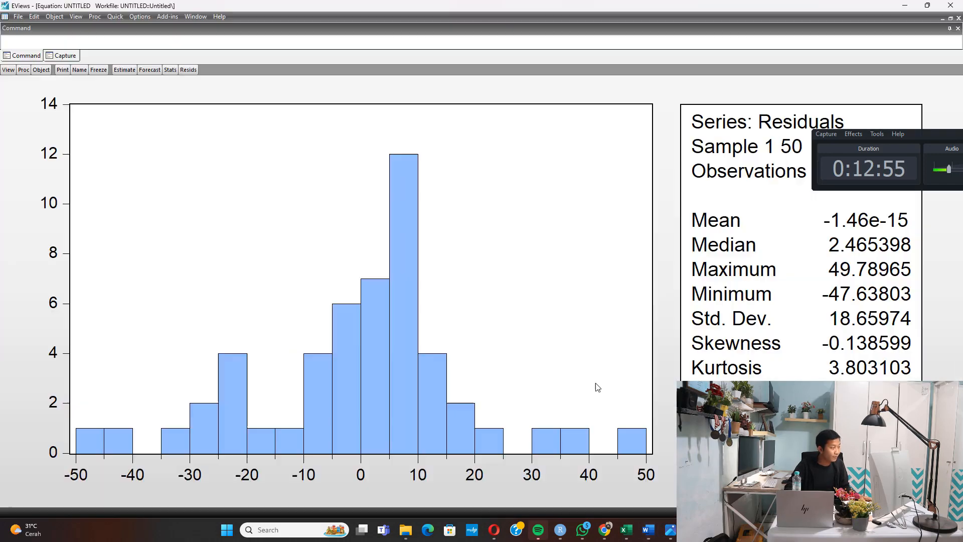
Show the variance inflation factors for the estimated CAR, NPF and ICG equation
click(77, 17)
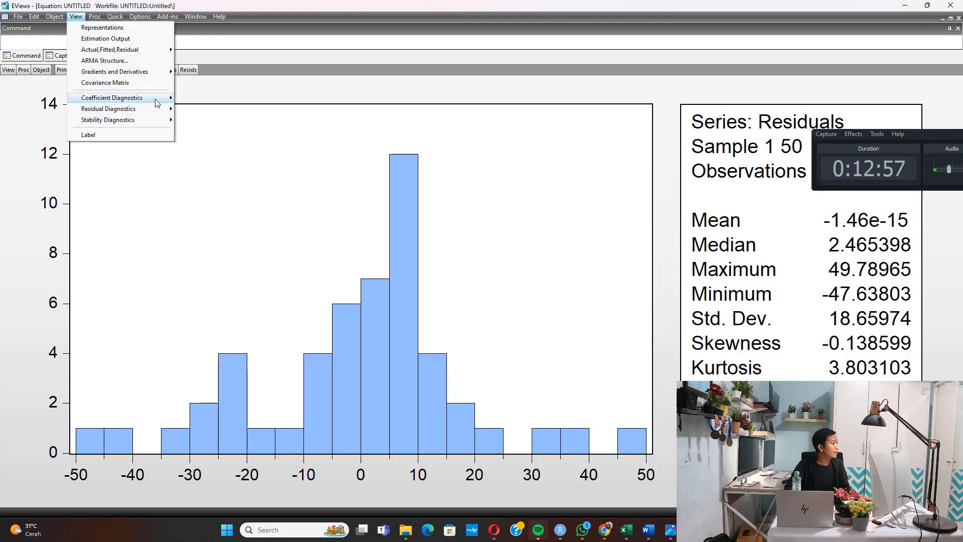
mouse_move(146, 97)
click(236, 130)
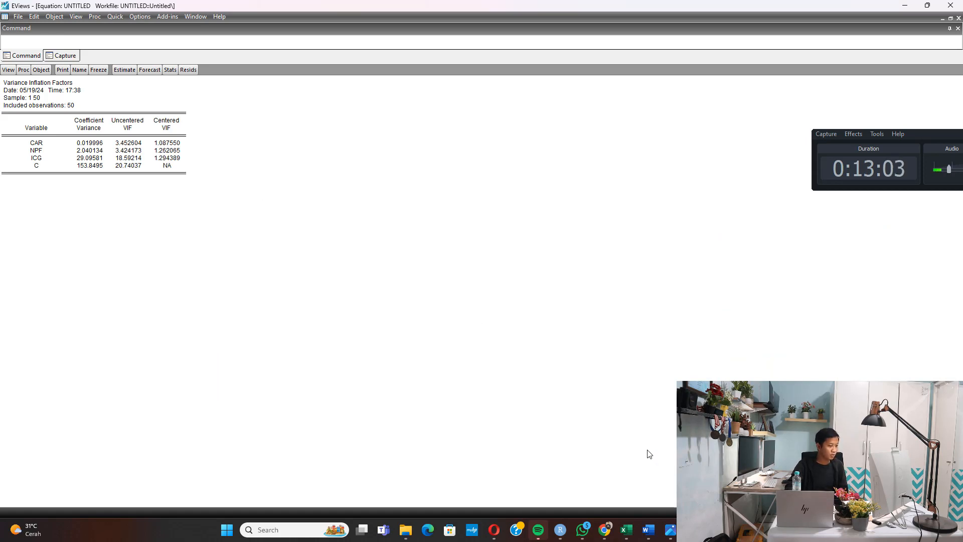
Switch to the Bab 4 Word report and examine the VIF values in Tabel 4.2 and the Durbin-Watson statistic in Tabel 4.4
click(648, 531)
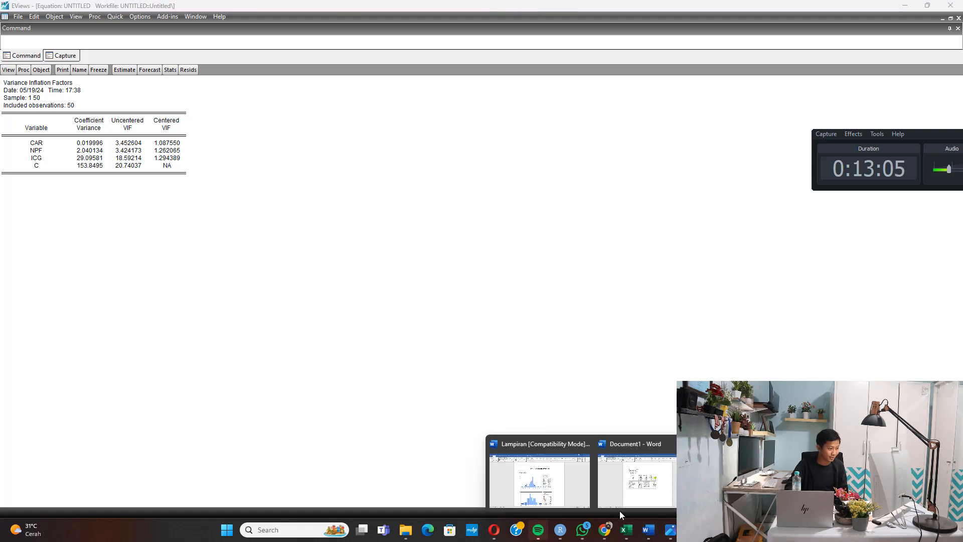
click(627, 479)
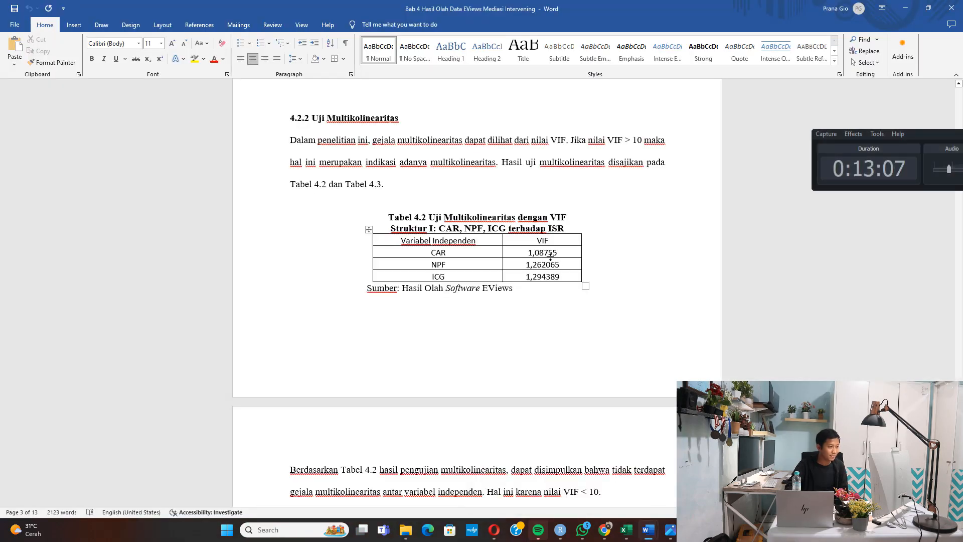
drag(551, 255, 555, 276)
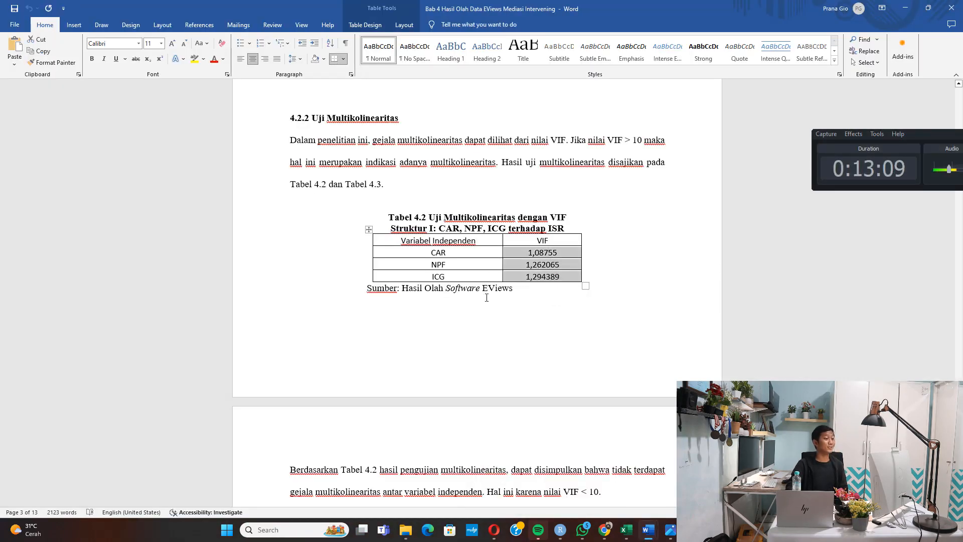
scroll(519, 309, down, 3)
scroll(519, 309, down, 10)
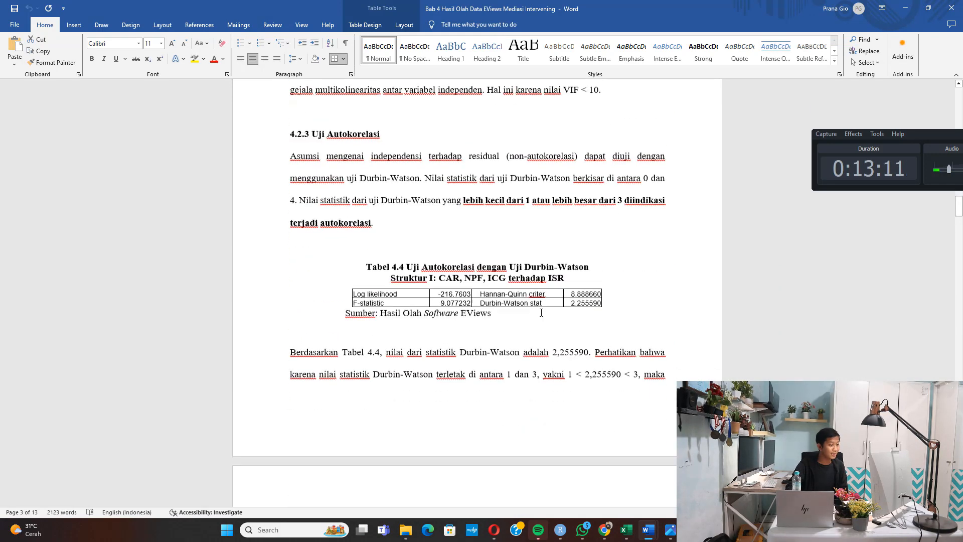
drag(572, 286, 585, 286)
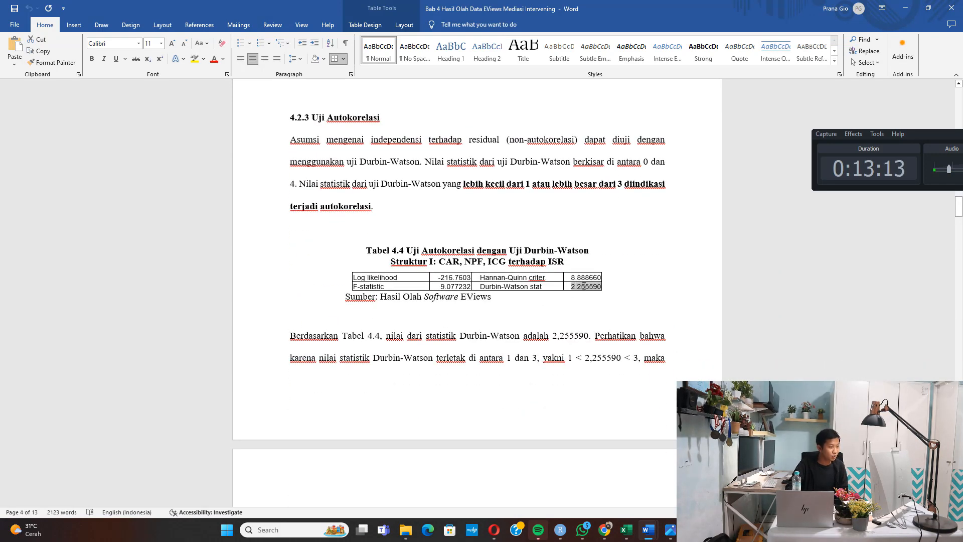
Return to EViews, re-estimate the unchanged least squares equation and compare its Durbin-Watson statistic with the Word report
click(693, 530)
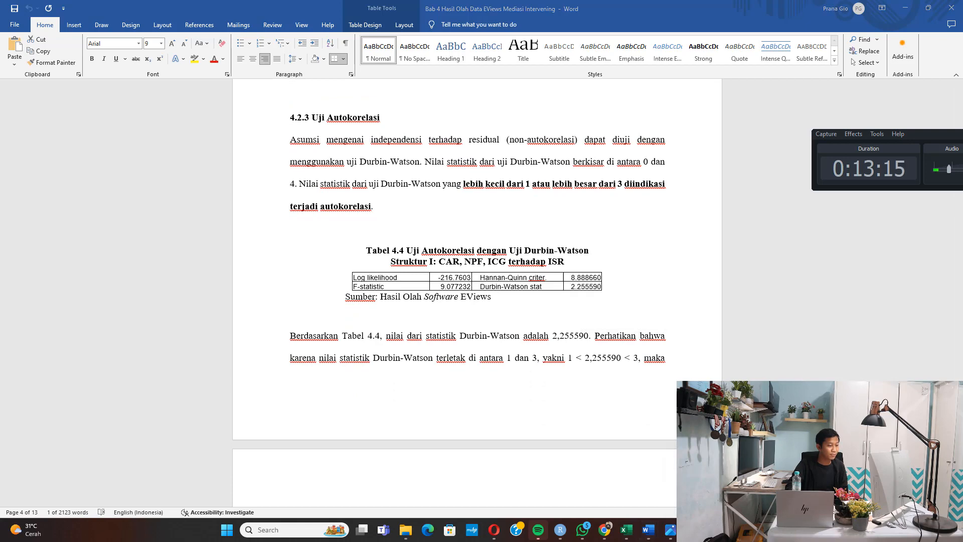
click(125, 70)
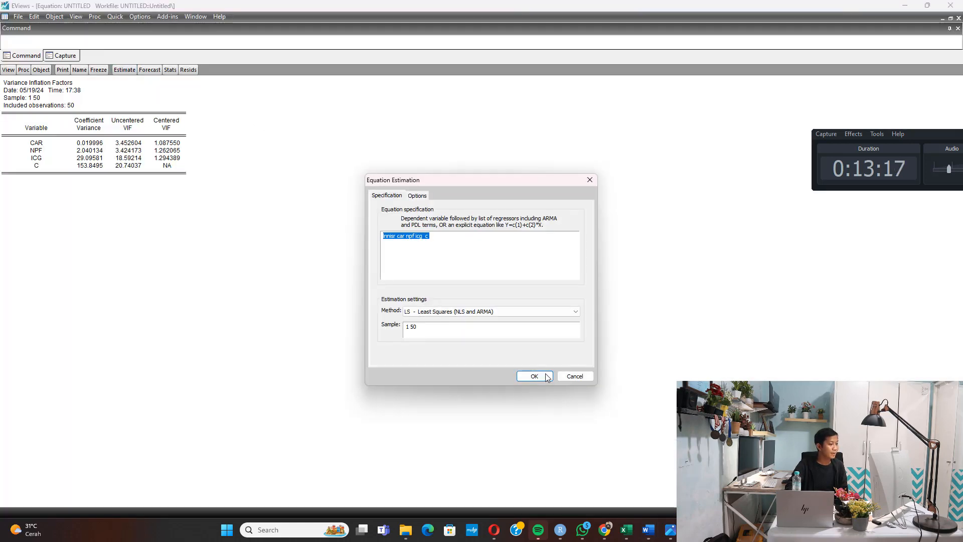
click(535, 376)
click(197, 220)
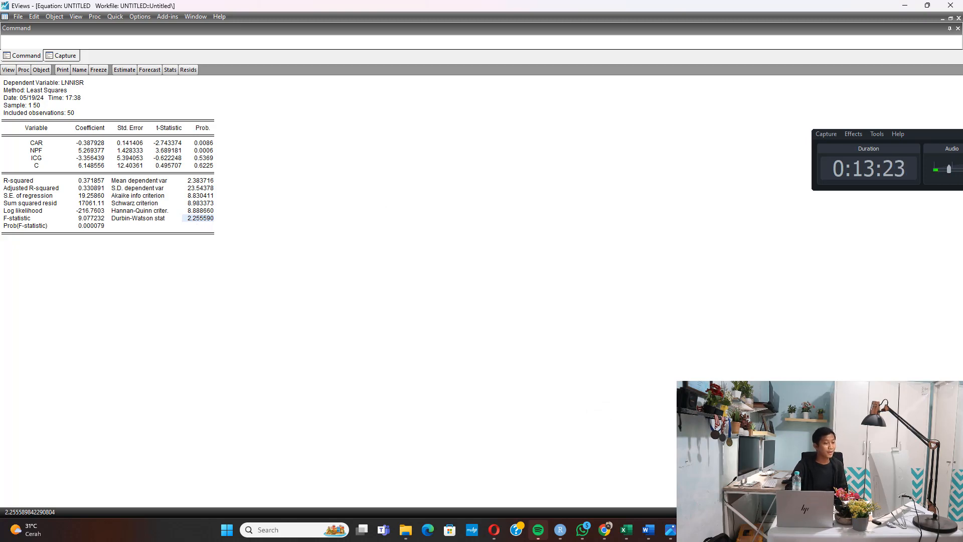
key(alt+Tab)
key(alt+Tab)
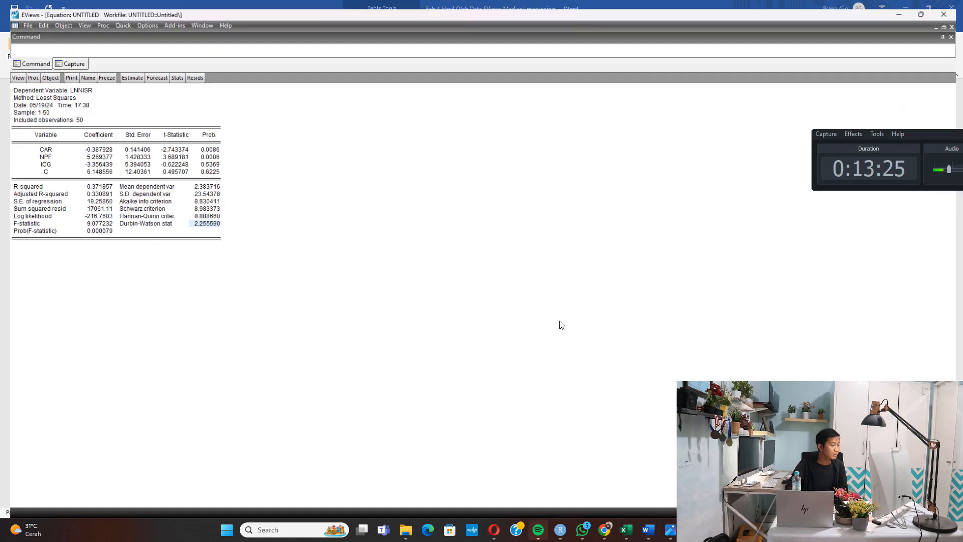
Run the Breusch-Pagan-Godfrey heteroskedasticity test with regressors car npf icg c and mark the Obs*R-squared Prob. Chi-Square value
click(80, 16)
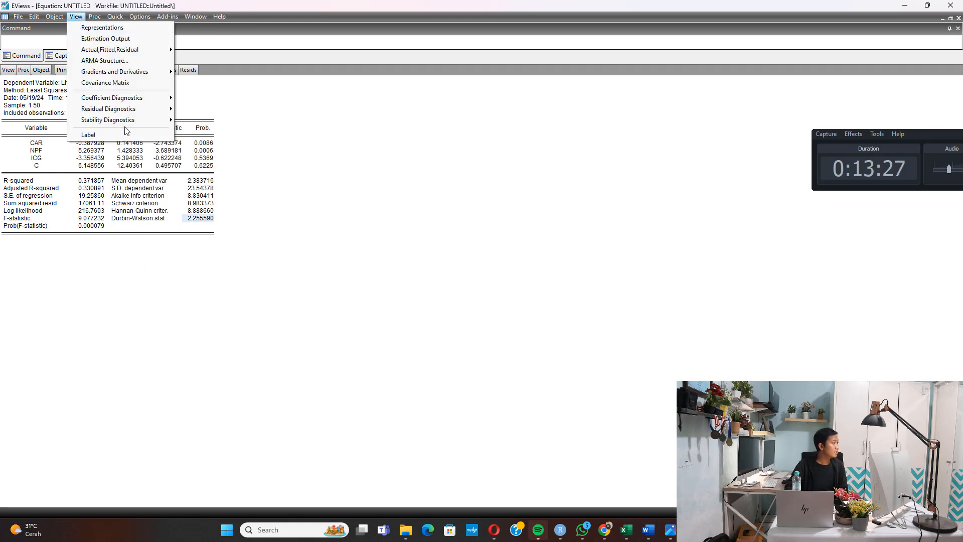
mouse_move(153, 110)
click(246, 153)
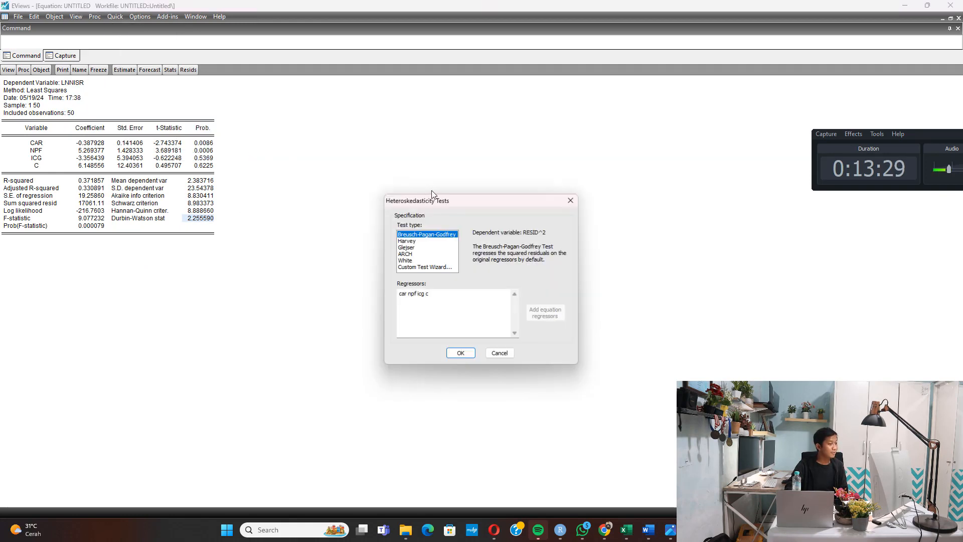
click(459, 353)
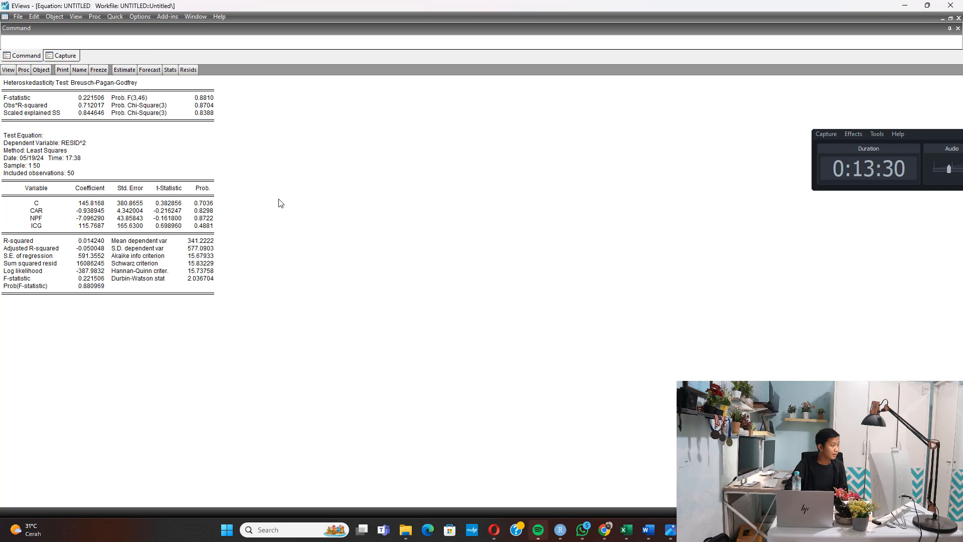
click(201, 106)
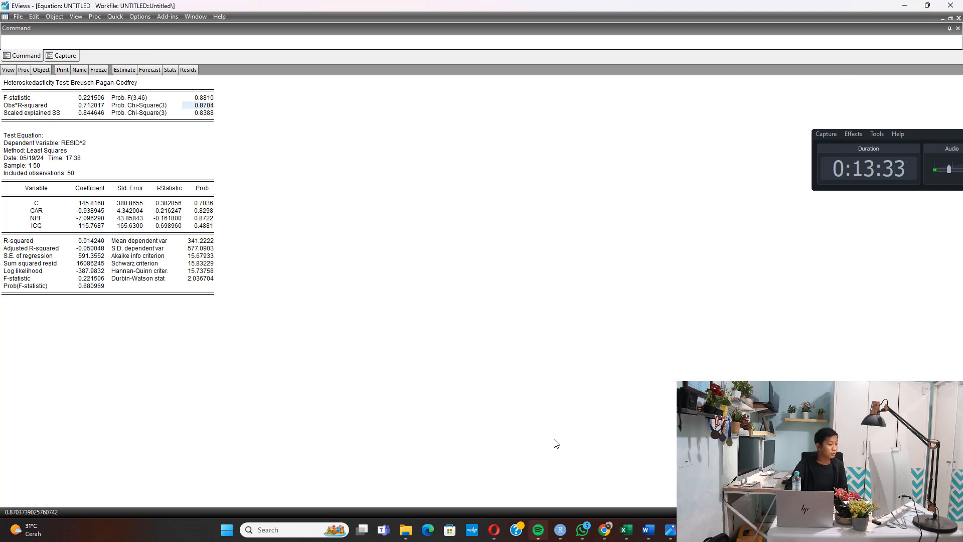
Switch to the Bab 4 Word report and examine the Prob. Chi-Square value in Tabel 4.6 on heteroskedasticity
mouse_move(649, 530)
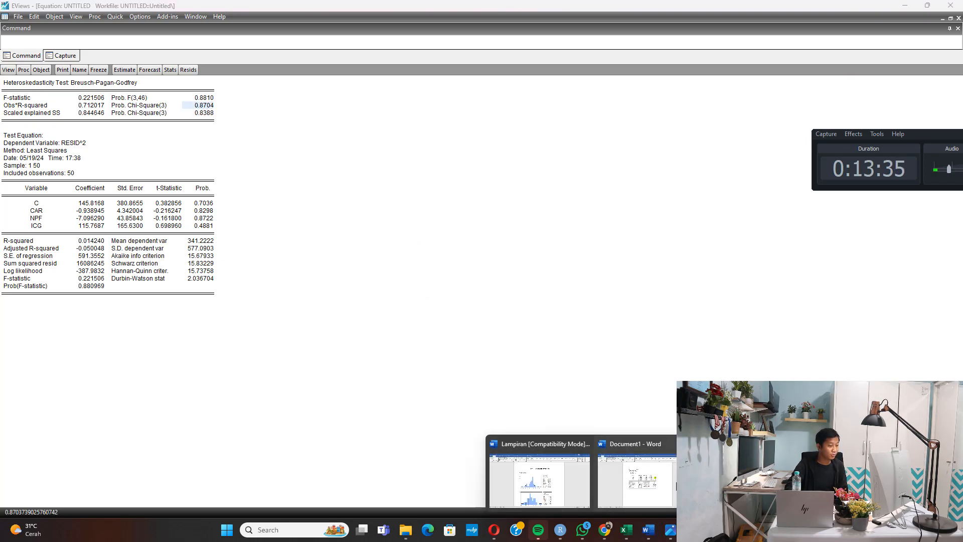
click(728, 482)
scroll(500, 344, down, 6)
scroll(506, 341, down, 6)
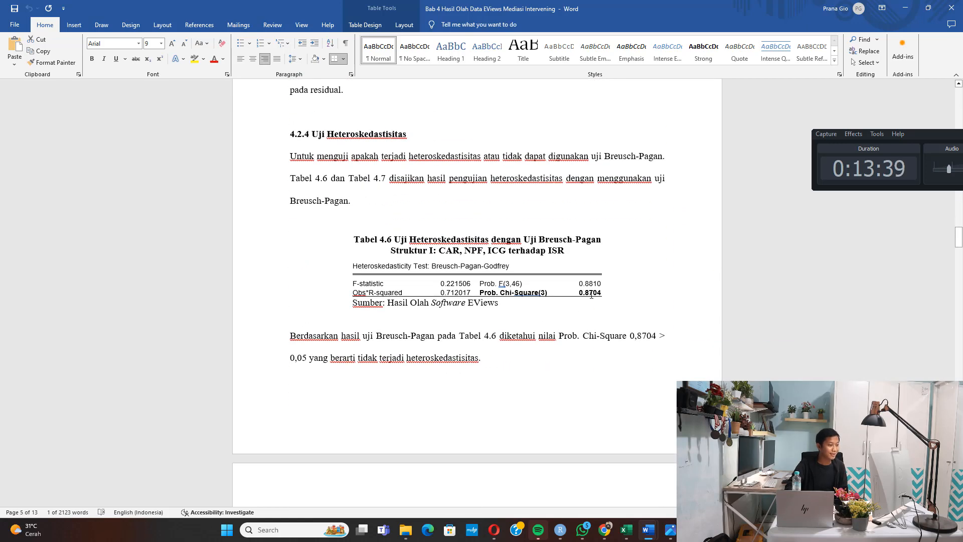
drag(583, 295, 588, 295)
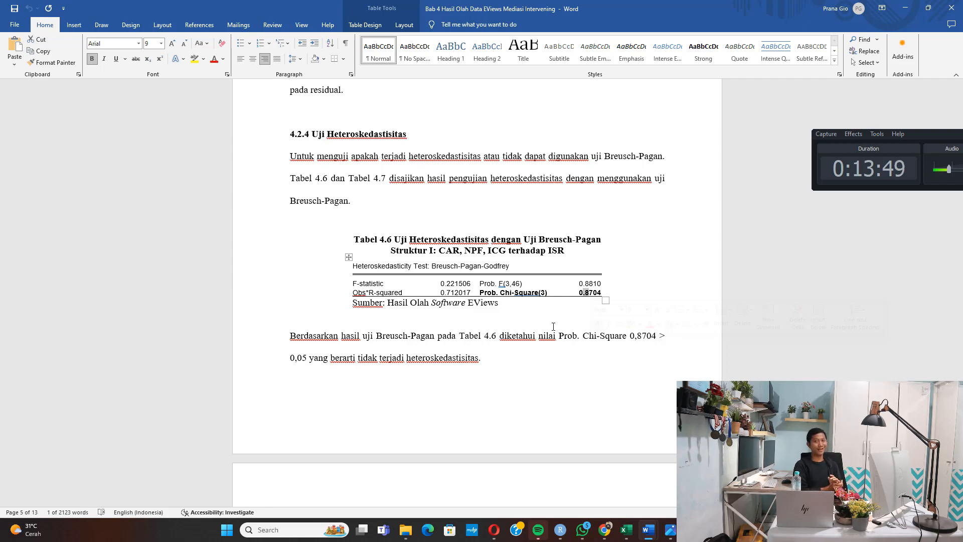
Switch to the Notepad notes and add the line "Struktur II: regresi CAR, NPF, ICG, ISR terhadap ROA" below the existing text
click(693, 530)
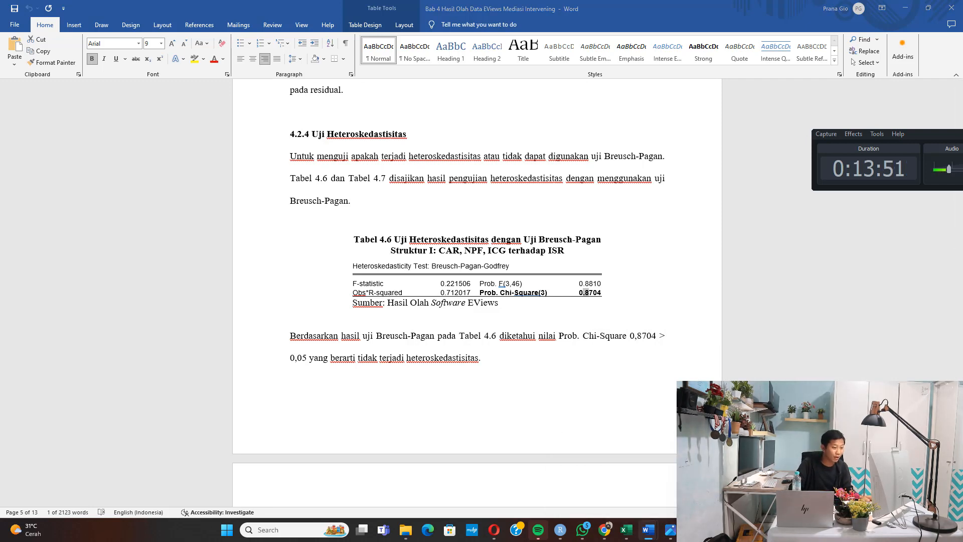
key(Return)
key(Return)
text(Str)
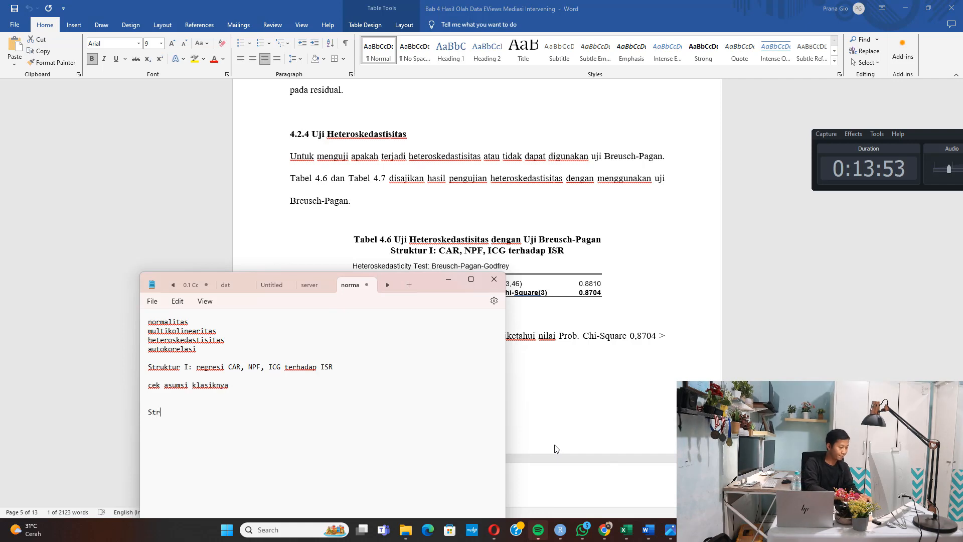
text(uktur II:)
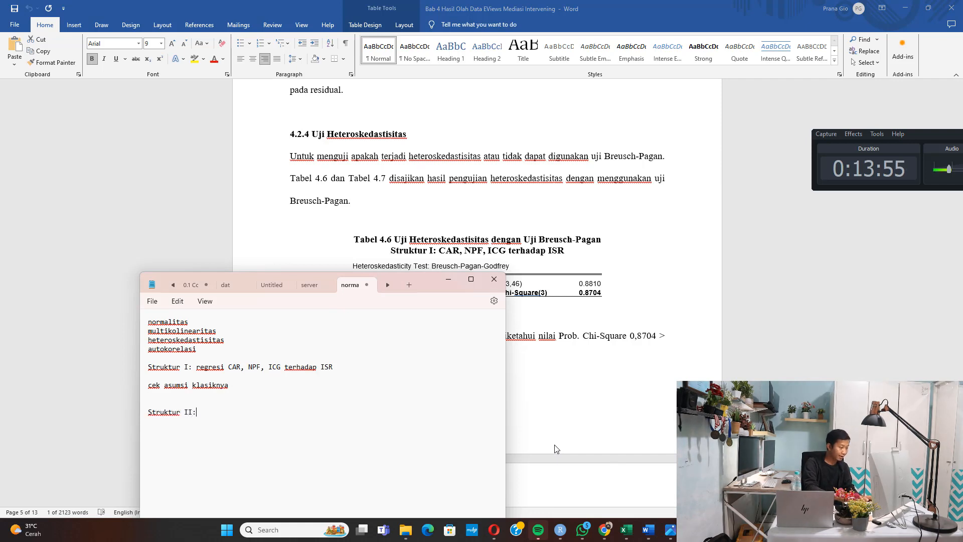
text( regresi CAR)
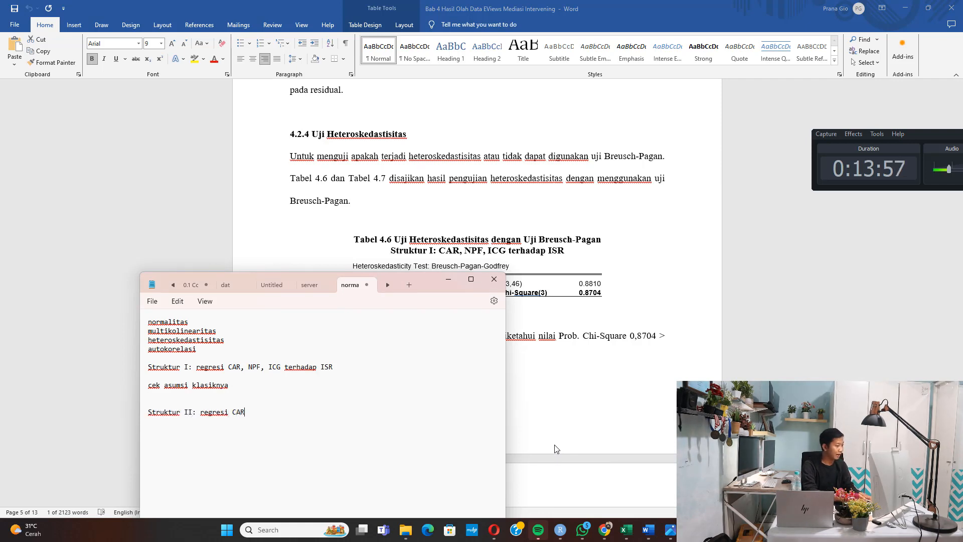
text(, NPF, )
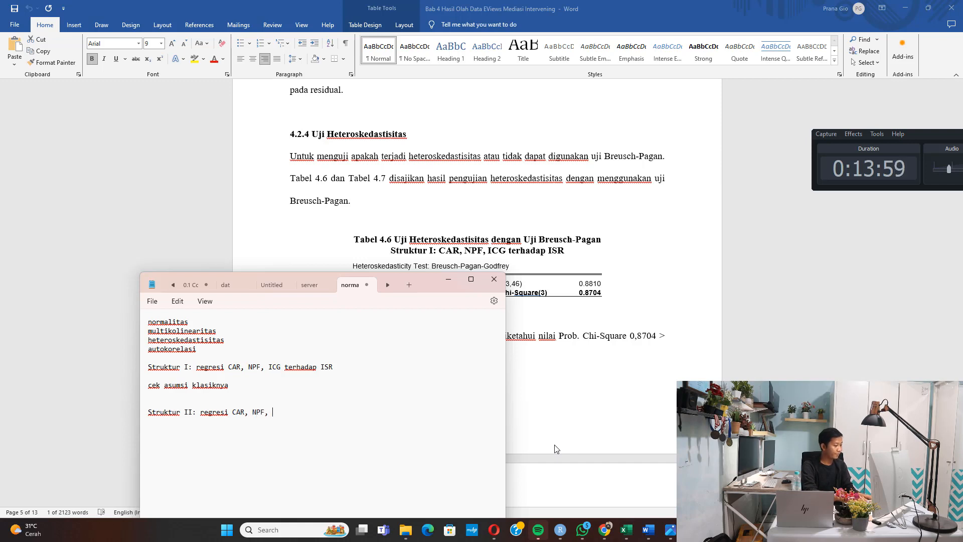
text(ICG, ISR )
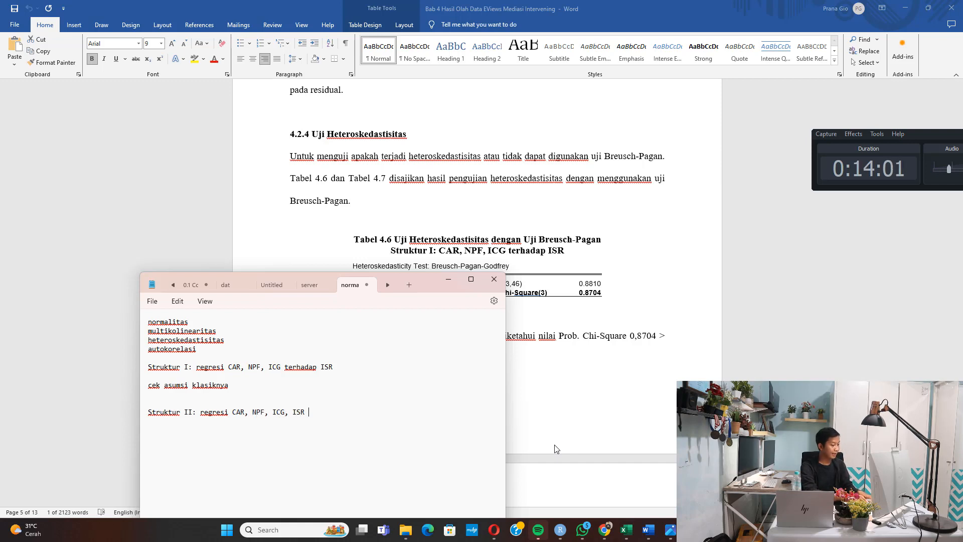
text(terhadap ROA)
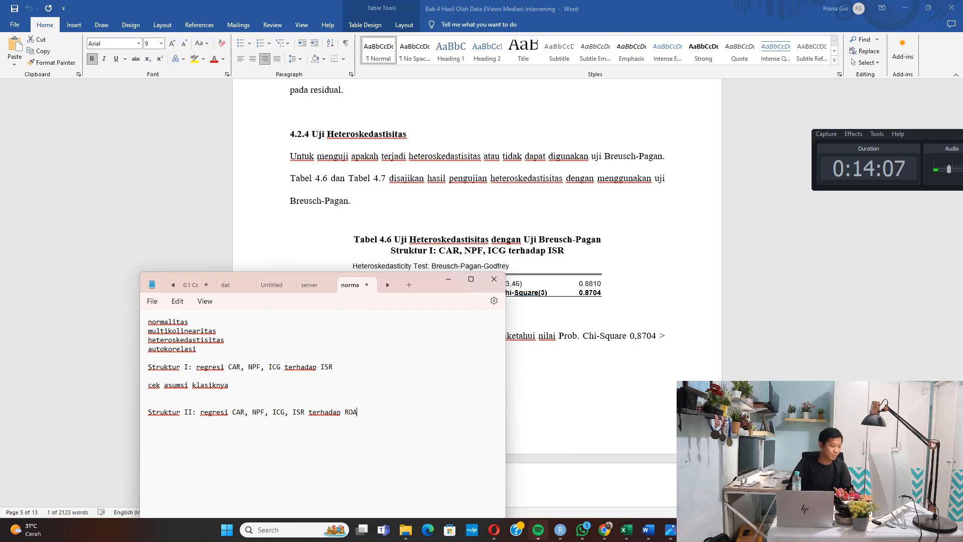
Switch to EViews and replace the dependent variable lnnisr with roa in the equation specification
click(671, 530)
click(124, 70)
click(475, 265)
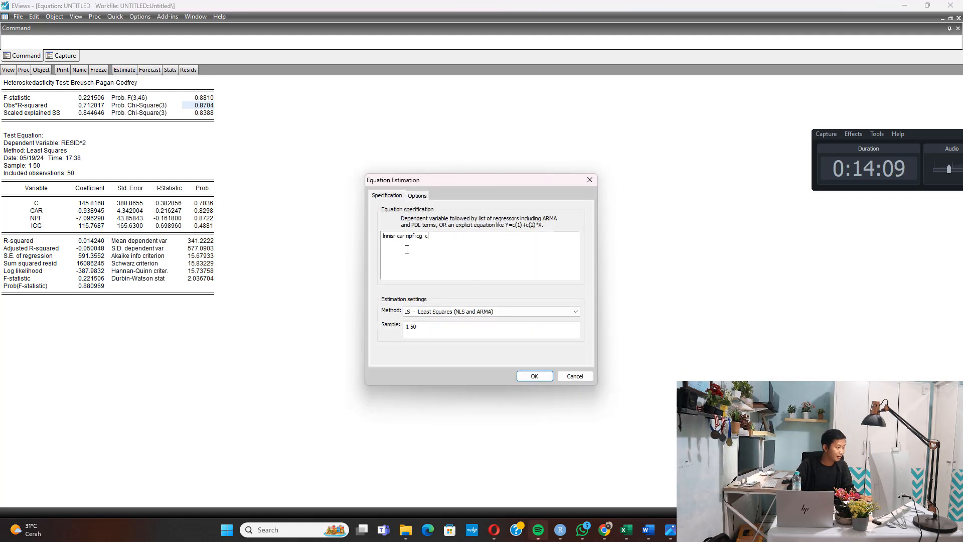
click(383, 241)
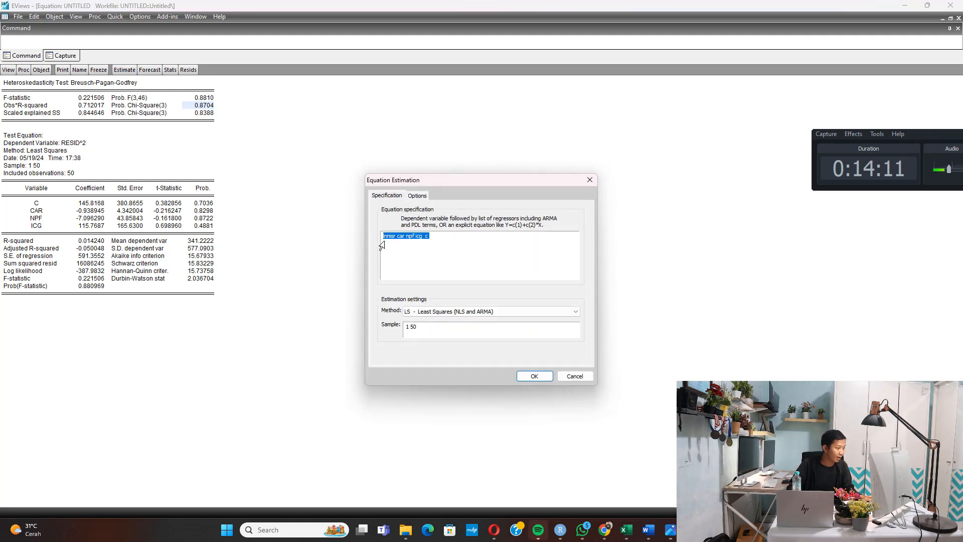
key(Home)
text(roa)
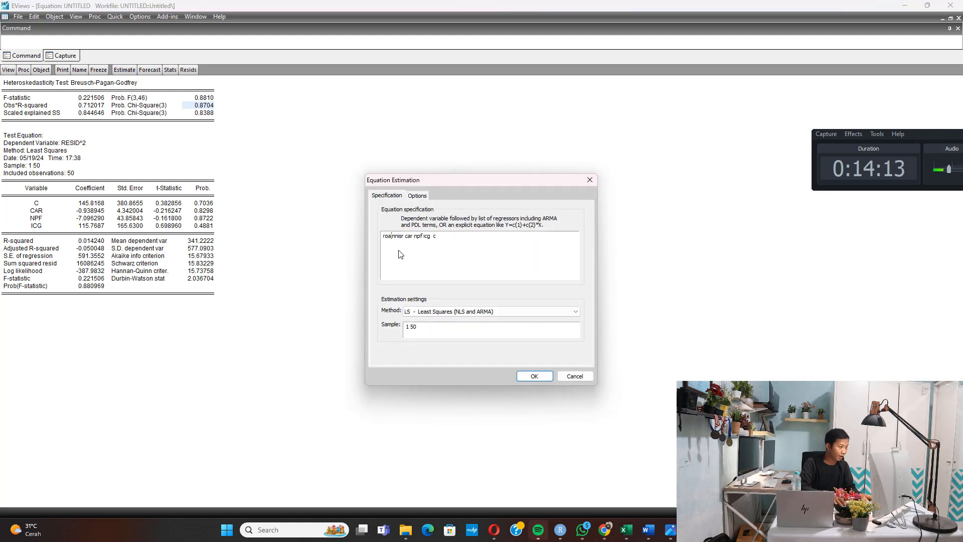
key(shift+Right)
key(shift+Right)
key(shift+Right)
key(shift+Right)
key(shift+Right)
key(shift+Right)
key(Delete)
key(Delete)
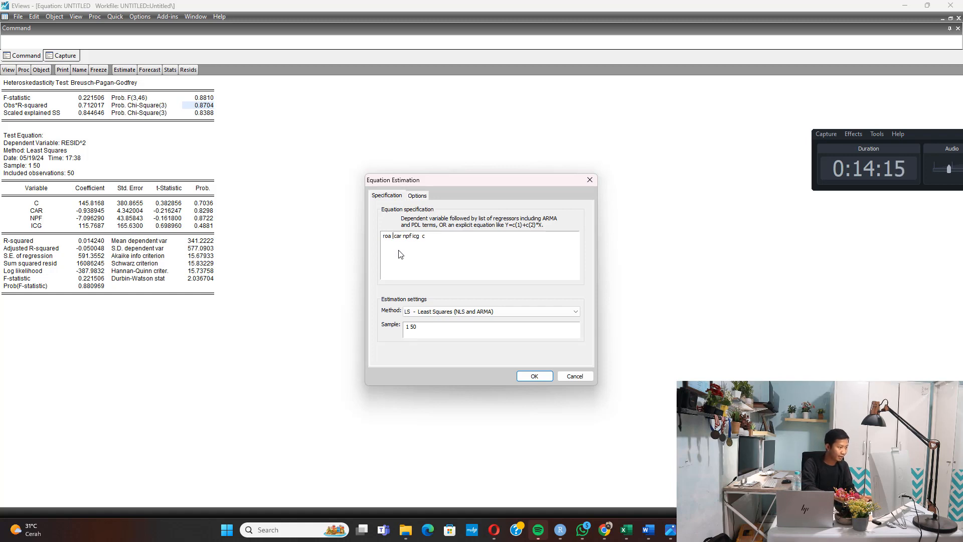
Add isr after icg as a regressor and estimate the equation by least squares on sample 1 50
key(Right)
key(Right)
key(Right)
key(Right)
key(Right)
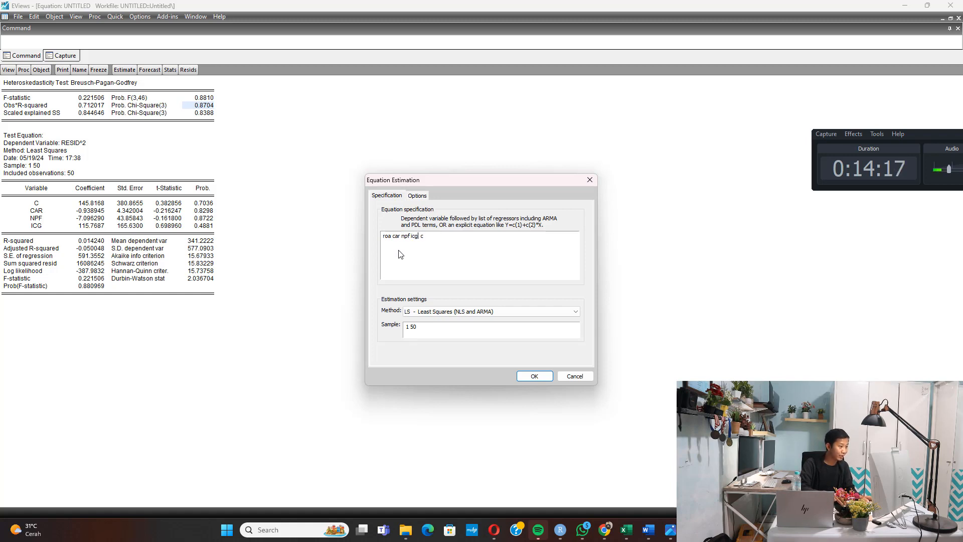
text(isr)
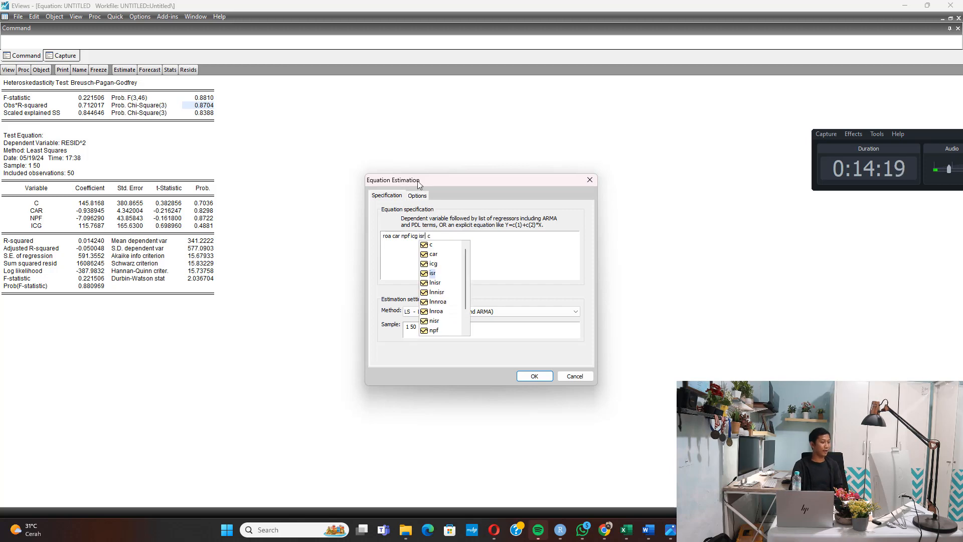
key(Escape)
click(535, 376)
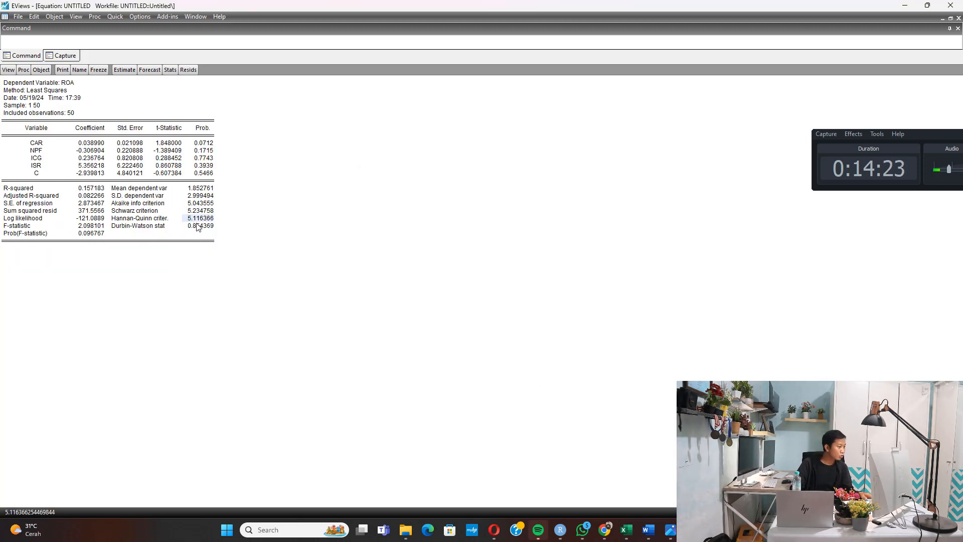
Copy the complete estimation output of the ROA regression
key(ctrl+a)
key(ctrl+c)
click(458, 287)
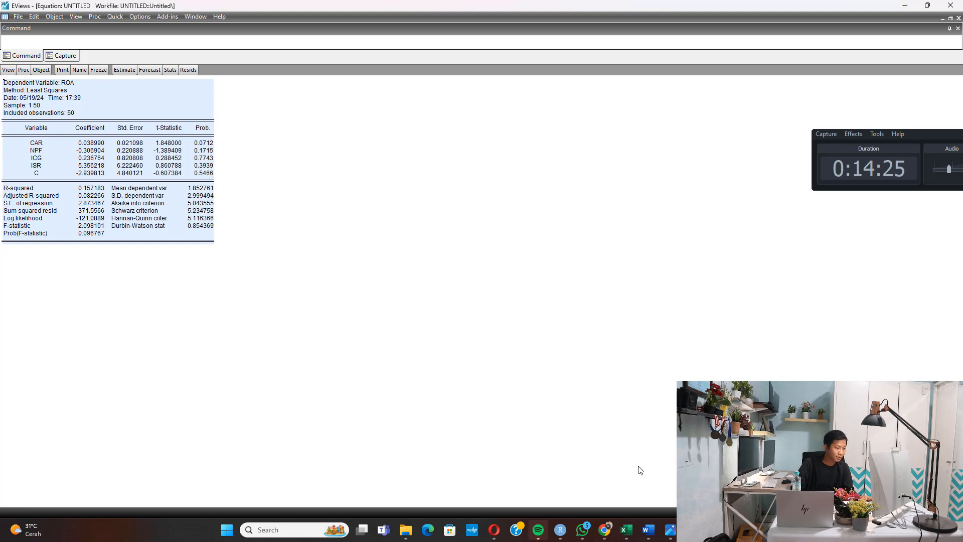
Switch to Document1 in Word and add the heading "Autokorelasi struktur II" below the LNNISR regression table
mouse_move(645, 527)
click(634, 452)
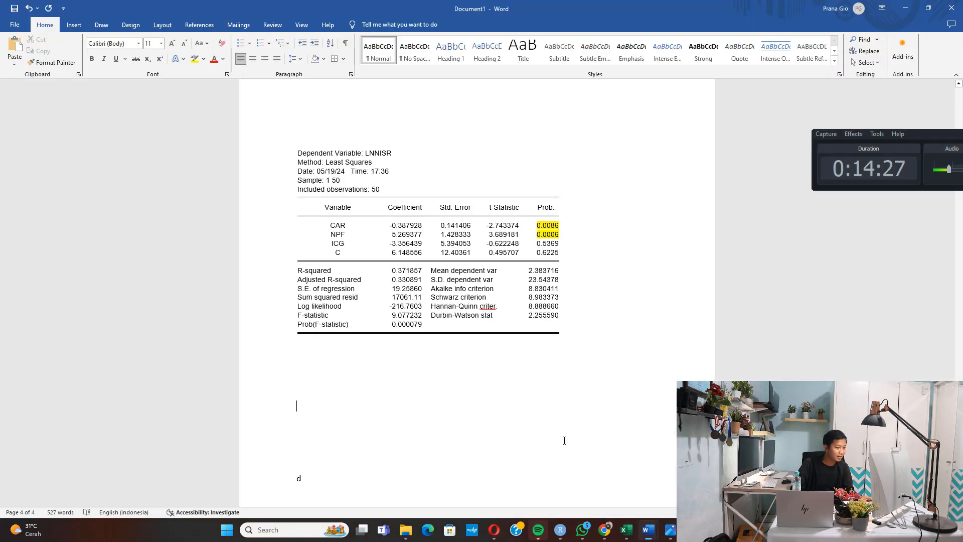
text(Autokreoaso)
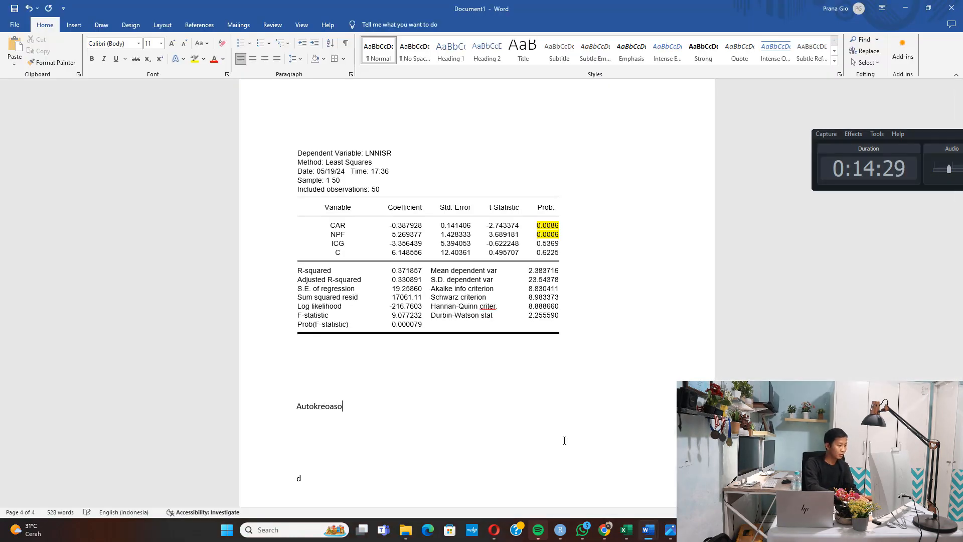
key(BackSpace)
key(BackSpace)
key(BackSpace)
key(BackSpace)
key(BackSpace)
key(BackSpace)
text(orelasi s)
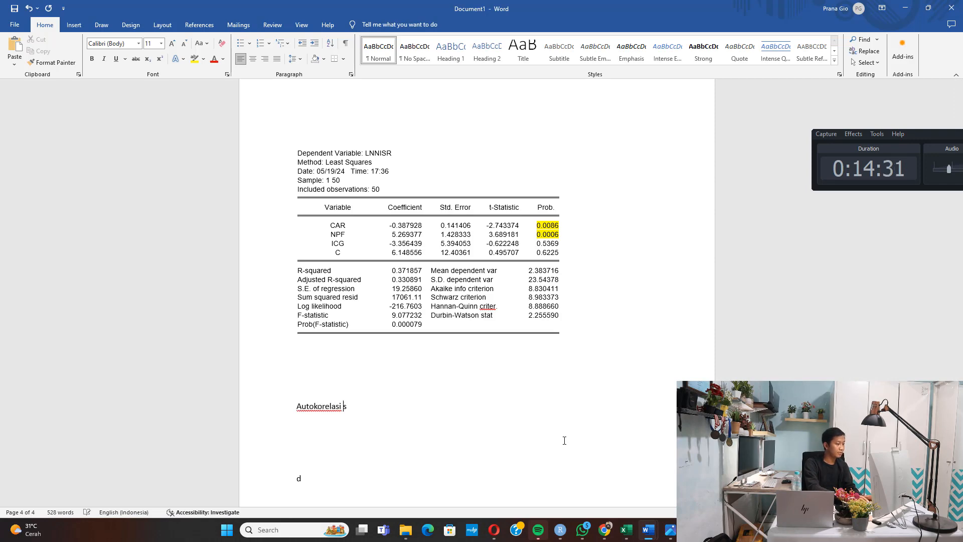
text(truktur II)
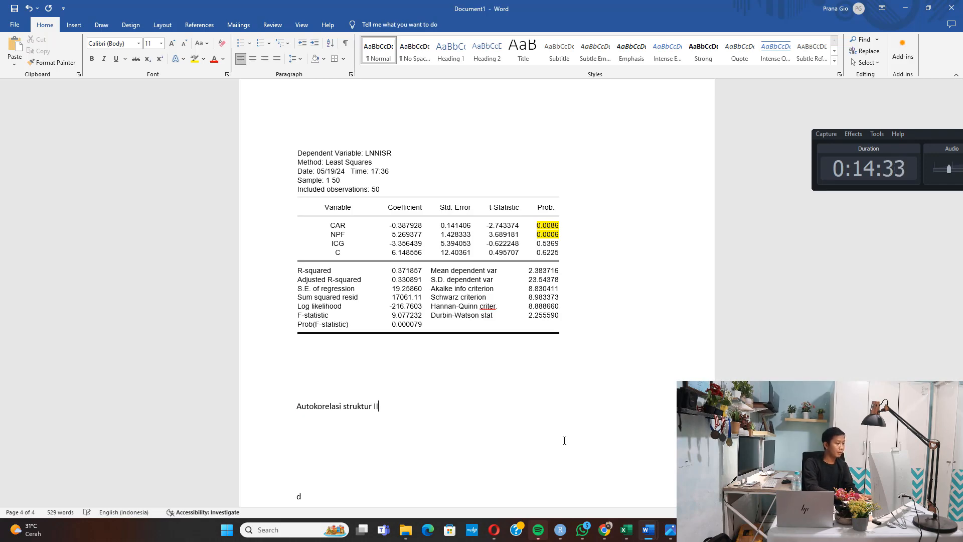
Paste the ROA regression output under the heading and highlight its Durbin-Watson stat label and value in yellow
key(Return)
key(ctrl+v)
drag(462, 452, 560, 449)
key(ctrl+alt+h)
scroll(597, 273, down, 3)
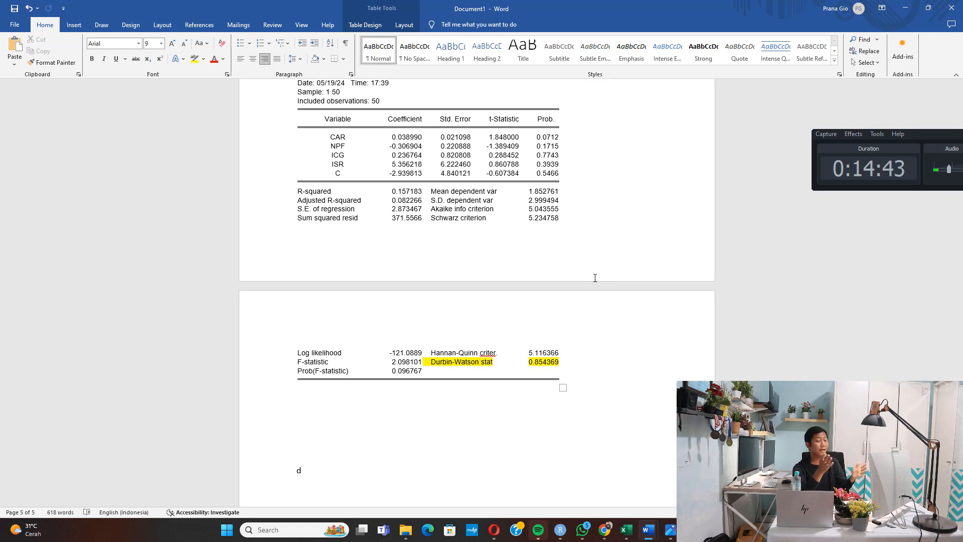
Below the ROA table, add the conclusion "Terkena autokorelasi" and the heading "Cek normalitas"
click(378, 423)
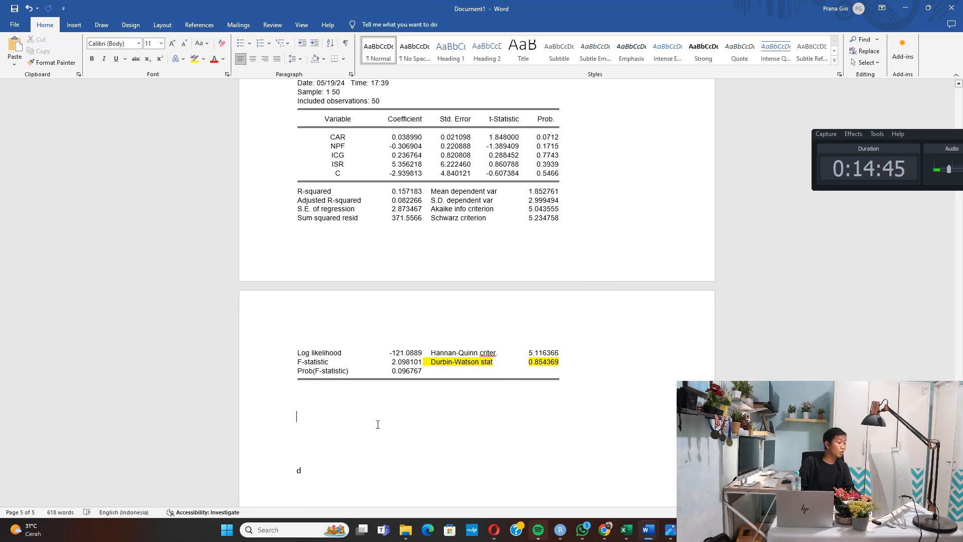
text(terkena autok)
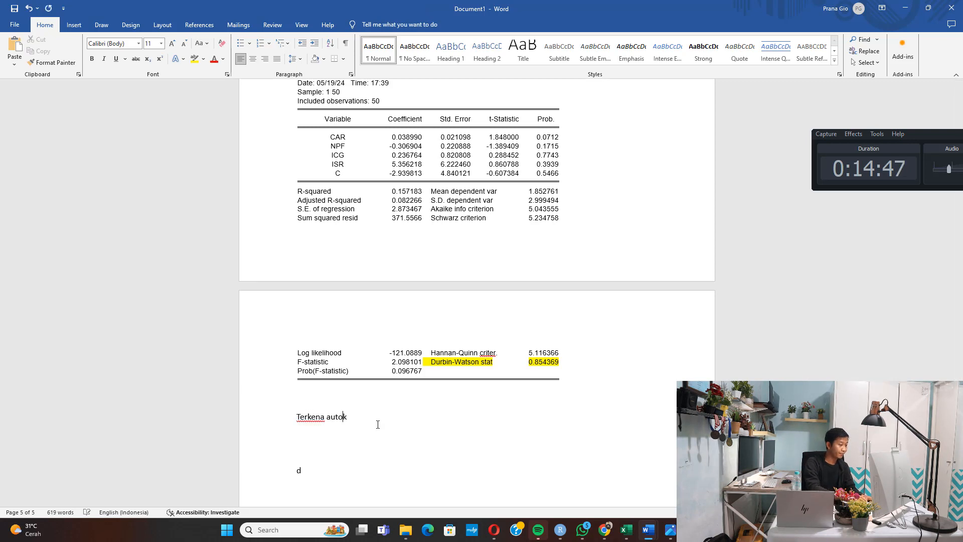
text(orelasi)
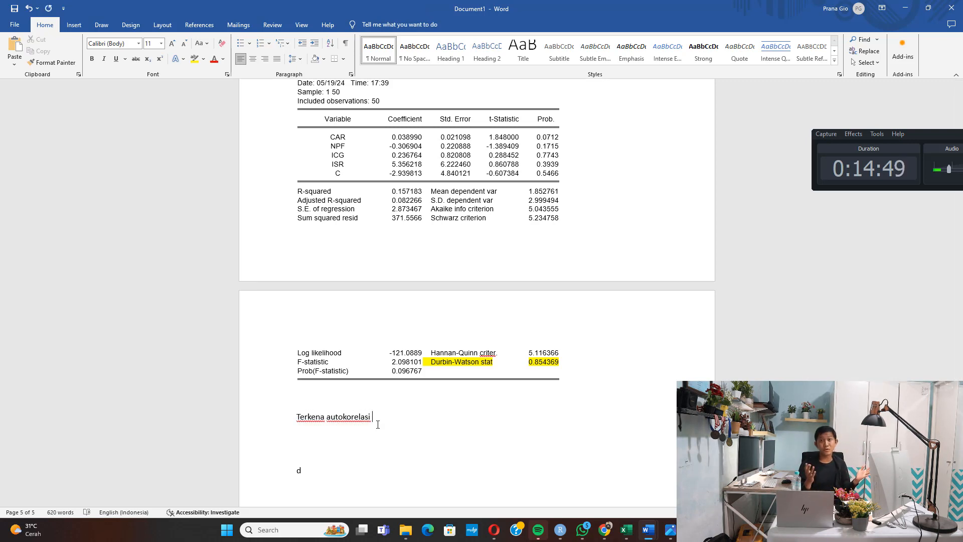
key(Return)
key(Return)
text(cek n)
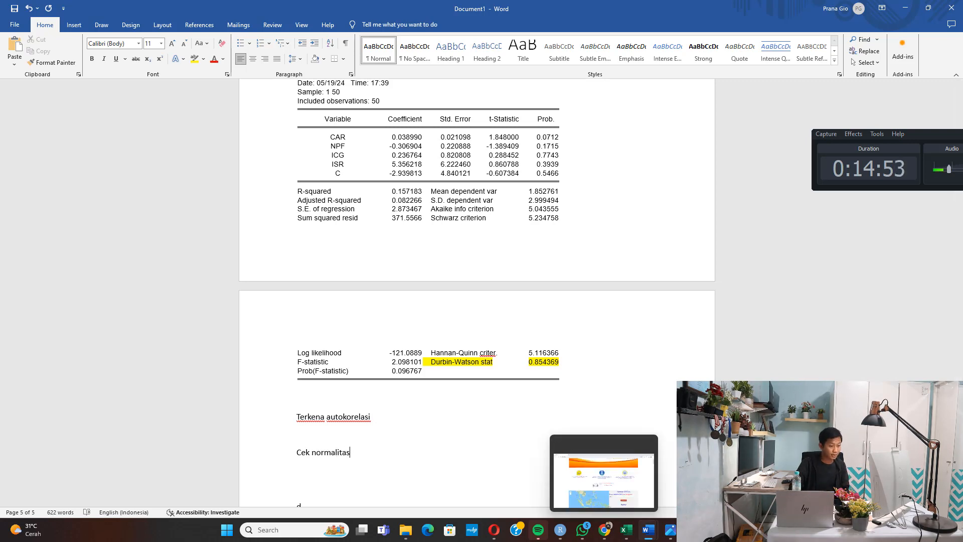
Switch to EViews, run the histogram normality test on the ROA regression's residuals and copy the resulting graph
click(605, 530)
click(76, 16)
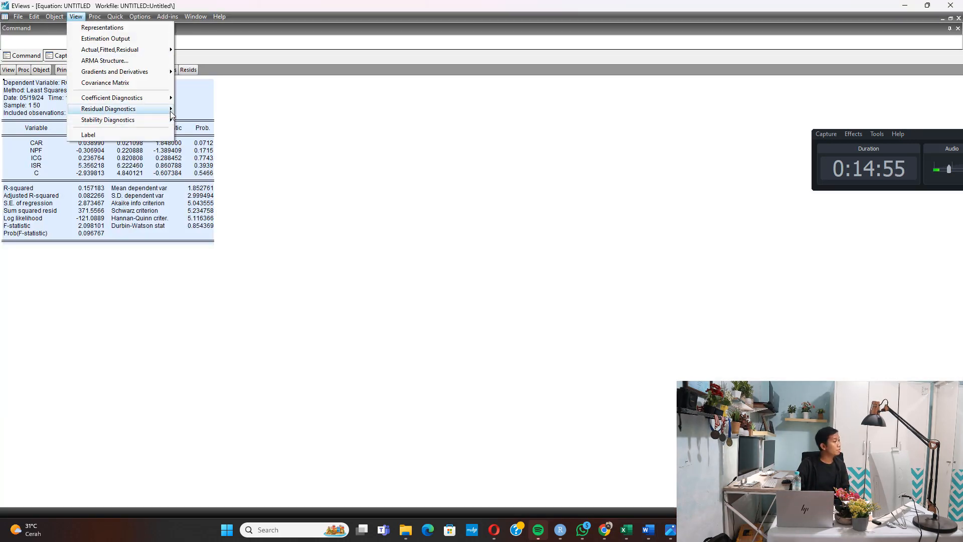
mouse_move(126, 108)
click(250, 132)
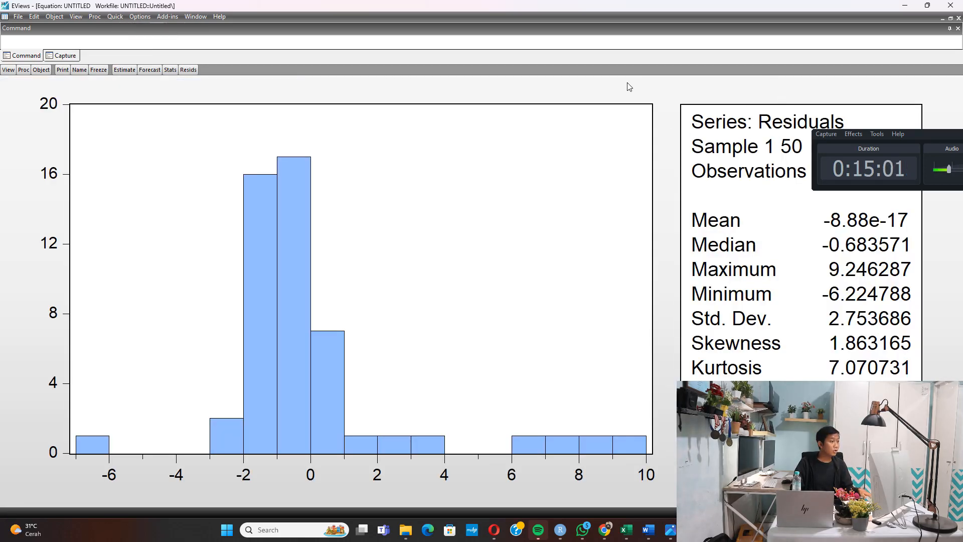
click(655, 290)
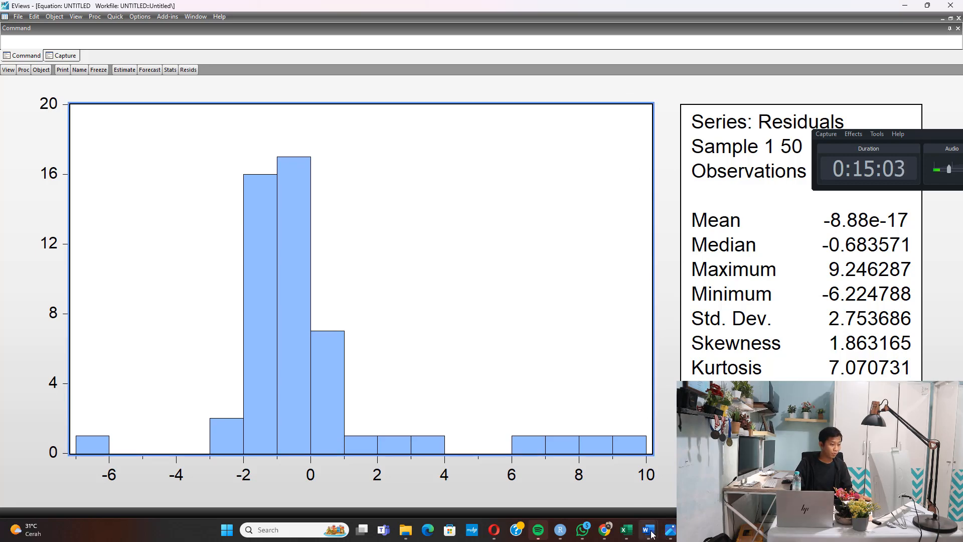
Switch to Document1 in Word, paste the residual histogram under "Cek normalitas" and add the line "Prob 0.00000 < 0.05"
mouse_move(648, 529)
click(643, 471)
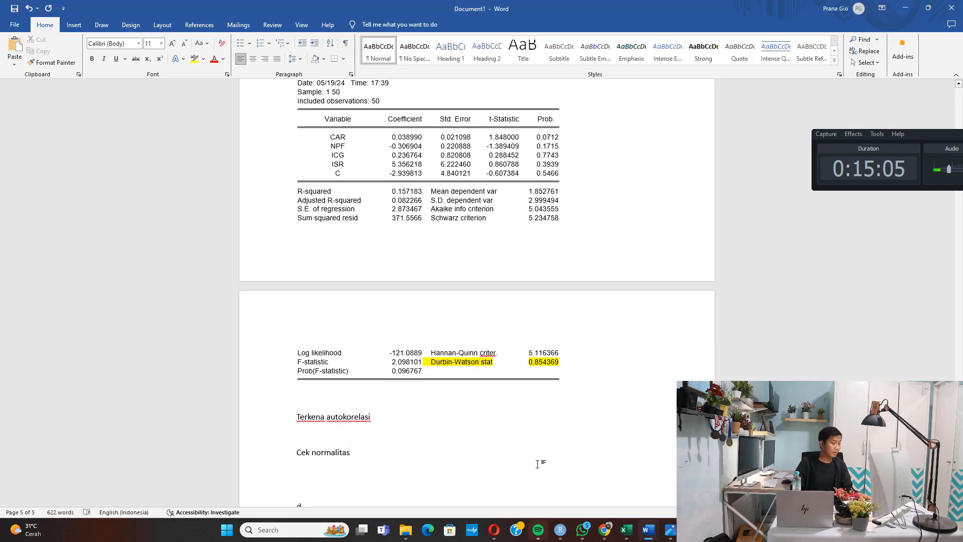
key(ctrl+v)
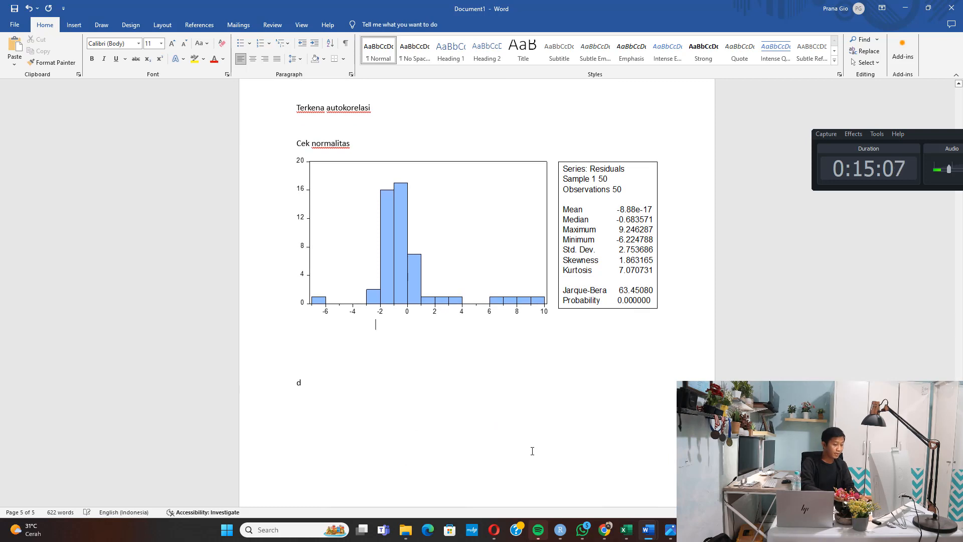
text(prob 0.)
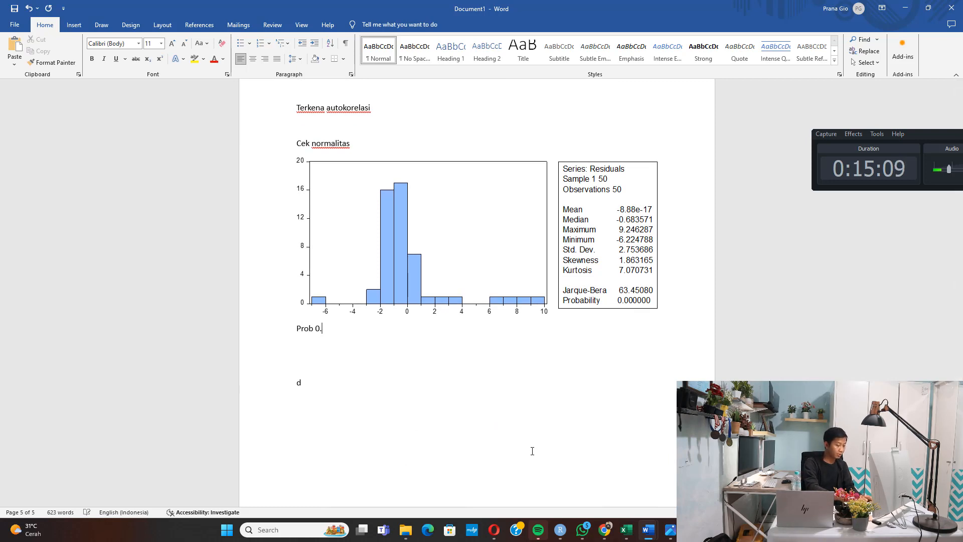
text(00000 < 0.05)
key(Return)
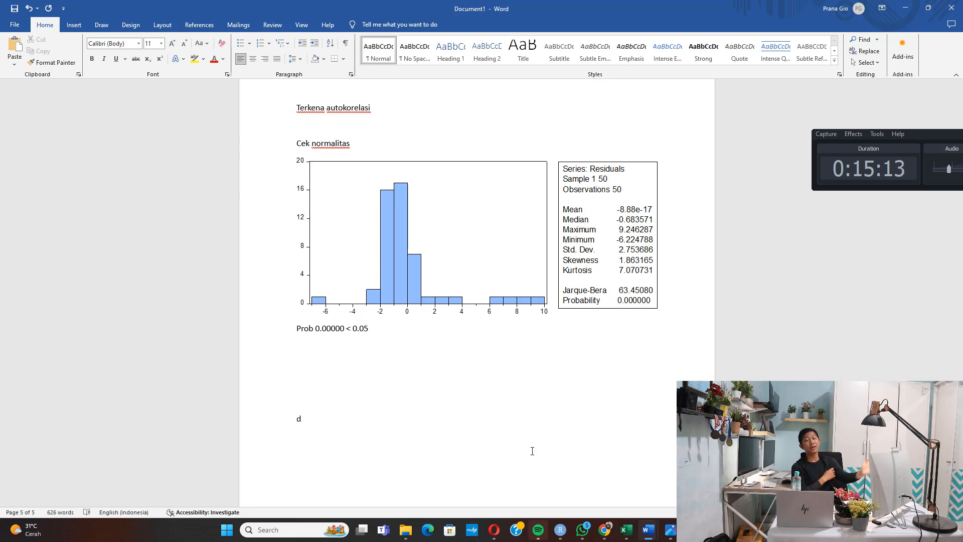
Consult the Struktur II line in the Notepad notes and inspect the lnnROA formula in cell Q10 of the Data workbook in Excel
scroll(533, 451, up, 15)
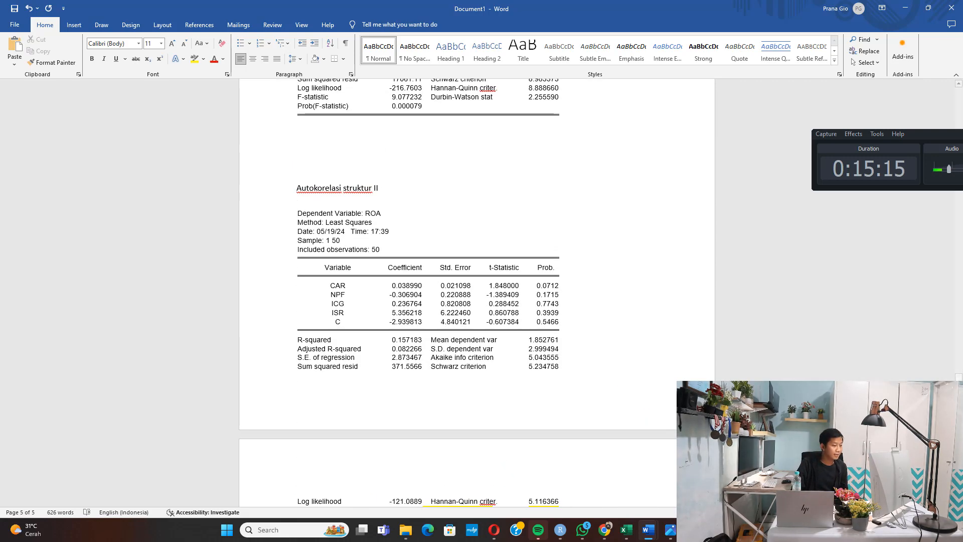
click(671, 530)
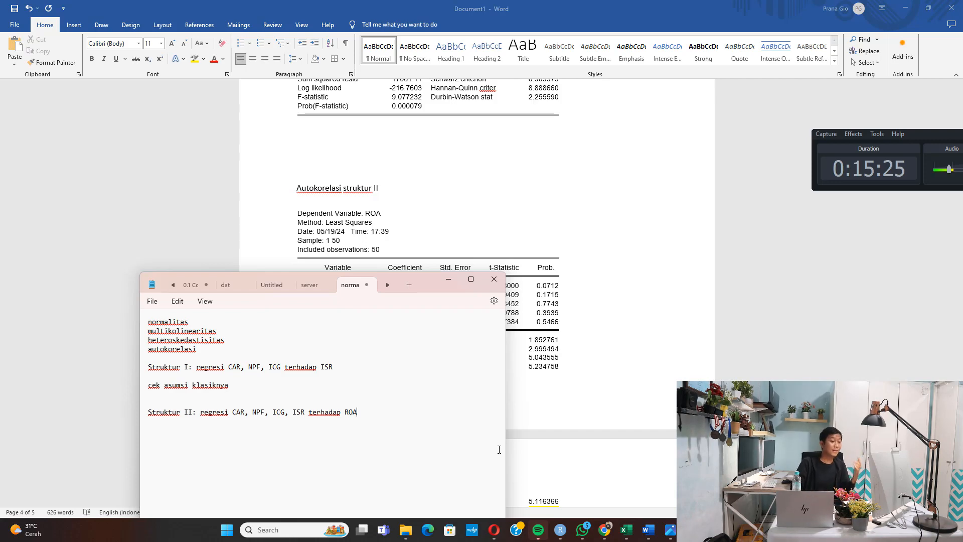
mouse_move(627, 529)
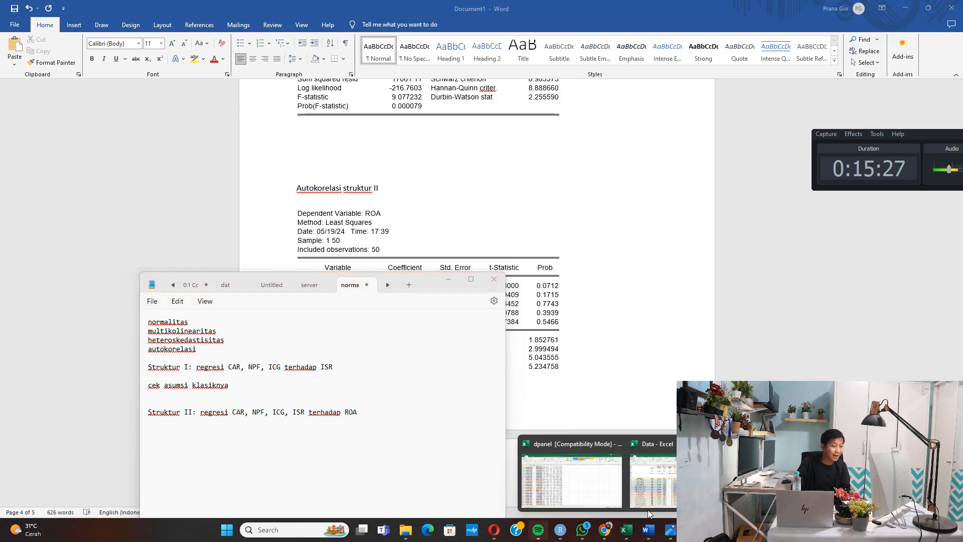
click(652, 471)
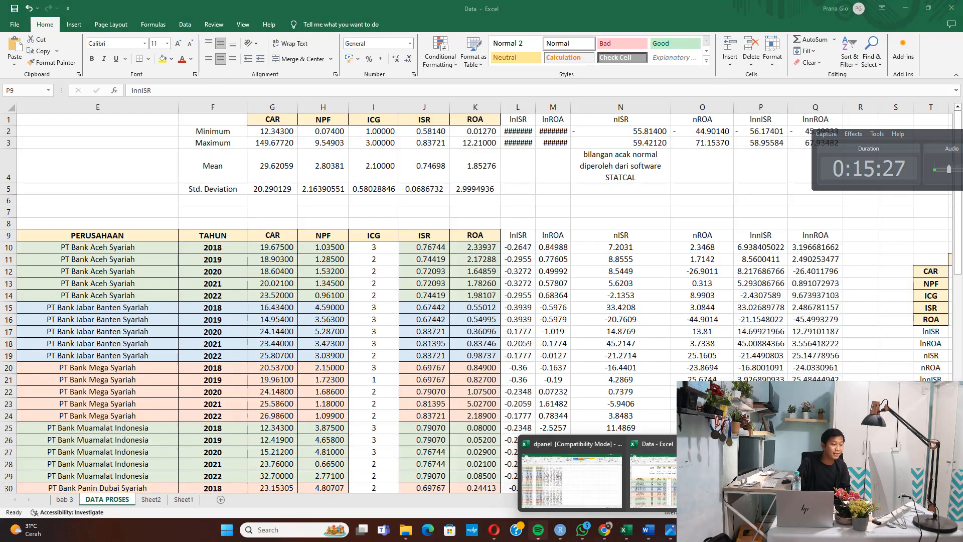
click(808, 239)
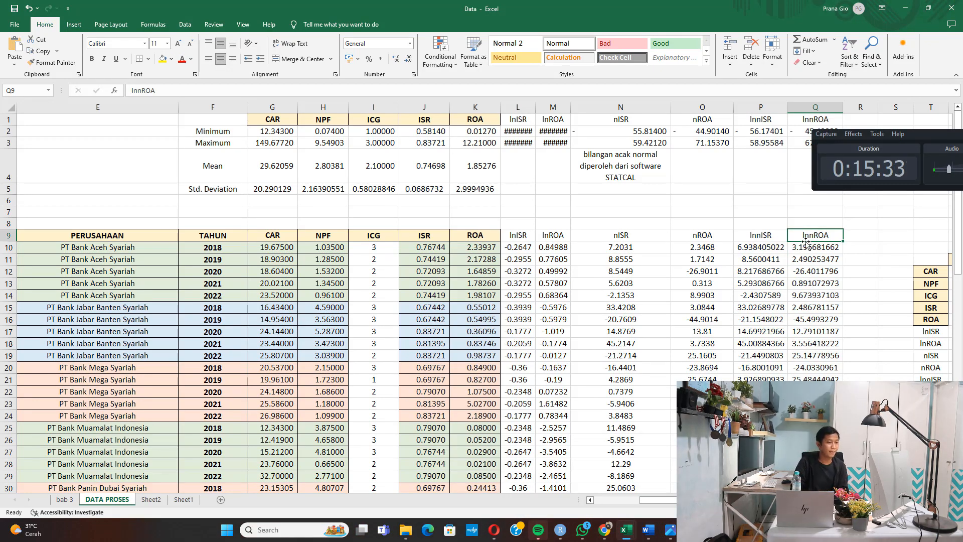
click(810, 249)
text(=M10+O10)
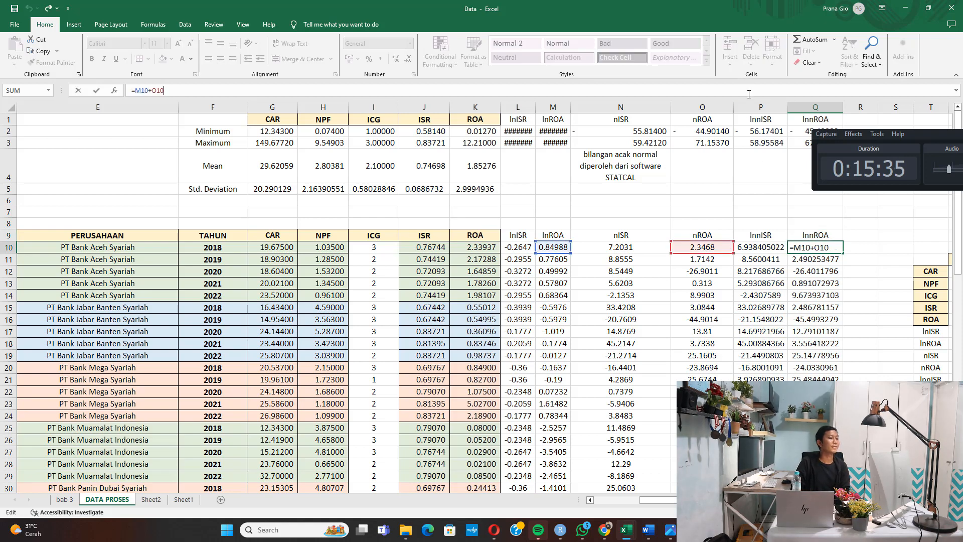
key(Return)
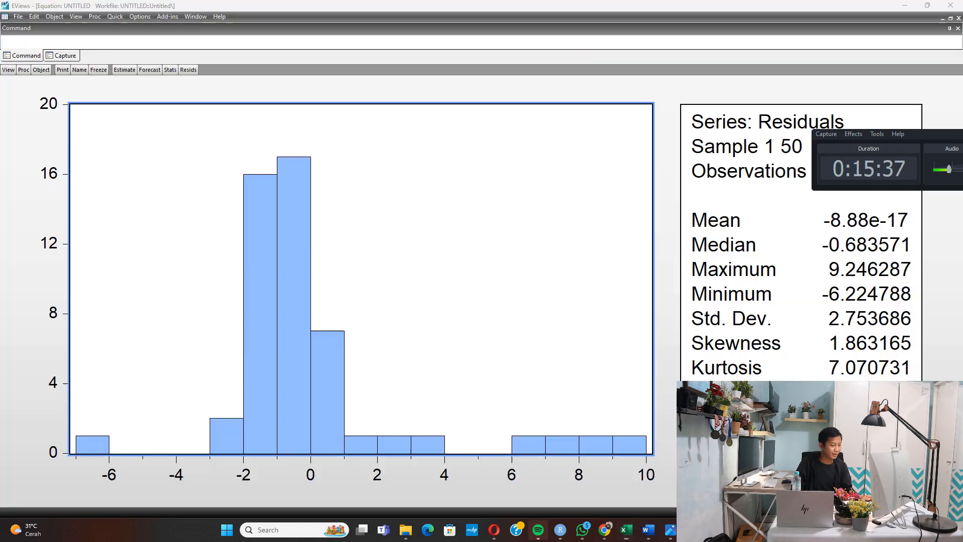
Switch to EViews and re-estimate the least squares equation with lnnroa as dependent variable and lnnisr instead of isr, on sample 1 50
key(alt+Tab)
click(124, 70)
click(415, 248)
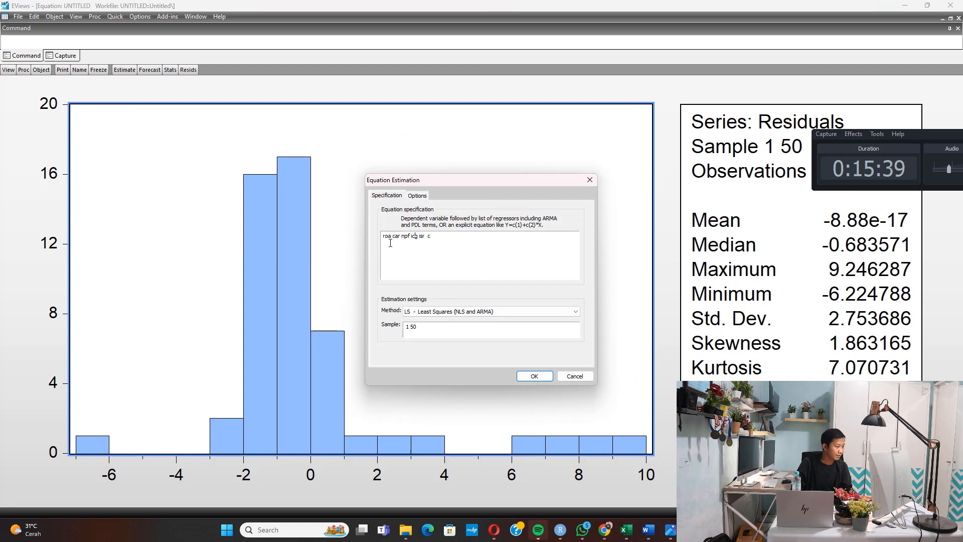
text(l)
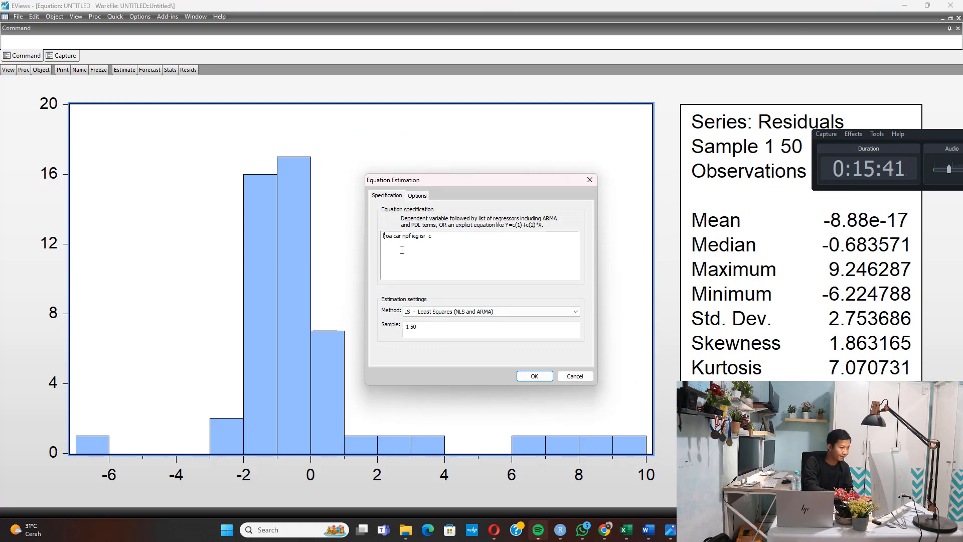
text(nn)
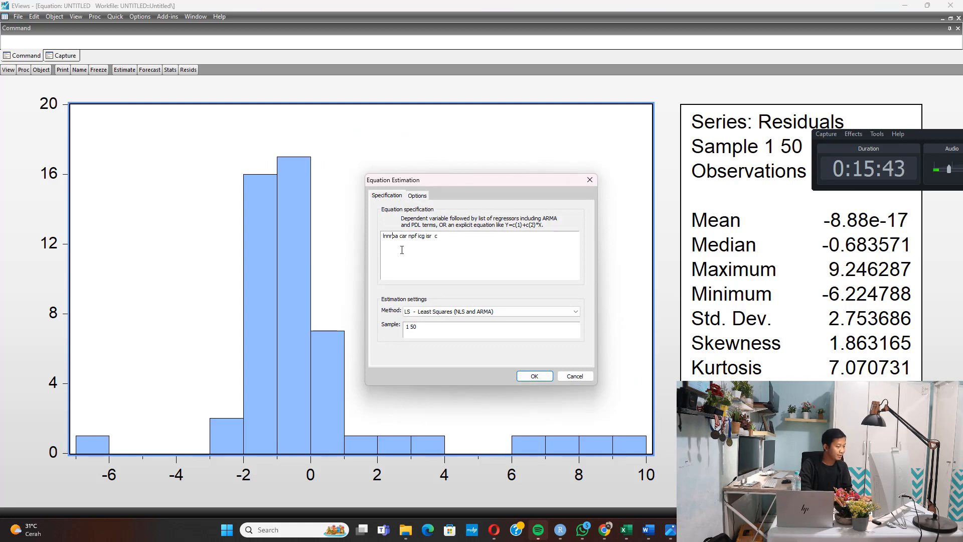
text(nn)
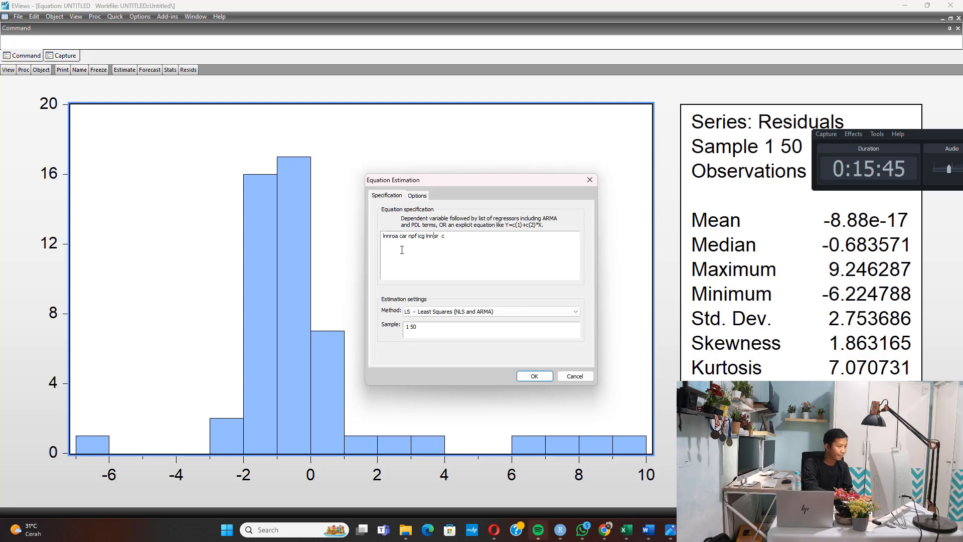
click(498, 243)
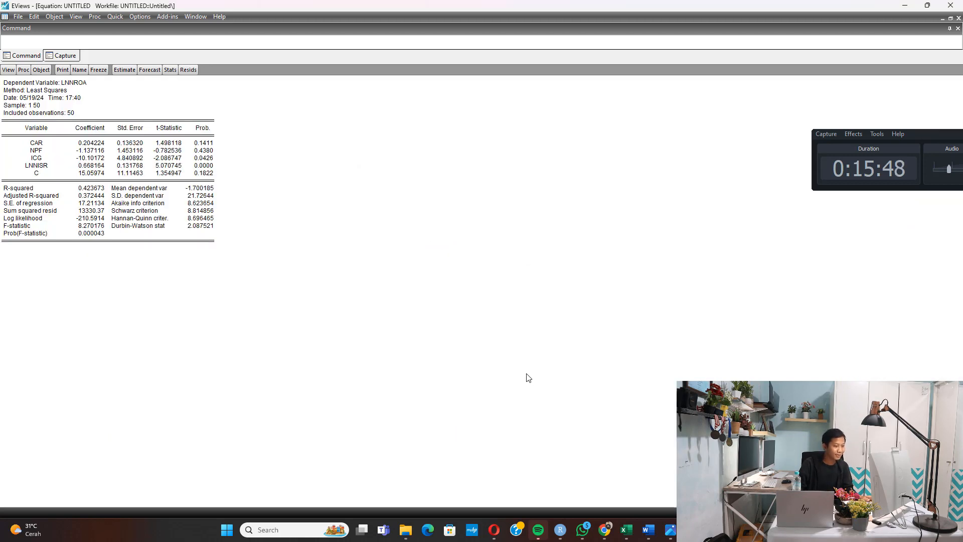
click(534, 377)
key(ctrl+a)
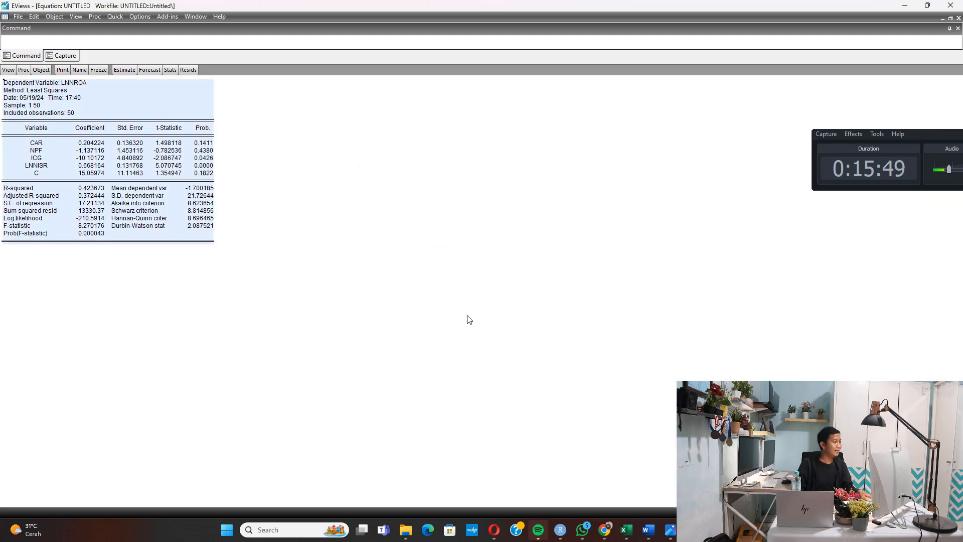
key(ctrl+c)
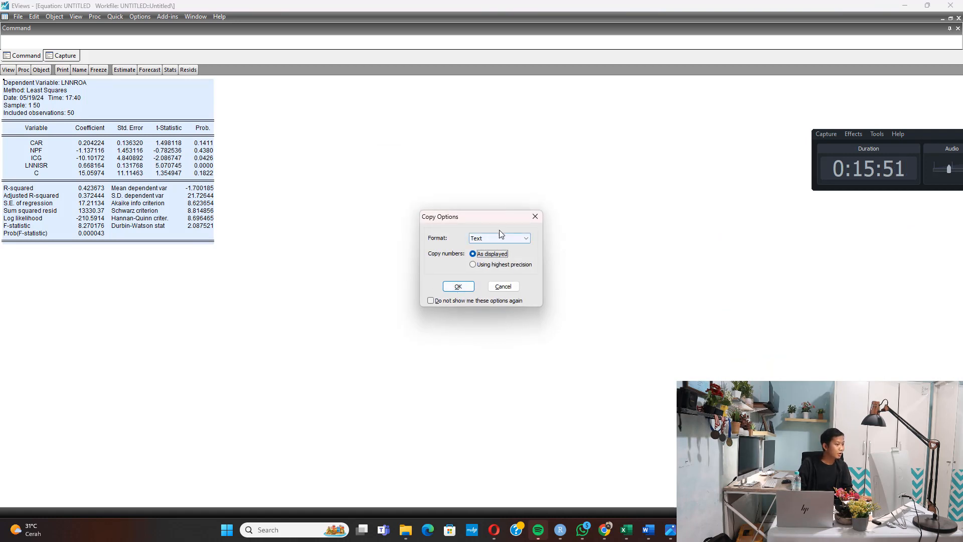
click(532, 218)
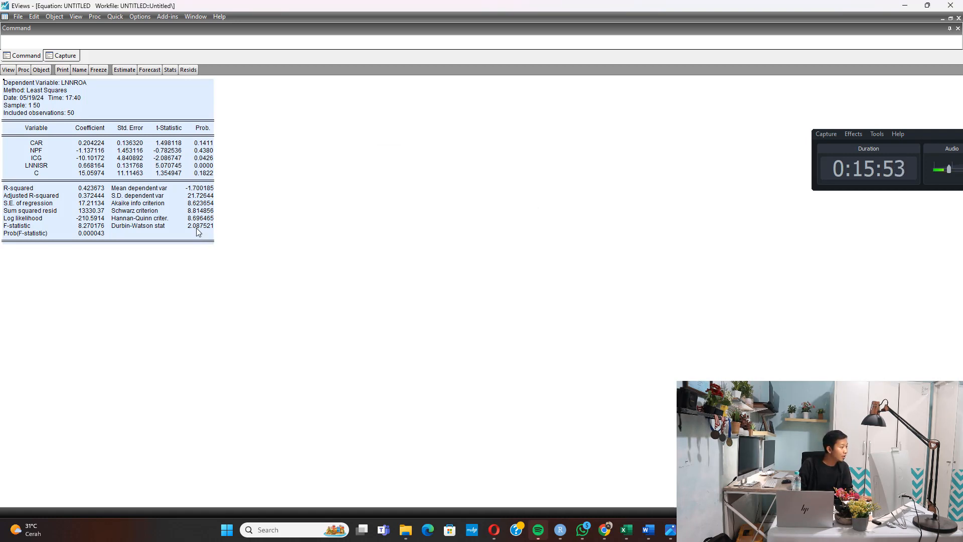
Switch to the Bab 4 document in Word and check the Durbin-Watson value in Tabel 4.5 against the new Struktur II output
click(653, 527)
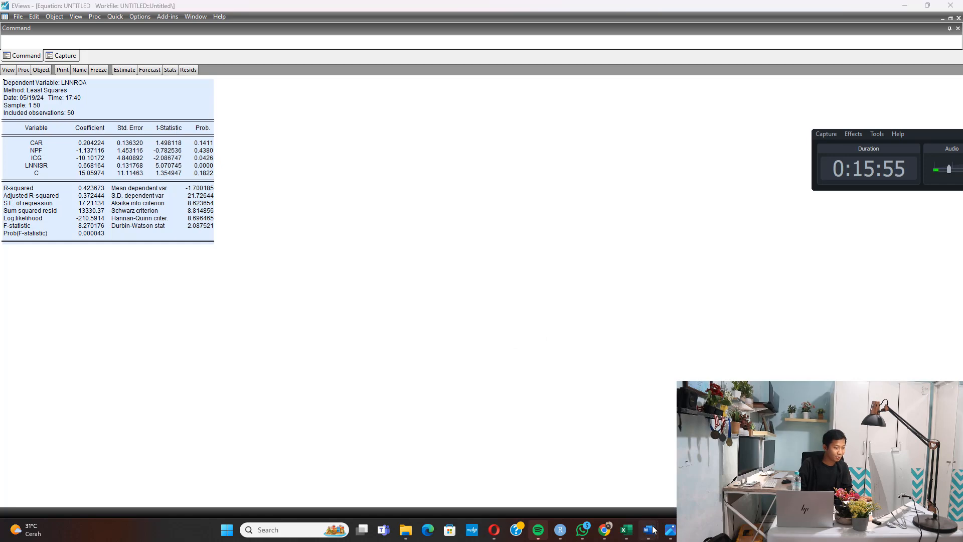
click(748, 480)
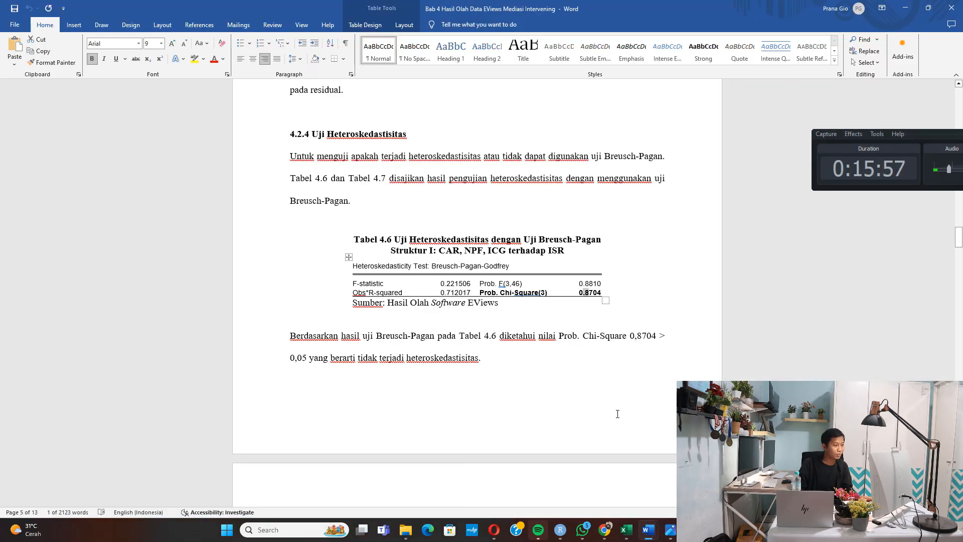
scroll(577, 311, up, 6)
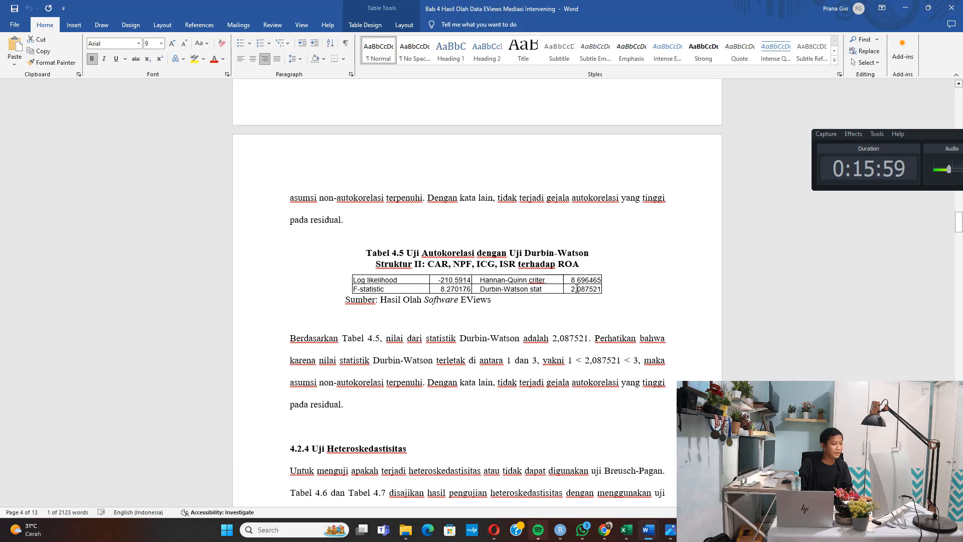
drag(573, 290, 601, 290)
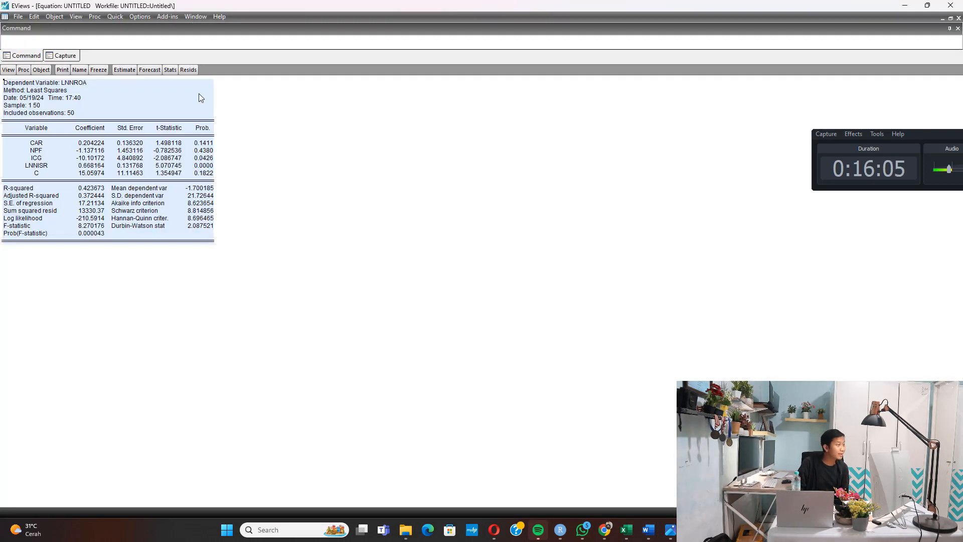
Switch to EViews and run the histogram normality test on the residuals of the Struktur II equation
key(alt+Tab)
click(83, 21)
mouse_move(139, 110)
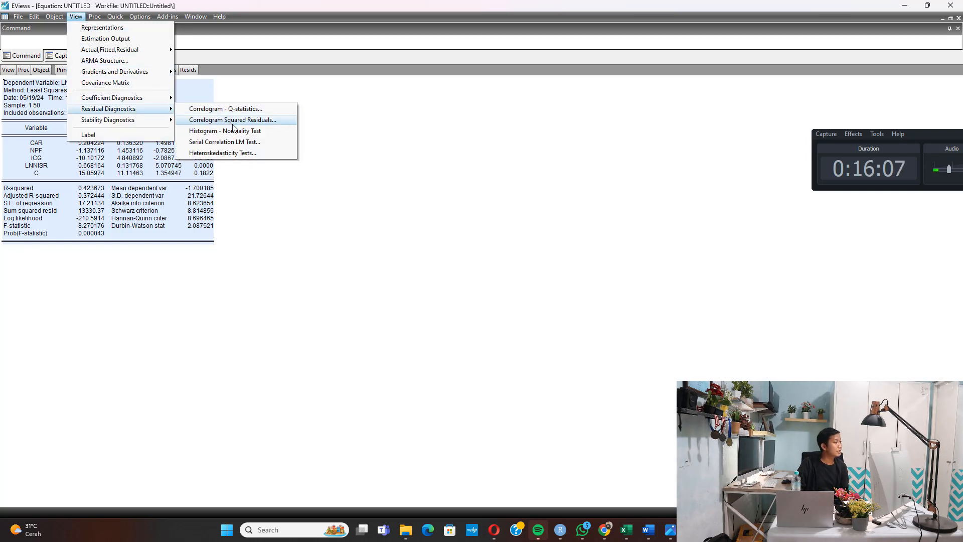
click(236, 131)
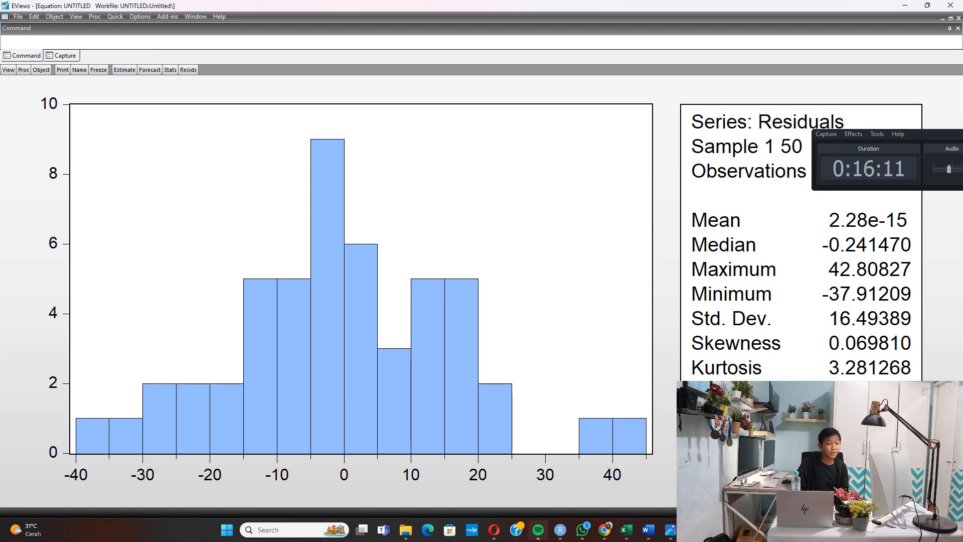
Switch to the Bab 4 document in Word and check the Struktur II normality result in Gambar 4.2 and the VIF values in Tabel 4.3
click(649, 532)
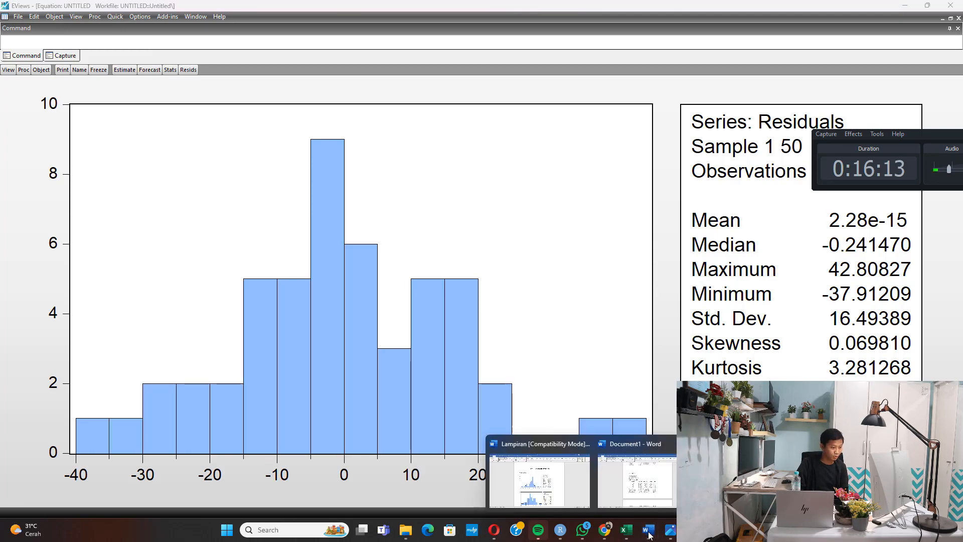
click(725, 477)
scroll(617, 318, up, 18)
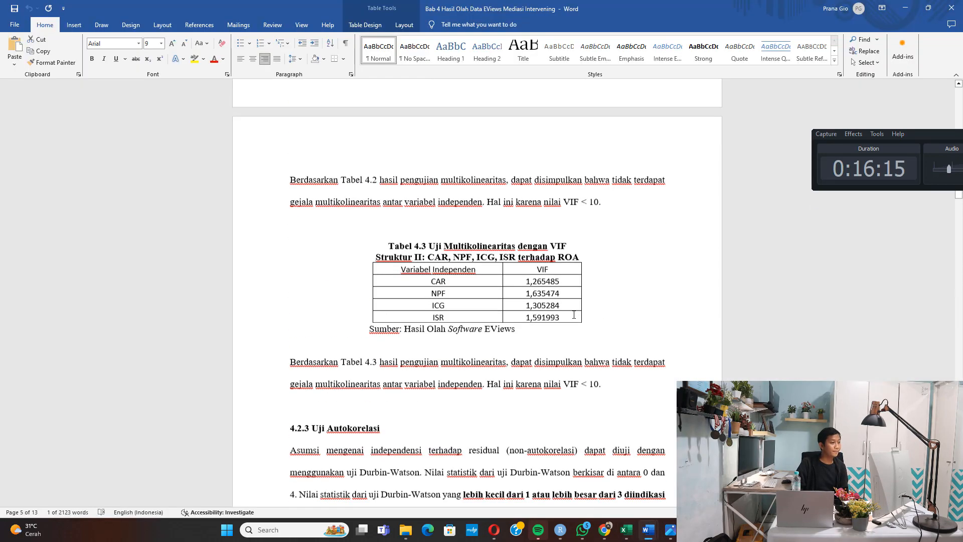
scroll(560, 326, up, 6)
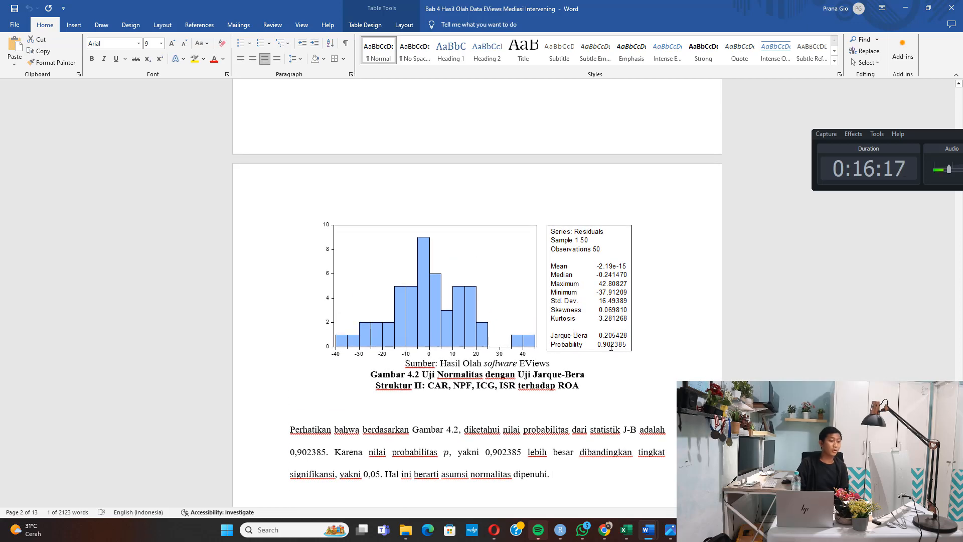
scroll(607, 350, down, 7)
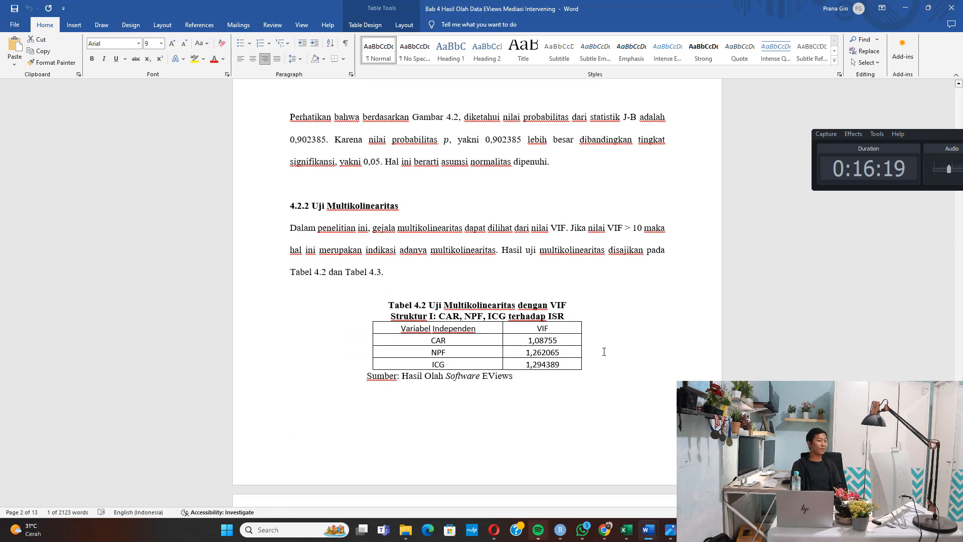
scroll(601, 353, down, 6)
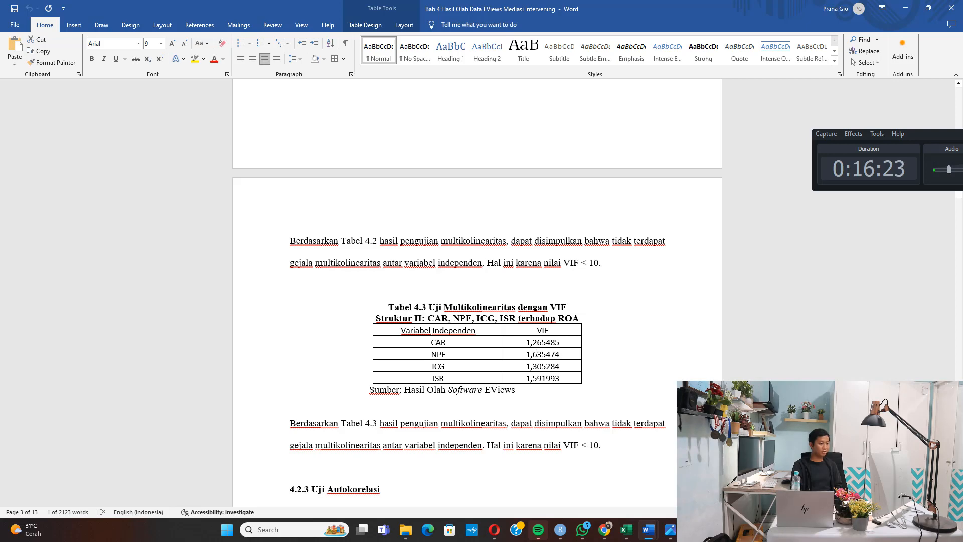
Switch to EViews, compute the variance inflation factors for the Struktur II equation and inspect the centered VIF values
key(alt+Tab)
click(76, 17)
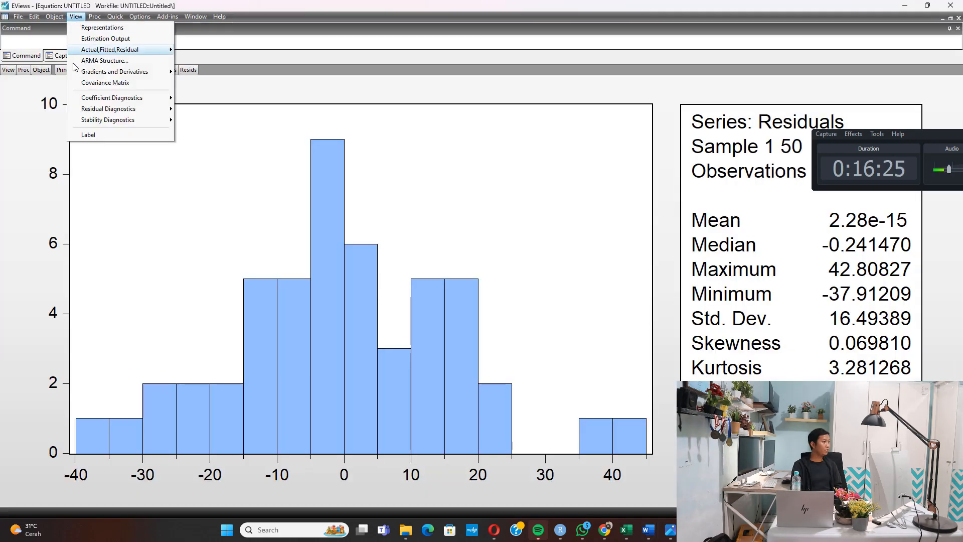
mouse_move(160, 99)
click(247, 132)
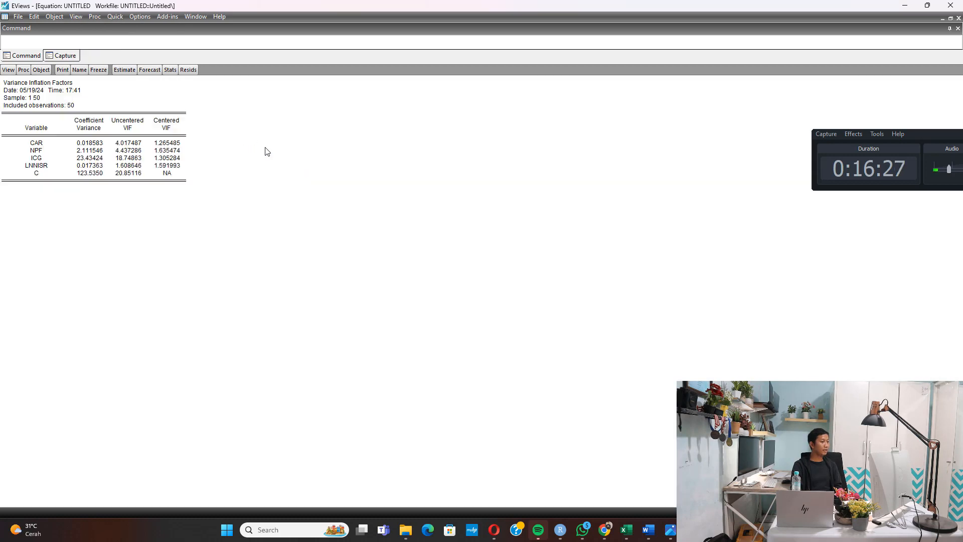
click(170, 145)
click(168, 165)
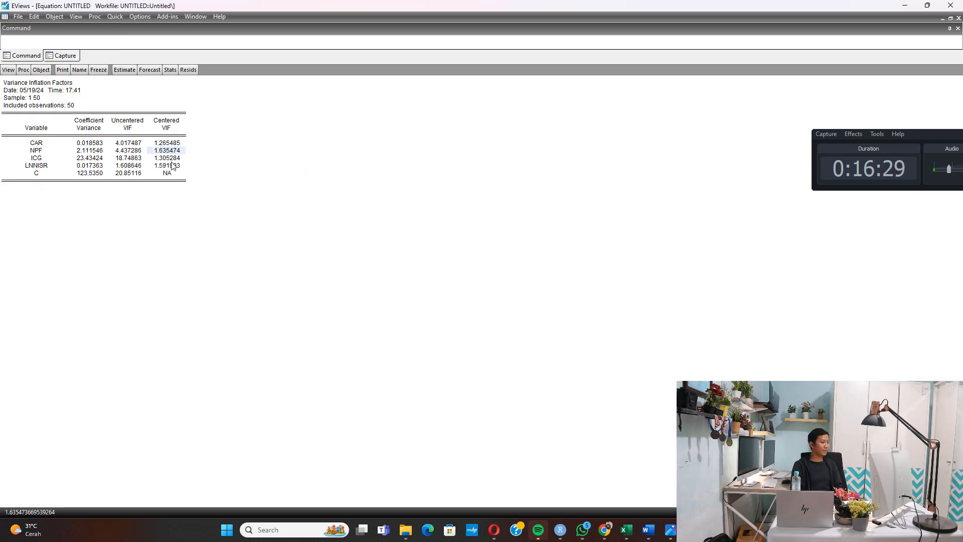
Run the Breusch-Pagan-Godfrey heteroskedasticity test on the Struktur II equation and inspect the Obs*R-squared Prob. Chi-Square value
click(76, 17)
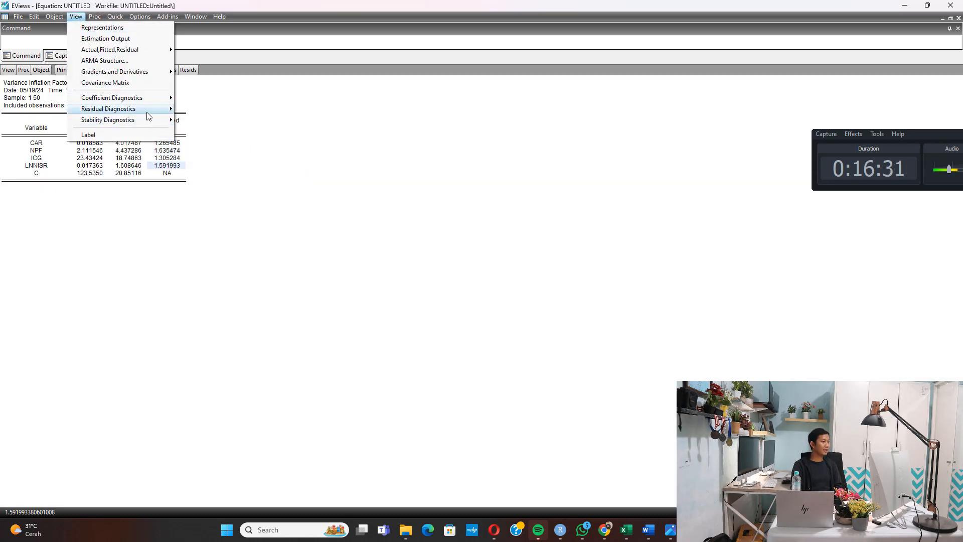
mouse_move(149, 111)
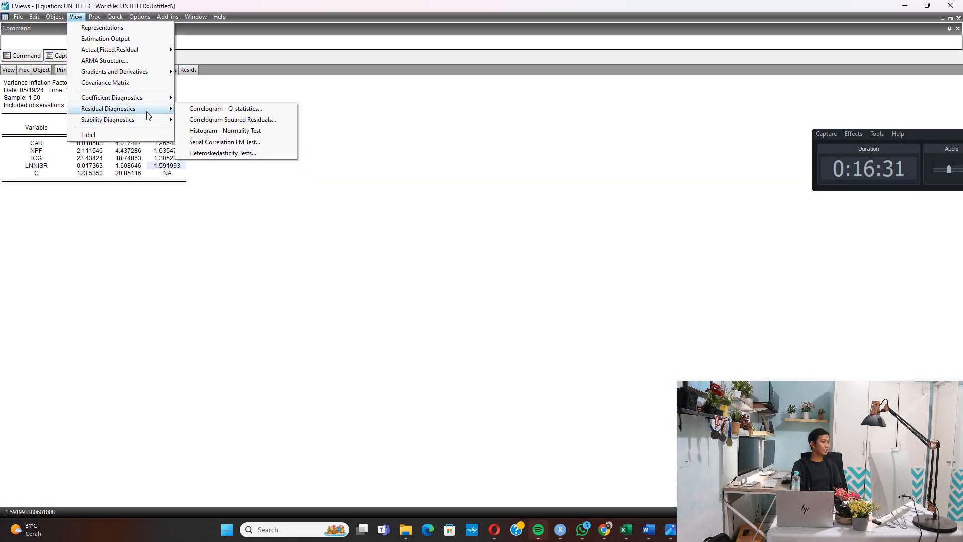
click(232, 153)
click(459, 349)
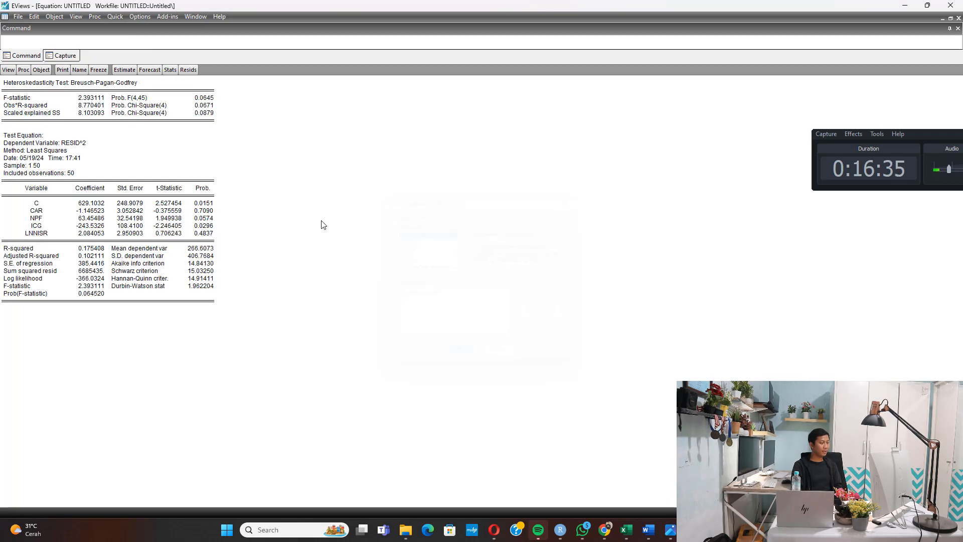
click(204, 106)
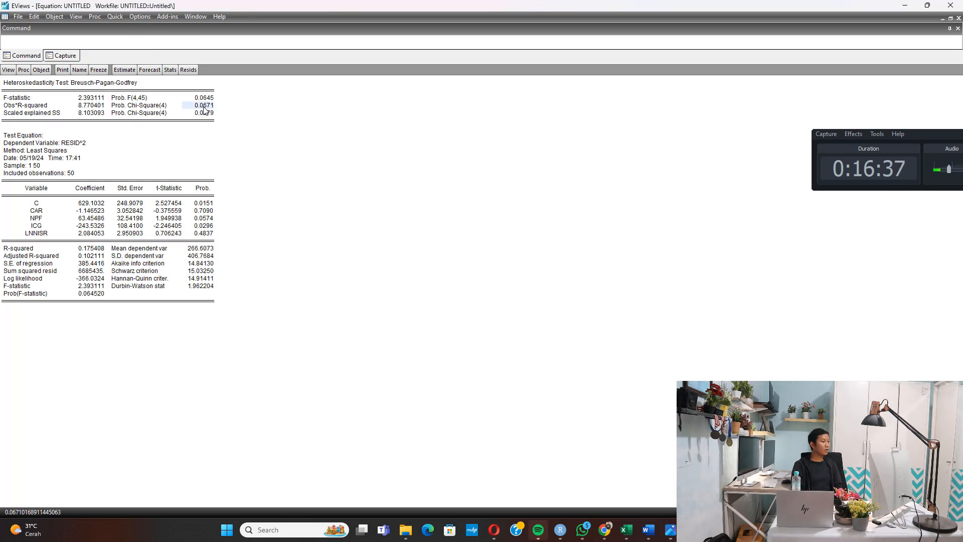
Switch to the Bab 4 document in Word and check the Breusch-Pagan result in Tabel 4.7 against the new Struktur II output
mouse_move(648, 530)
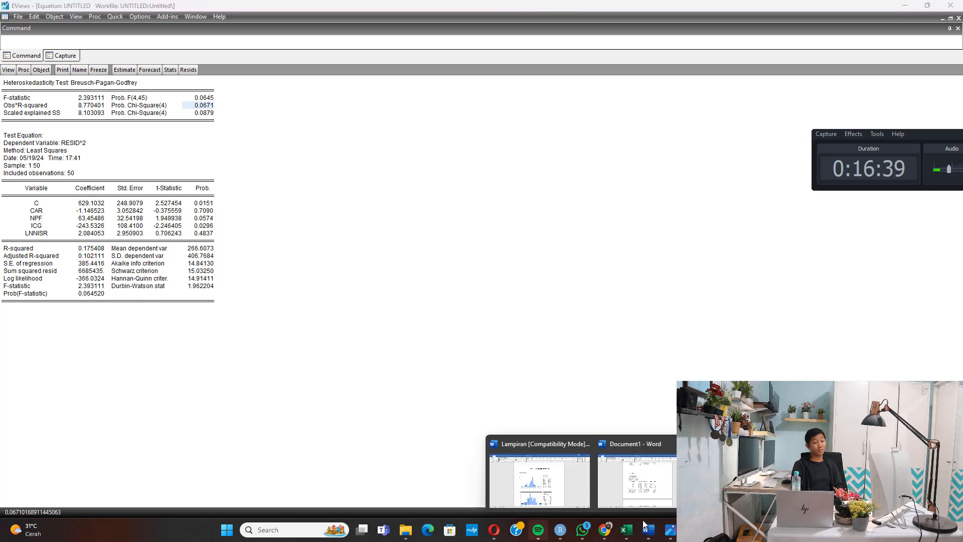
click(728, 481)
scroll(470, 329, down, 6)
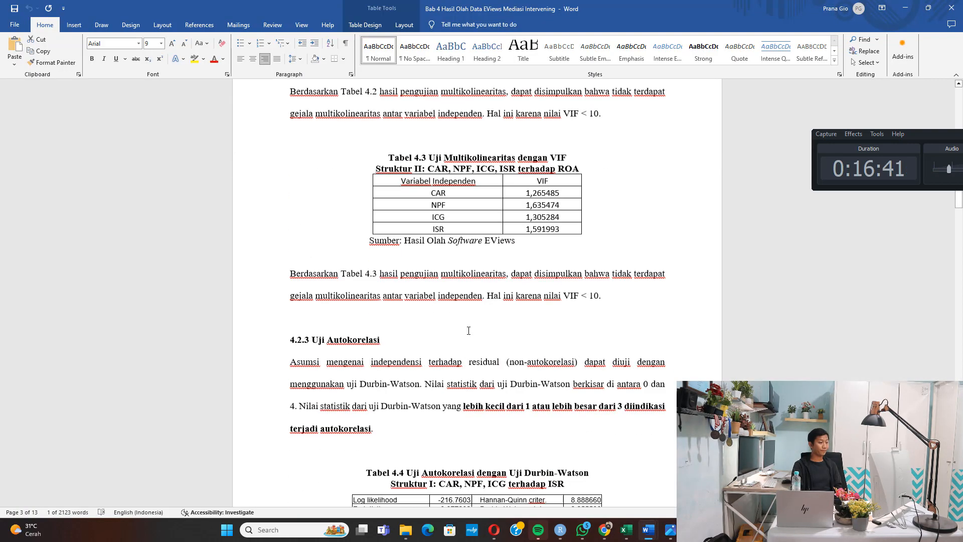
scroll(483, 321, down, 8)
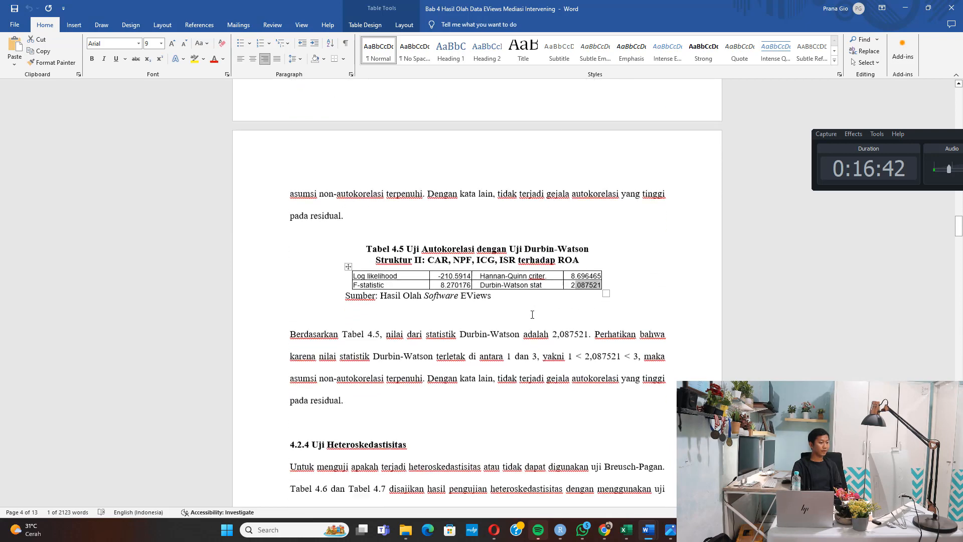
scroll(538, 310, down, 6)
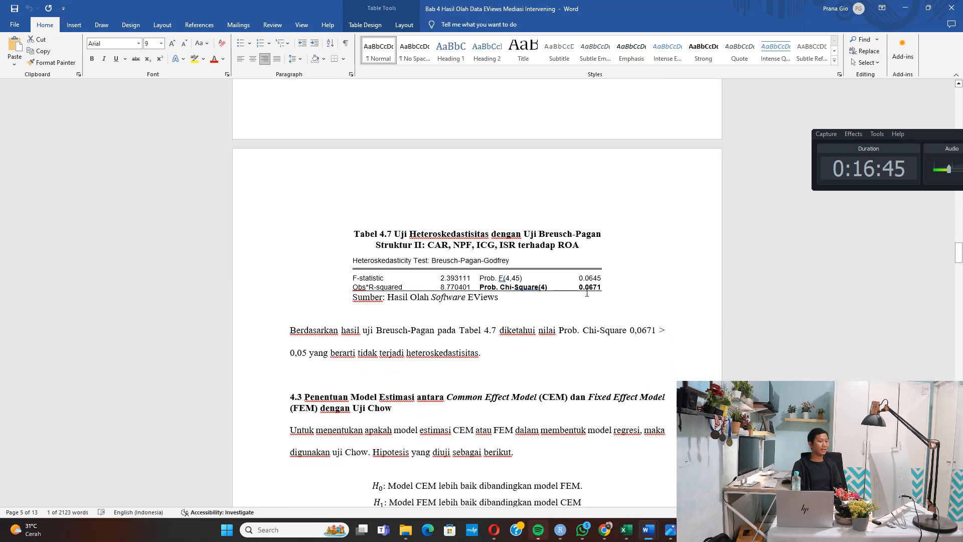
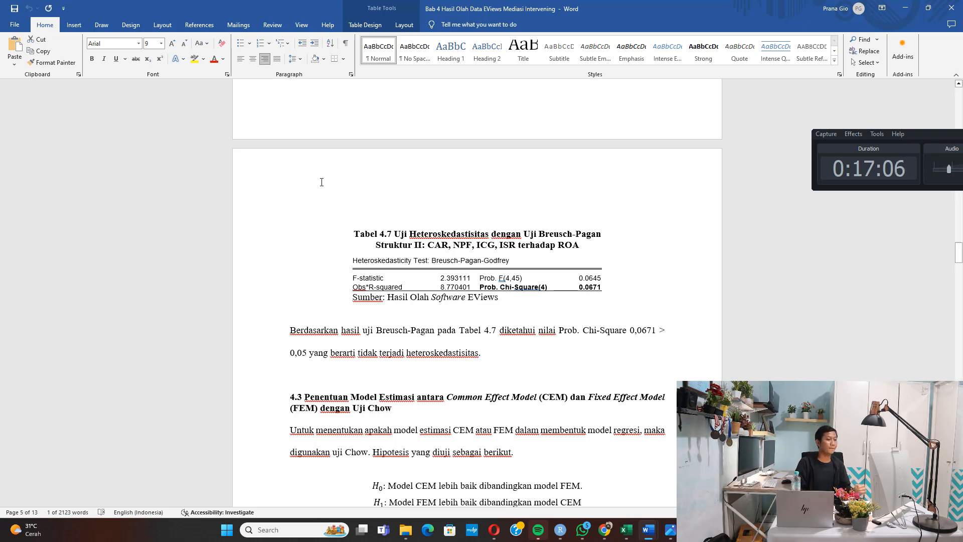
Switch to EViews, delete the untitled equation and close the untitled 50-observation workfile
key(alt+Tab)
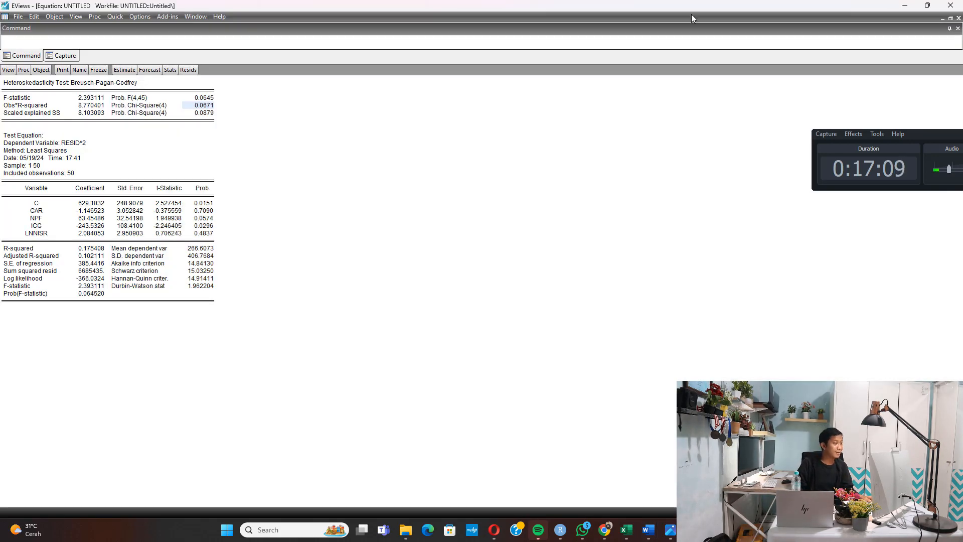
click(959, 18)
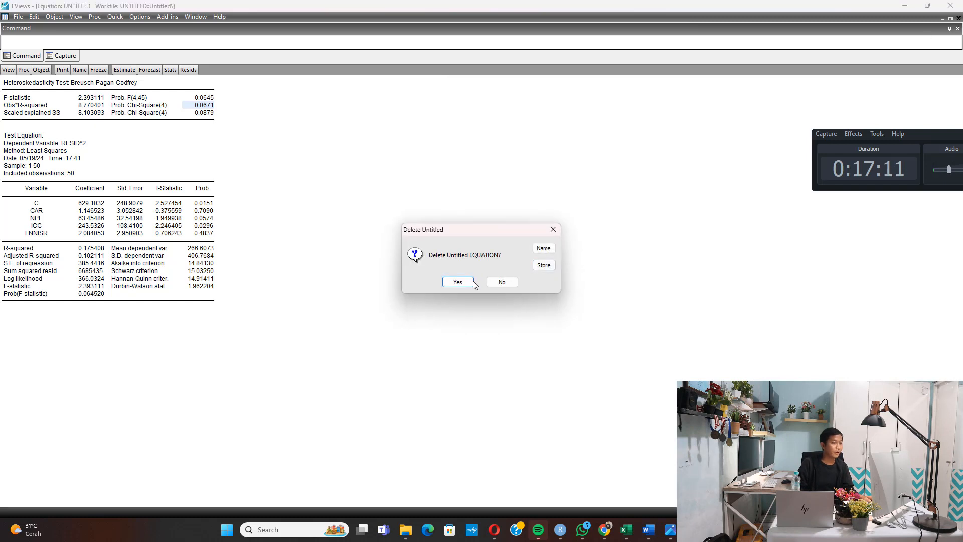
click(456, 280)
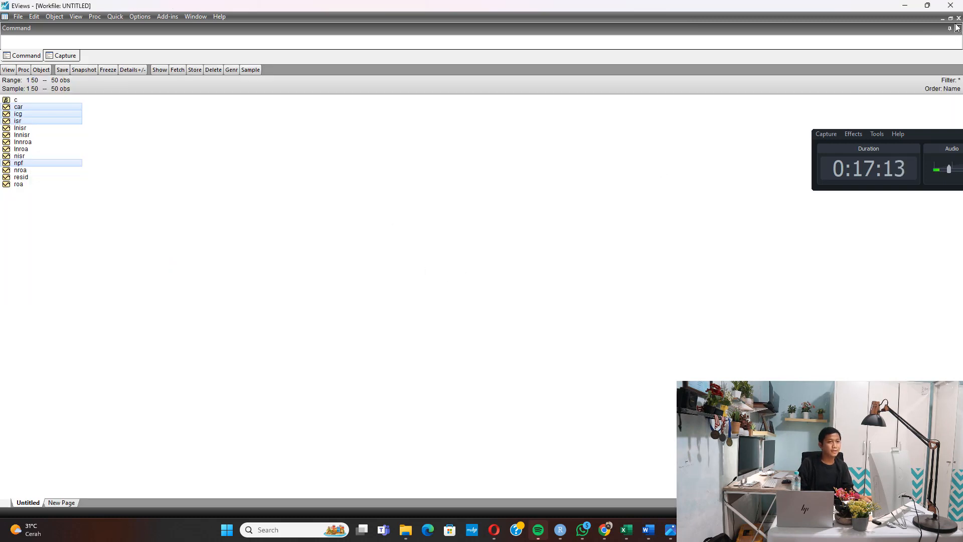
click(959, 18)
click(479, 284)
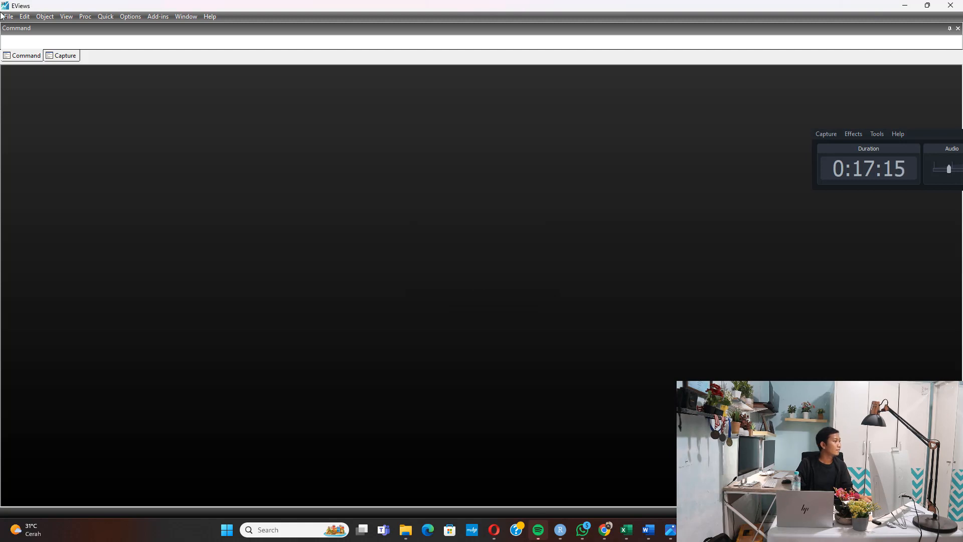
Create a new annual dated workfile from 2018 to 2022, checking the years in the Excel Data workbook, and maximize its window
click(8, 17)
mouse_move(145, 33)
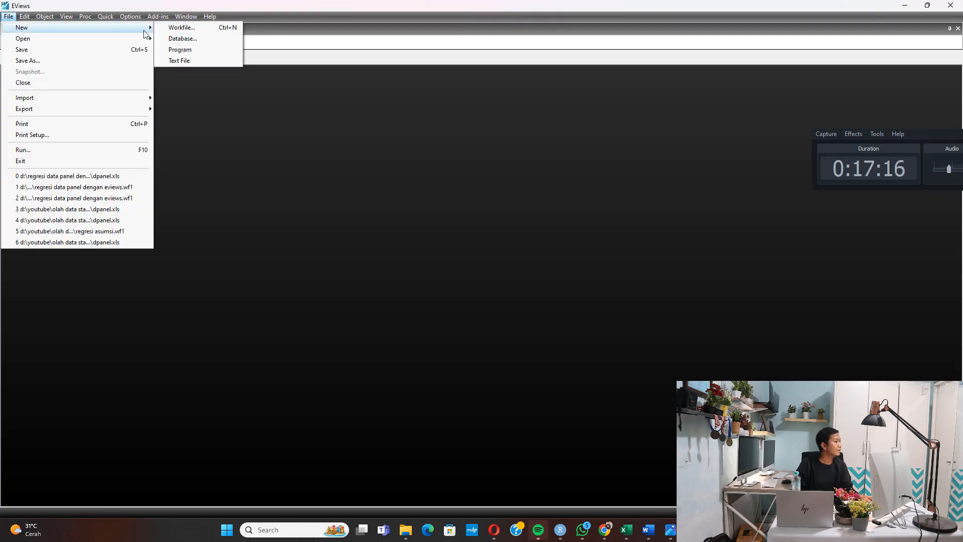
click(181, 28)
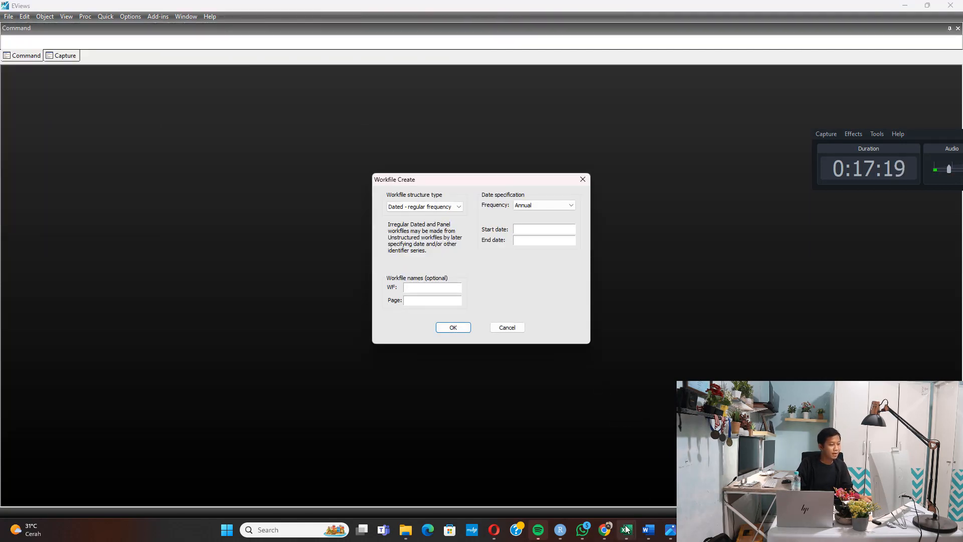
mouse_move(626, 530)
click(650, 501)
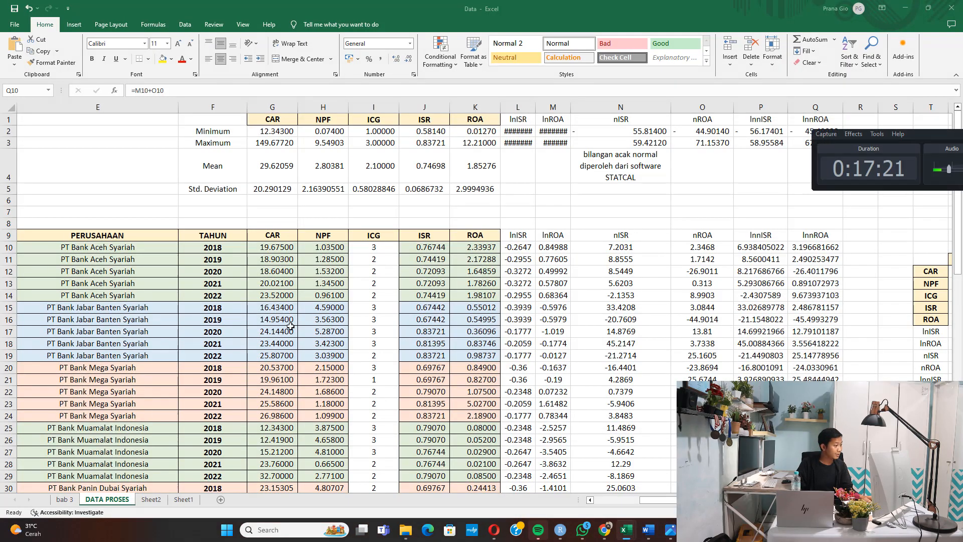
key(alt+Tab)
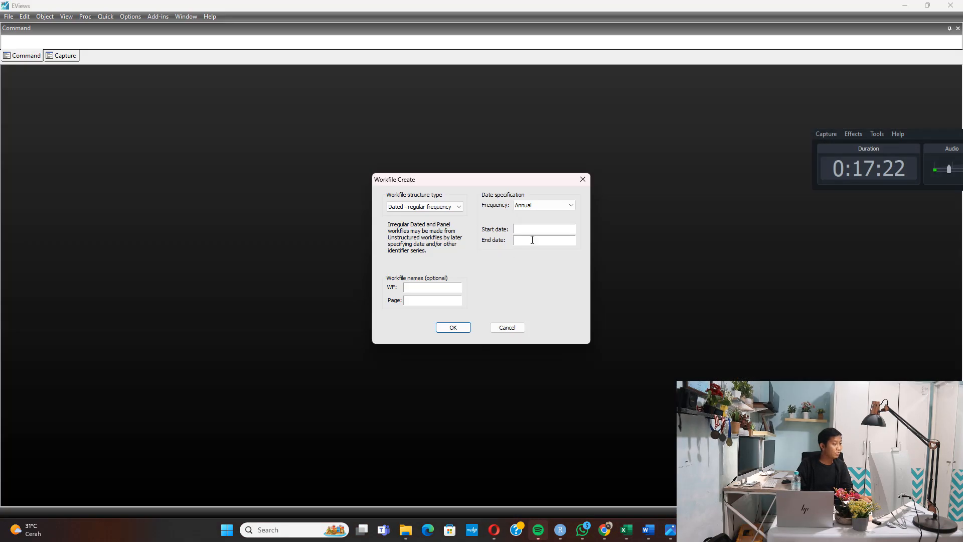
text(2018)
key(Tab)
text(2022)
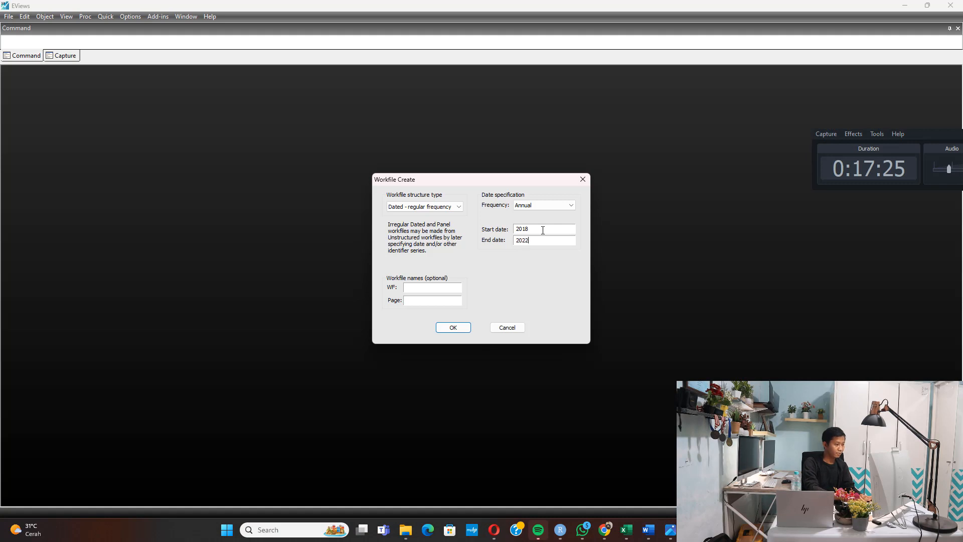
key(Return)
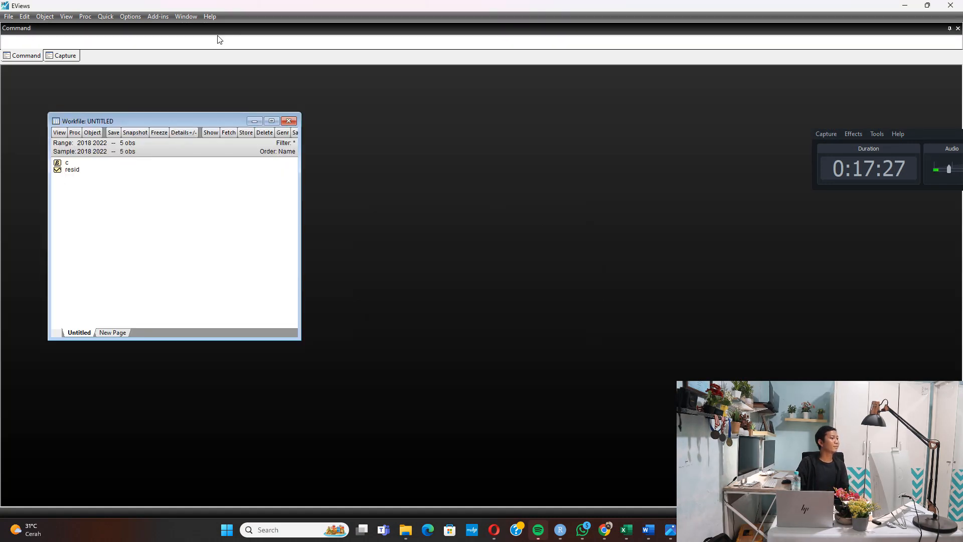
click(272, 120)
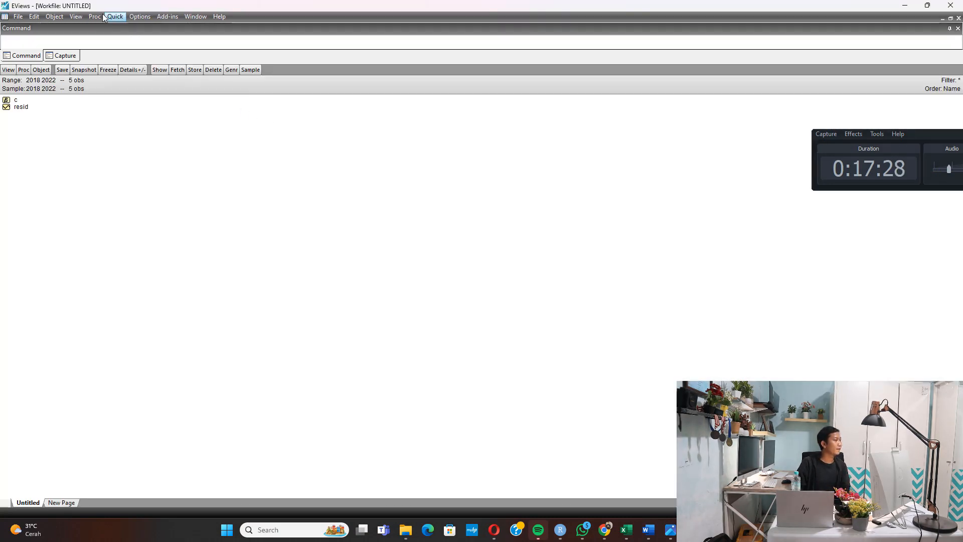
Create a new Pool object named dpanel in the workfile
click(60, 16)
click(63, 28)
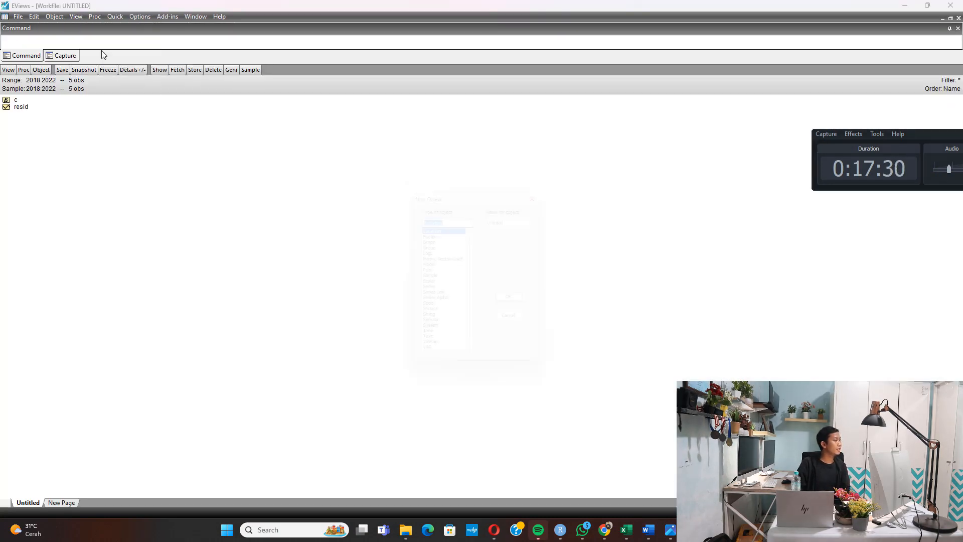
click(427, 271)
double_click(520, 216)
text(dpanel)
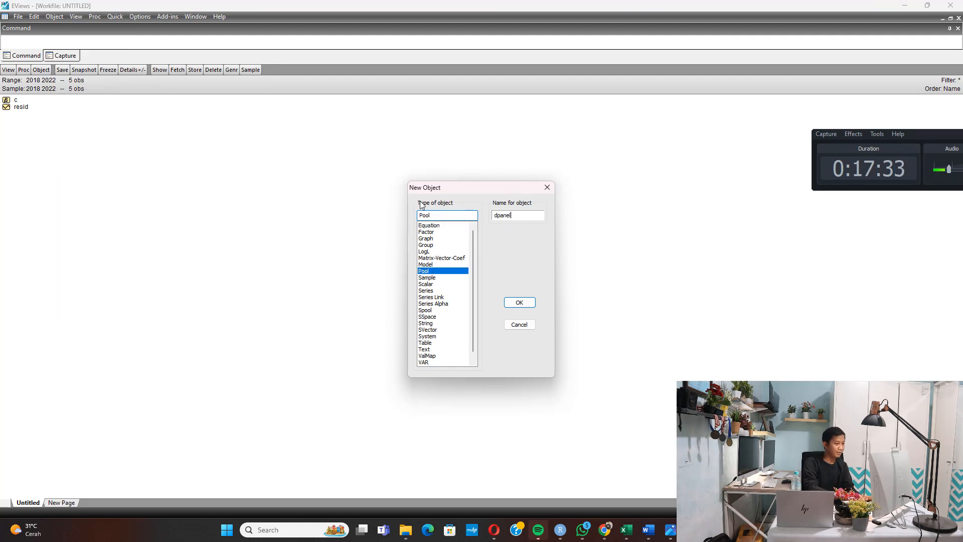
key(Return)
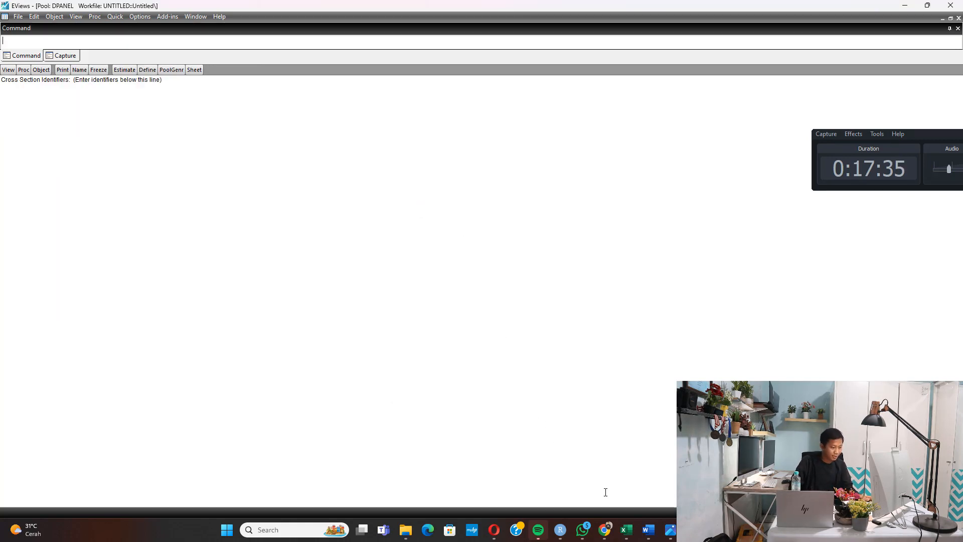
Copy the identifiers _1 through _10 from the Excel Data workbook and paste them as the EViews pool's cross-section identifiers
click(626, 530)
click(653, 493)
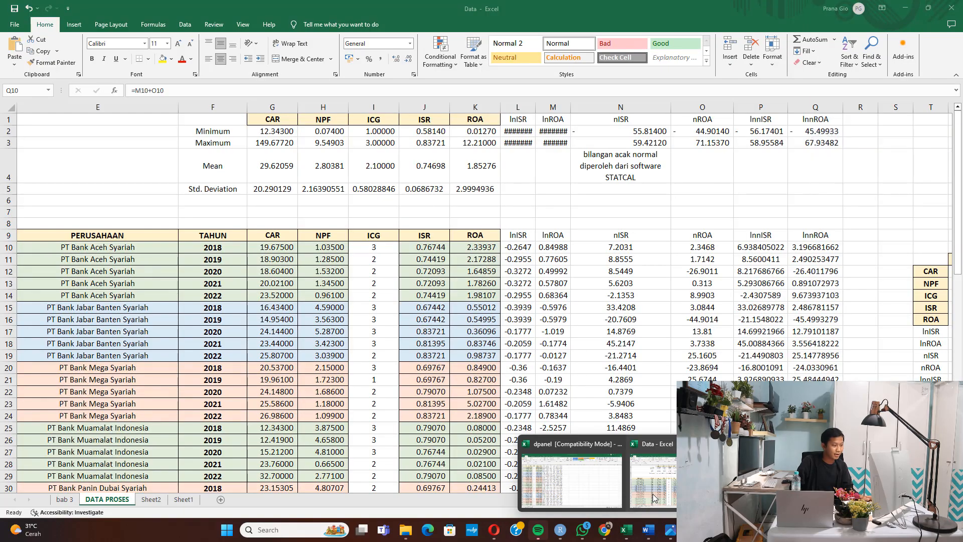
scroll(285, 374, down, 15)
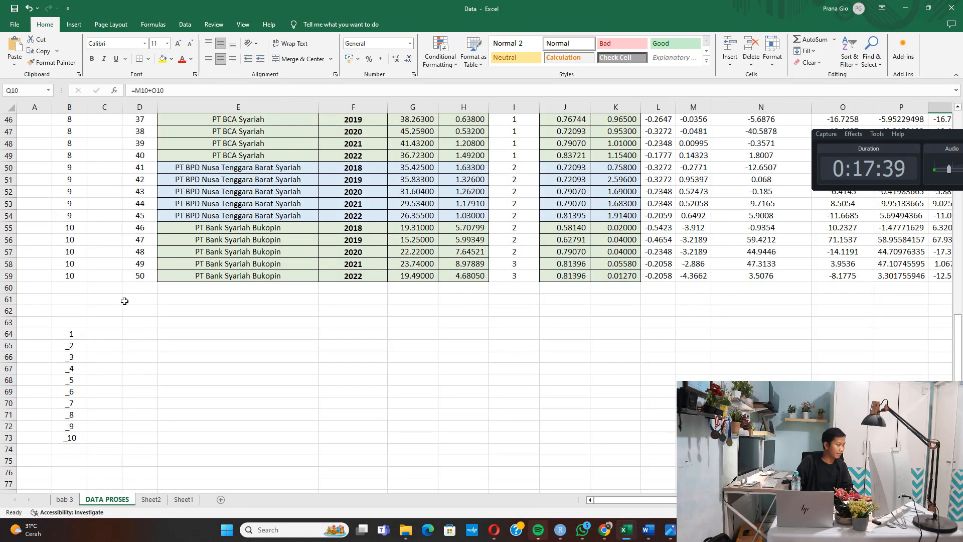
drag(78, 334, 83, 437)
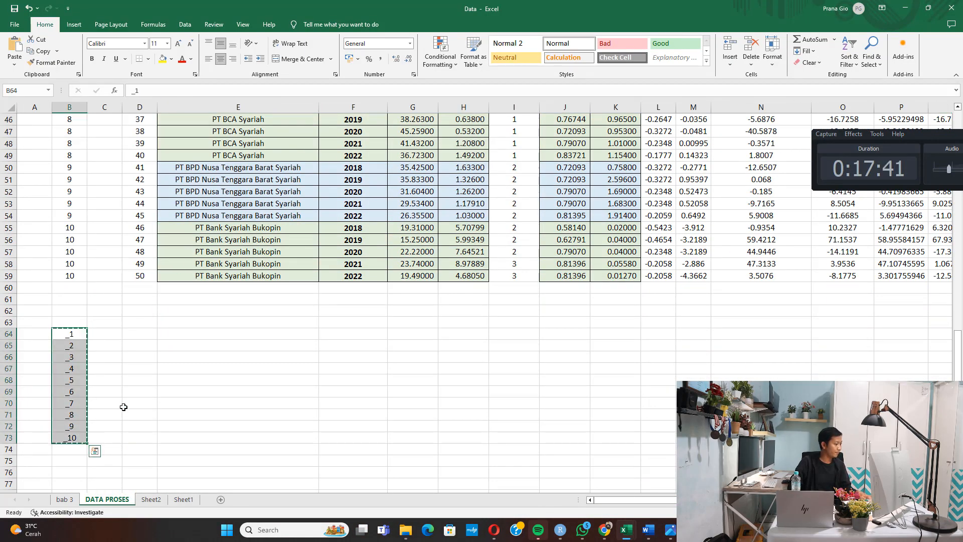
key(ctrl+c)
key(alt+Tab)
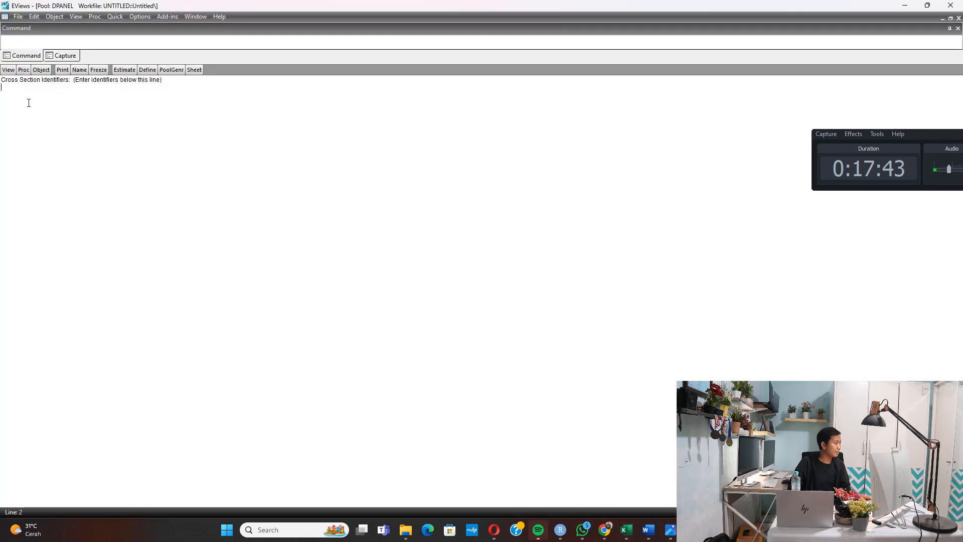
key(ctrl+v)
Try to import pool data from the dpanel workbook in the REGRESI DATA PANEL folder on drive D
click(23, 70)
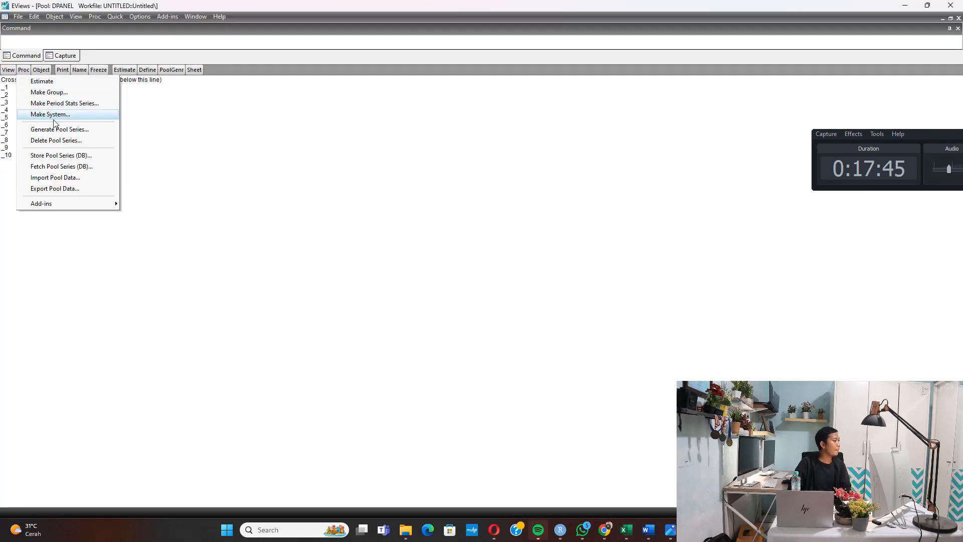
click(56, 178)
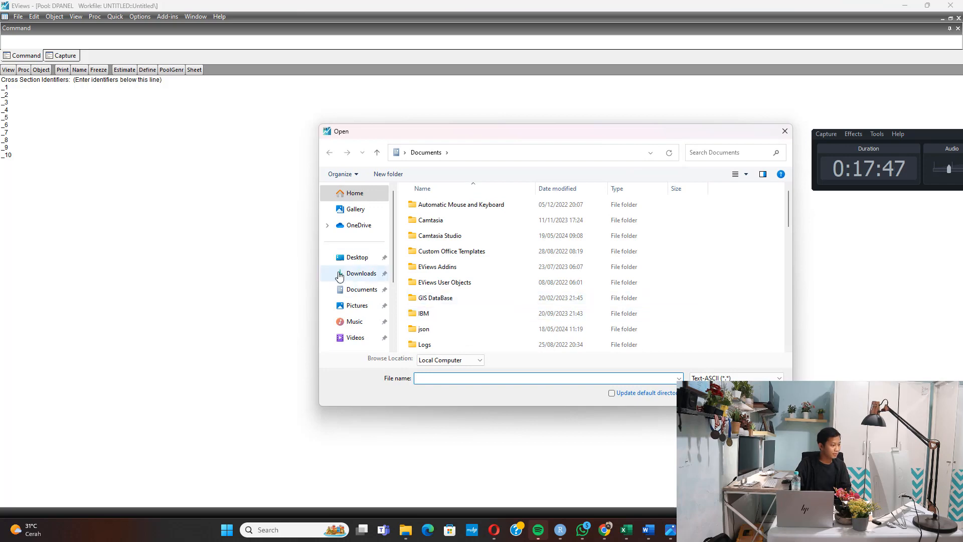
scroll(339, 276, down, 3)
click(363, 302)
double_click(546, 217)
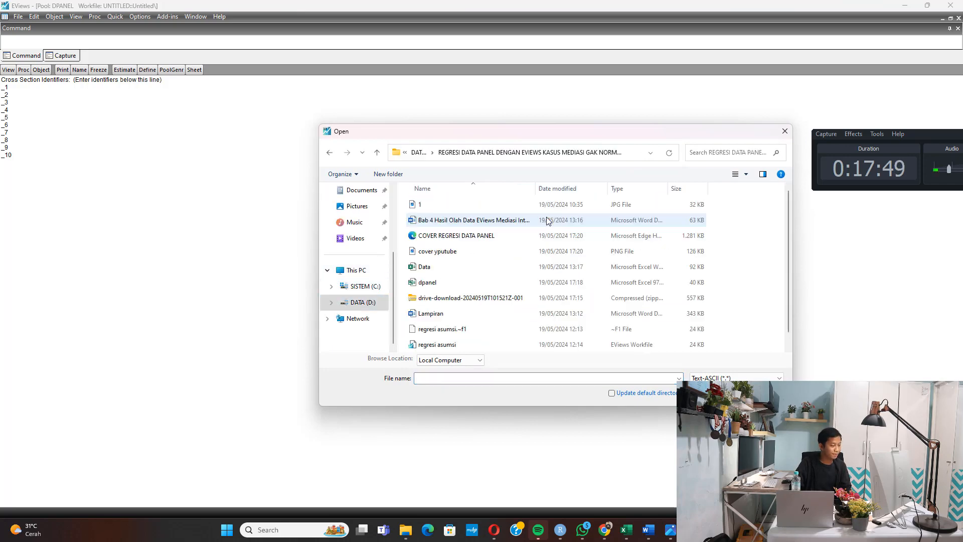
double_click(424, 283)
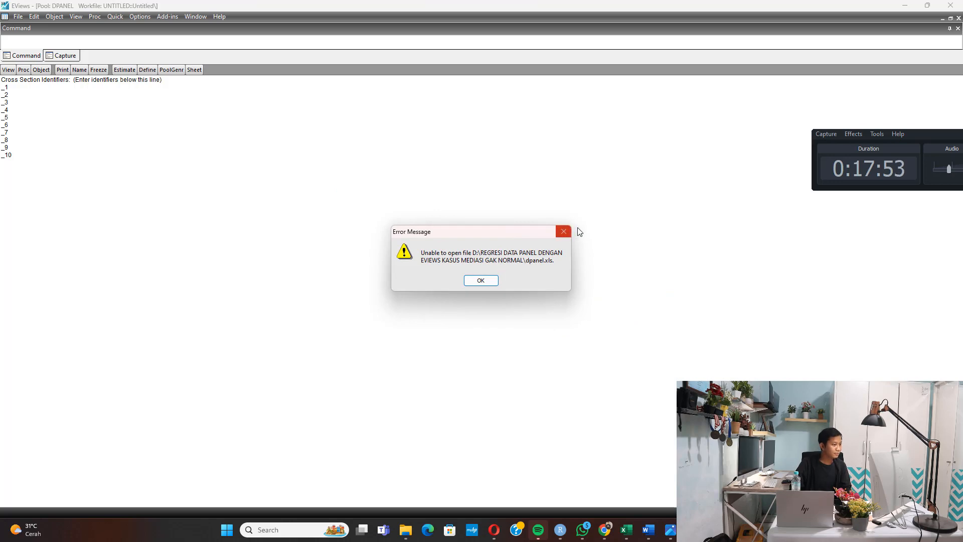
click(564, 232)
Switch to Excel, close the dpanel workbook, and return to the pool in EViews
mouse_move(630, 533)
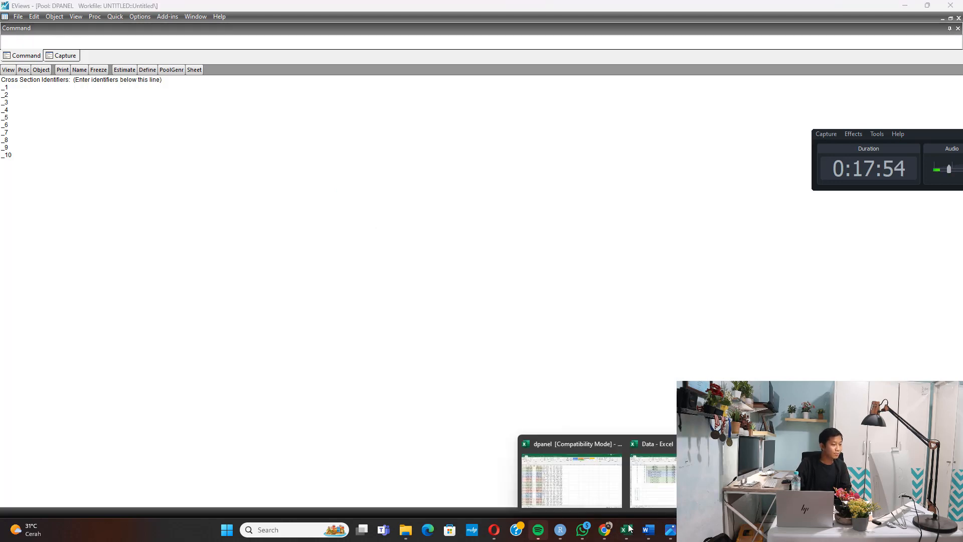
click(572, 472)
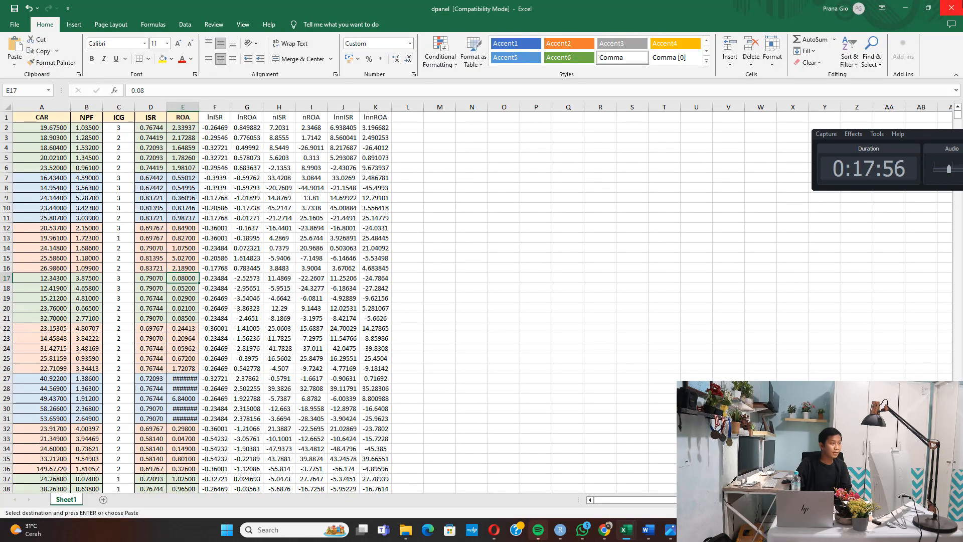
click(960, 7)
key(alt+Tab)
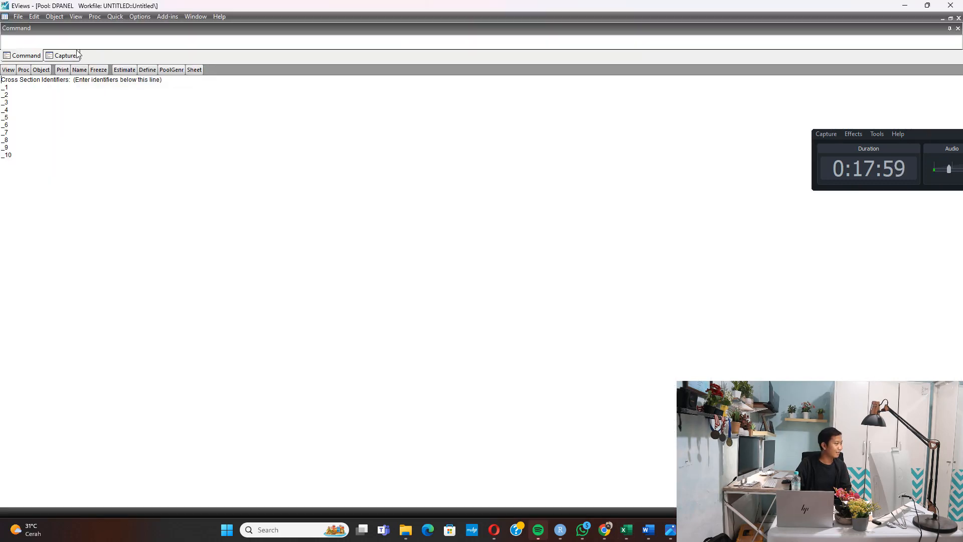
Start importing pool data from the dpanel workbook in drive D's REGRESI DATA PANEL folder, with A2 as the upper-left data cell
click(24, 69)
click(82, 179)
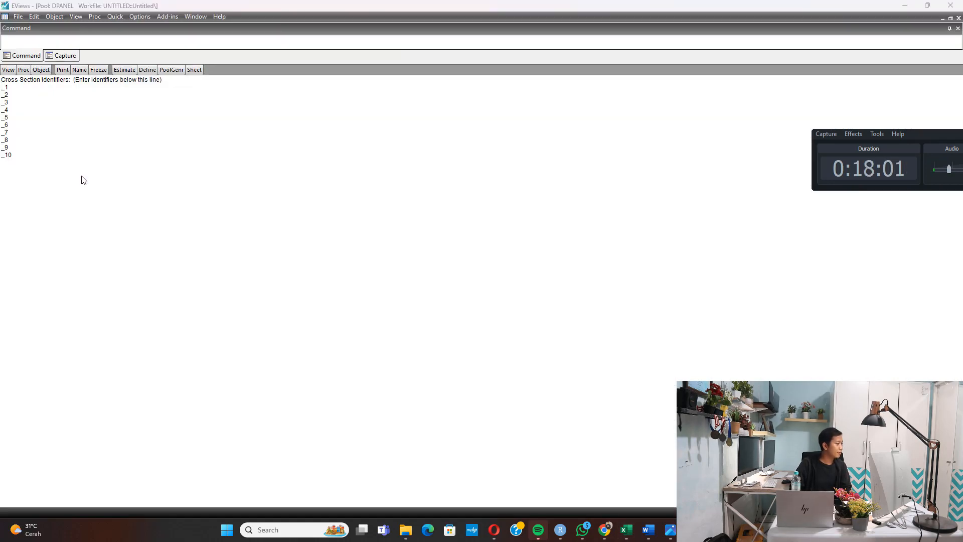
scroll(339, 249, down, 3)
click(366, 303)
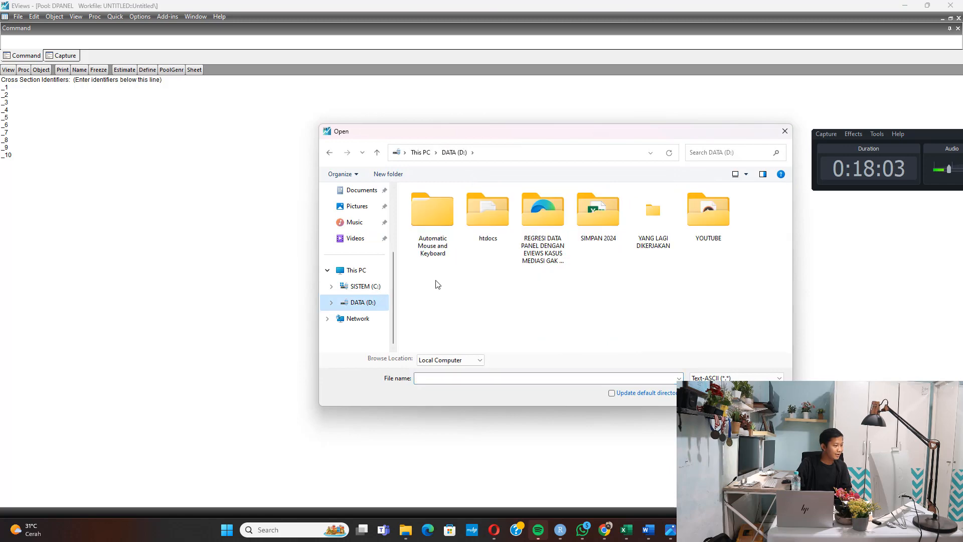
double_click(544, 223)
double_click(431, 283)
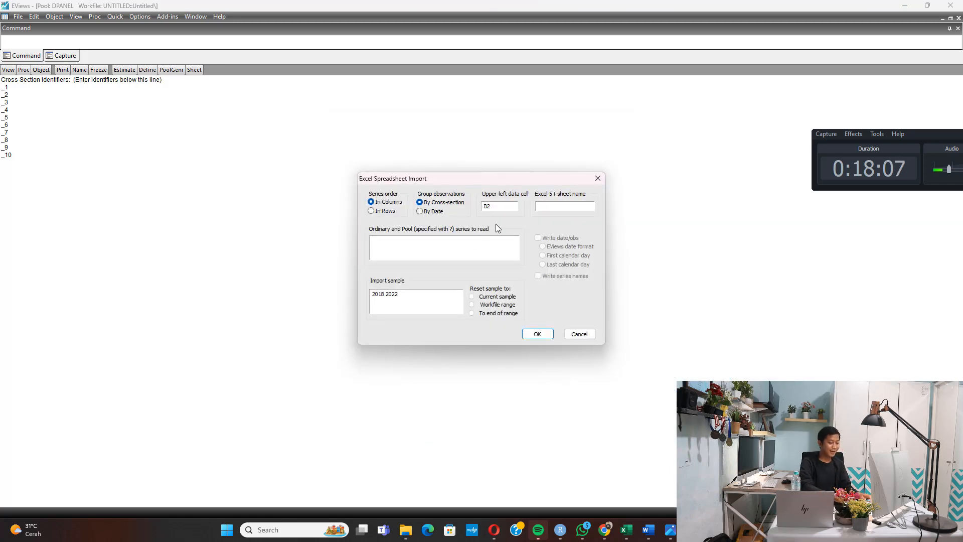
key(BackSpace)
text(A)
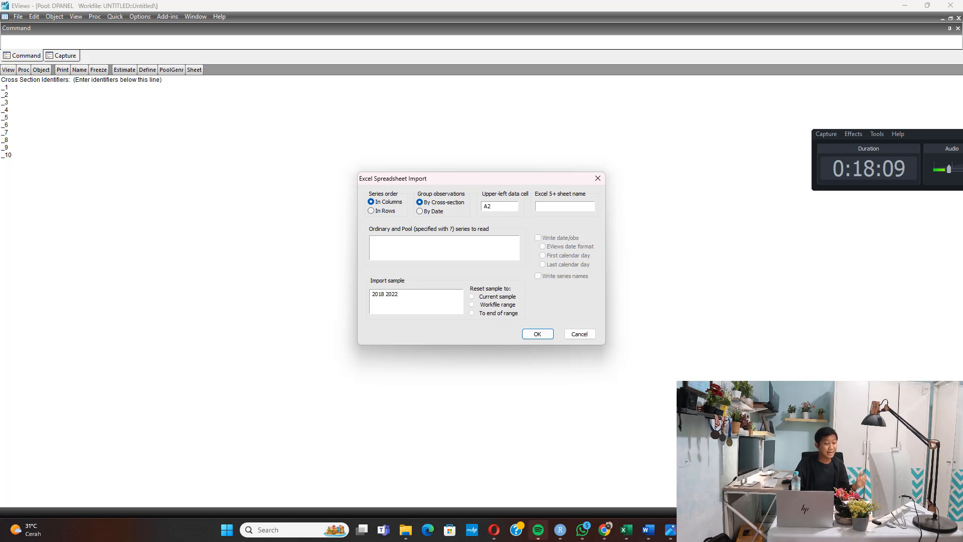
Copy the variable headers CAR through lnnROA from the Excel Data workbook and paste them as the series to read in the EViews import
click(630, 531)
scroll(451, 301, up, 15)
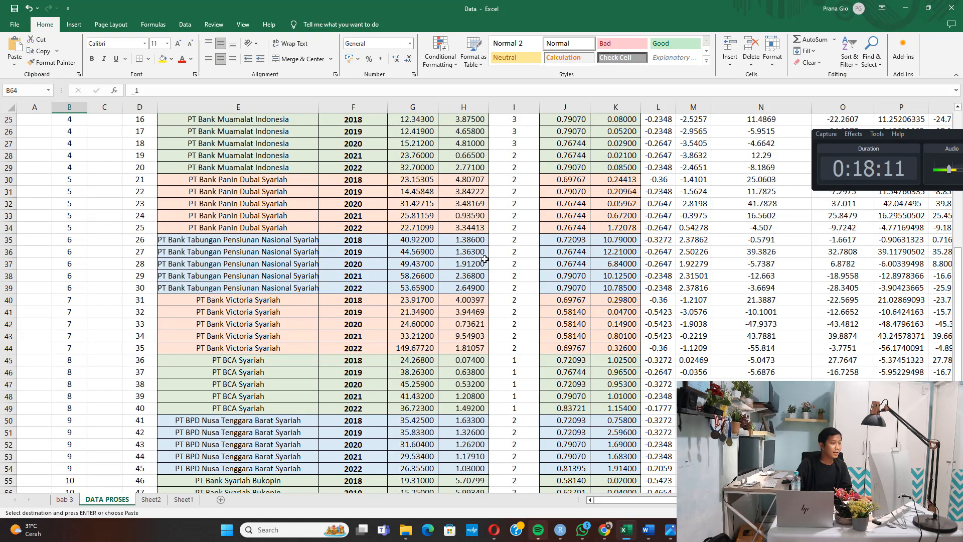
drag(422, 235, 864, 235)
key(ctrl+c)
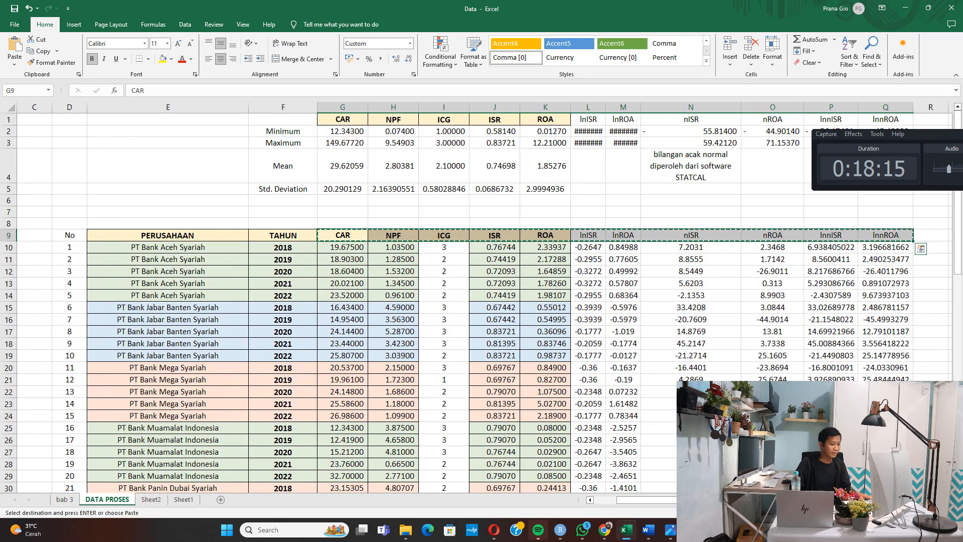
key(alt+Tab)
key(ctrl+v)
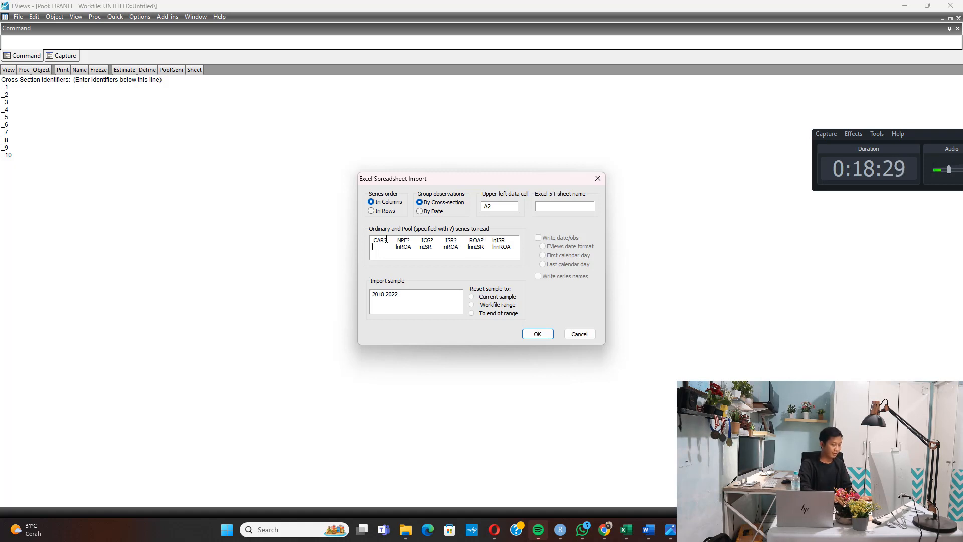
Append ? to every series name from CAR to lnnROA and run the pool data import
text(?)
key(Right)
key(Right)
key(Right)
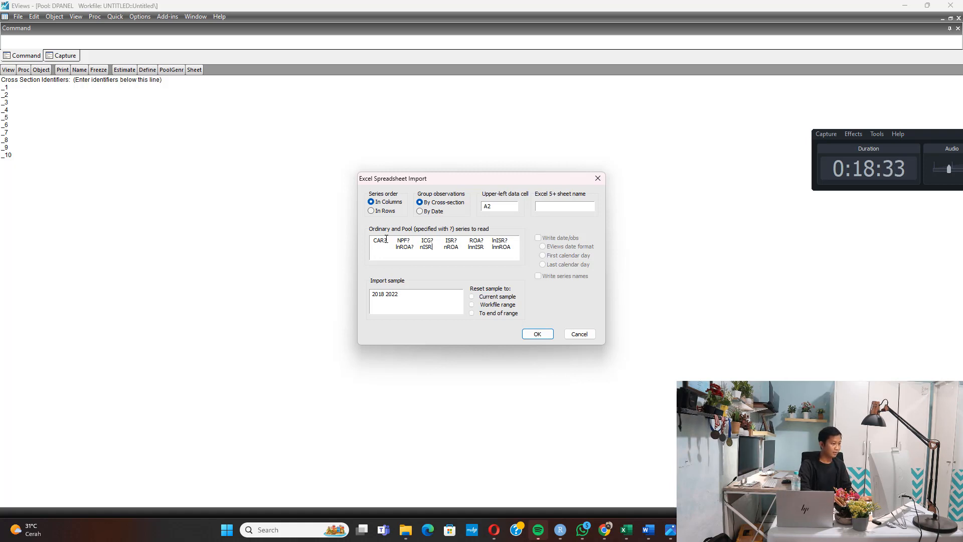
key(Right)
key(Right)
key(Right)
key(Right)
key(Right)
key(Right)
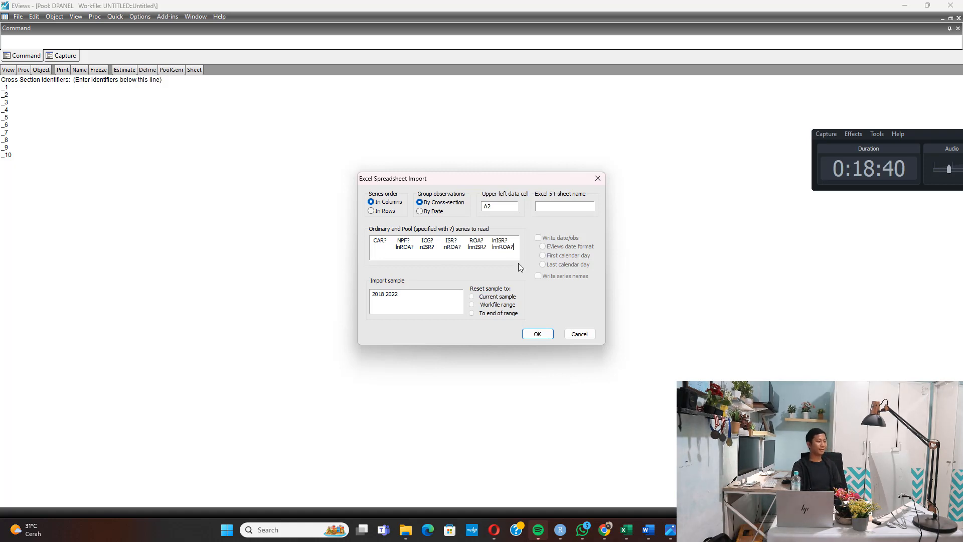
click(539, 335)
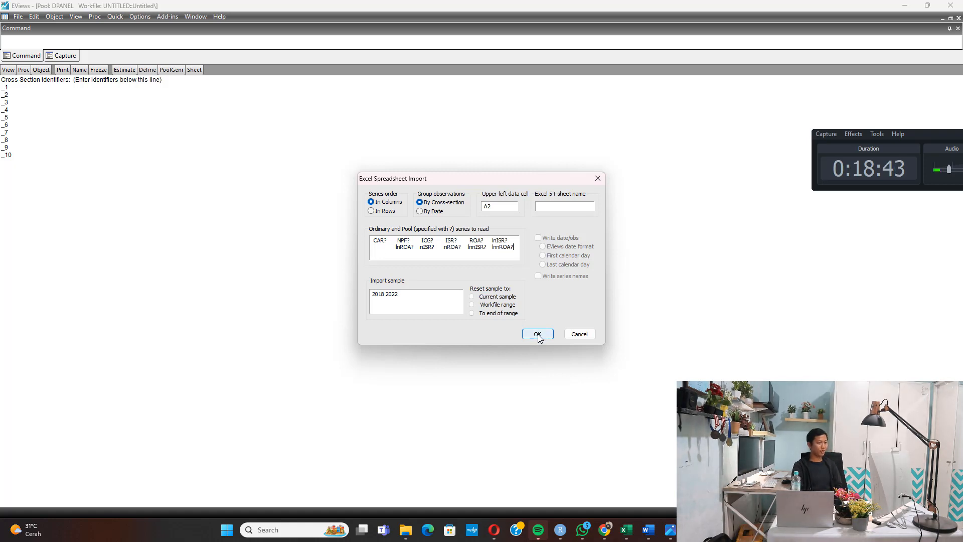
click(538, 335)
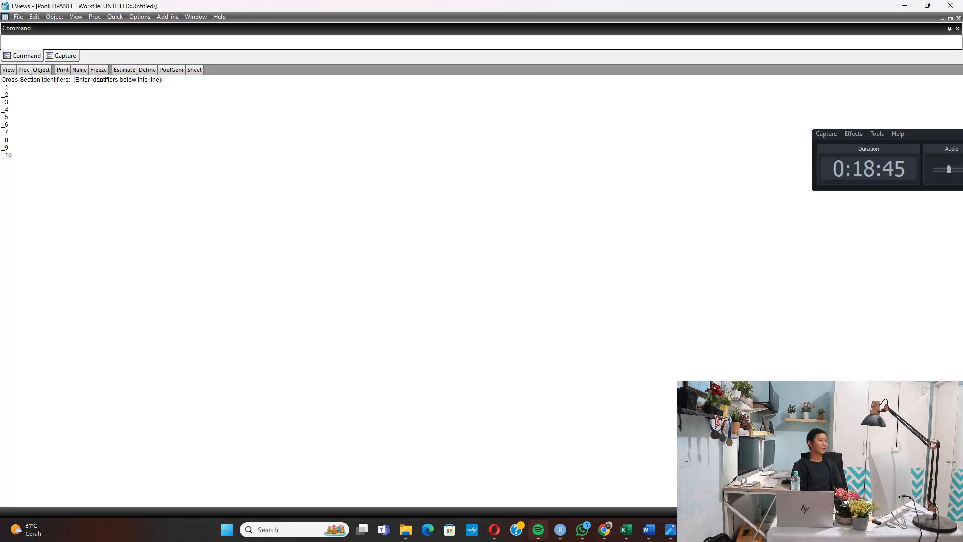
Estimate the pooled least squares model with dependent variable lnnisr? and common coefficients car? npf? icg? c
click(125, 70)
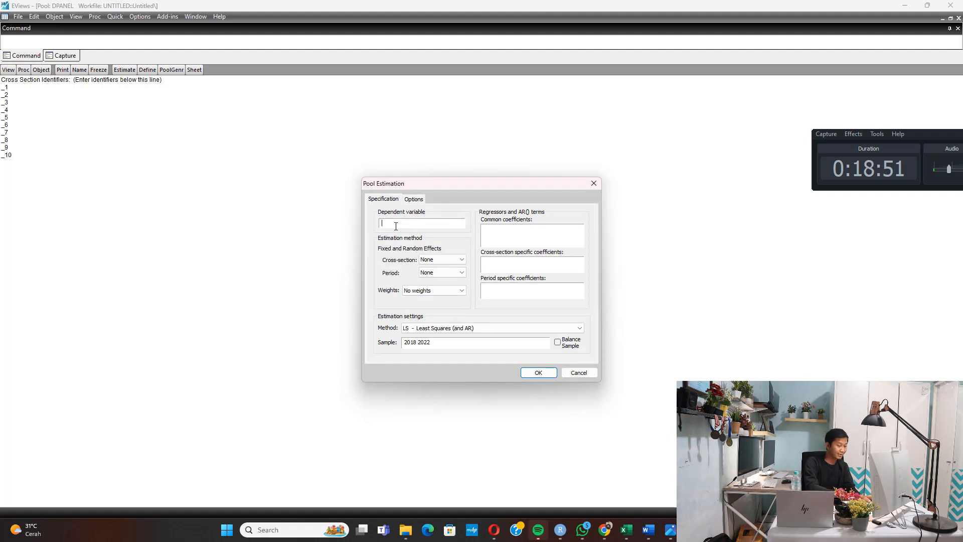
text(lnnisr?)
click(519, 240)
text(car? npf)
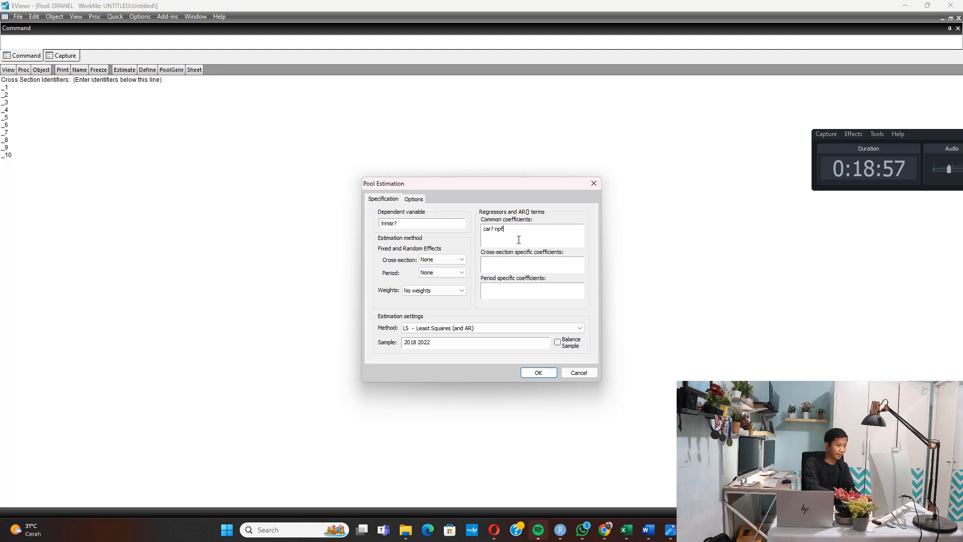
text(?)
click(572, 232)
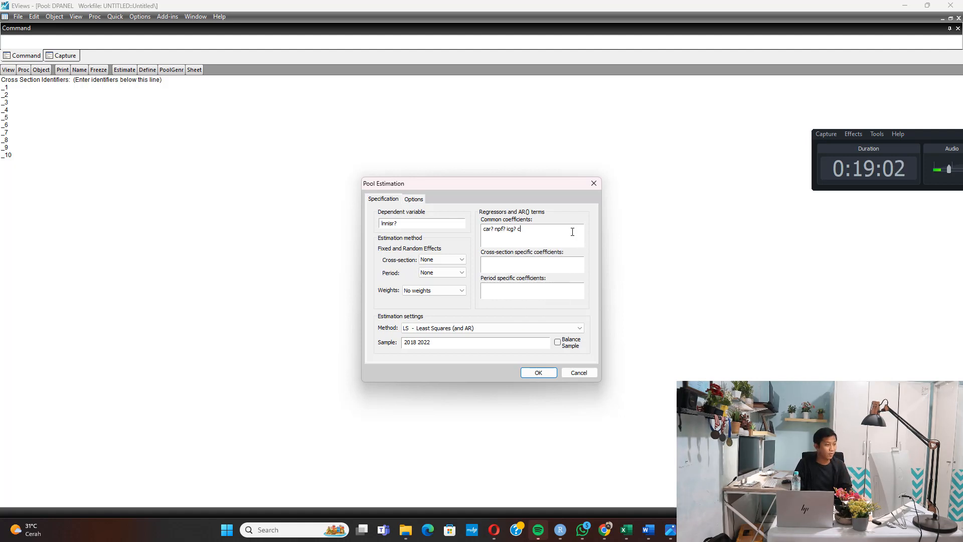
key(Return)
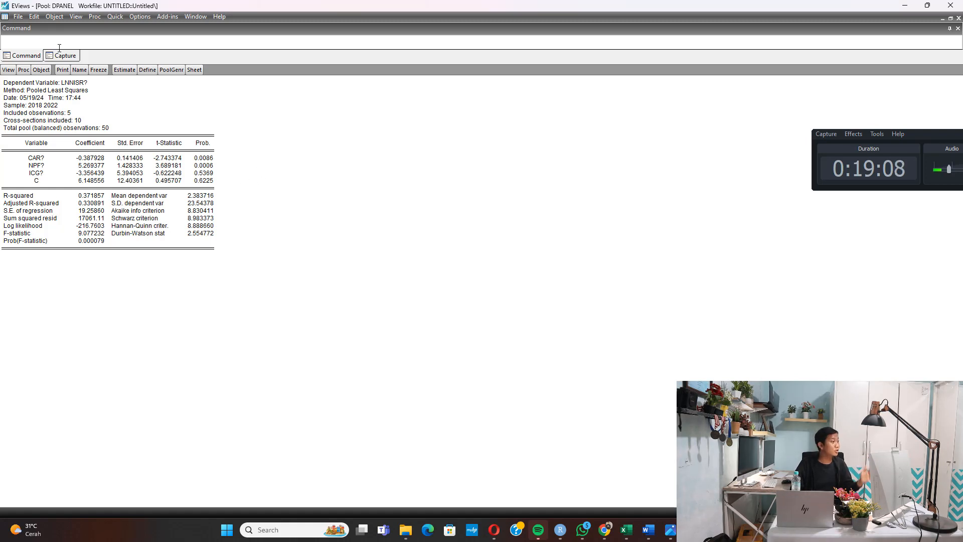
Re-estimate the lnnisr? pool model with fixed cross-section effects
click(125, 70)
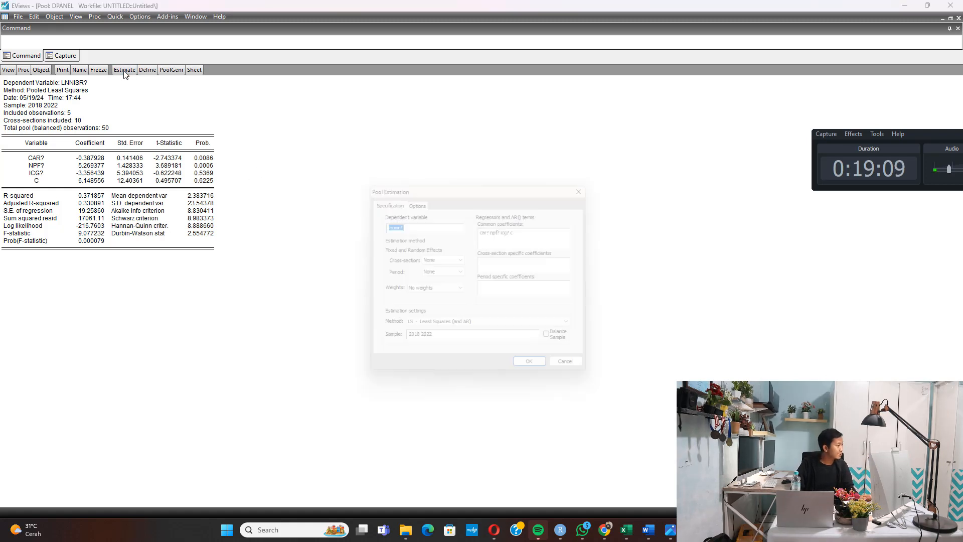
click(446, 263)
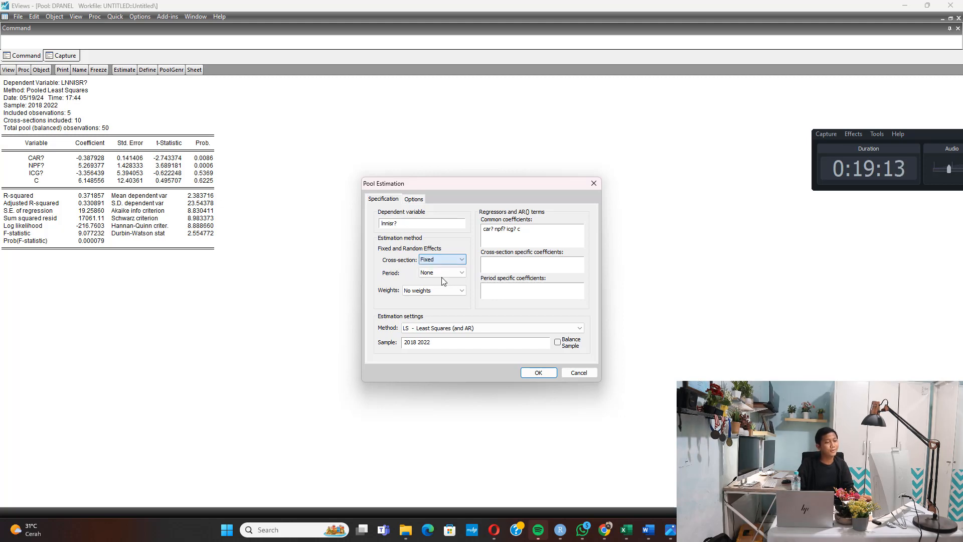
click(537, 371)
Run the Redundant Fixed Effects likelihood ratio test and check the cross-section Chi-square probability
click(9, 70)
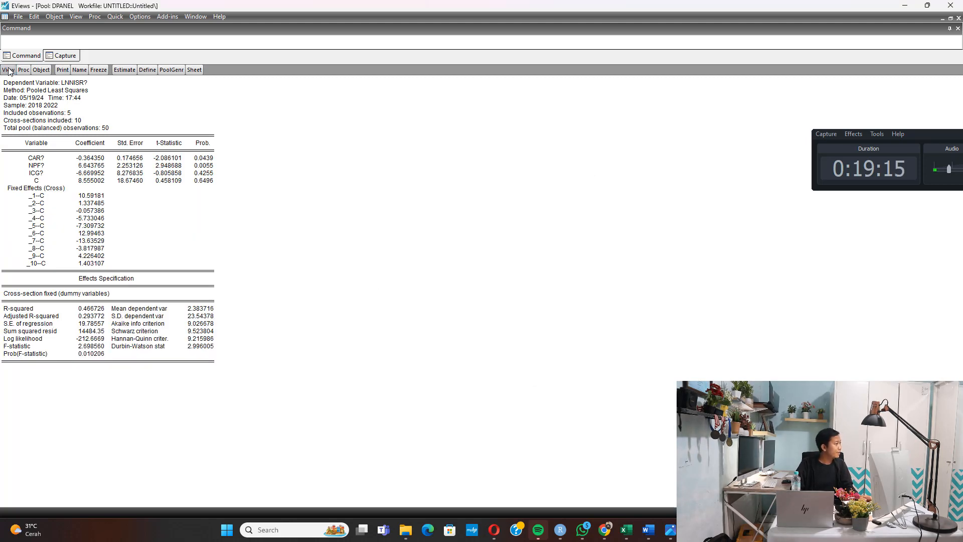
mouse_move(87, 160)
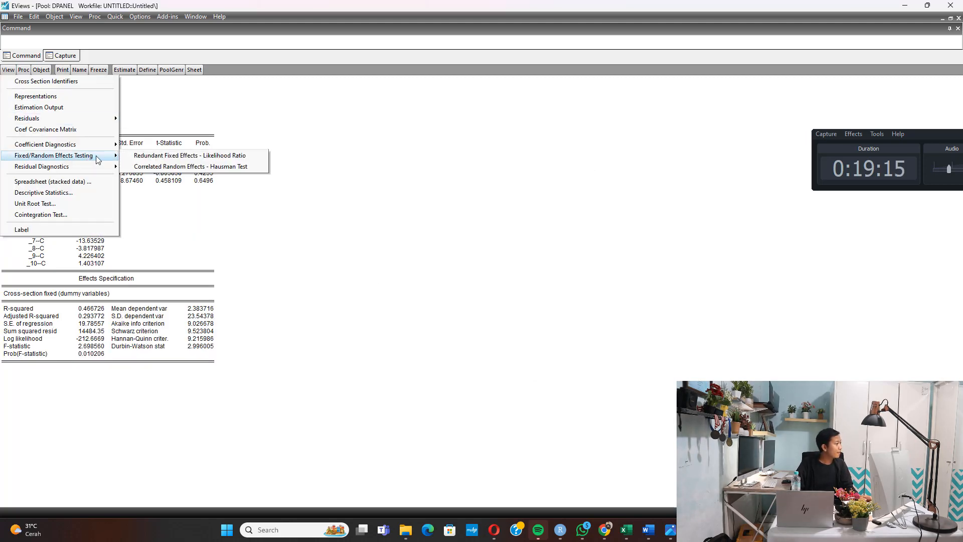
click(184, 157)
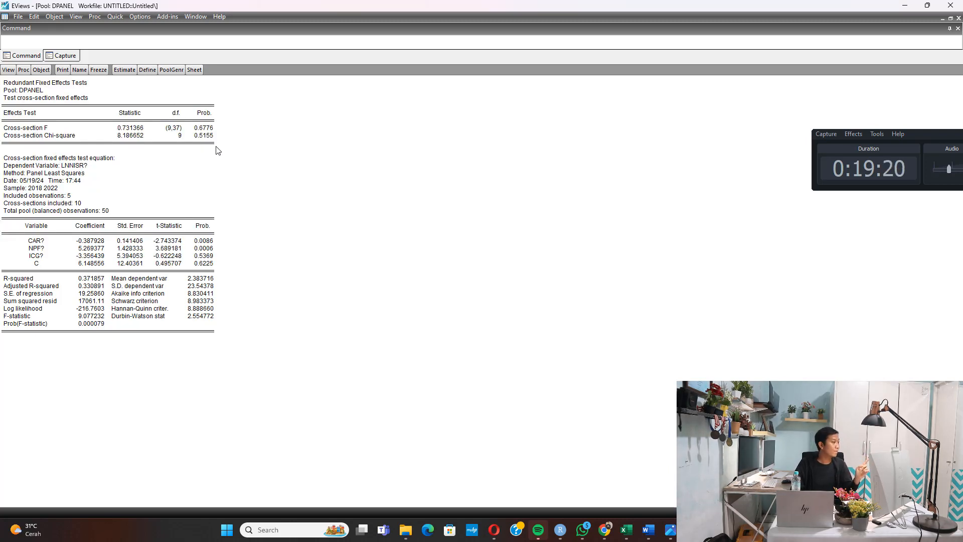
click(206, 136)
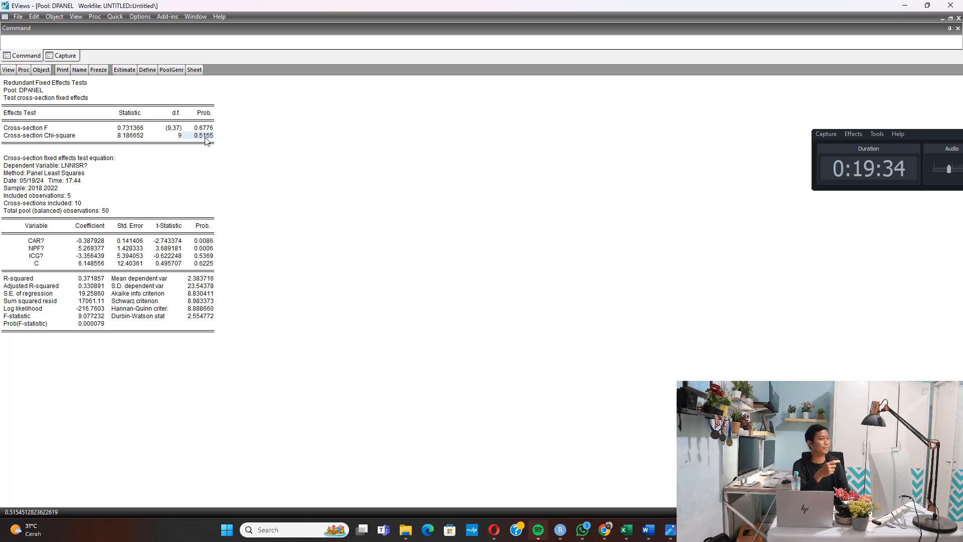
Switch to the Bab 4 document in Word and check the Chow test probability and interpretation for Struktur I in Tabel 4.8
click(649, 530)
scroll(511, 318, down, 5)
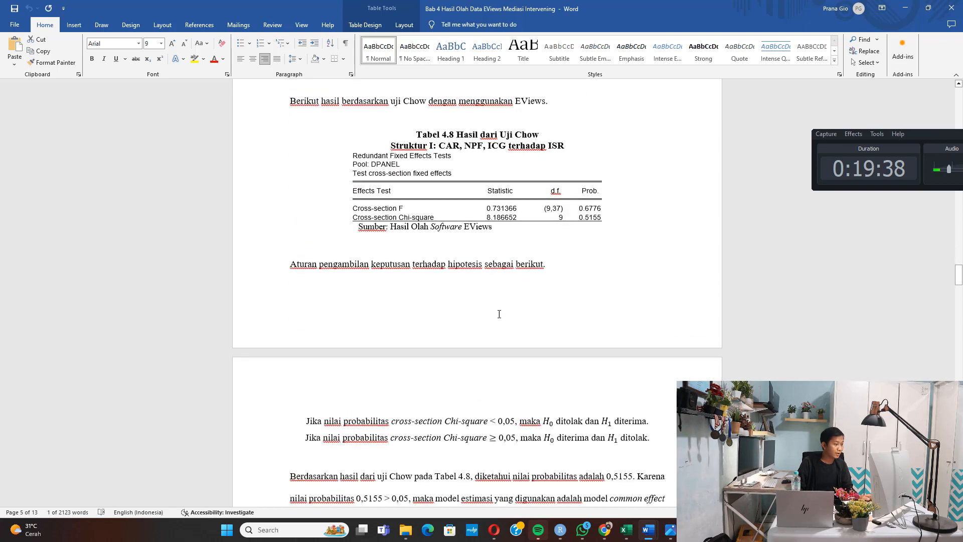
scroll(546, 283, up, 1)
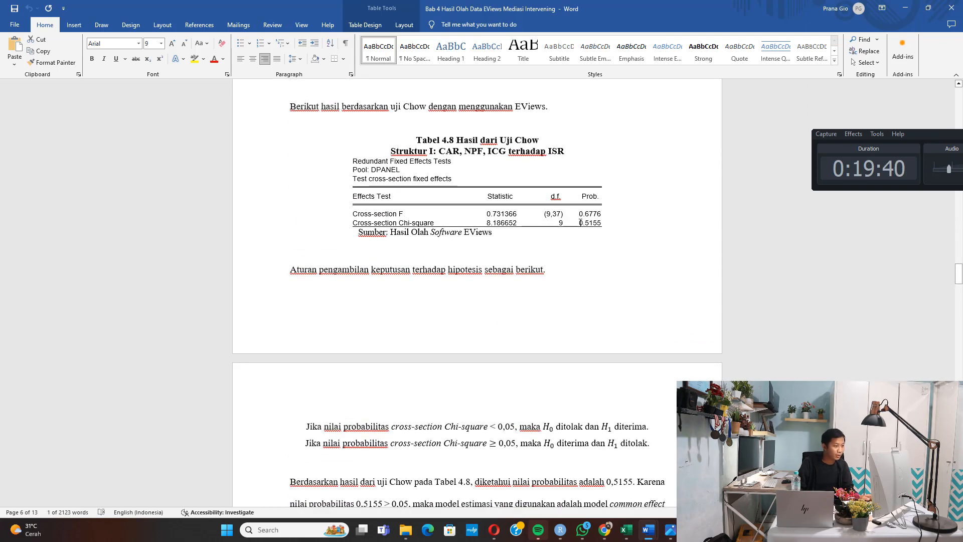
drag(579, 223, 604, 223)
scroll(630, 294, down, 3)
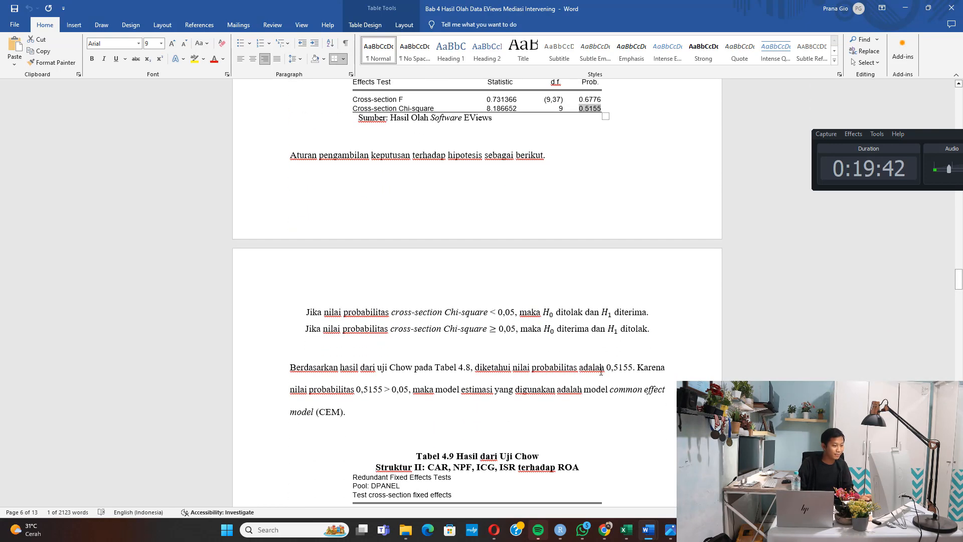
Compare the Struktur I Chow probability in the report with the EViews output, and read the model conclusion and the section 4.4 Hausman introduction
drag(599, 367, 631, 368)
key(alt+Tab)
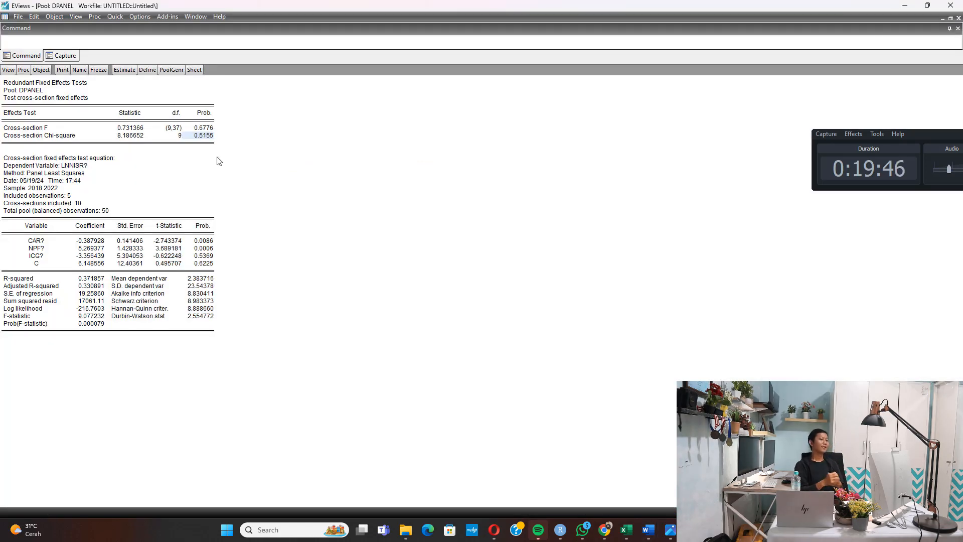
key(alt+Tab)
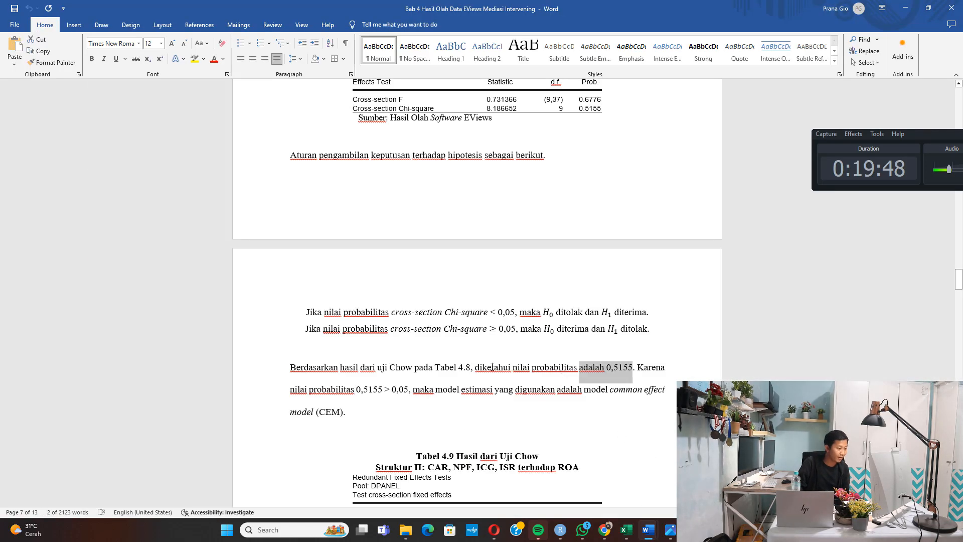
scroll(529, 339, down, 3)
drag(529, 336, 644, 334)
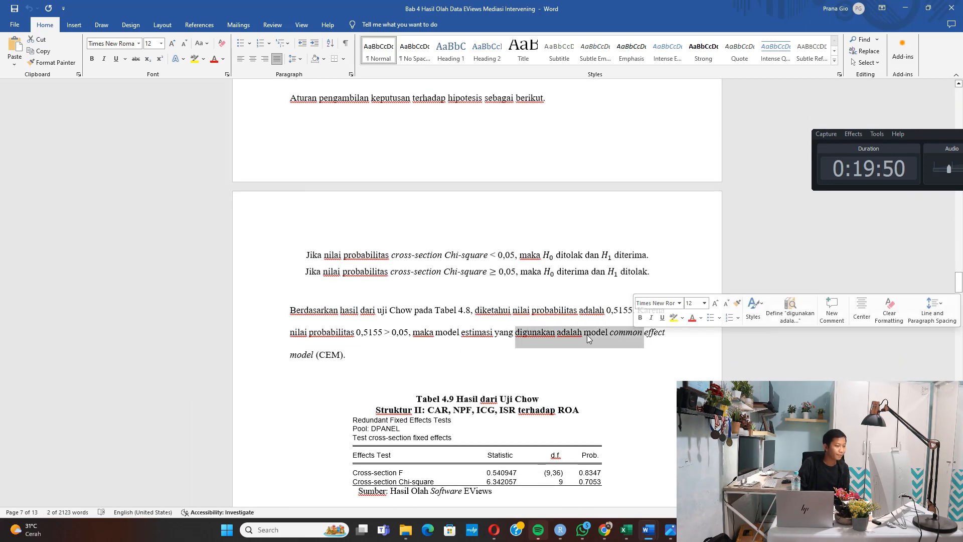
scroll(444, 168, down, 15)
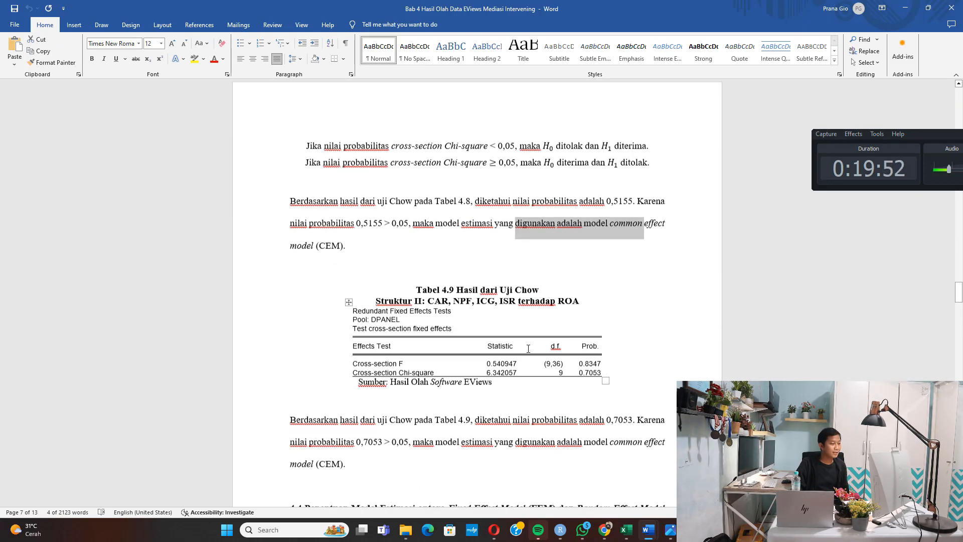
drag(418, 161, 457, 174)
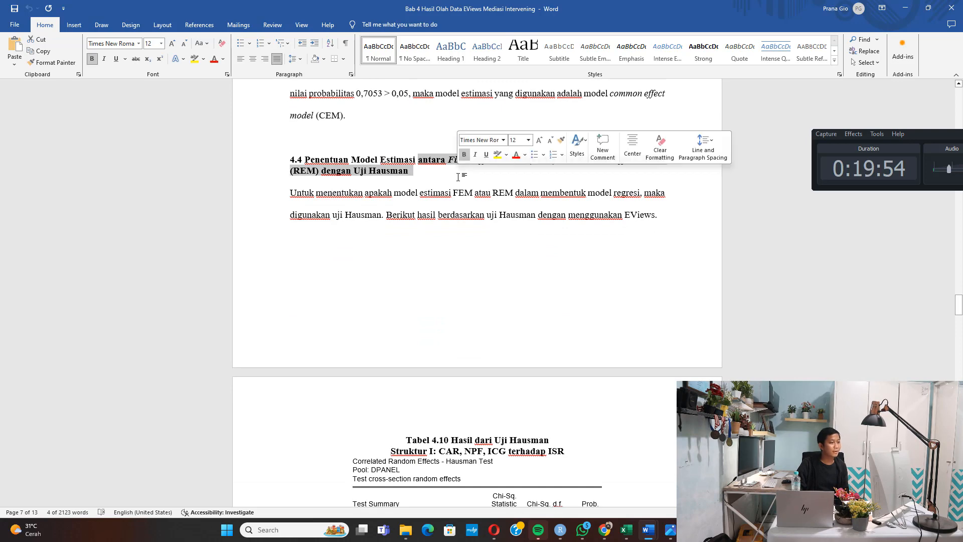
click(499, 234)
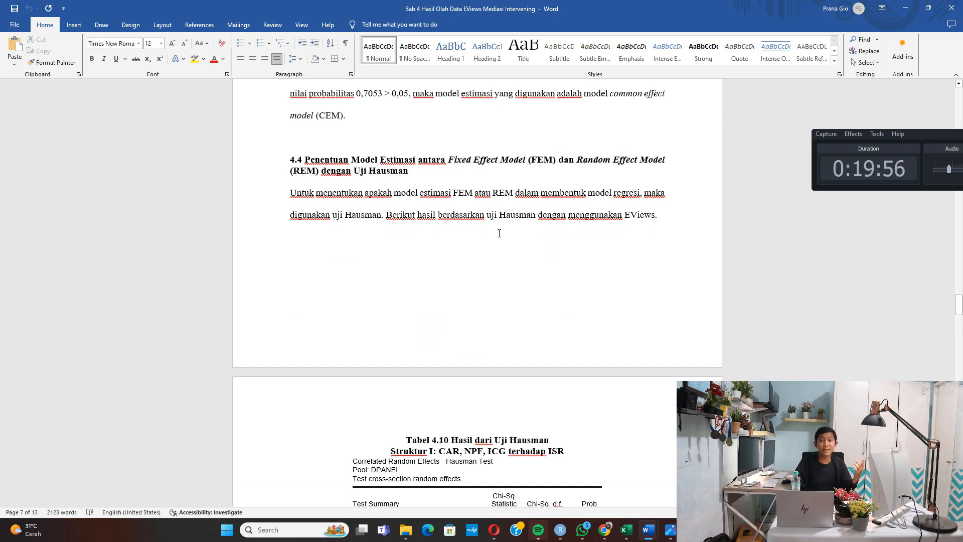
Switch to EViews and re-estimate the lnnisr? pool model with random cross-section effects
key(alt+Tab)
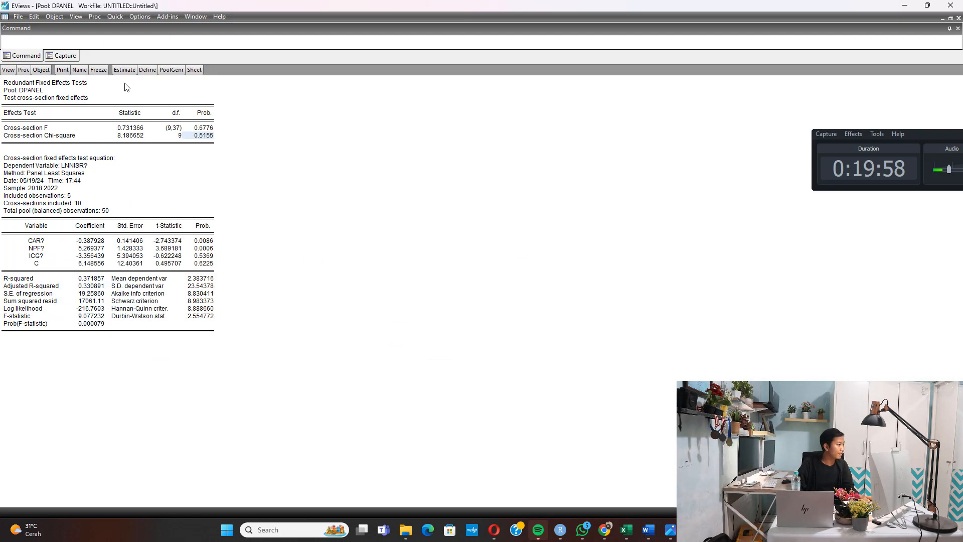
click(125, 69)
click(442, 259)
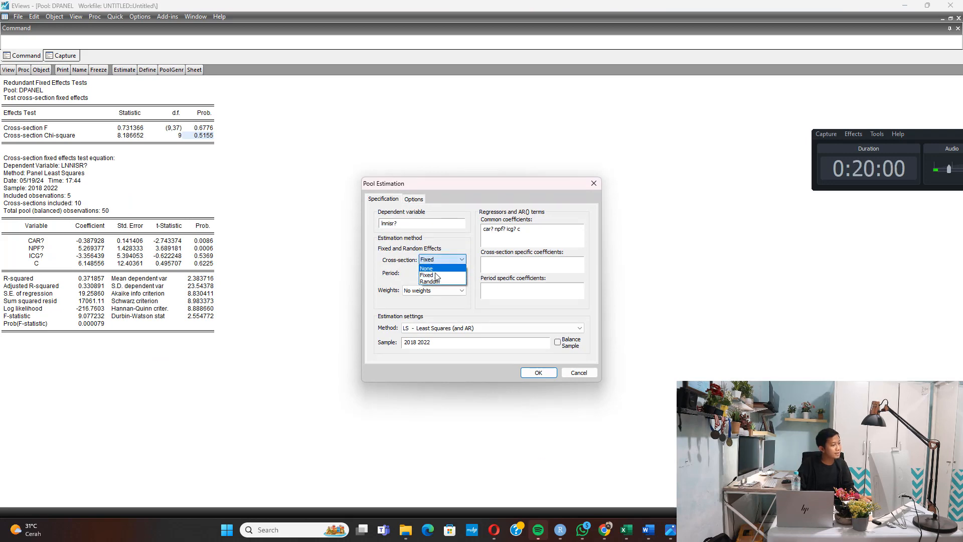
click(430, 281)
click(538, 372)
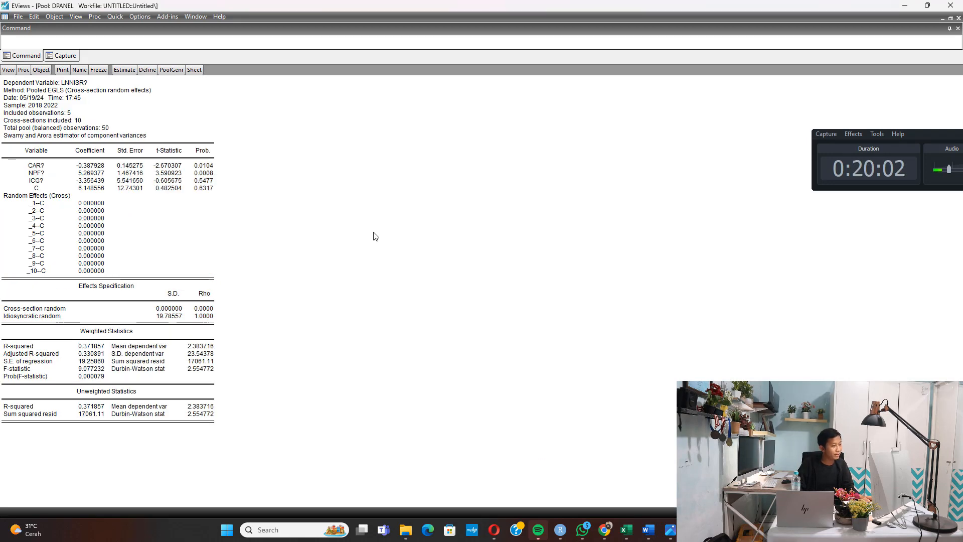
Run the Correlated Random Effects Hausman test on the lnnisr? model and check the cross-section random probability
click(8, 70)
mouse_move(100, 155)
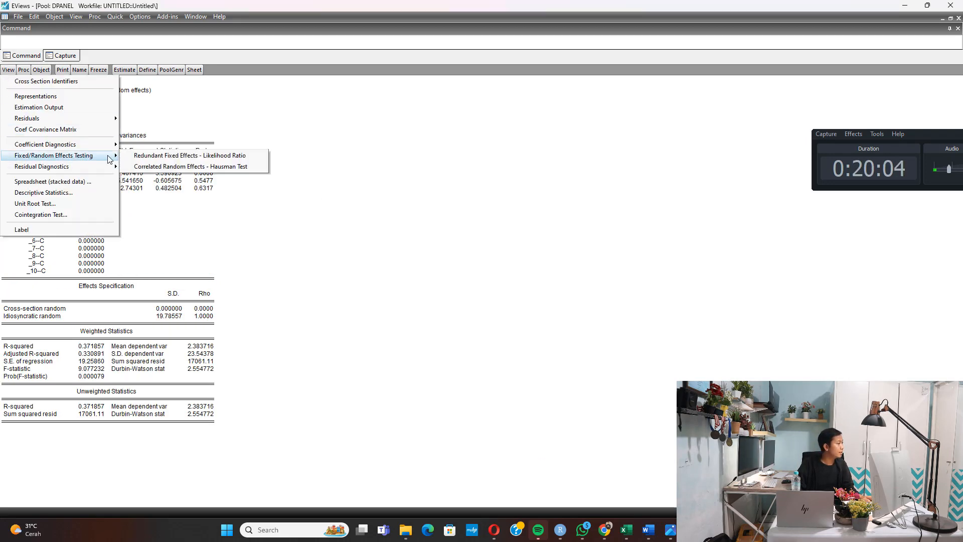
click(184, 168)
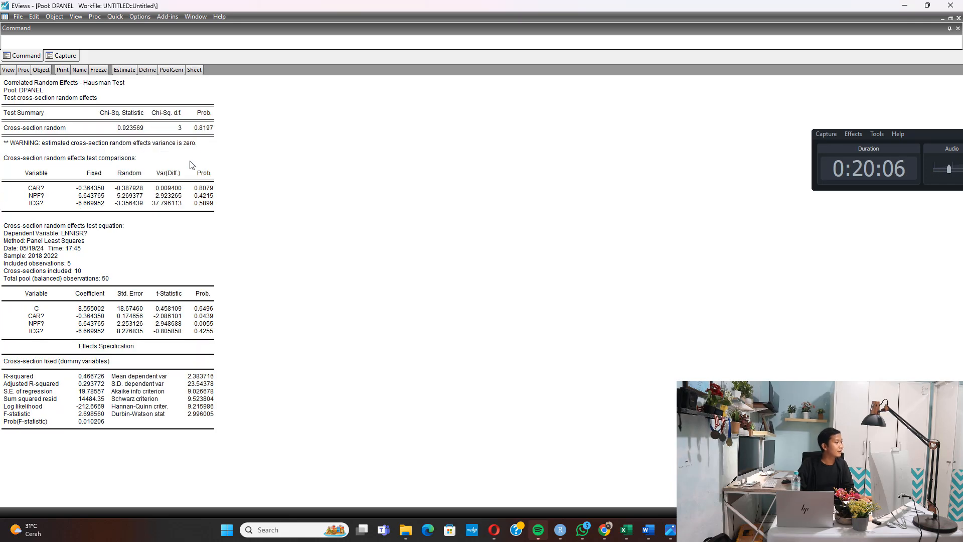
click(204, 128)
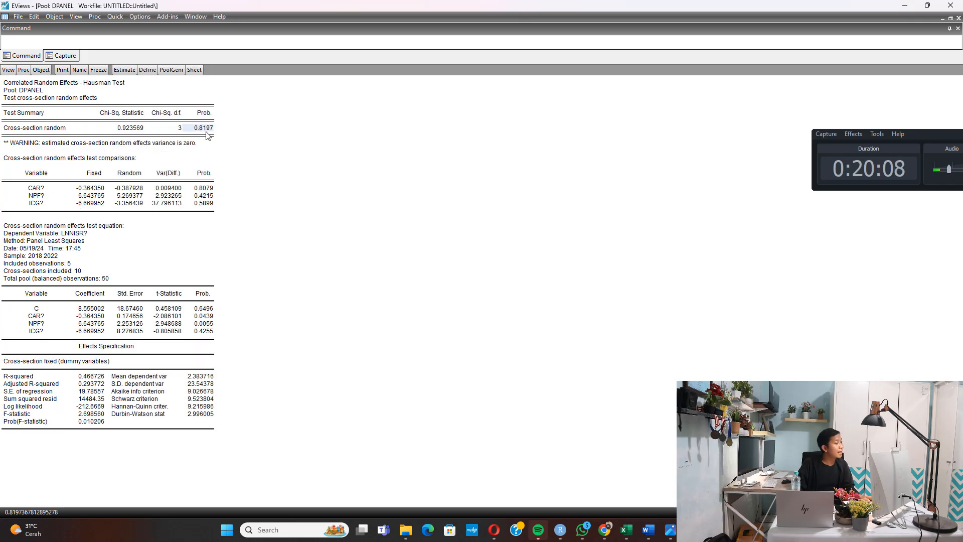
Switch to the Bab 4 document in Word and check the Struktur I Hausman probability and interpretation in Tabel 4.10
mouse_move(653, 531)
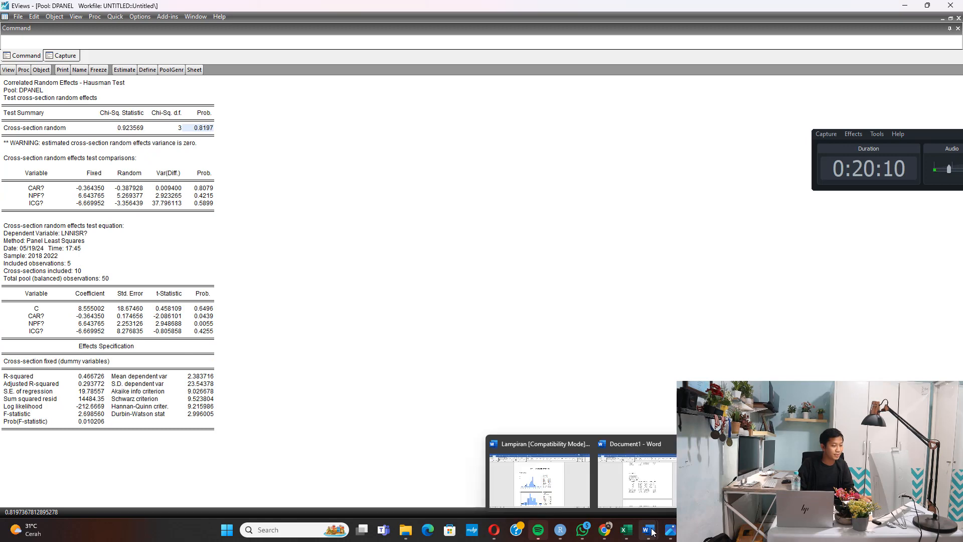
click(753, 477)
scroll(516, 366, down, 5)
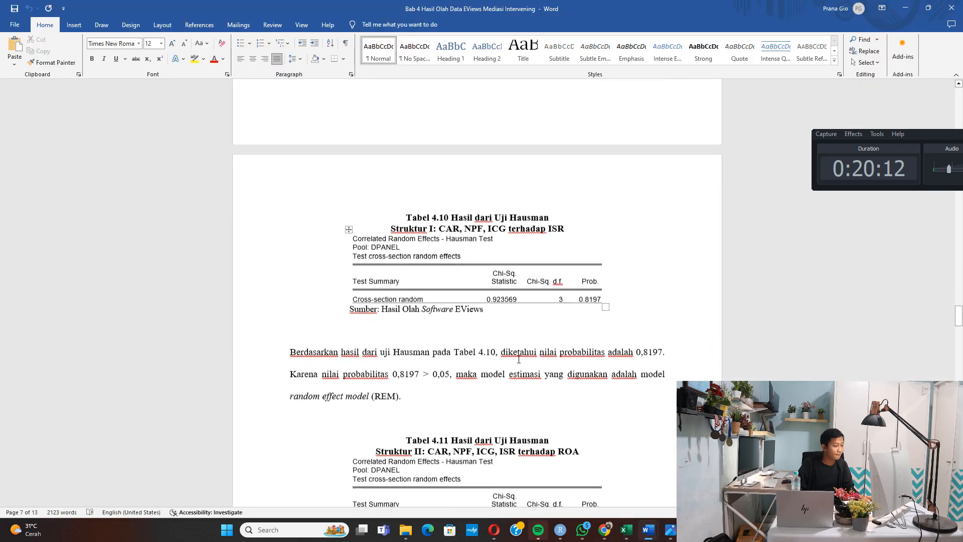
drag(585, 294, 594, 294)
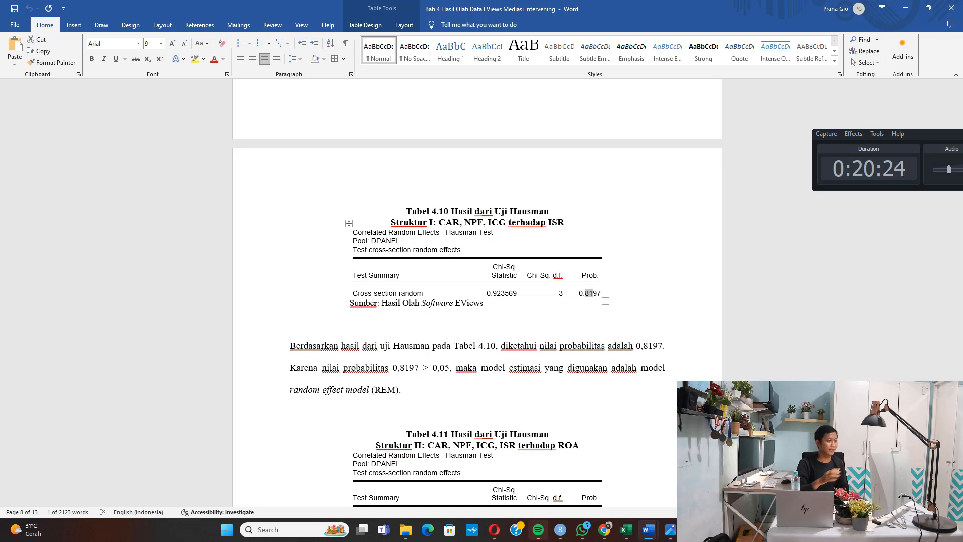
scroll(447, 331, down, 6)
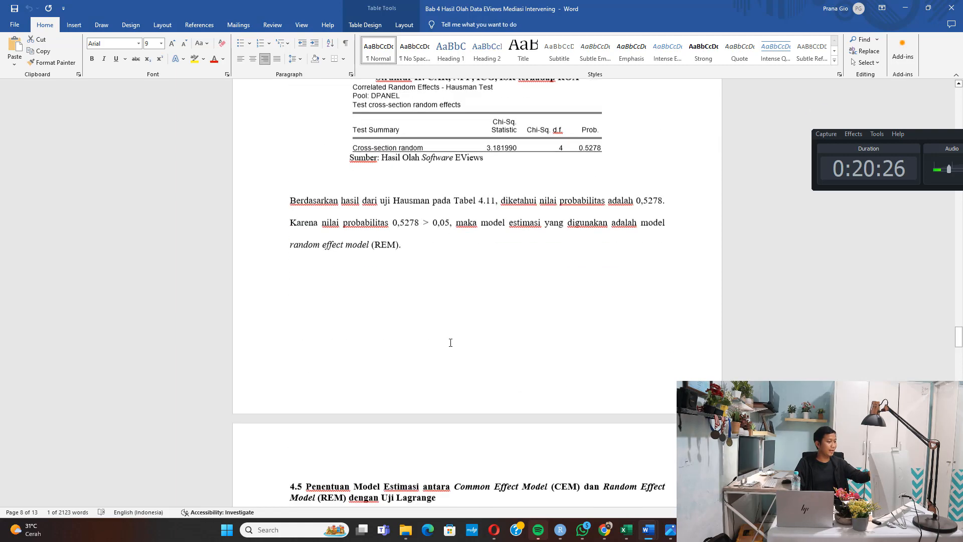
scroll(444, 320, up, 8)
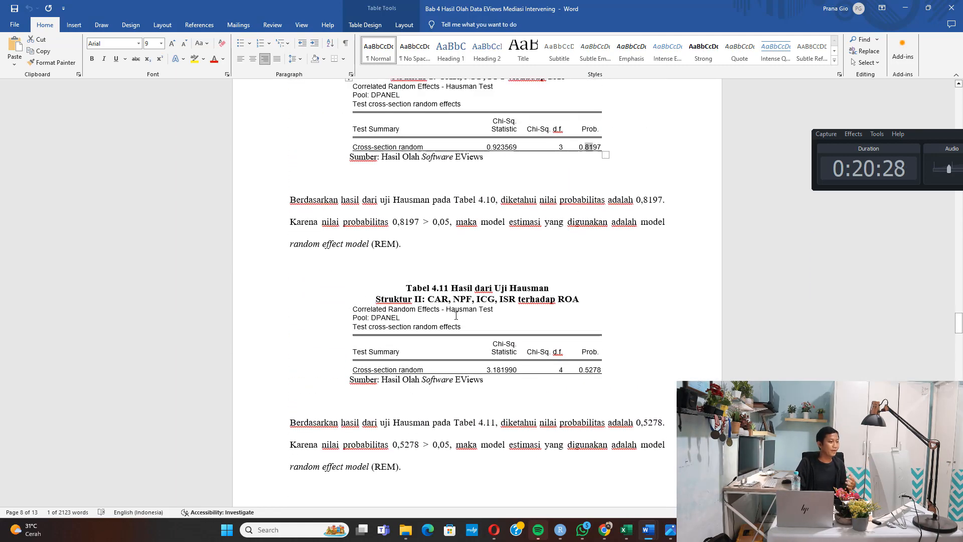
scroll(463, 320, up, 1)
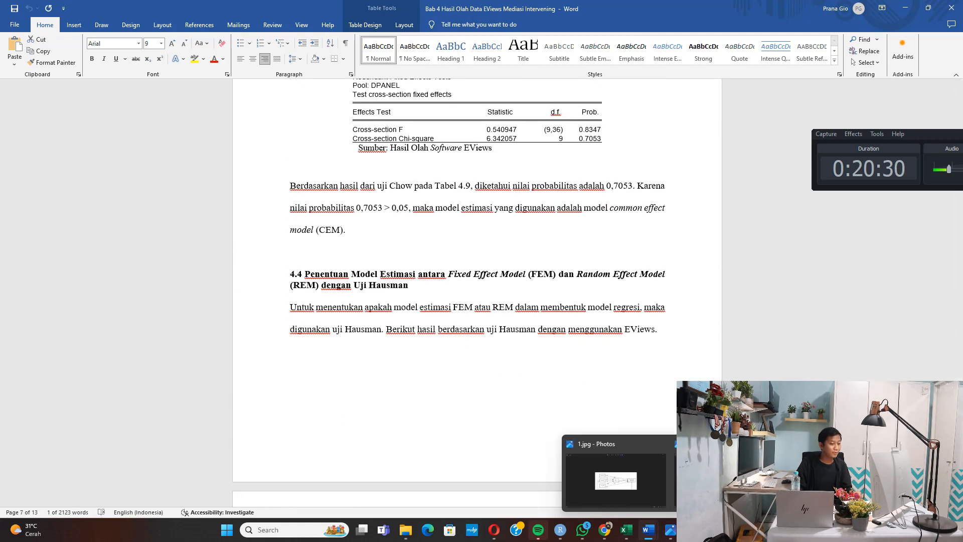
In EViews, estimate the pool model with dependent variable lnnroa?, common coefficients car? npf? icg? lnnisr? c, and fixed cross-section effects
click(693, 530)
click(124, 70)
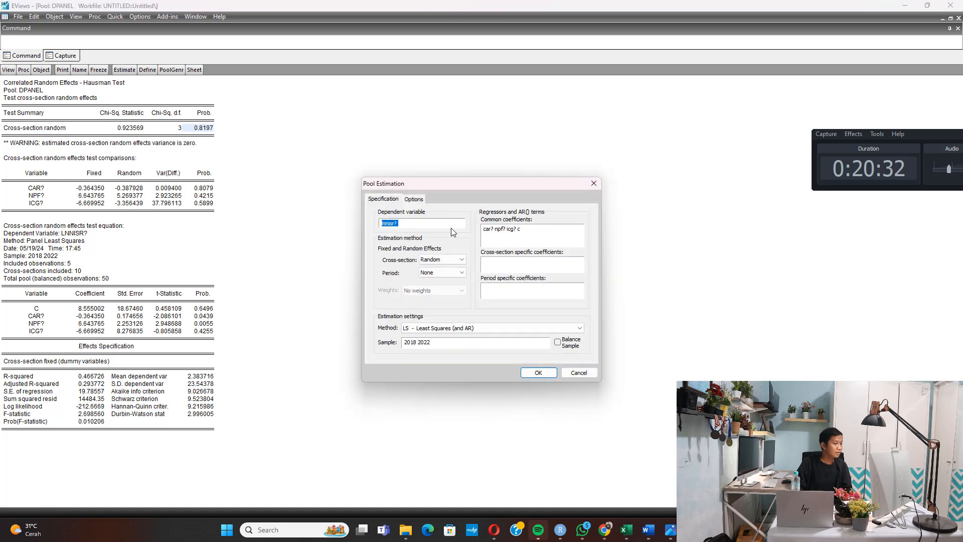
click(406, 224)
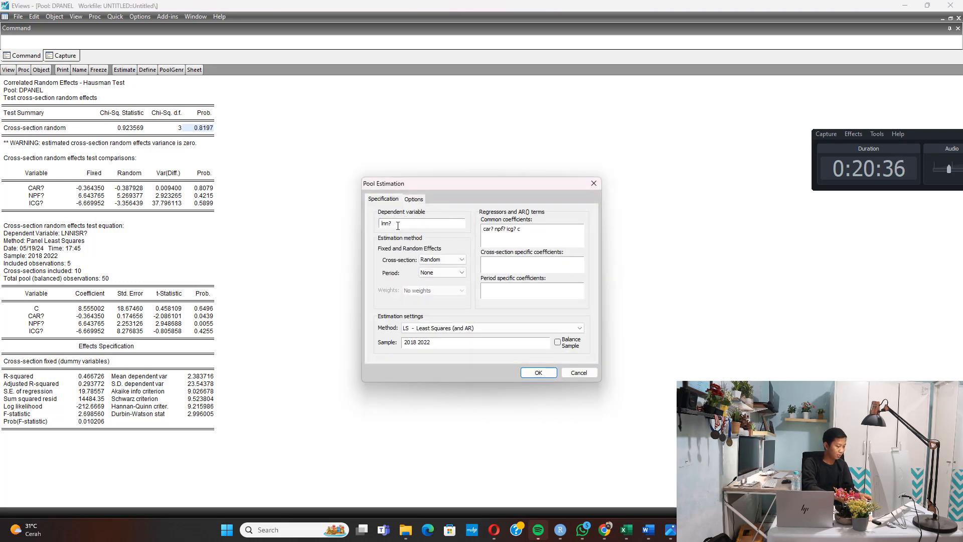
text(roa)
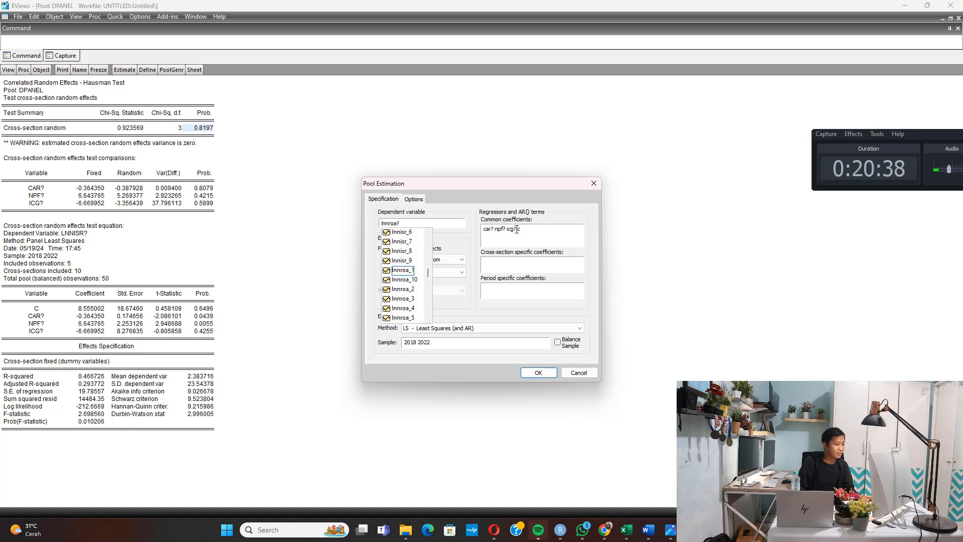
click(518, 229)
text(lnnis)
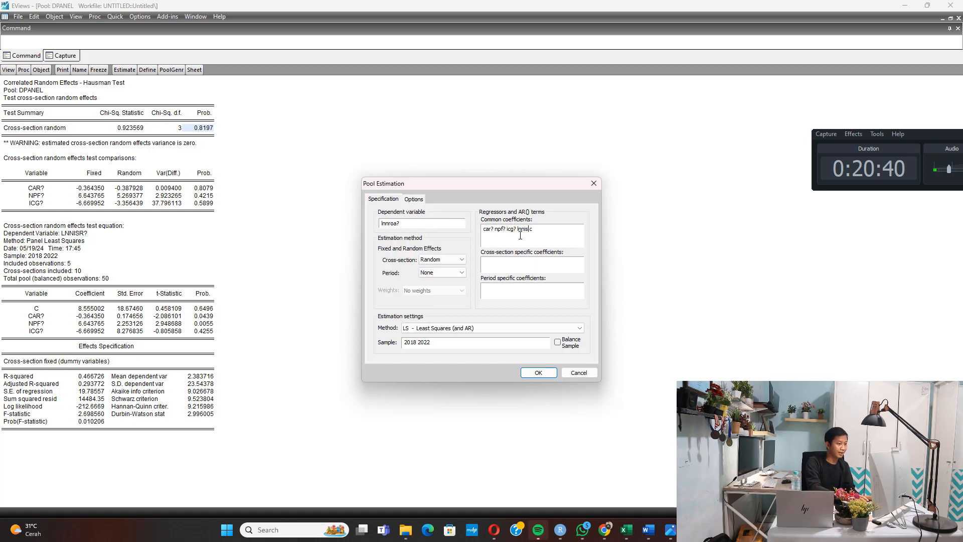
text(r?)
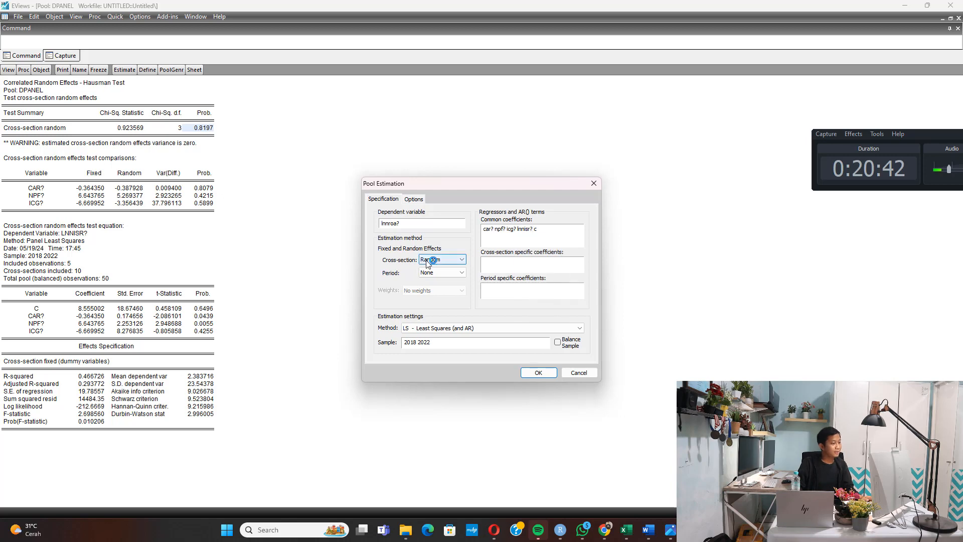
click(428, 261)
click(442, 277)
click(536, 372)
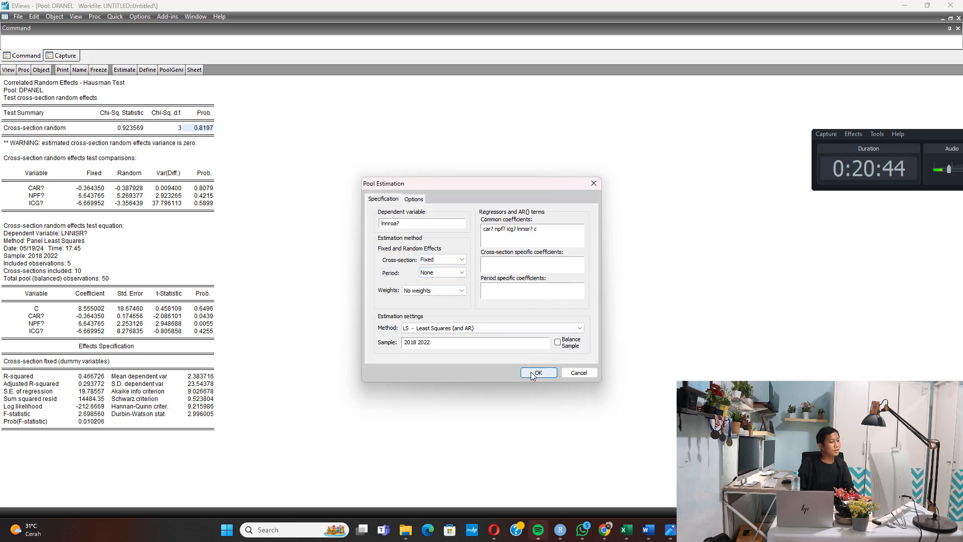
Run the Redundant Fixed Effects likelihood ratio test on the lnnroa? model and check the cross-section Chi-square probability
click(10, 70)
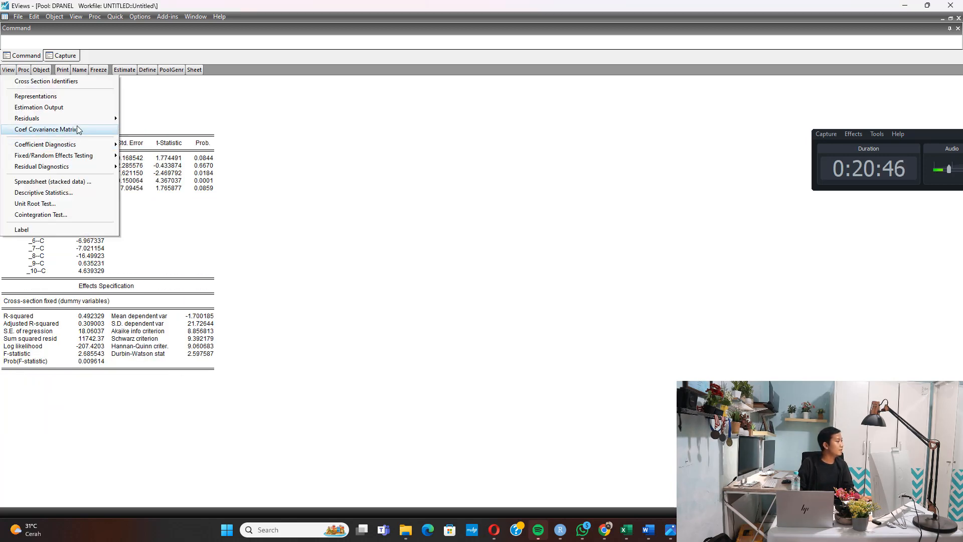
mouse_move(86, 124)
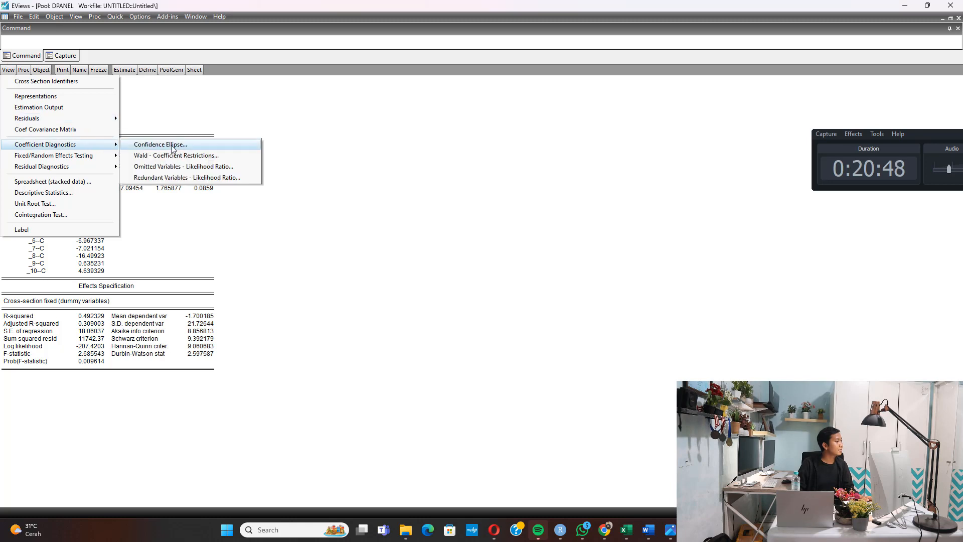
mouse_move(115, 155)
click(149, 159)
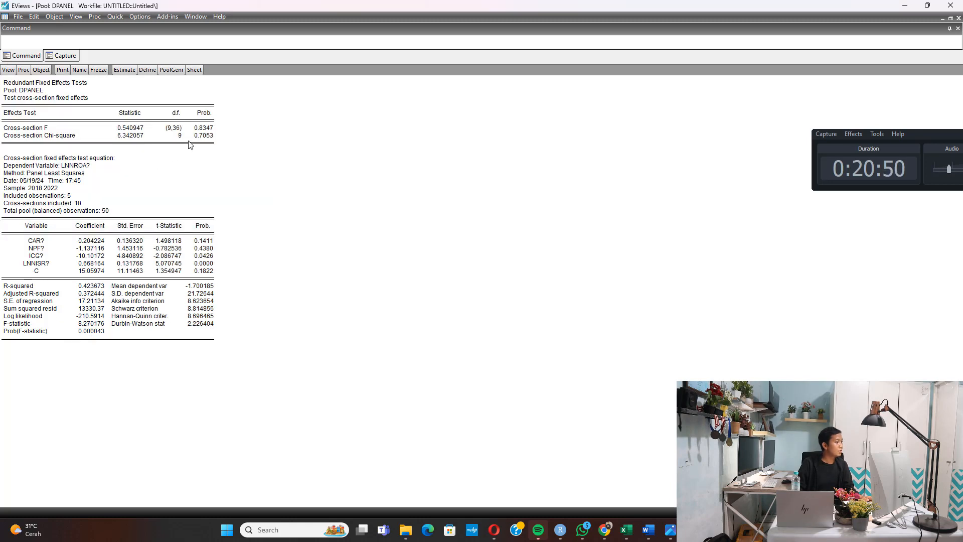
click(203, 136)
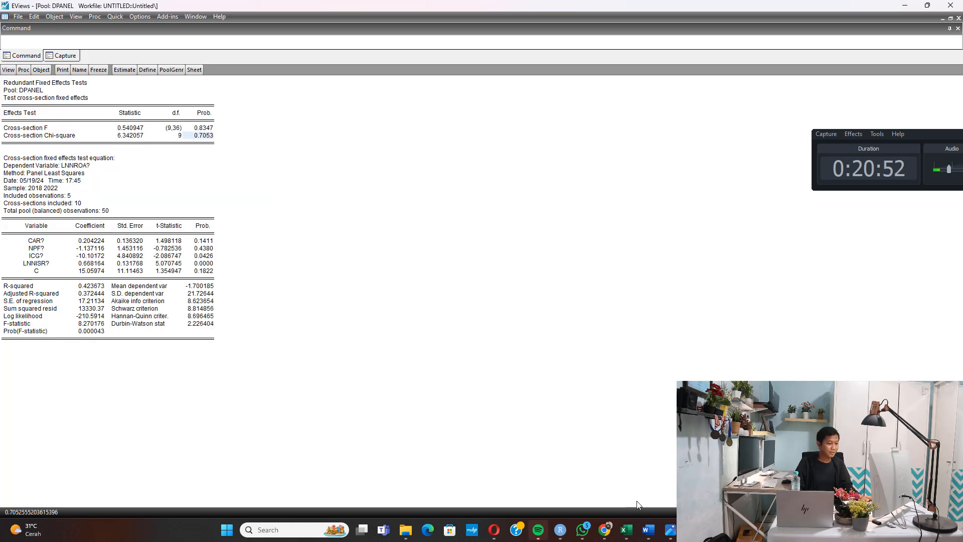
In the Bab 4 Word document, check the Struktur II Chow probability and interpretation in Tabel 4.9, view the Hausman tables, and return to EViews
mouse_move(652, 532)
click(752, 479)
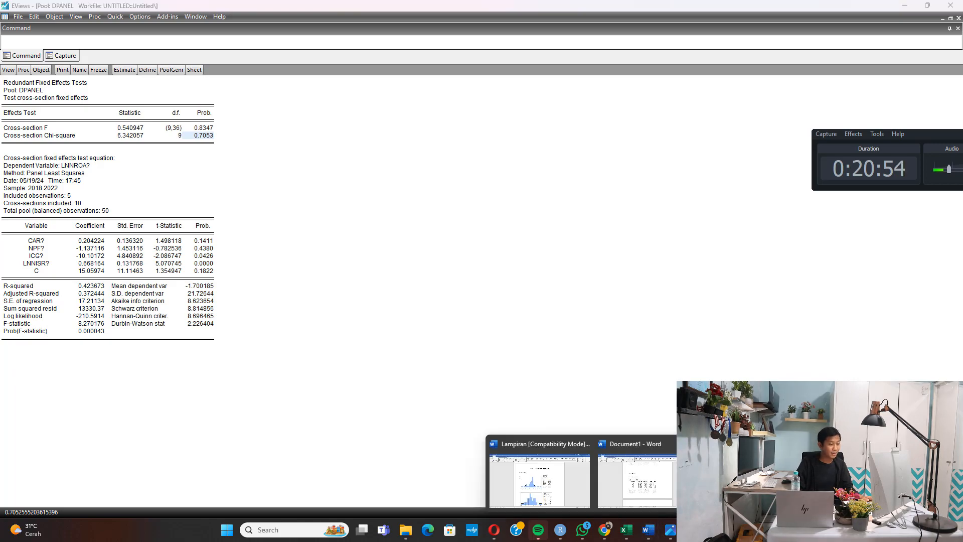
scroll(575, 339, up, 9)
scroll(572, 334, up, 5)
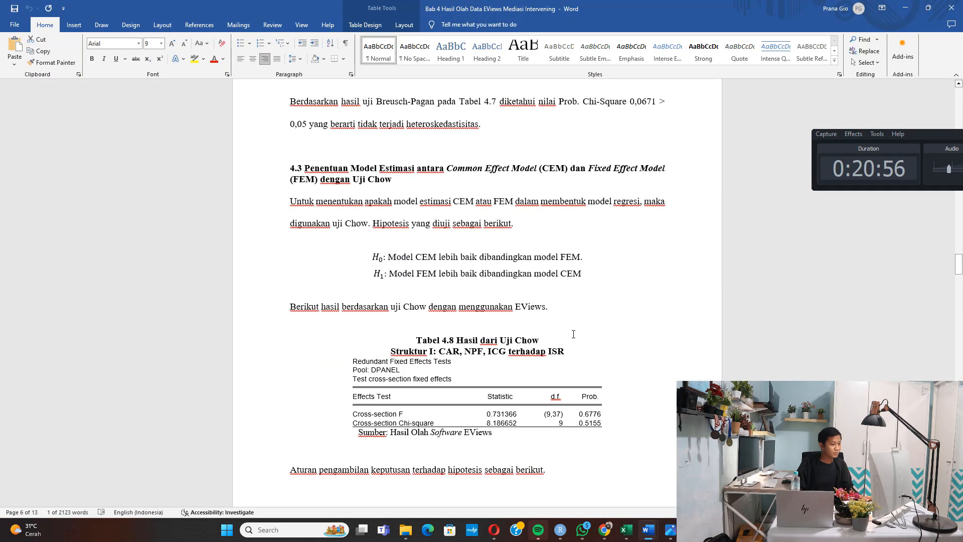
scroll(582, 333, down, 6)
scroll(586, 331, down, 3)
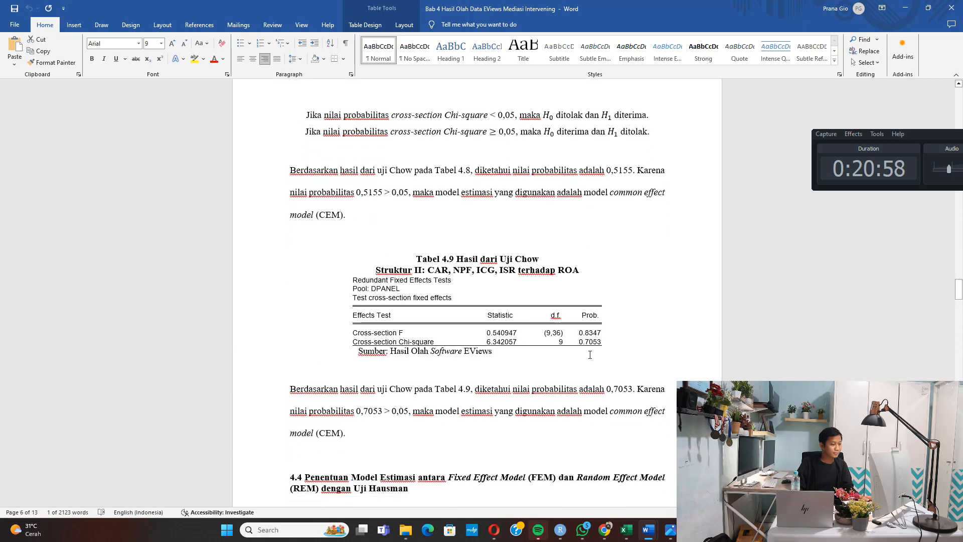
click(588, 337)
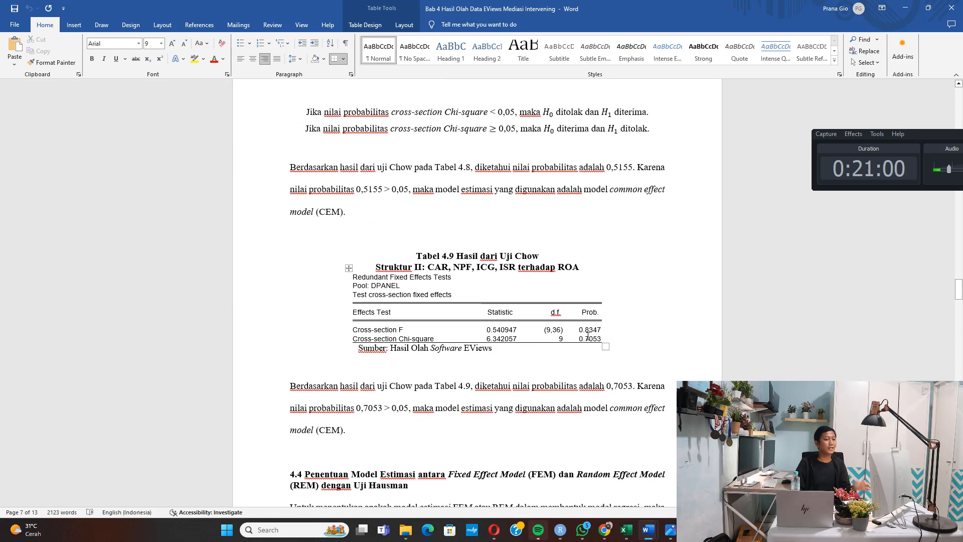
scroll(353, 346, down, 3)
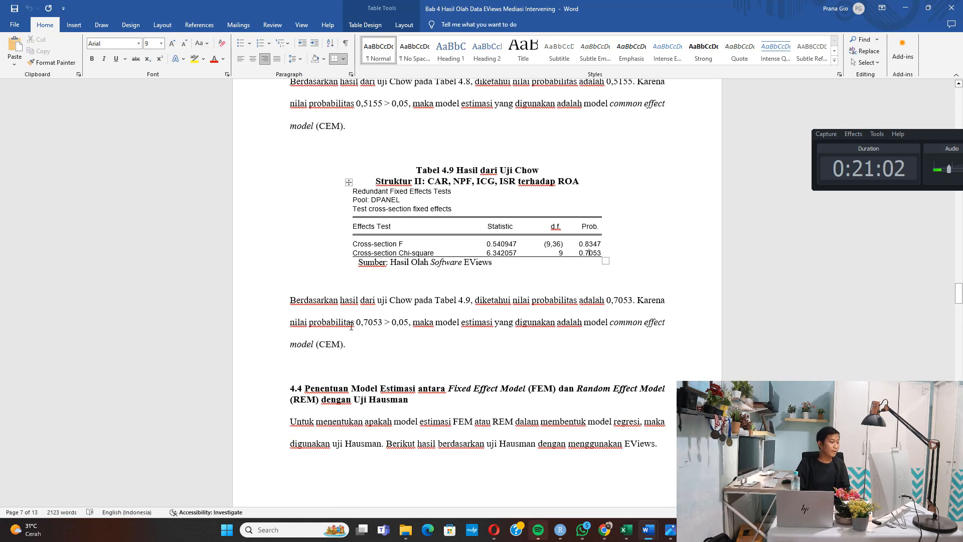
drag(352, 327, 412, 327)
scroll(472, 354, down, 19)
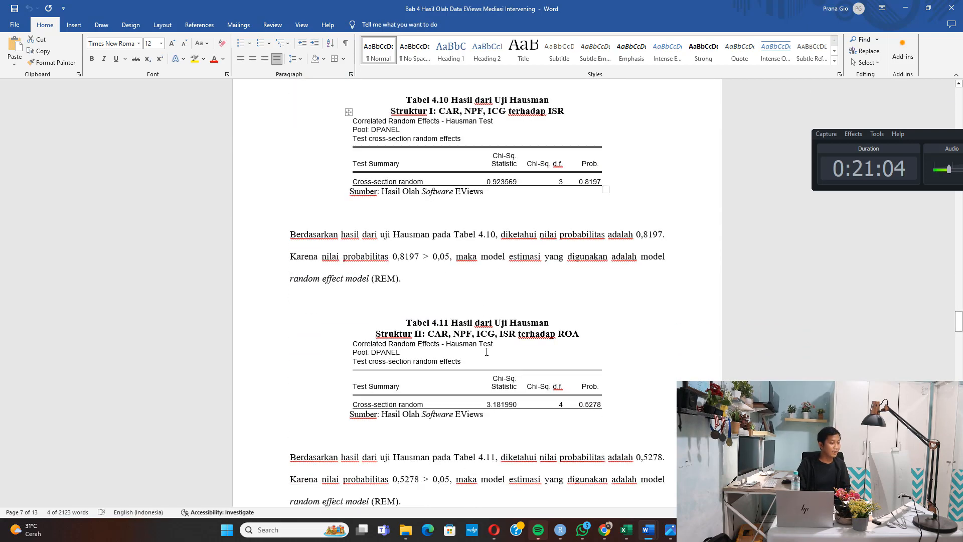
scroll(487, 352, down, 2)
click(693, 530)
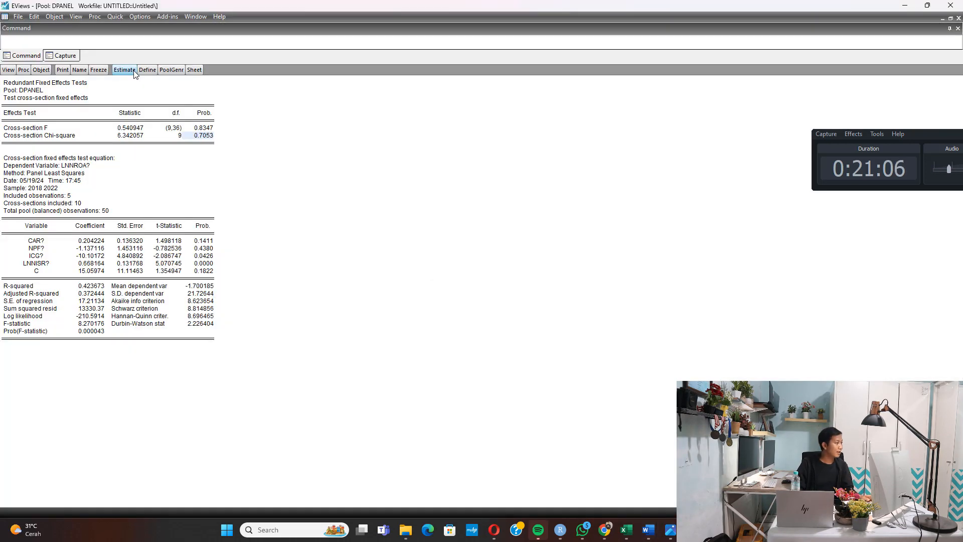
Re-estimate the lnnroa? pool model with random cross-section effects, keeping the common coefficients car? npf? icg? lnnisr? c
click(134, 72)
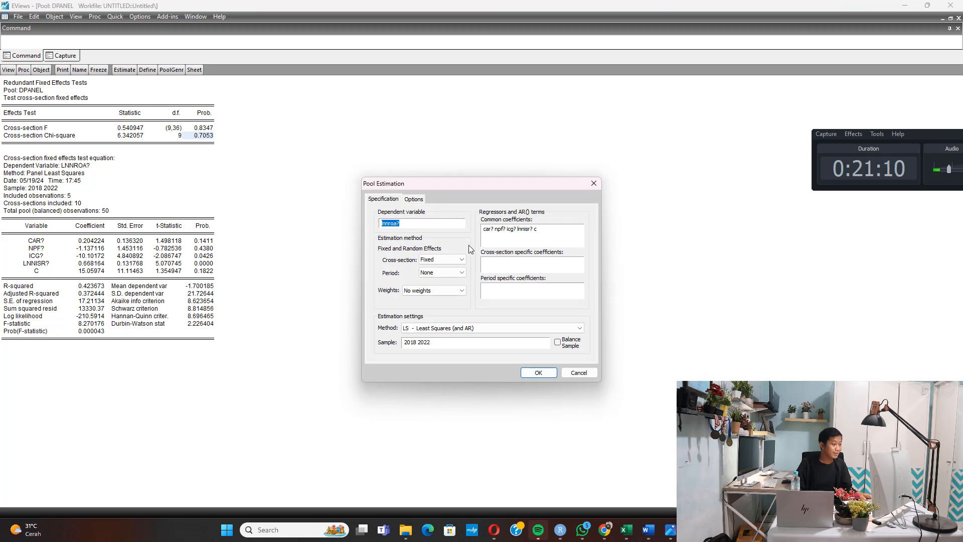
click(448, 282)
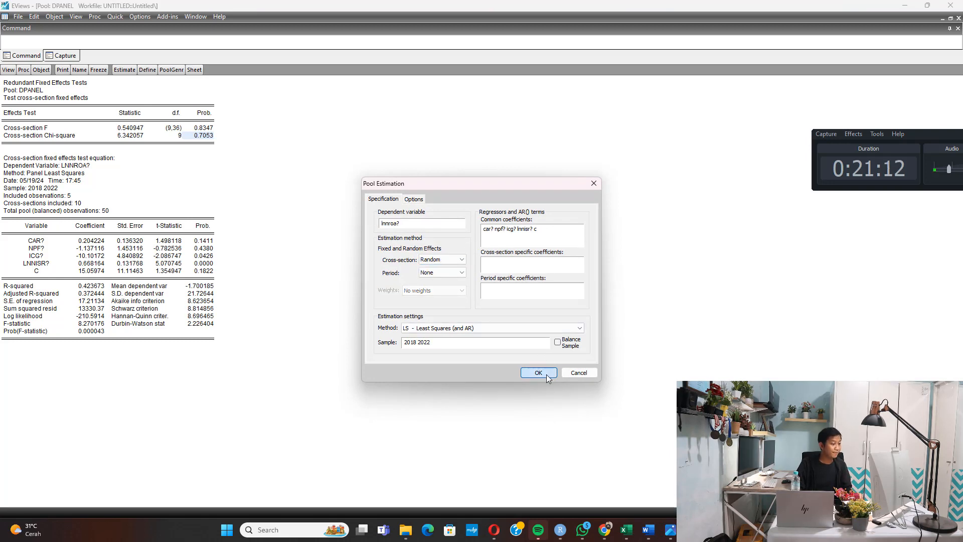
click(538, 372)
Run the Correlated Random Effects Hausman test on the lnnroa? model and check the cross-section random probability
click(9, 69)
mouse_move(91, 156)
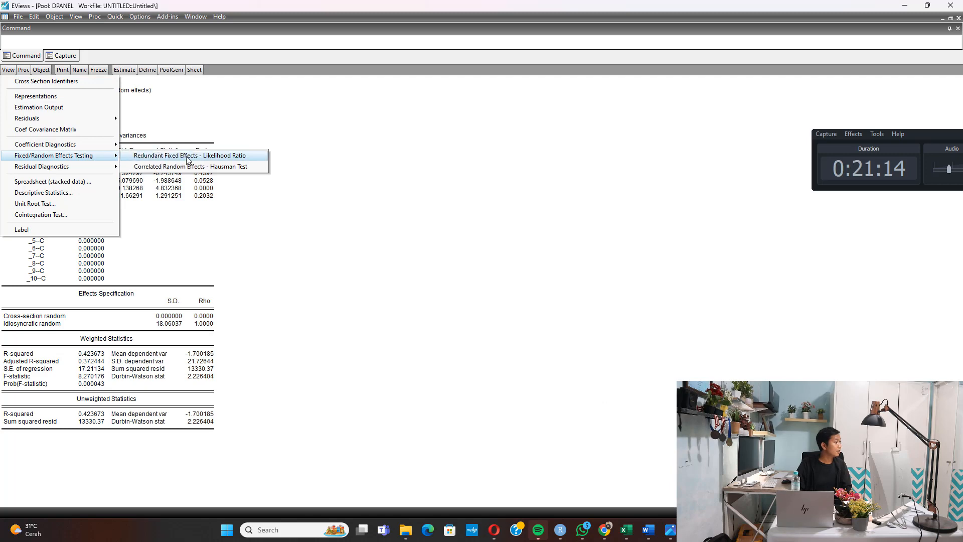
click(206, 166)
click(205, 128)
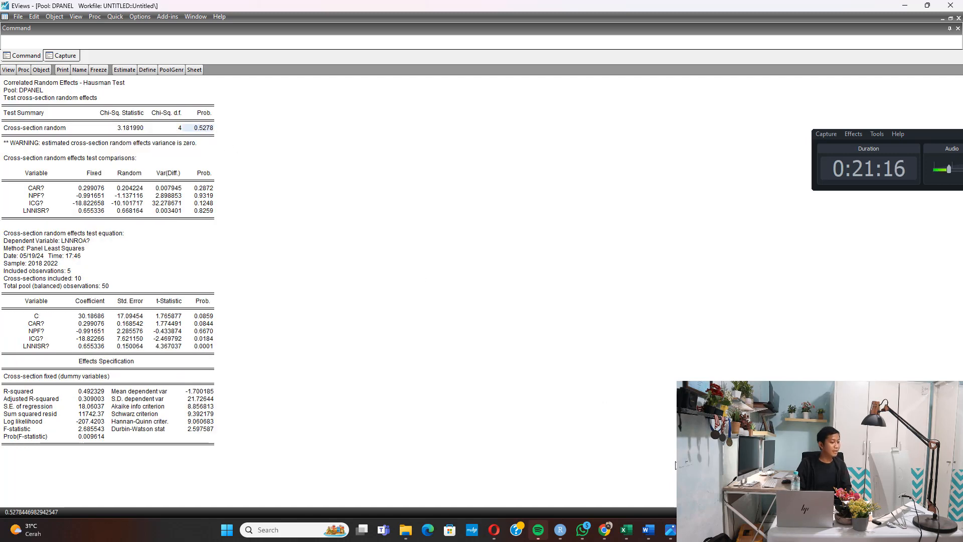
In the Bab 4 Word document, check the Struktur II Hausman probability and interpretation in Tabel 4.11, then return to EViews
mouse_move(650, 526)
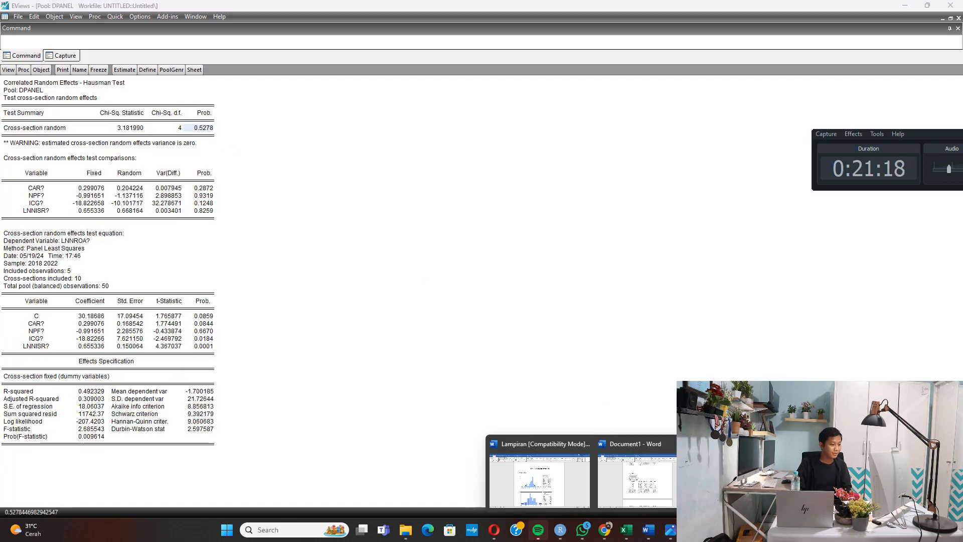
click(757, 480)
scroll(578, 362, down, 10)
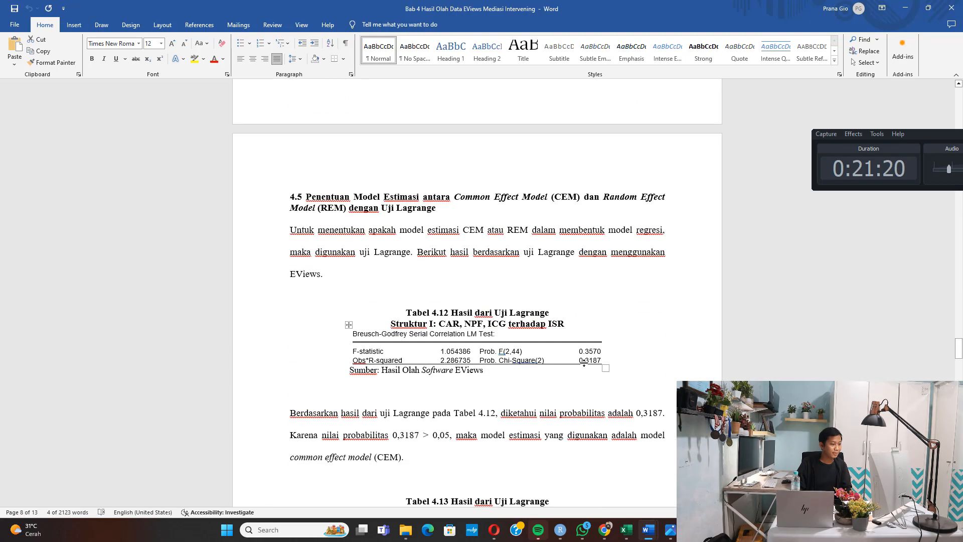
scroll(584, 363, down, 4)
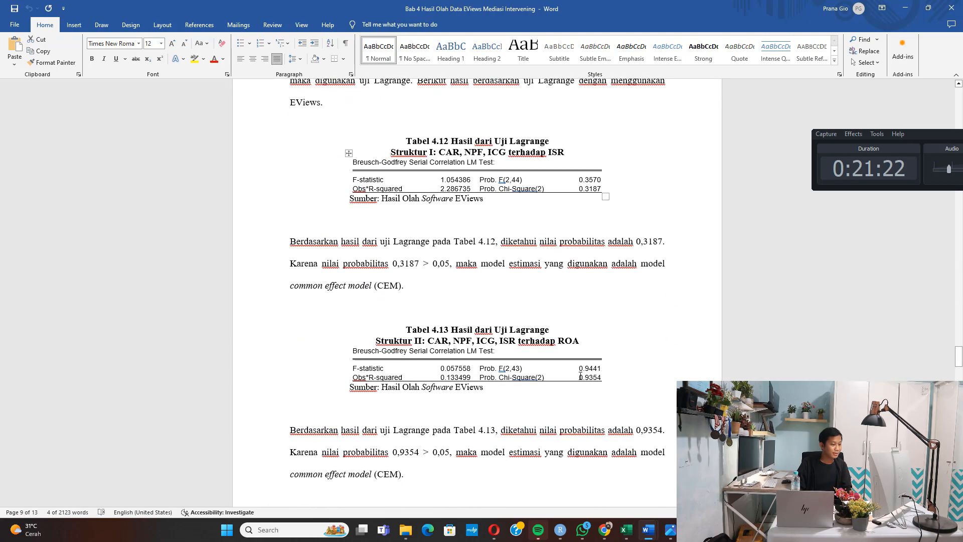
scroll(552, 348, up, 10)
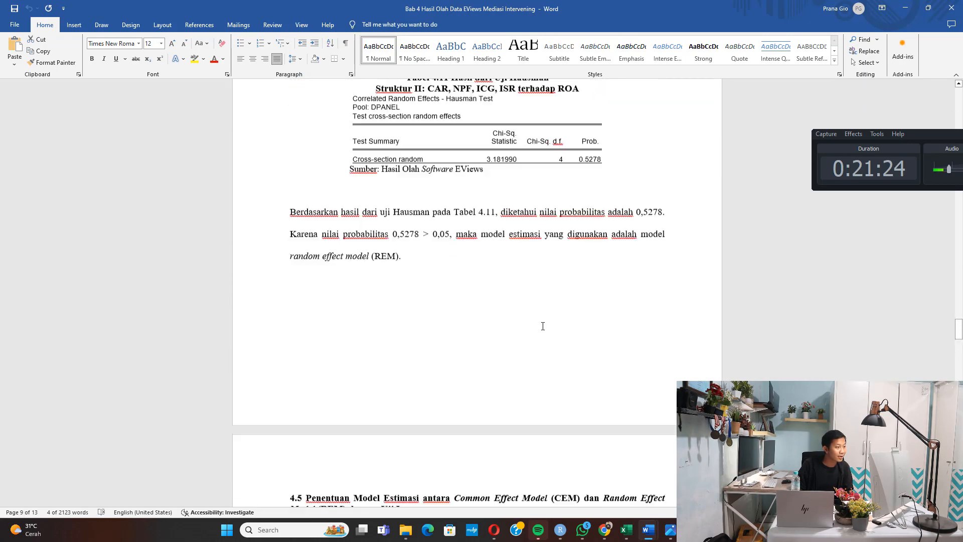
scroll(543, 326, up, 3)
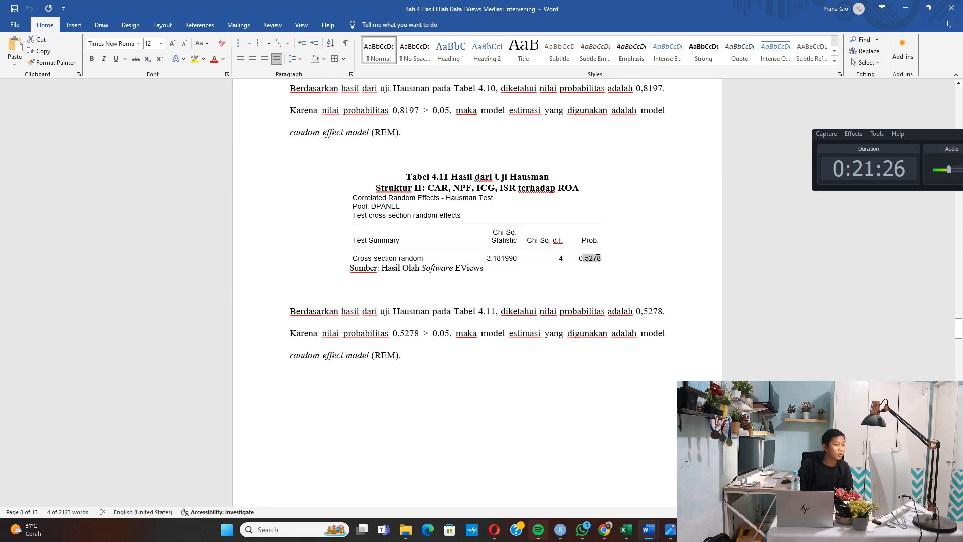
key(alt+Tab)
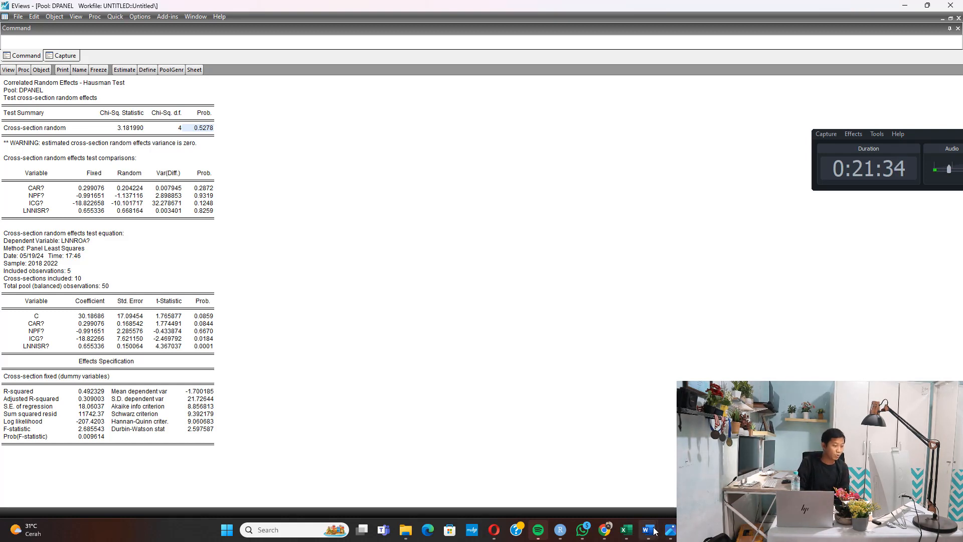
View section 4.5 on the Lagrange test with Tabel 4.12 in the Bab 4 Word document and return to EViews
mouse_move(655, 531)
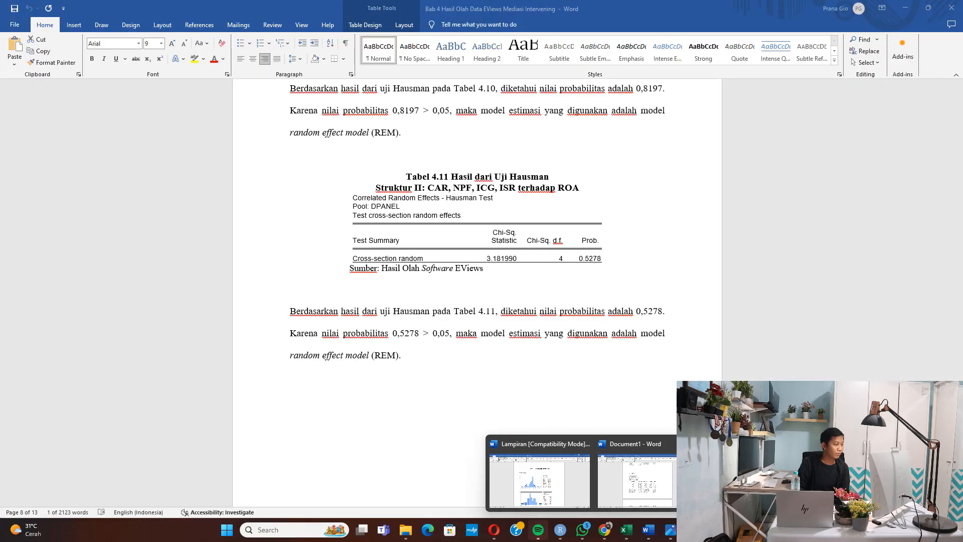
click(756, 479)
scroll(559, 396, down, 10)
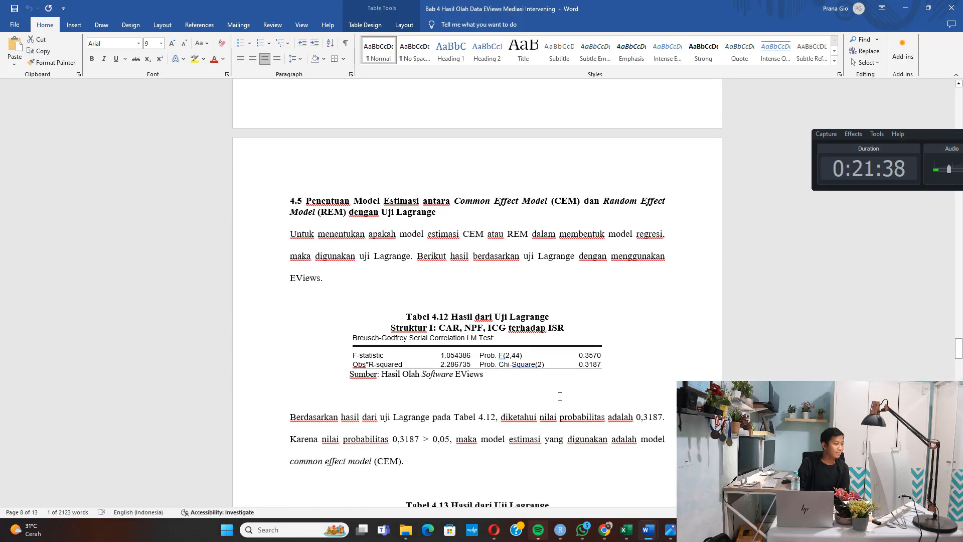
key(alt+Tab)
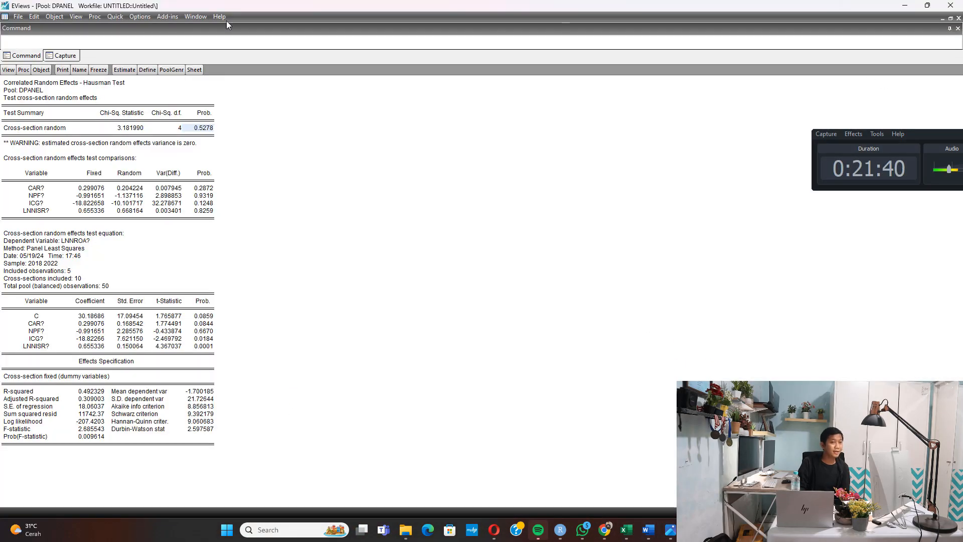
Open the workfile regresi asumsi.wf1 from the D: folder regresi data panel dengan eviews kasus mediasi gak normal
click(18, 17)
mouse_move(125, 38)
click(183, 40)
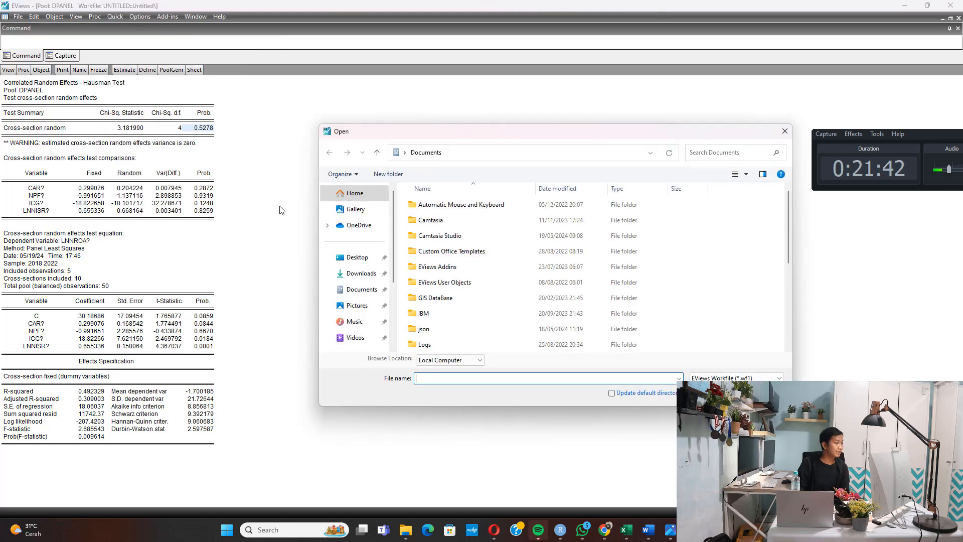
scroll(356, 291, down, 3)
click(364, 303)
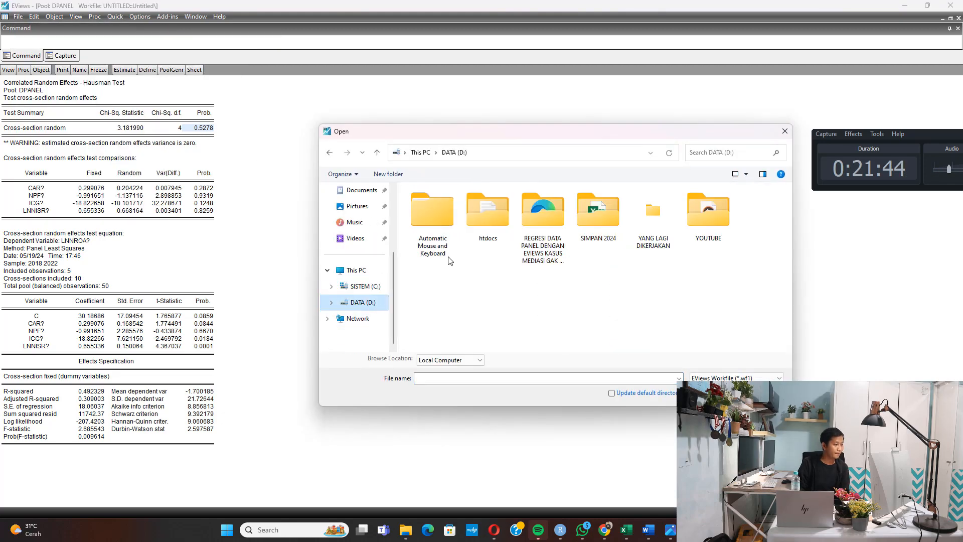
double_click(538, 227)
click(437, 206)
double_click(437, 205)
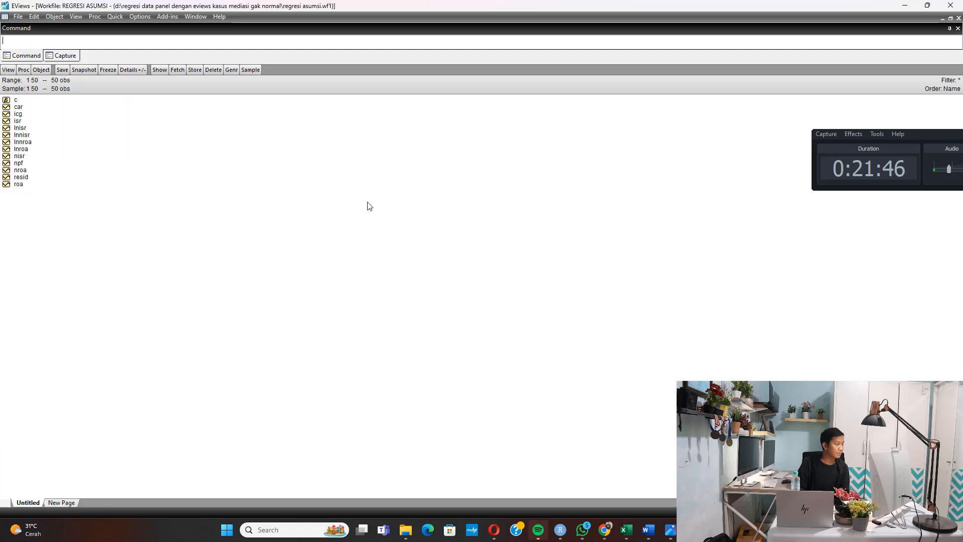
Open the series lnnisr, car, npf and icg as an equation and estimate lnnisr car npf icg c by least squares
click(33, 136)
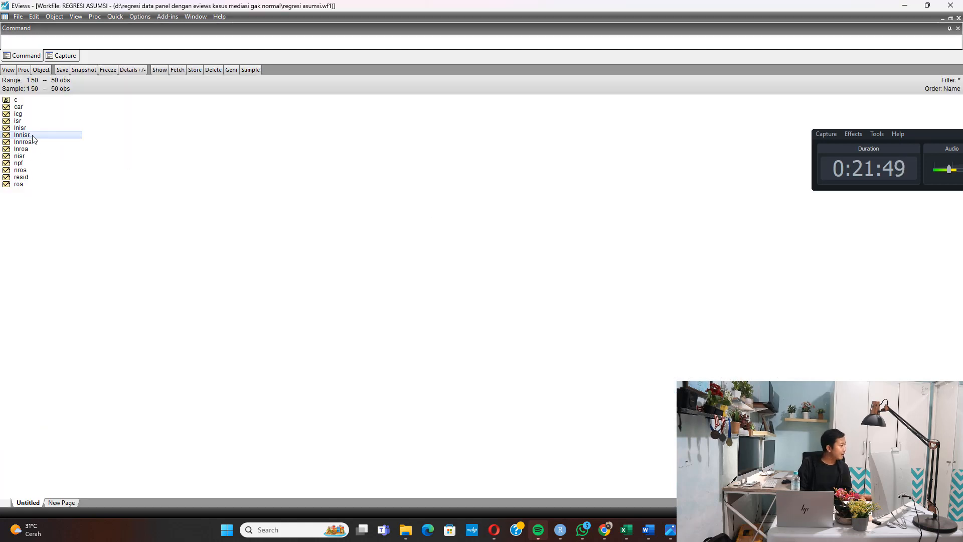
ctrl+click(15, 106)
ctrl+click(29, 164)
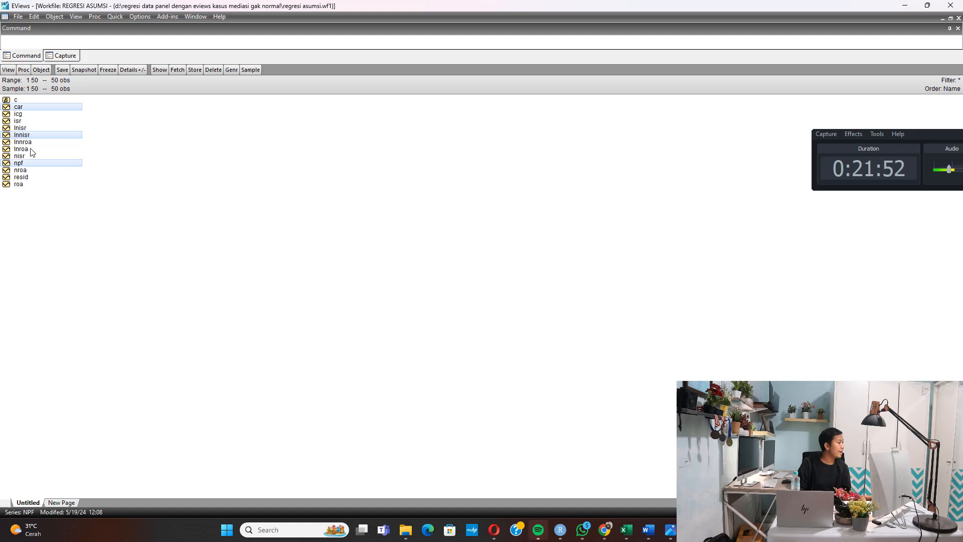
ctrl+click(18, 114)
right_click(22, 115)
mouse_move(54, 125)
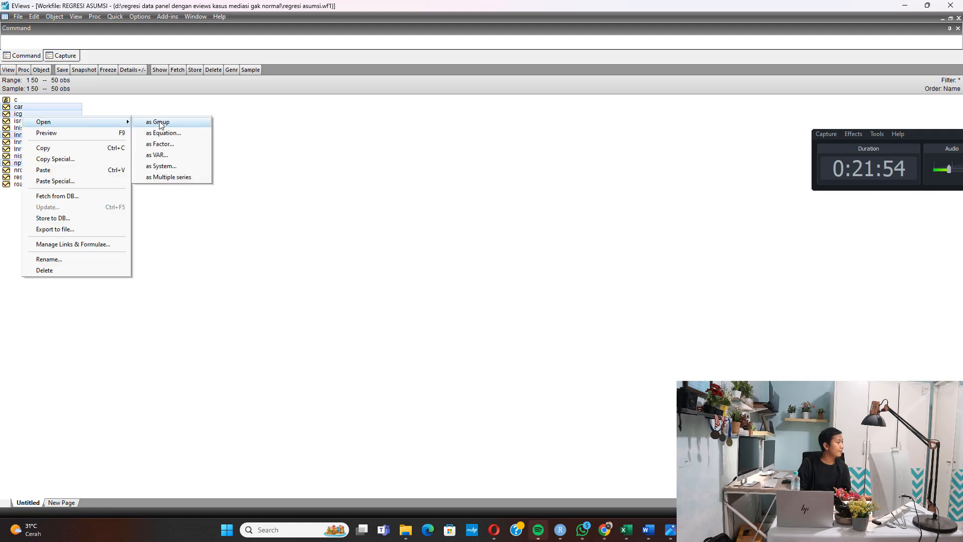
click(171, 133)
click(547, 354)
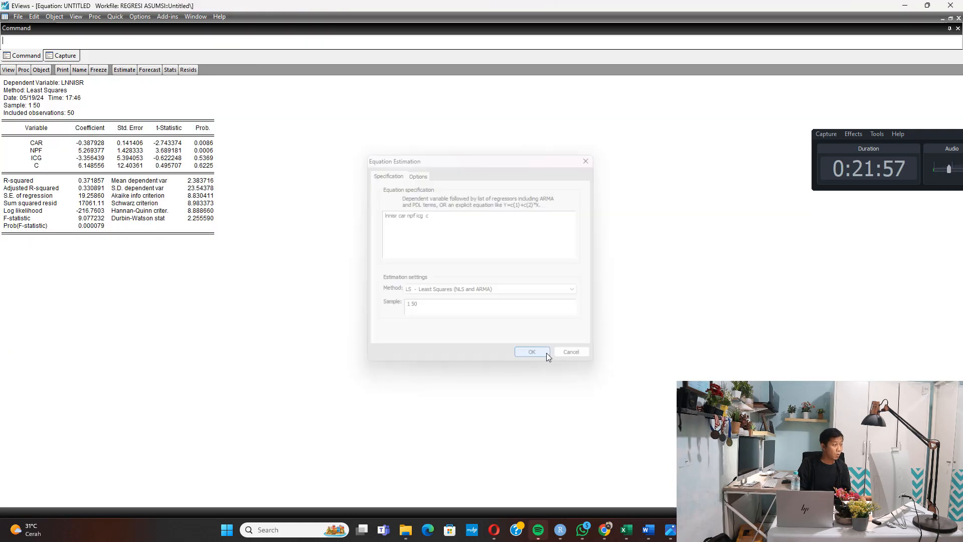
Run the Serial Correlation LM test with 2 lags on the lnnisr equation and check the Chi-Square probability
click(79, 17)
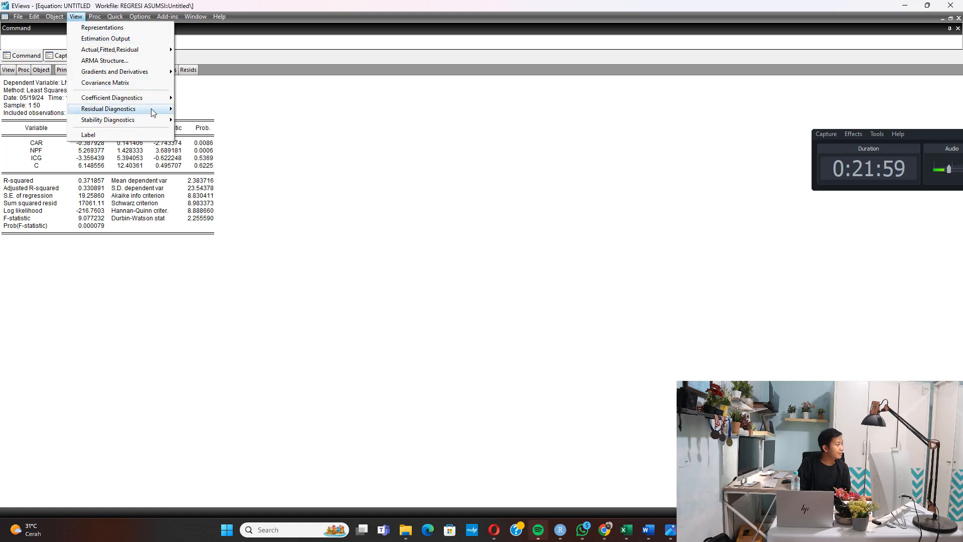
mouse_move(155, 109)
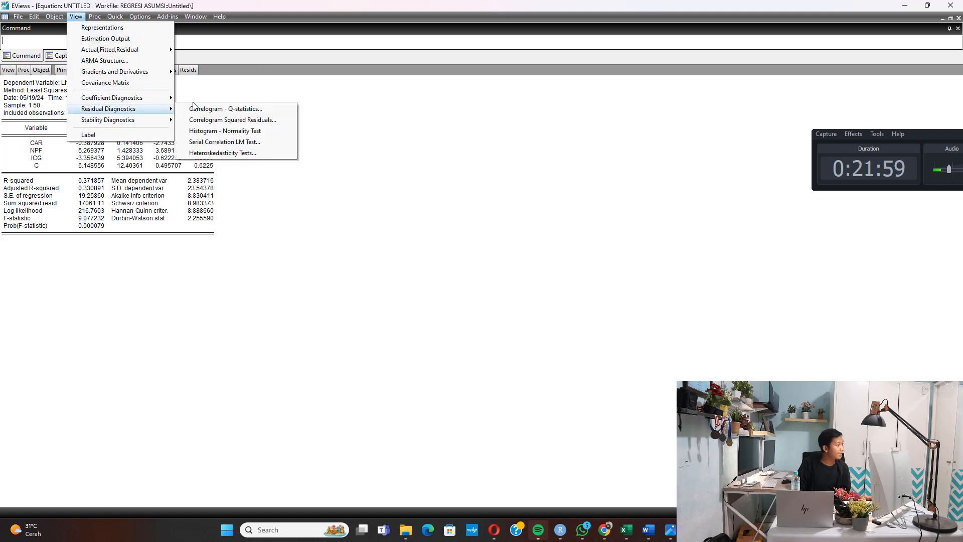
click(257, 144)
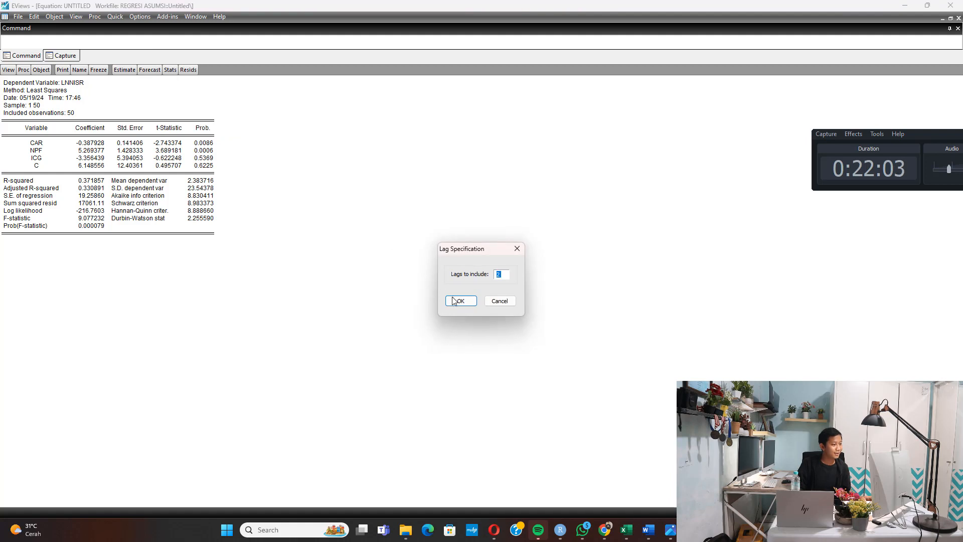
click(462, 300)
click(204, 106)
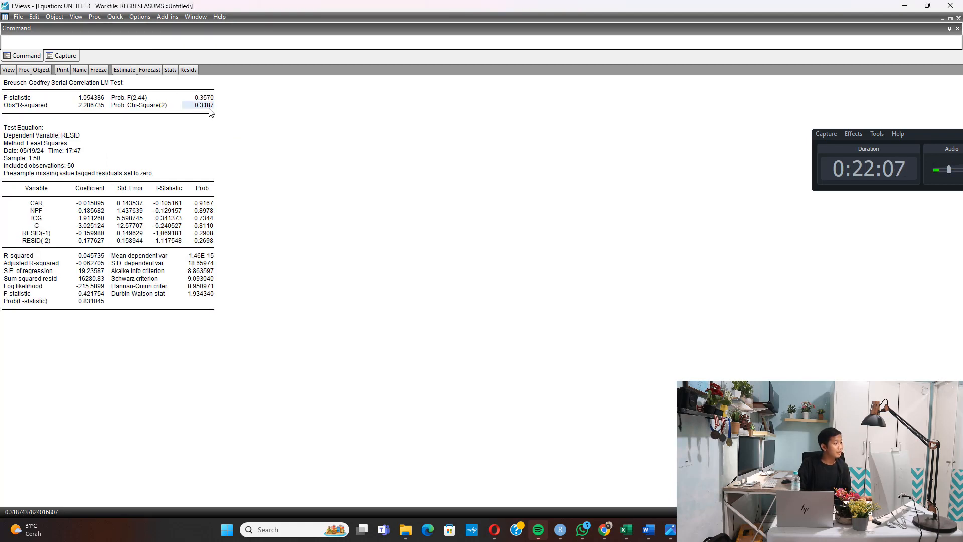
Switch to the Bab 4 Word document and check the Struktur I Lagrange probability and interpretation in Tabel 4.12, then view Tabel 4.13
mouse_move(648, 529)
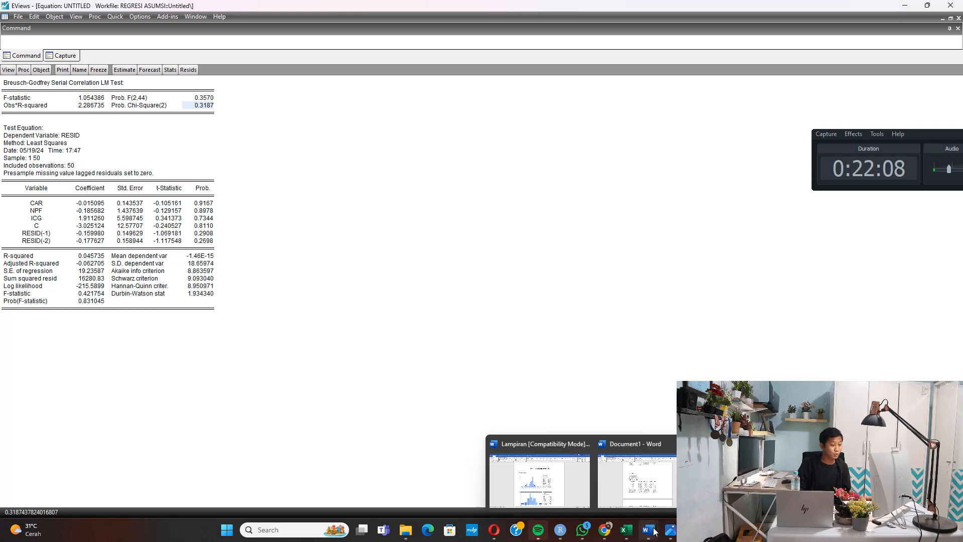
click(757, 479)
scroll(545, 355, down, 7)
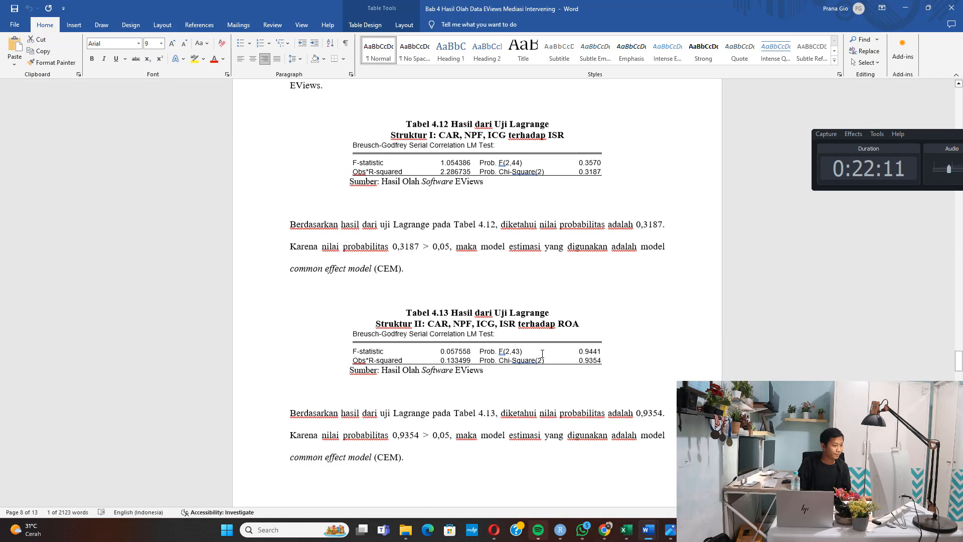
scroll(537, 348, down, 6)
scroll(594, 228, up, 10)
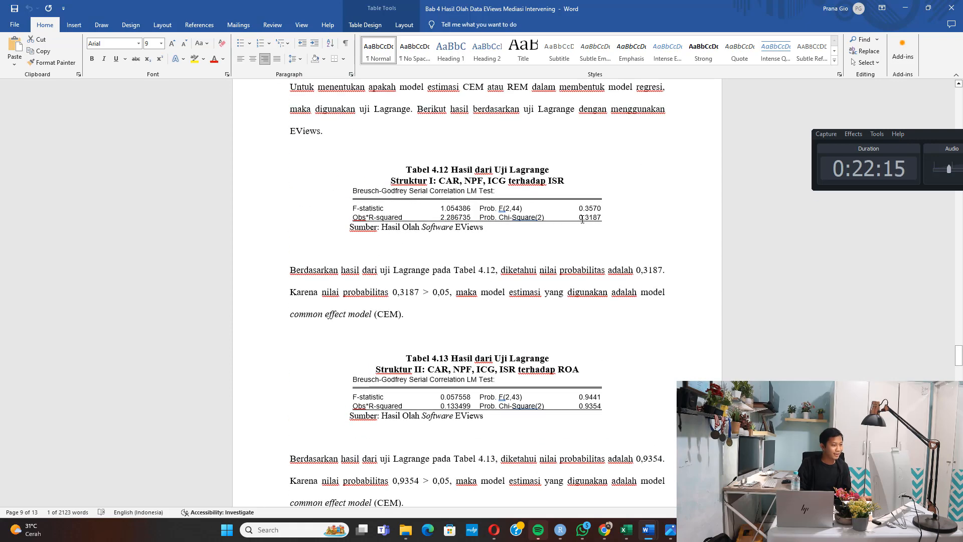
drag(393, 294, 611, 295)
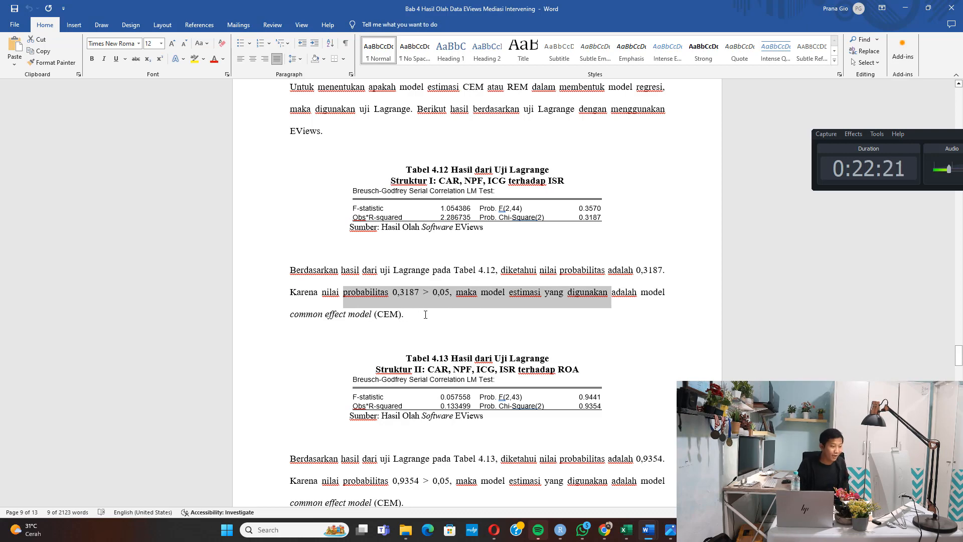
scroll(425, 315, down, 2)
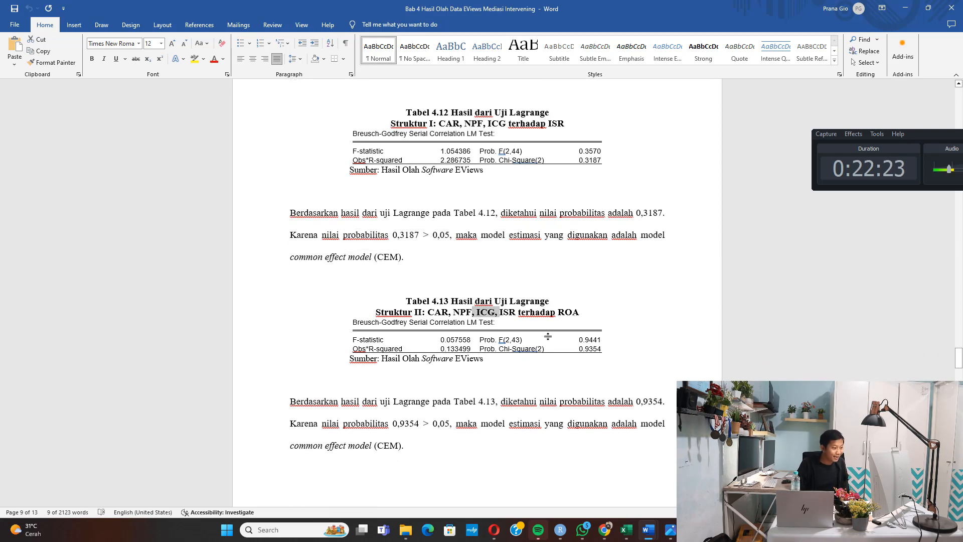
Switch to EViews and re-estimate the equation by least squares as lnnroa car npf icg lnnisr c
key(alt+Tab)
click(129, 71)
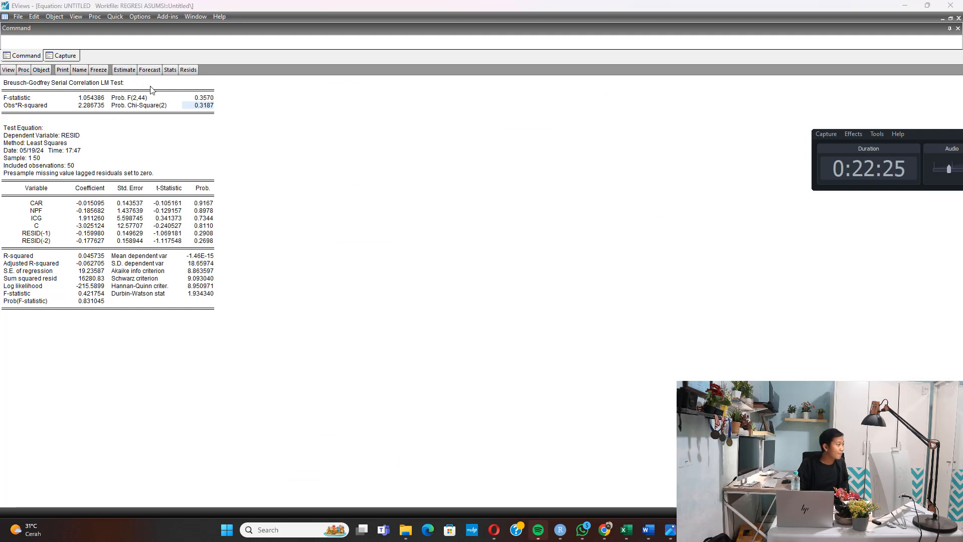
click(409, 237)
drag(398, 237, 389, 236)
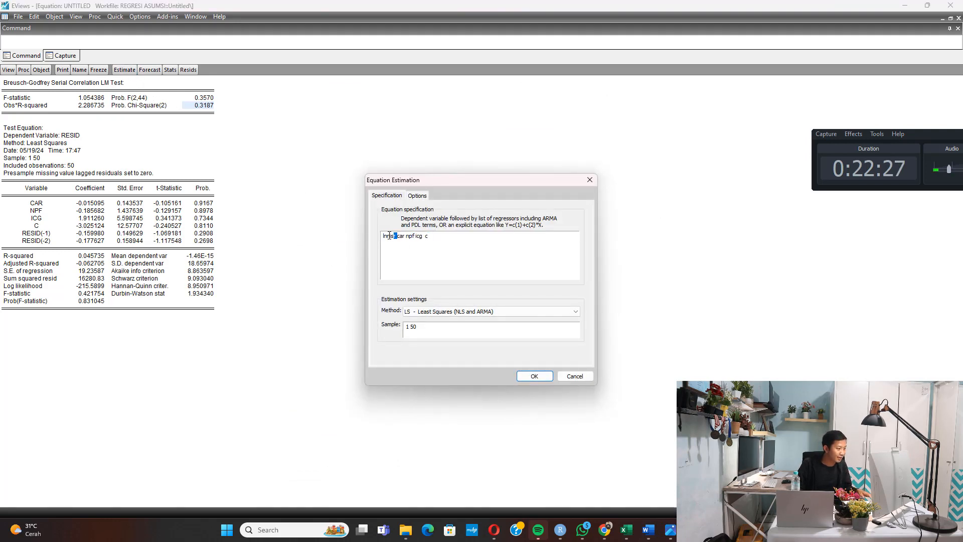
key(BackSpace)
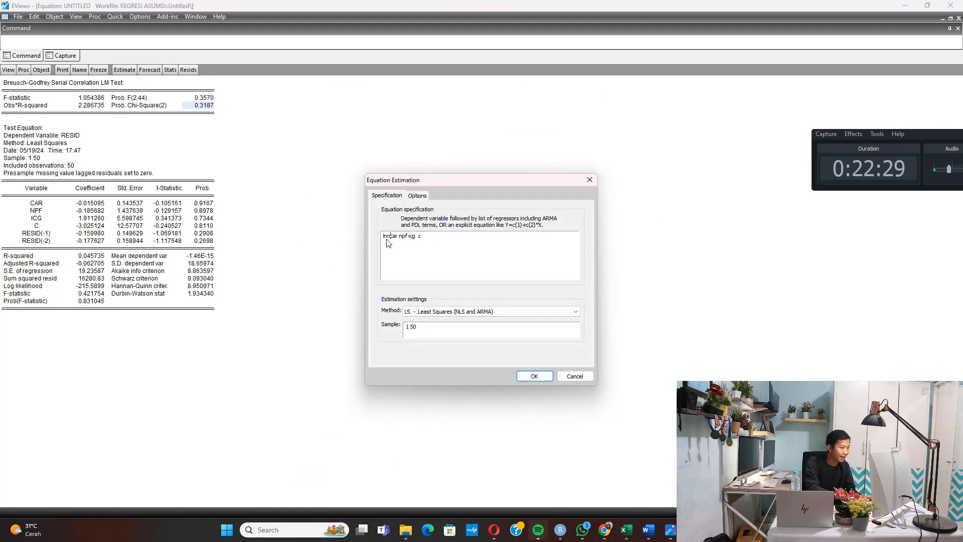
text(lnnroa car)
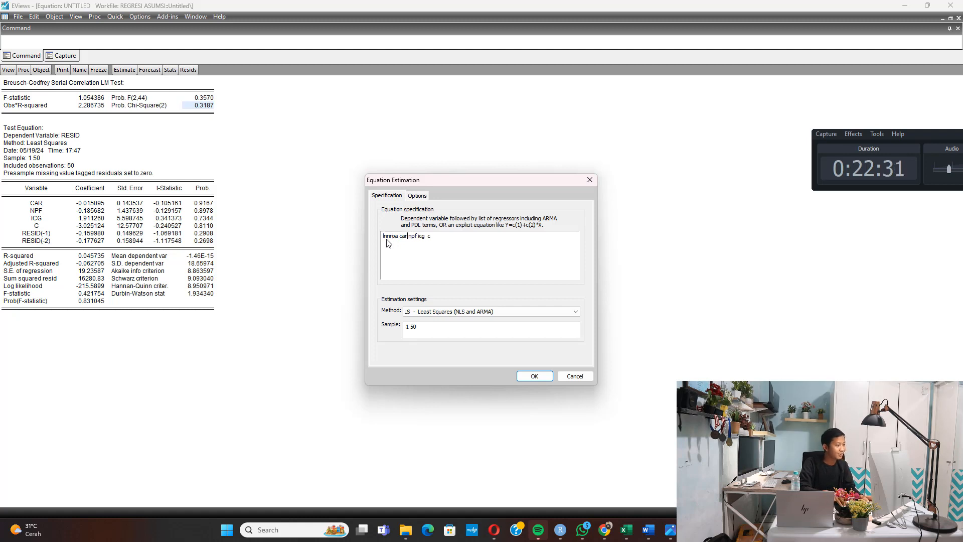
text( npf icg lnn)
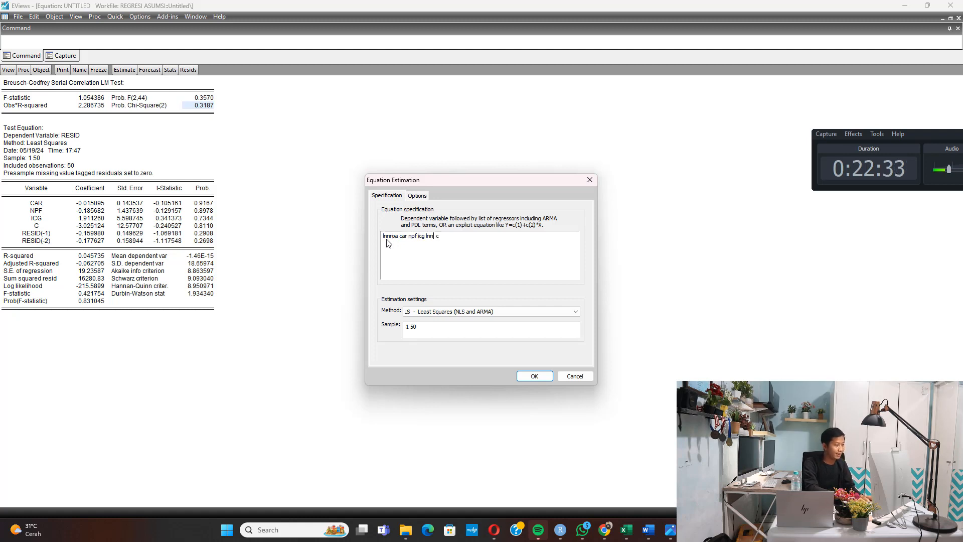
text(isr)
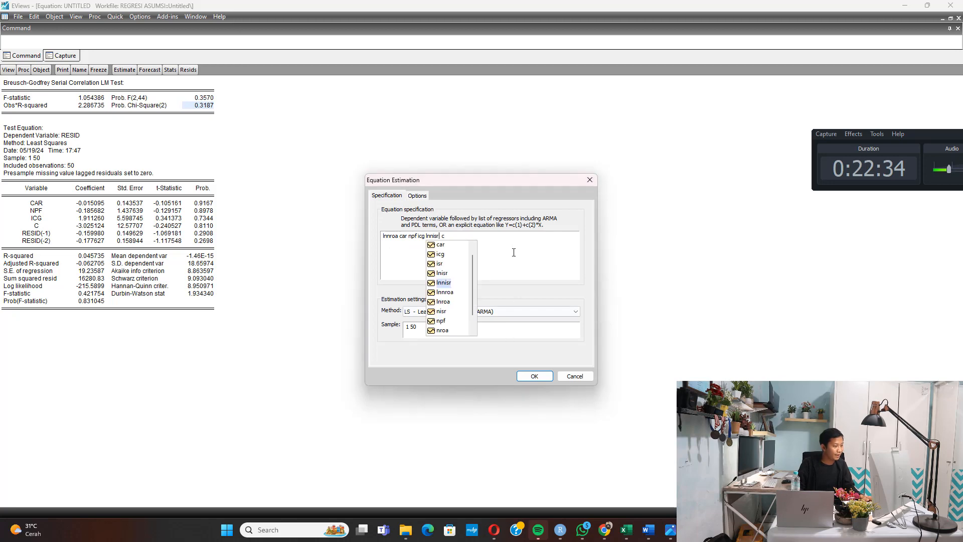
click(531, 379)
Run the Serial Correlation LM test with 2 lags on the lnnroa equation
click(76, 17)
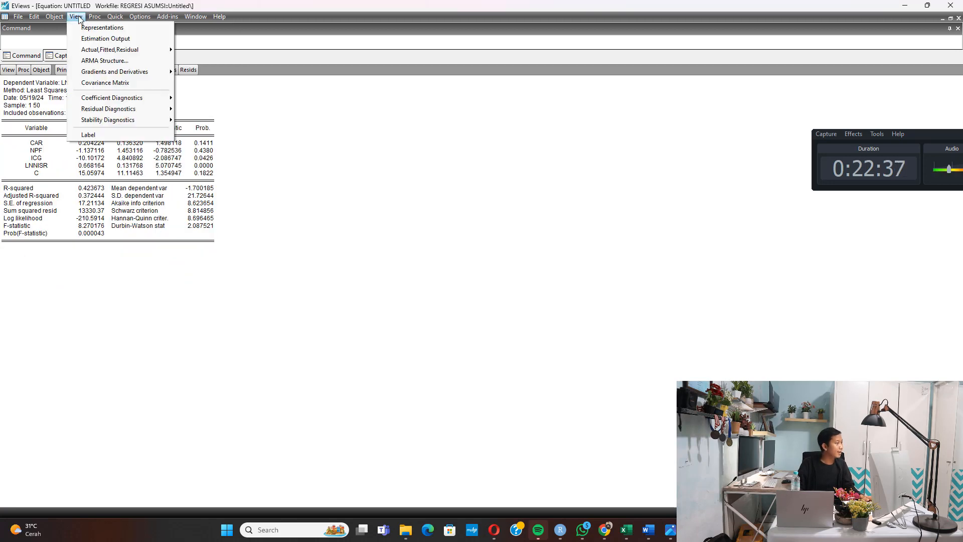
mouse_move(151, 109)
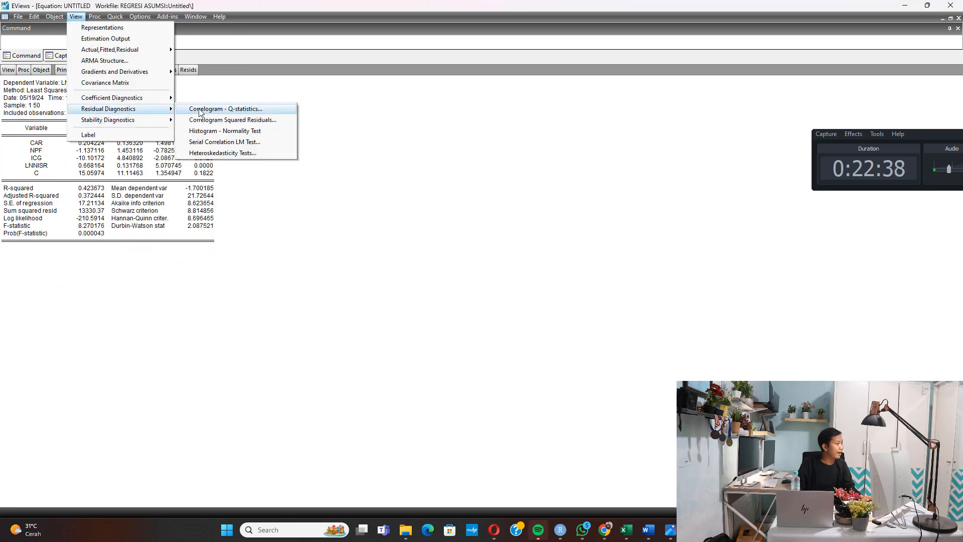
click(249, 141)
click(453, 299)
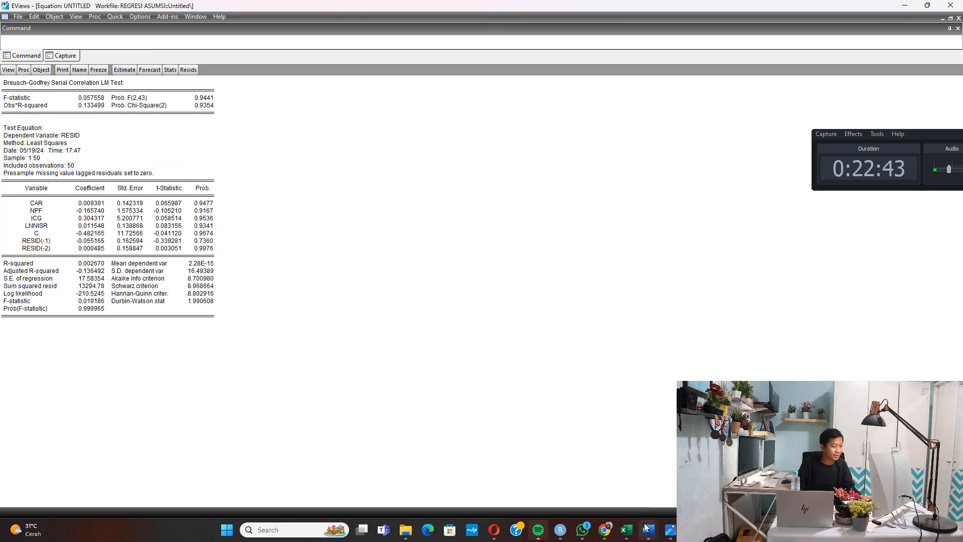
Switch to the Bab 4 Word document and check the Struktur II Lagrange probability and interpretation in Tabel 4.13
mouse_move(647, 528)
click(659, 485)
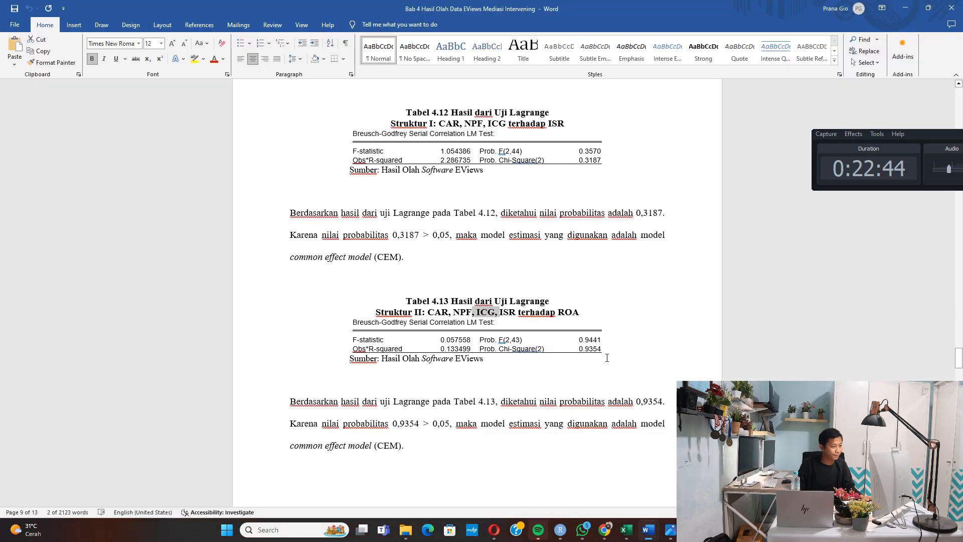
drag(609, 402, 656, 410)
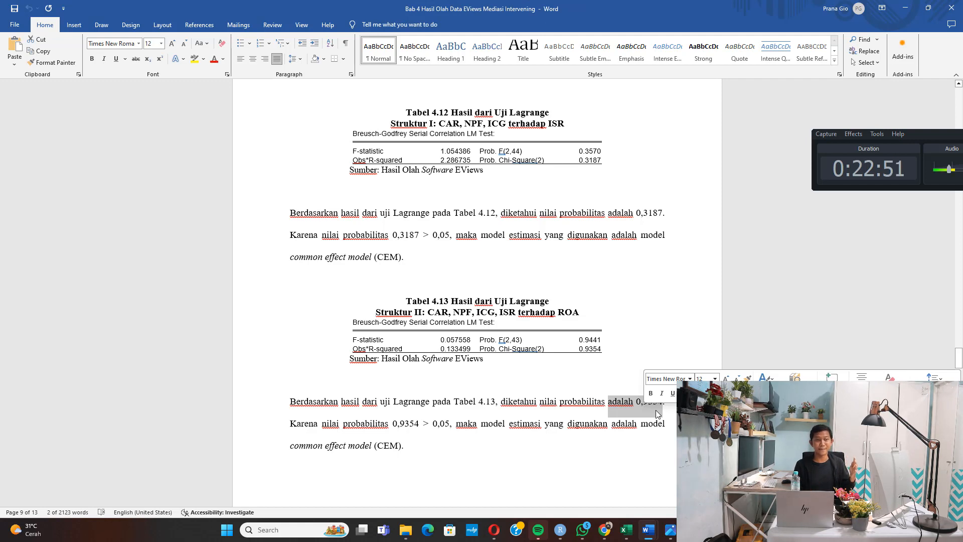
drag(922, 136, 716, 206)
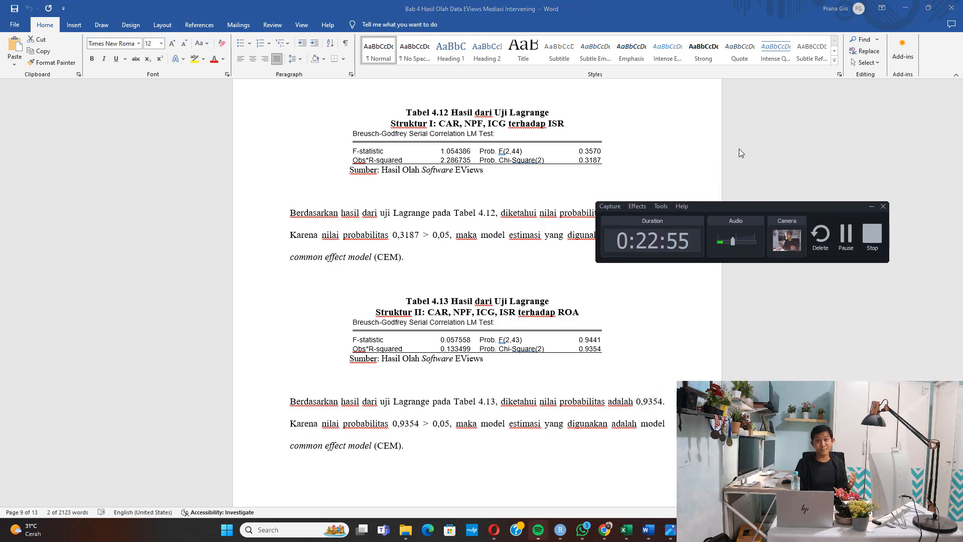